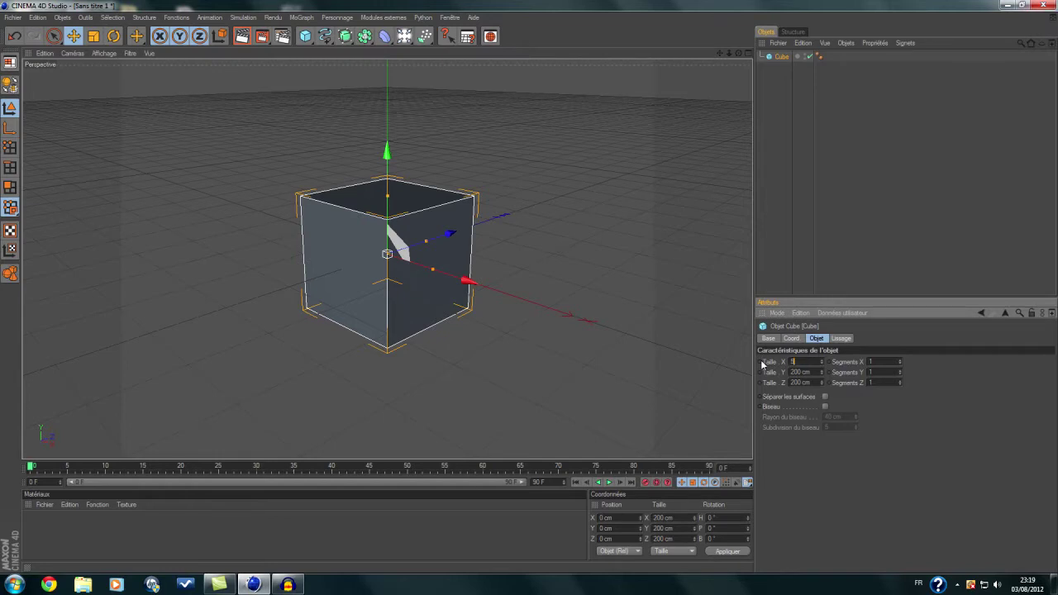
- Set the cube's size to 50 cm on the X, Y and Z axes
type("0")
key("Return")
double_click(817, 374)
type("5")
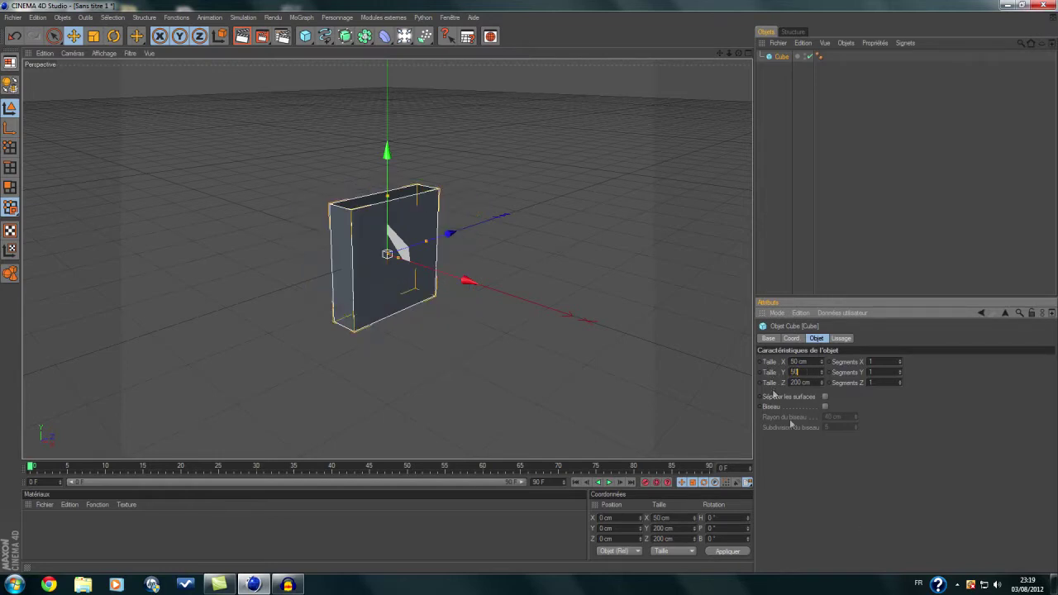
type("0")
key("Return")
left_click_drag(808, 382, 783, 386)
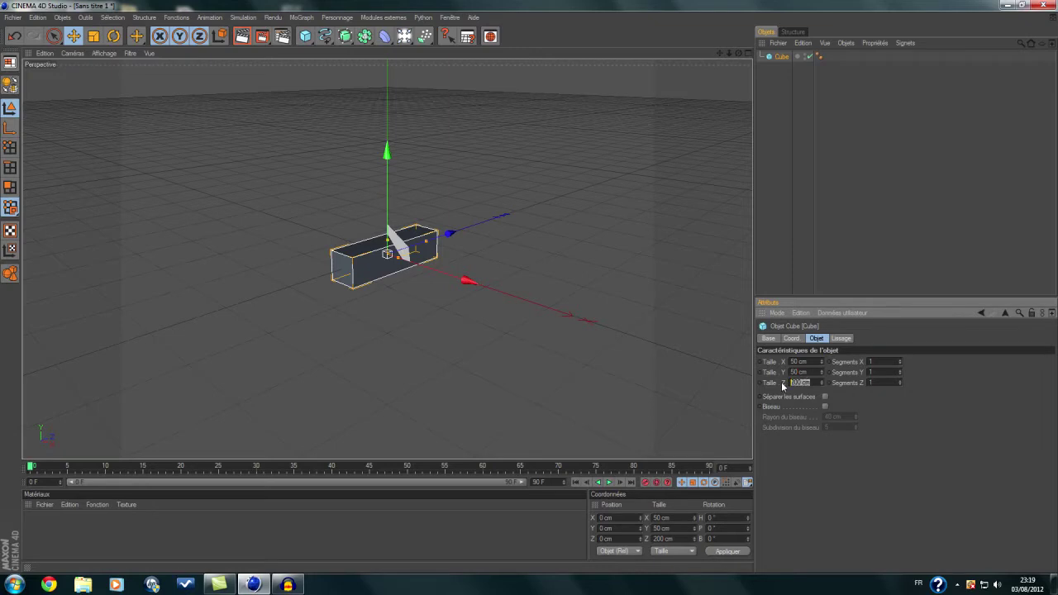
type("50")
key("Return")
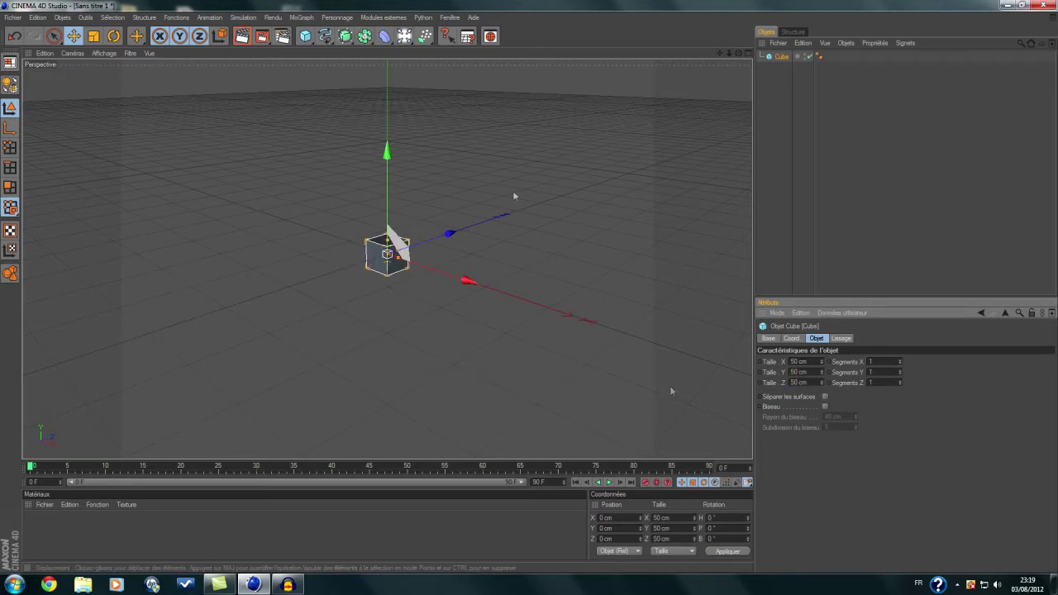
- Add a MoGraph Cloneur, make the cube its child and set the cloning mode to Répartition sur une grille
left_click(302, 18)
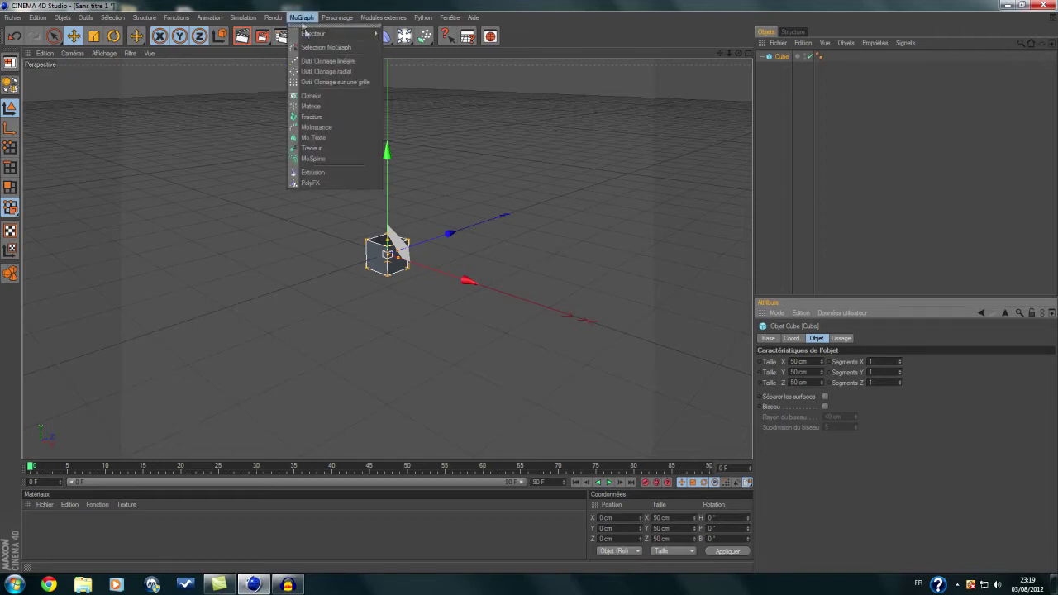
left_click(325, 97)
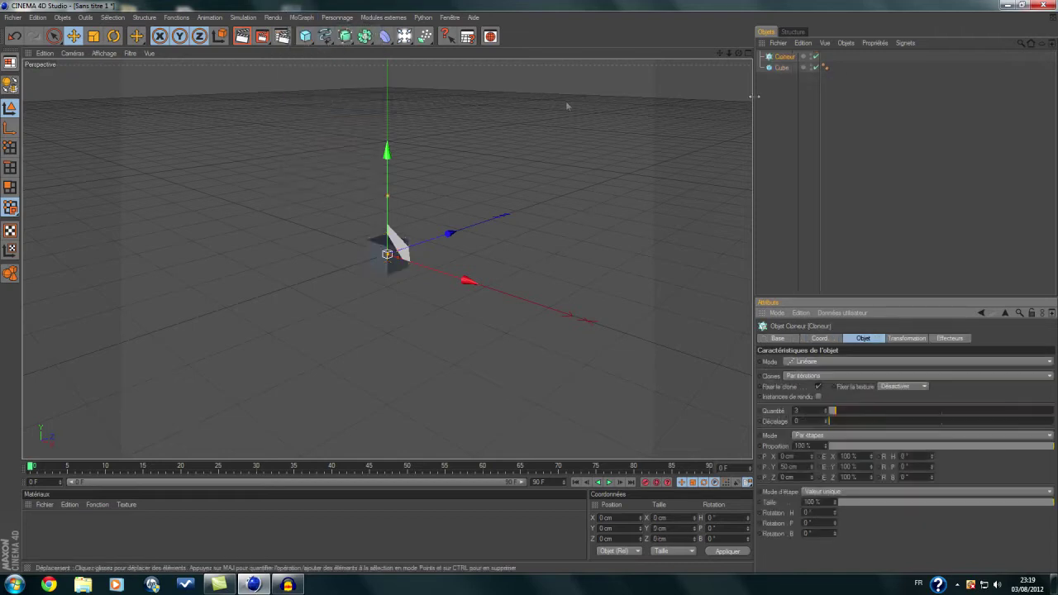
left_click_drag(787, 66, 785, 57)
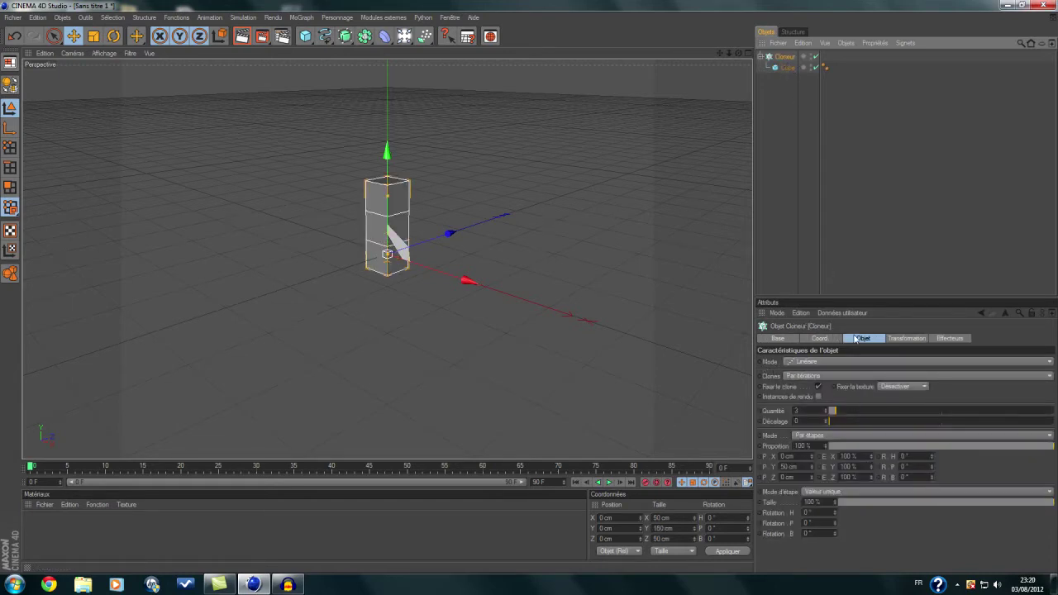
left_click(802, 362)
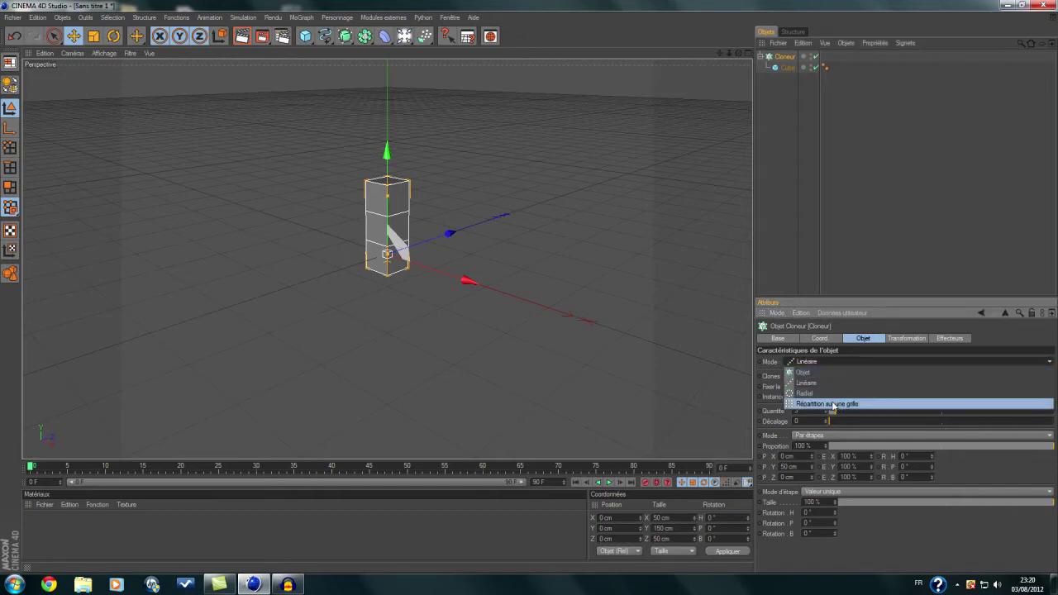
left_click(830, 404)
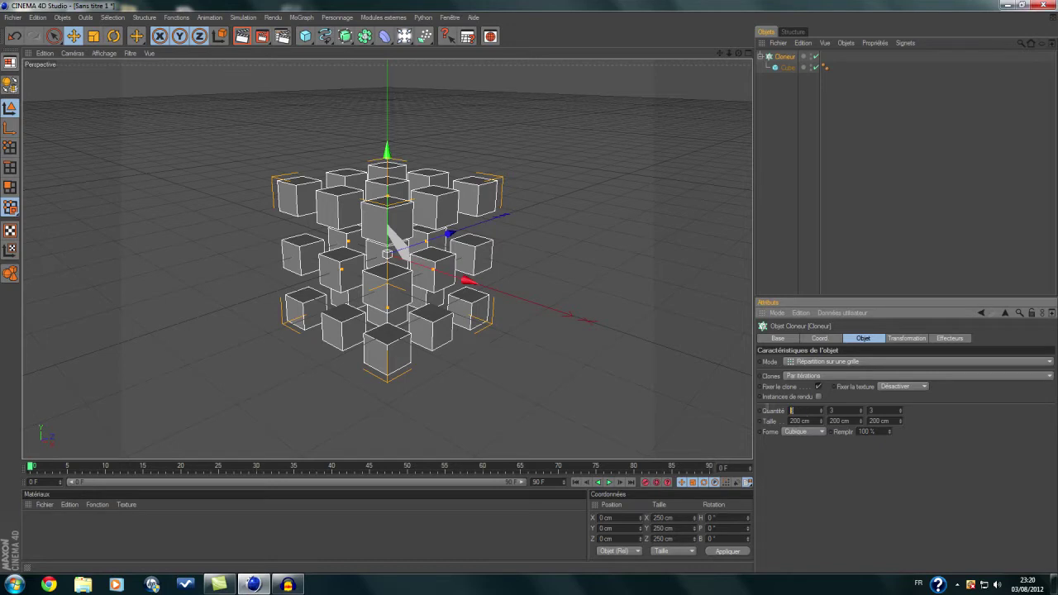
- Set the cloner's grid quantity to 40 × 1 × 40 clones
left_click(787, 417)
type("40")
key("Return")
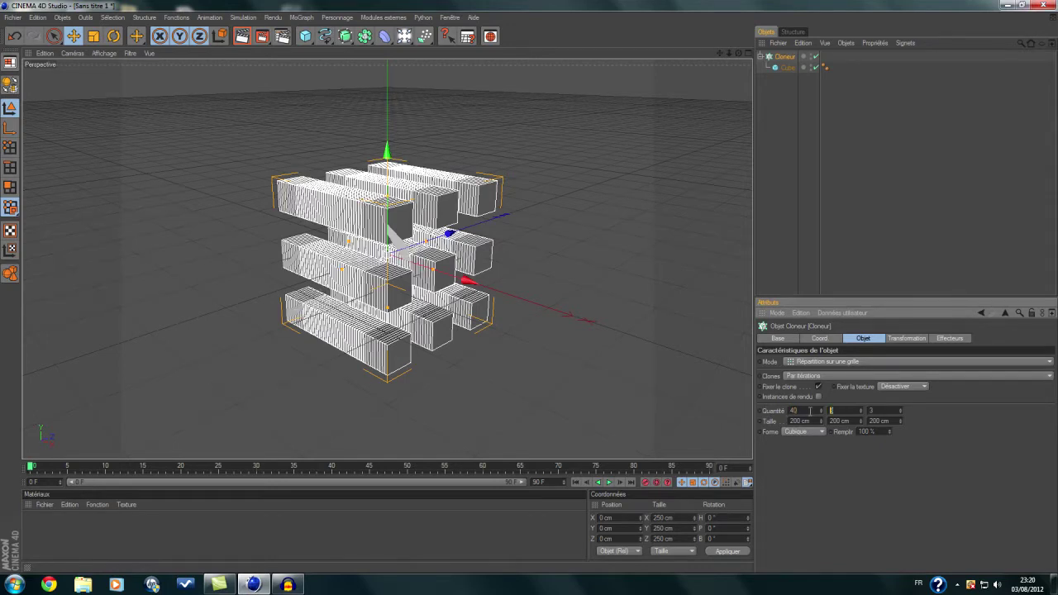
key("Return")
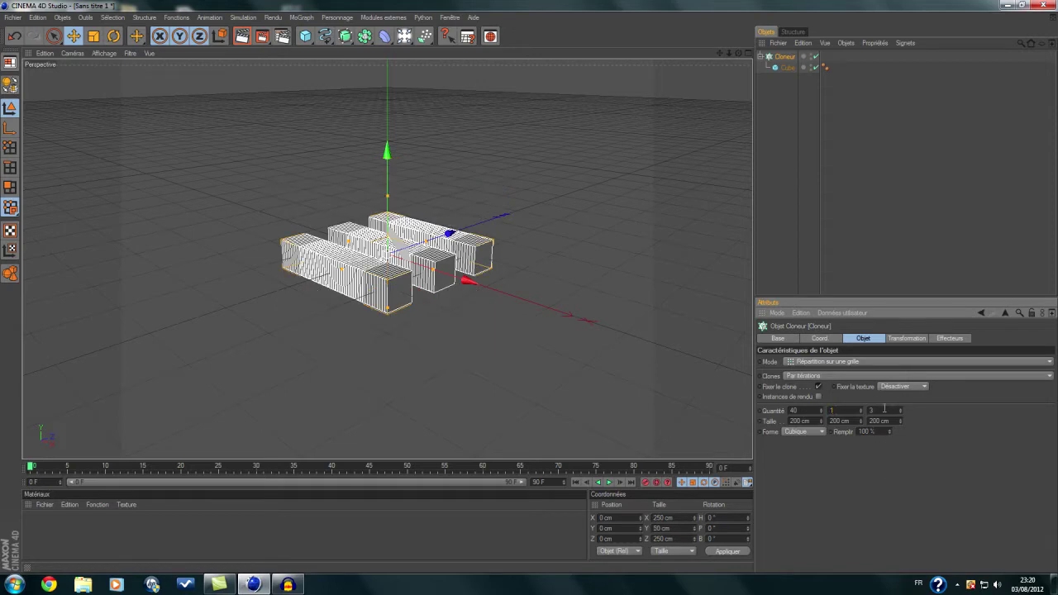
type("40")
key("Return")
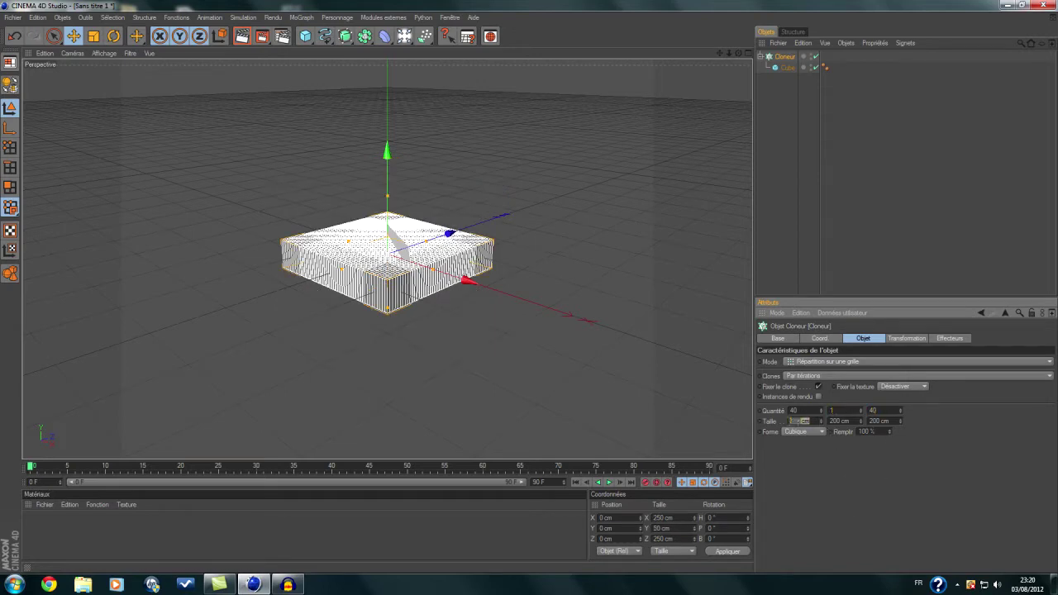
- Set the cloner's grid size to 2000 cm in X, 1 cm in Y and 2000 cm in Z
type("2")
key("Tab")
type("1")
key("Tab")
type("20")
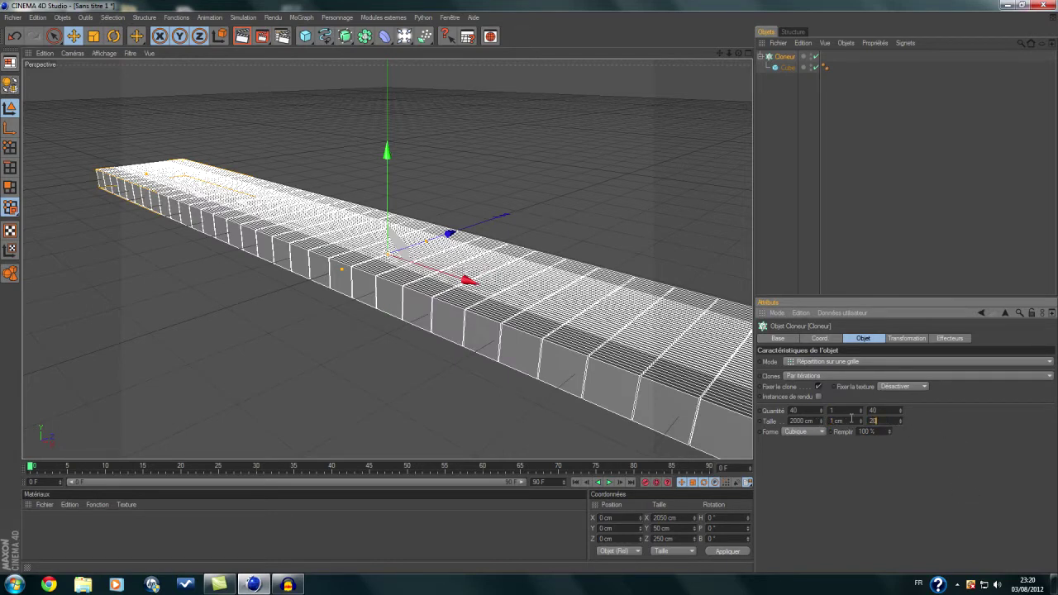
type("00")
key("Return")
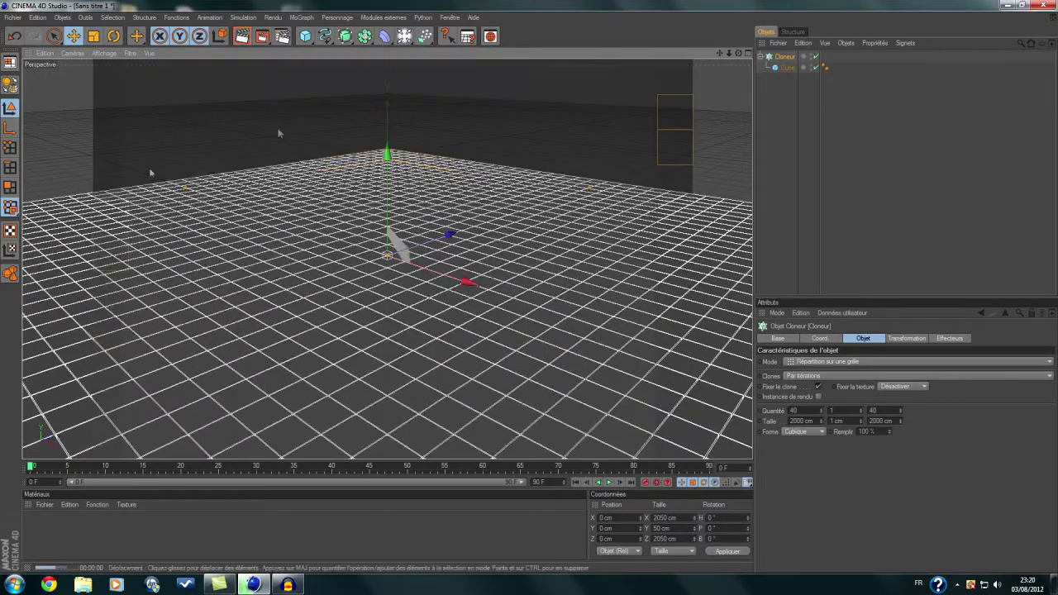
left_click(527, 286)
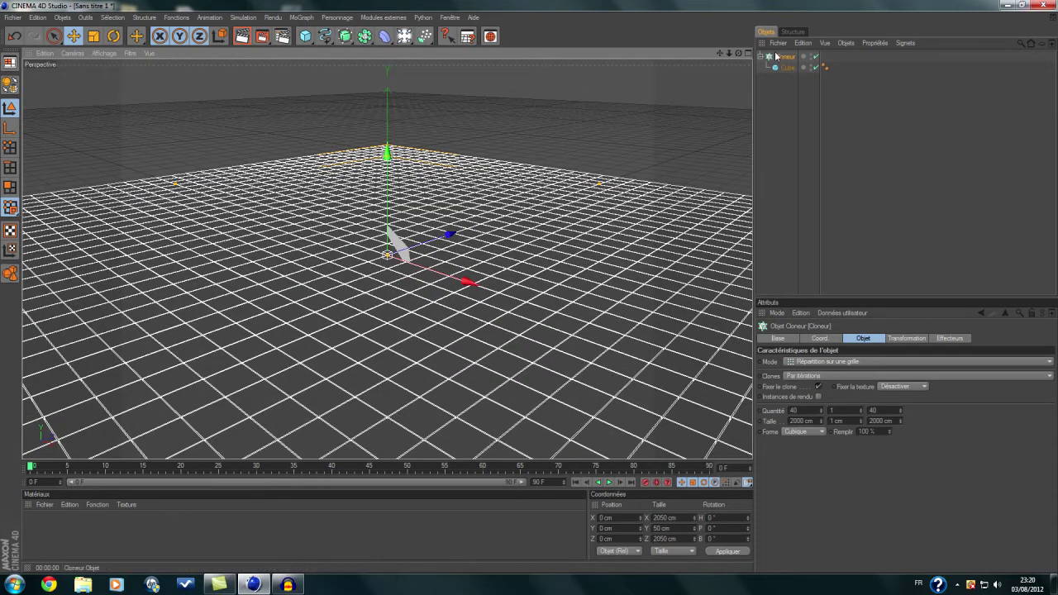
- Apply an Effecteur Randomisation to the cloner and preview the render in the viewport
left_click(303, 19)
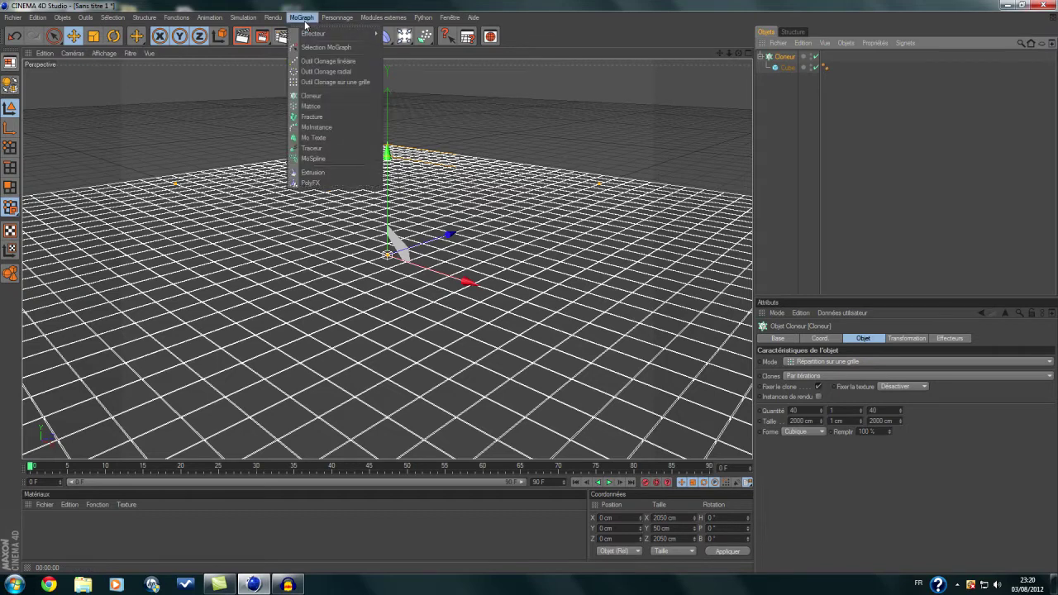
mouse_move(315, 34)
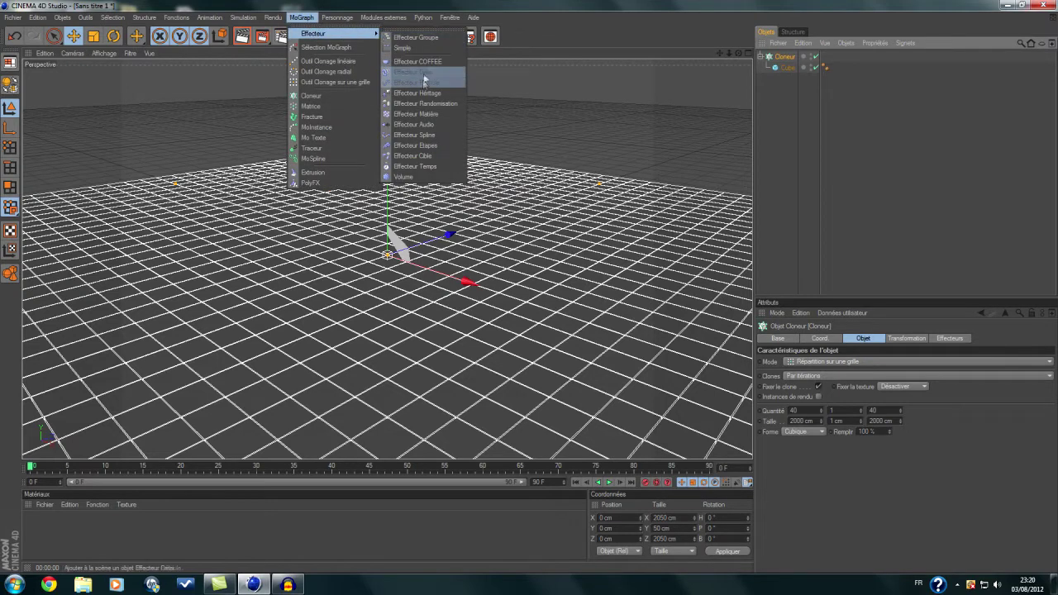
left_click(433, 105)
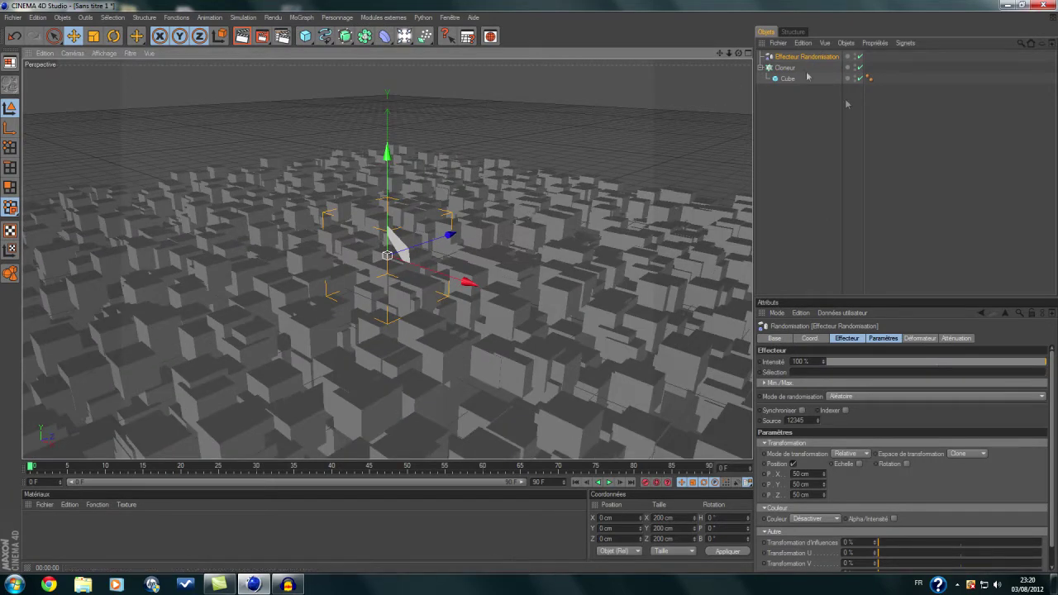
left_click(242, 36)
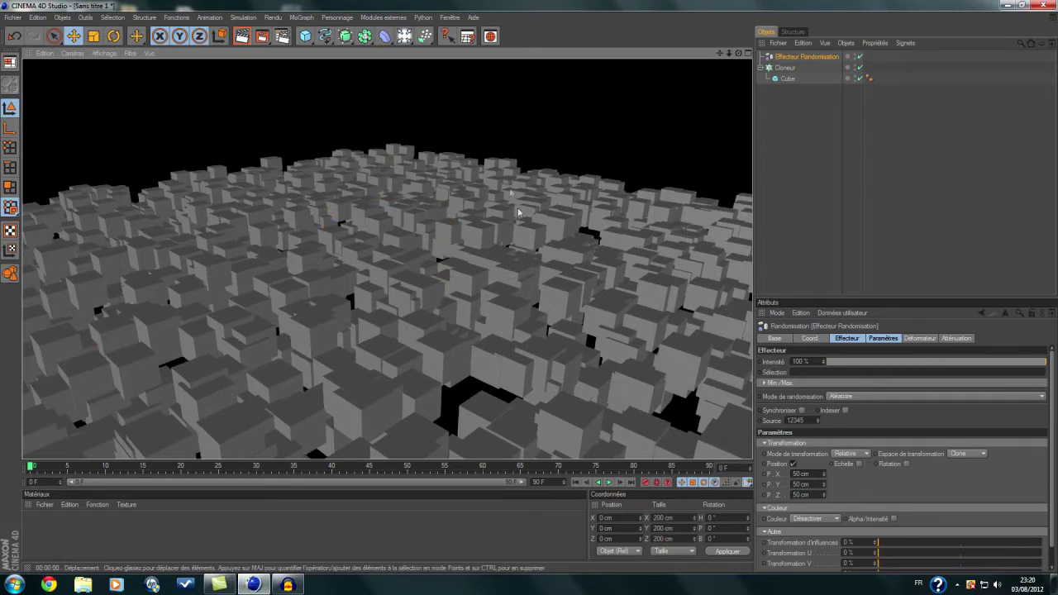
scroll(408, 252, "up", 3)
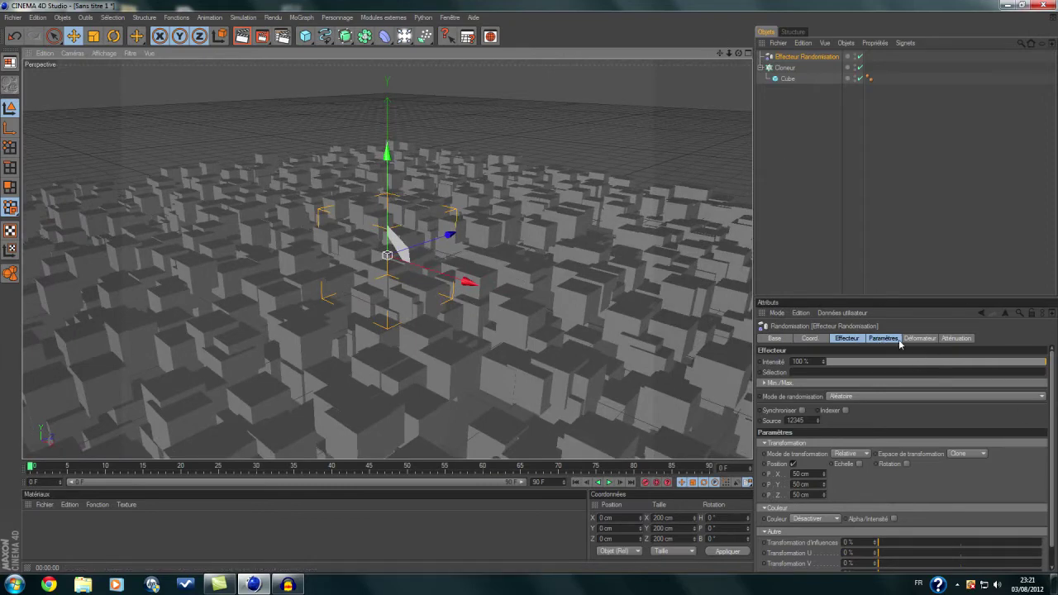
- Enable Echelle in the randomisation effector's parameters and set its Y scale to 0.65
left_click(883, 339)
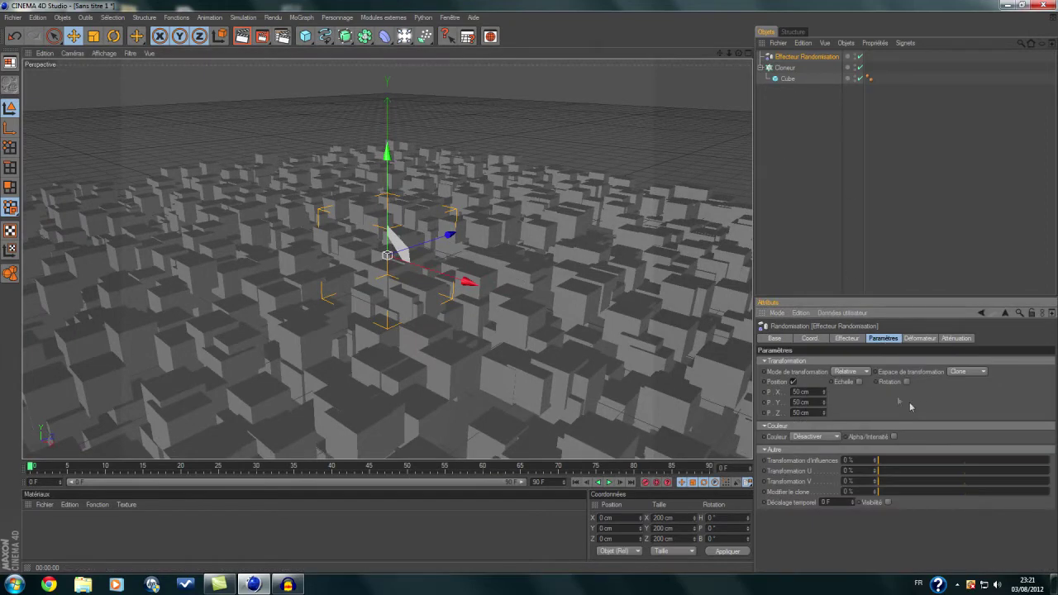
left_click(860, 382)
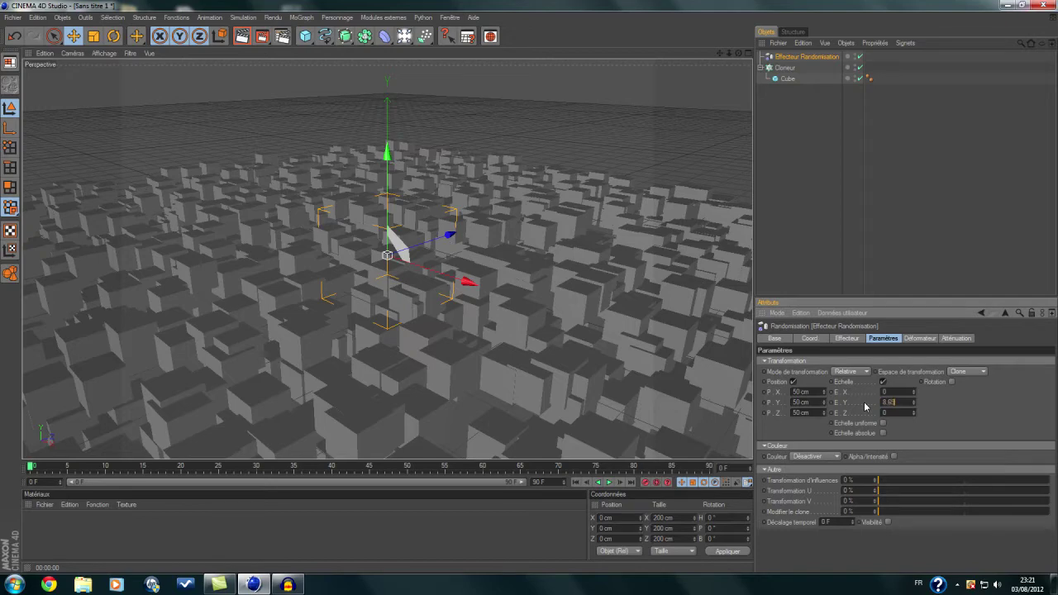
key("Return")
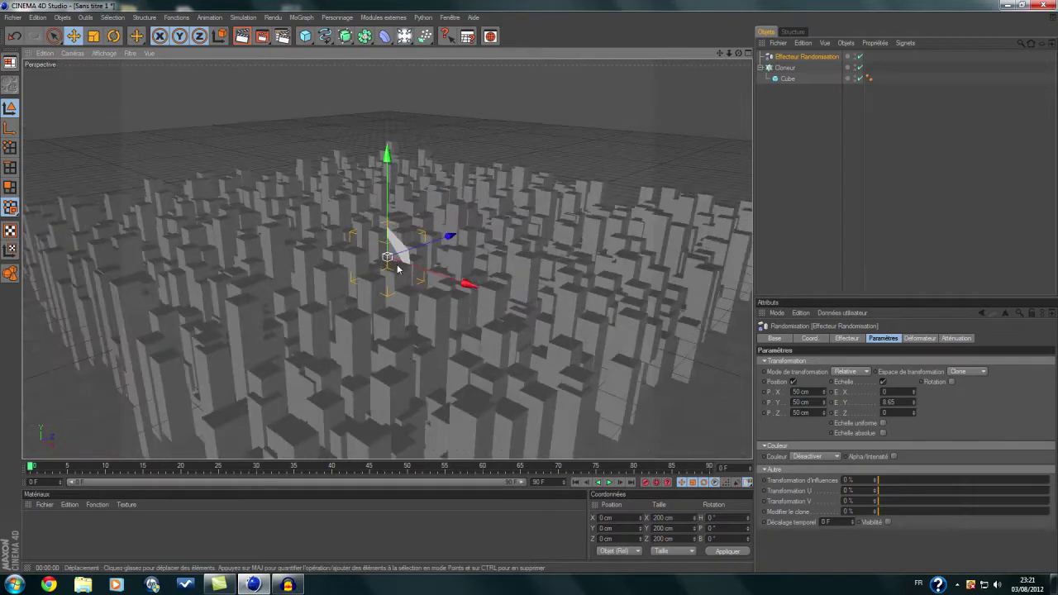
- Set the randomisation effector's falloff shape to Cylindre and invert the falloff
left_click(955, 339)
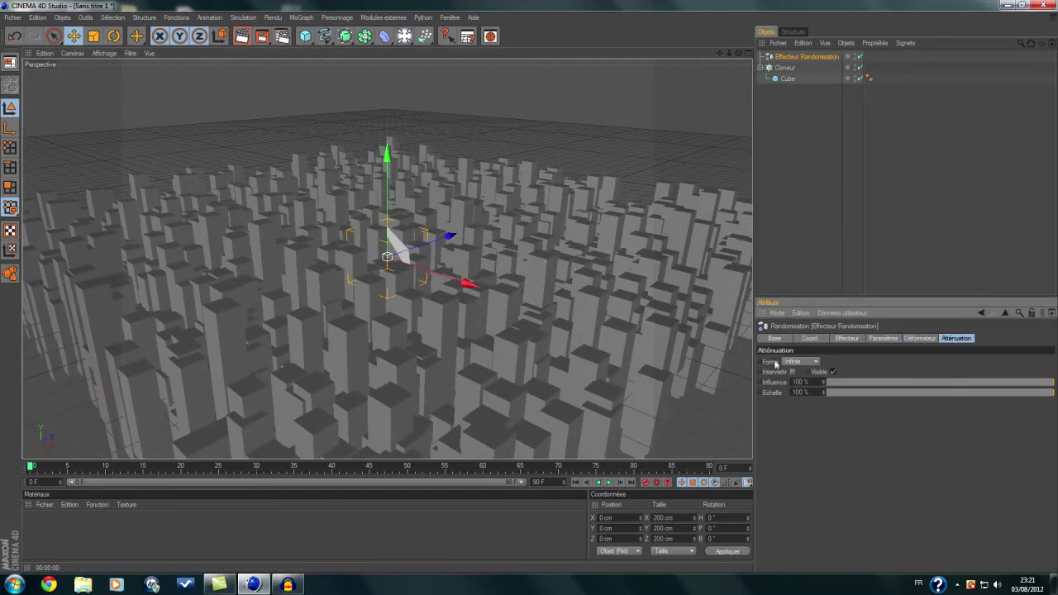
left_click_drag(676, 314, 673, 455, "alt")
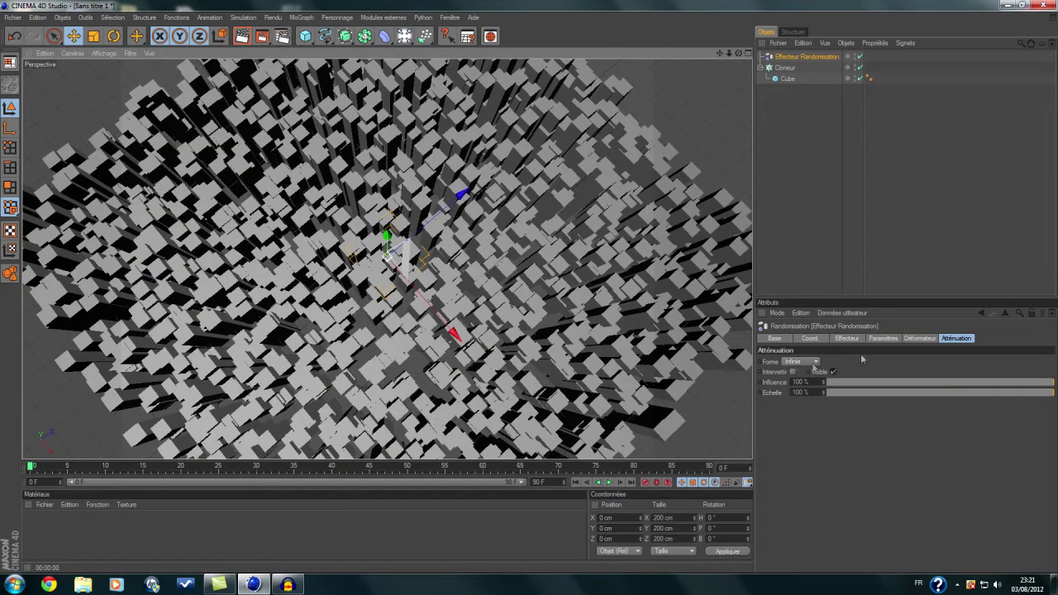
left_click(816, 362)
left_click(802, 401)
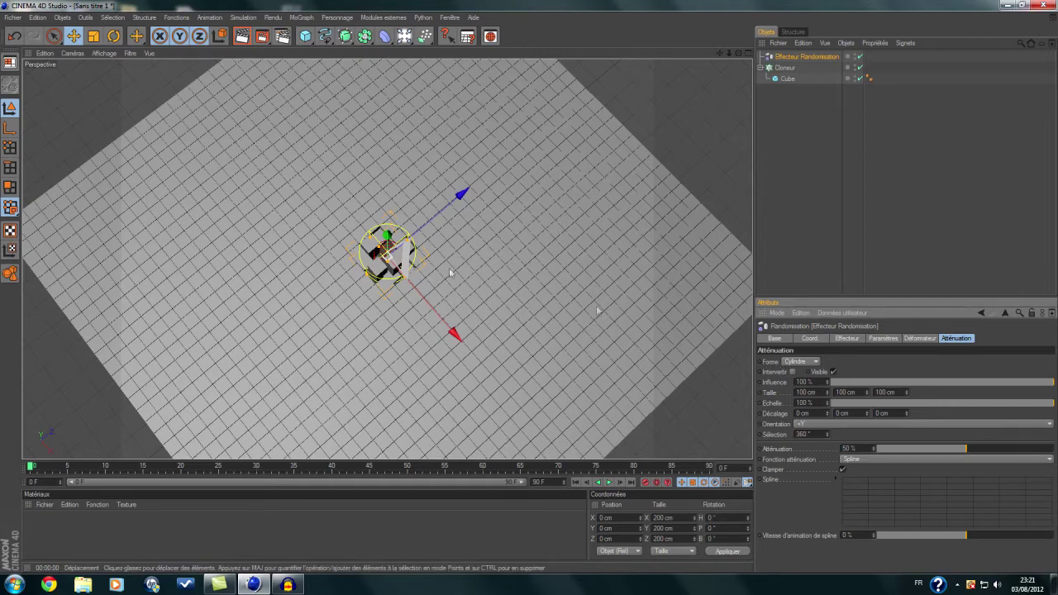
scroll(353, 255, "up", 1)
scroll(353, 256, "up", 2)
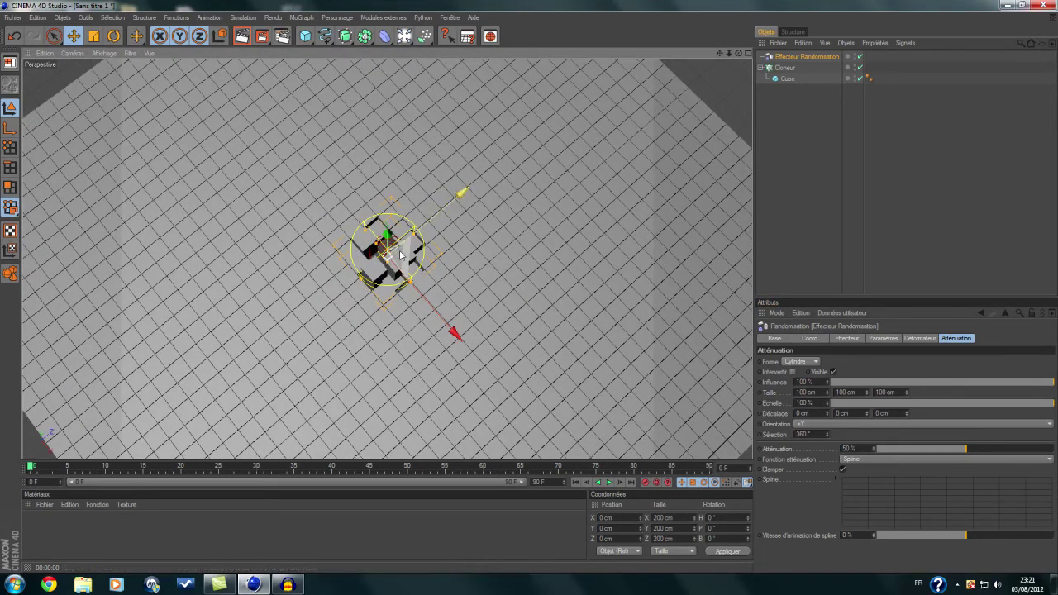
left_click(792, 372)
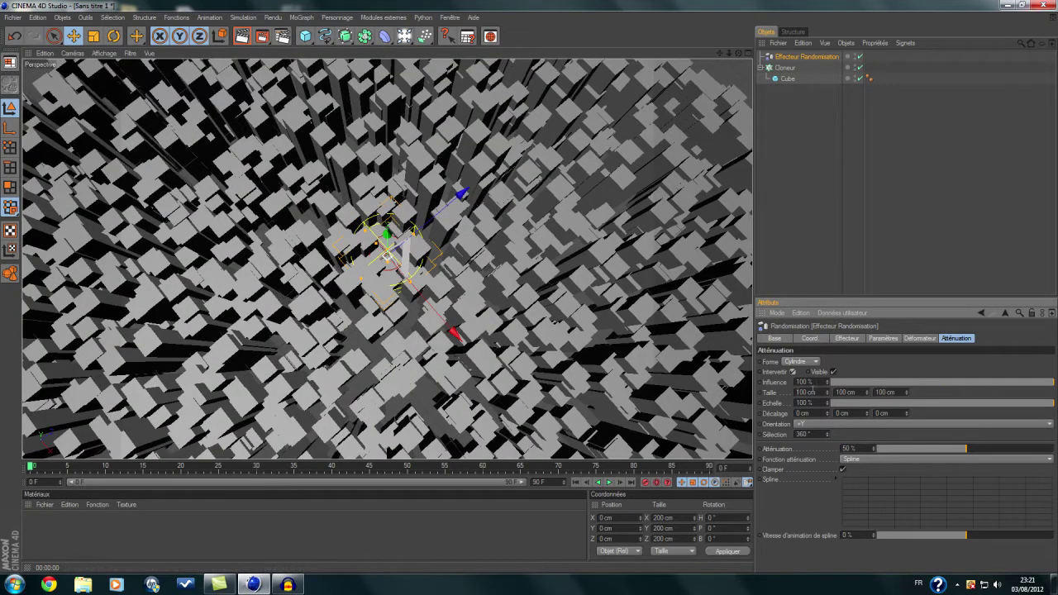
- Set the cylindrical falloff's size to 400 cm on all three axes, keeping its influence at 100 %
left_click_drag(818, 393, 794, 392)
type("1")
left_click(936, 381)
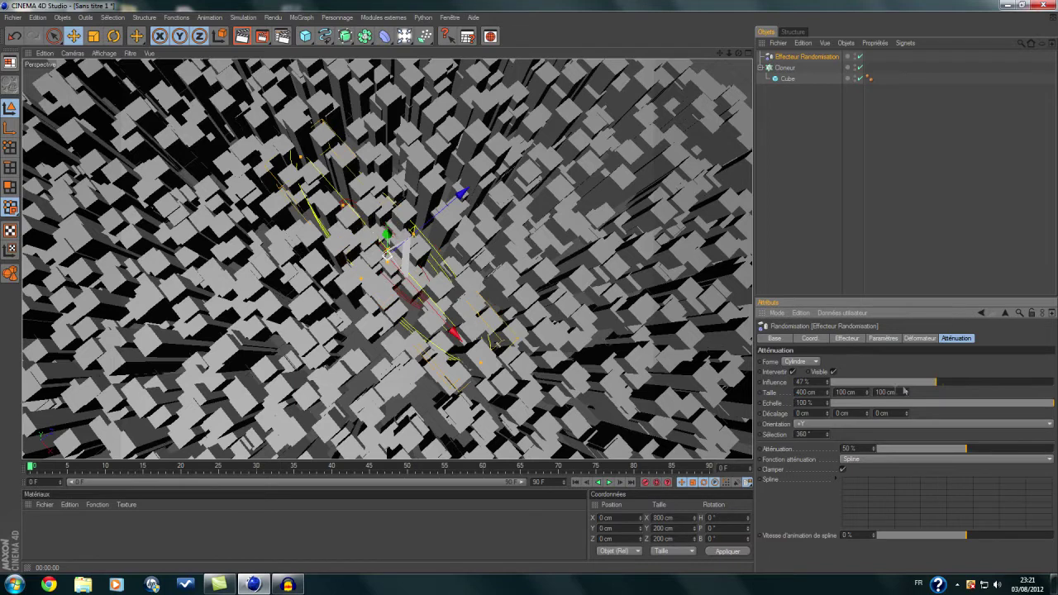
left_click_drag(939, 385, 1055, 383)
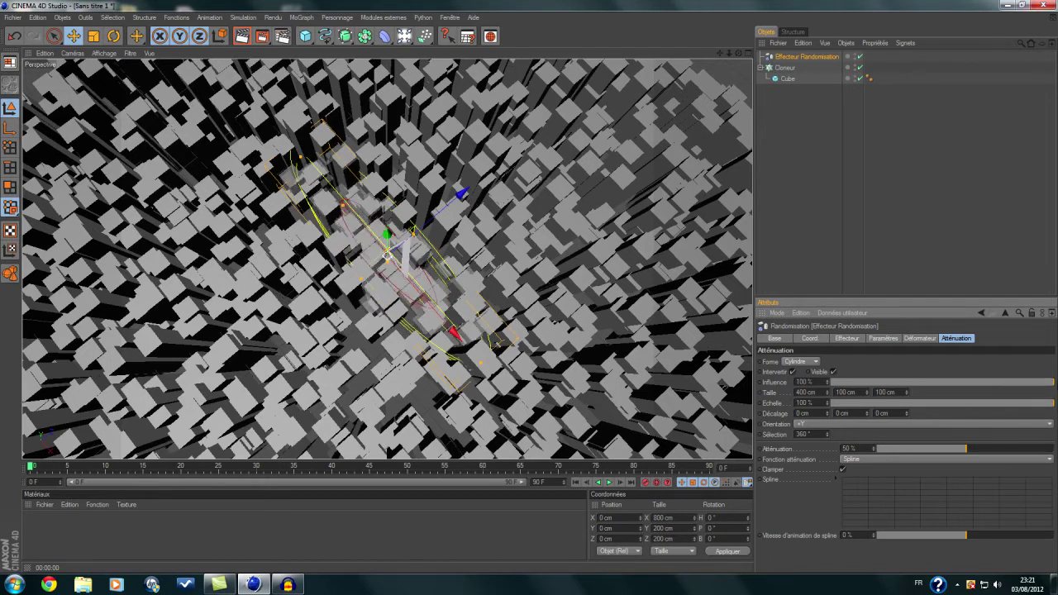
left_click(836, 391)
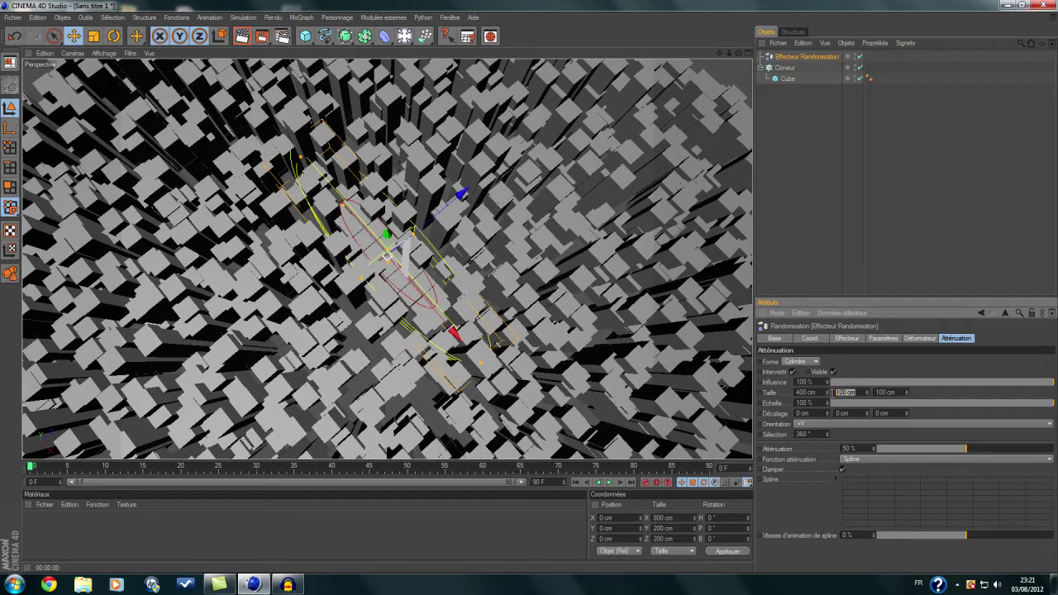
type("400")
left_click(894, 394)
type("40")
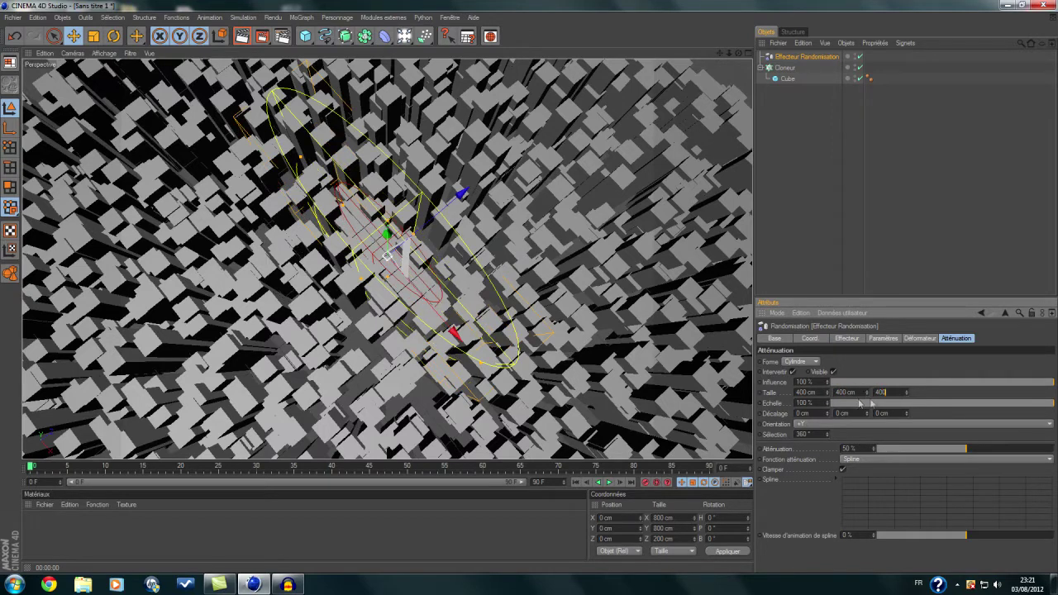
type("0")
key("Return")
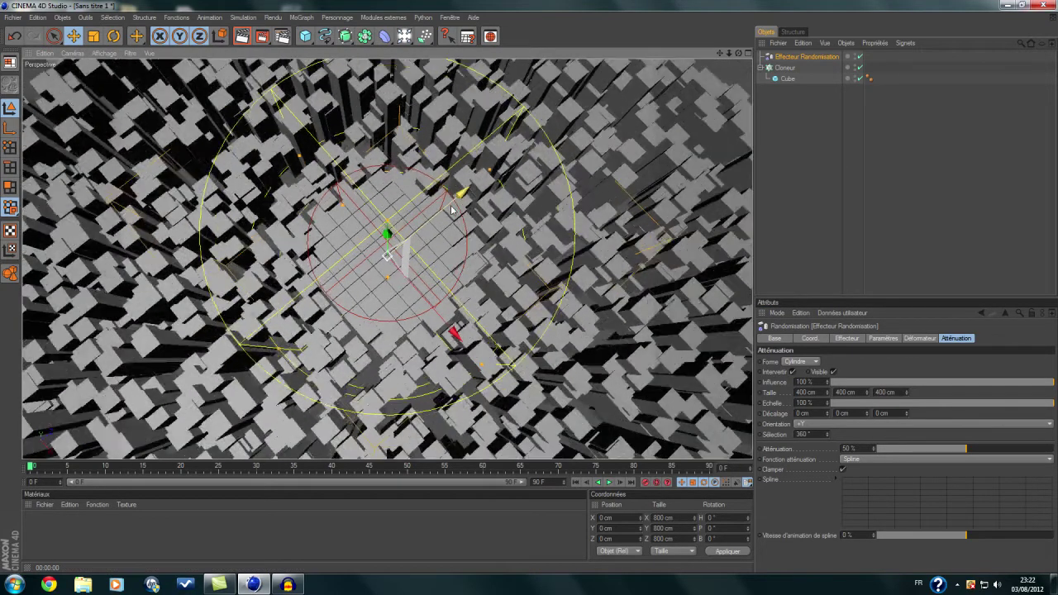
- Add three Omni lights to the scene
scroll(452, 211, "up", 4)
left_click_drag(452, 211, 374, 192, "alt")
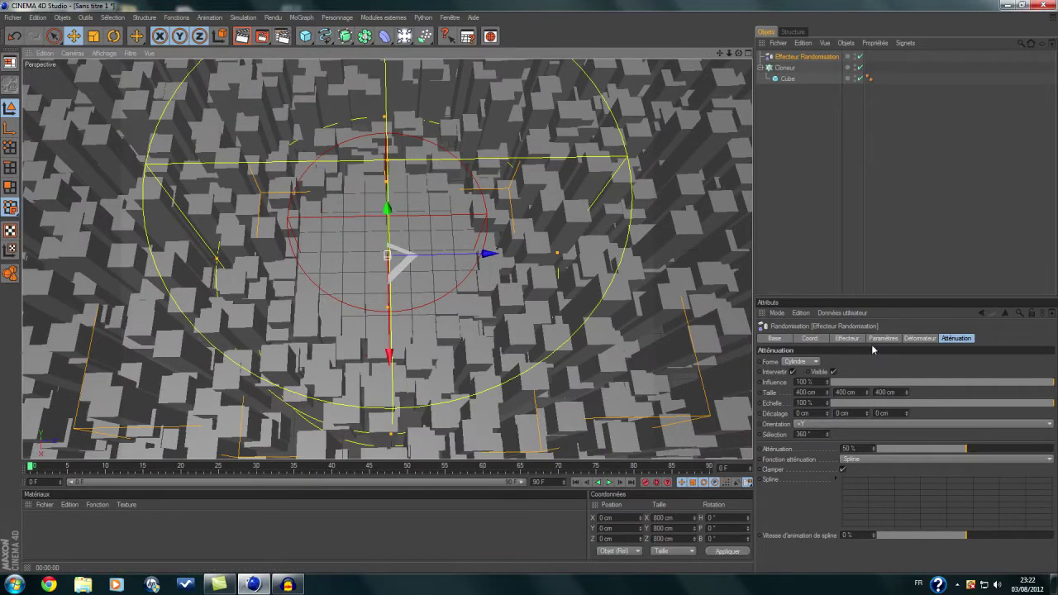
scroll(496, 269, "down", 2)
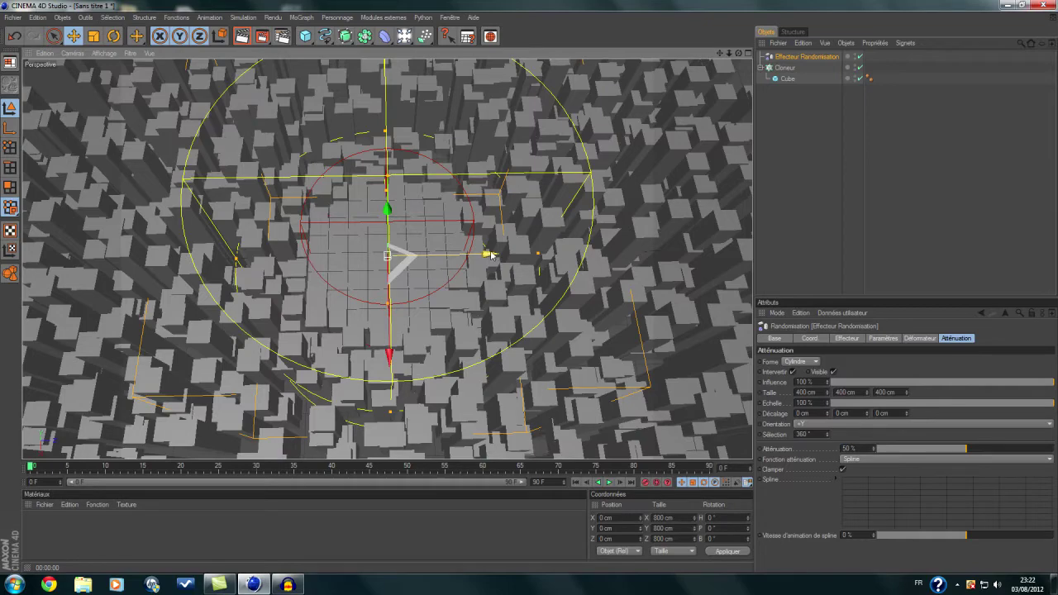
scroll(475, 266, "up", 3)
left_click_drag(535, 277, 548, 295, "alt")
left_click_drag(404, 37, 420, 46)
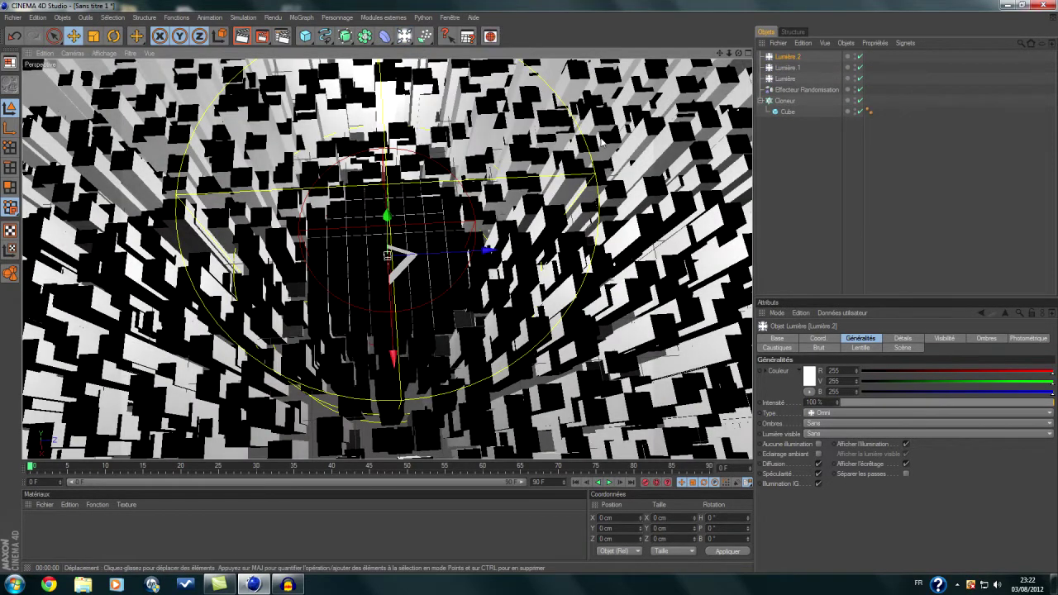
- Change the type of all three lights, Lumière, Lumière 1 and Lumière 2, to Spot
scroll(712, 148, "down", 3)
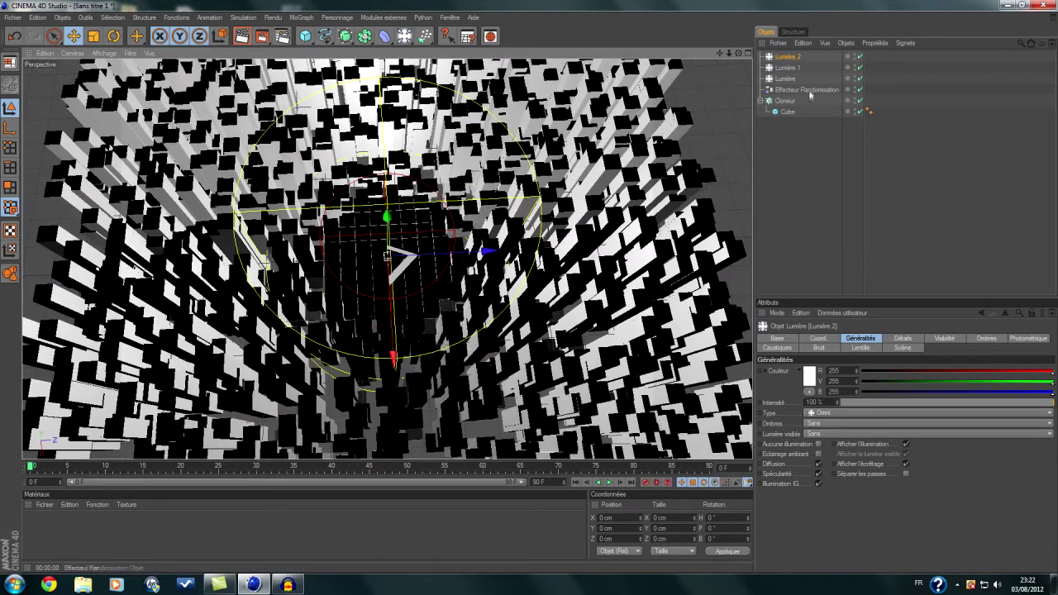
left_click(806, 78, "shift")
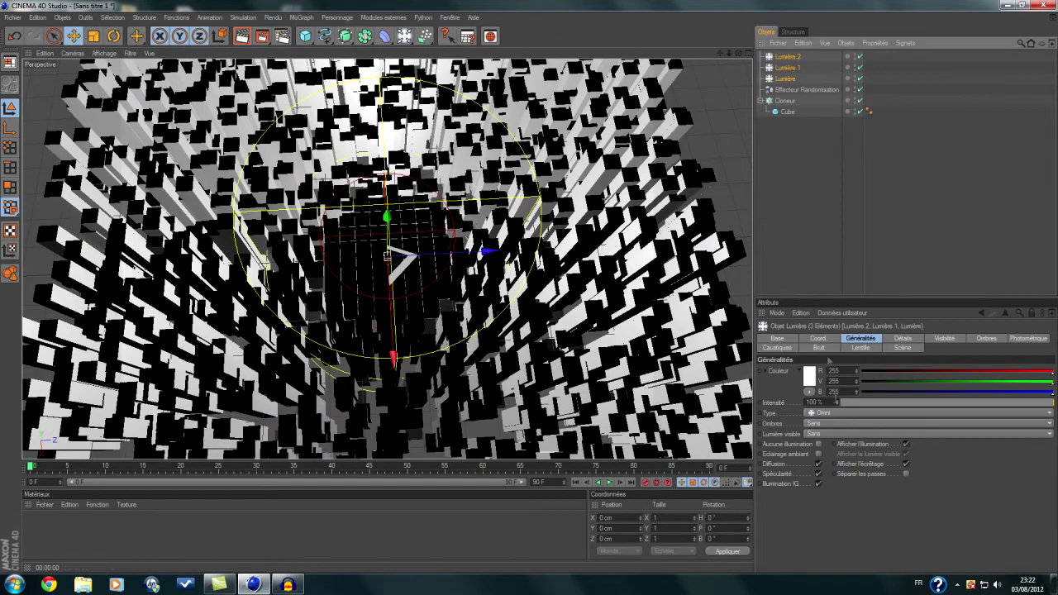
left_click(822, 414)
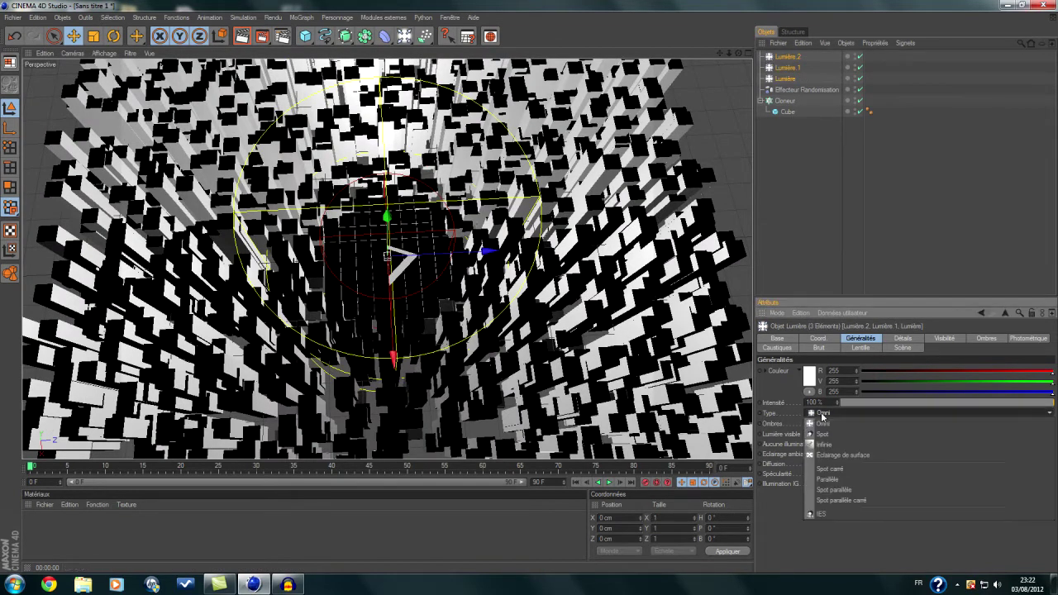
left_click(823, 434)
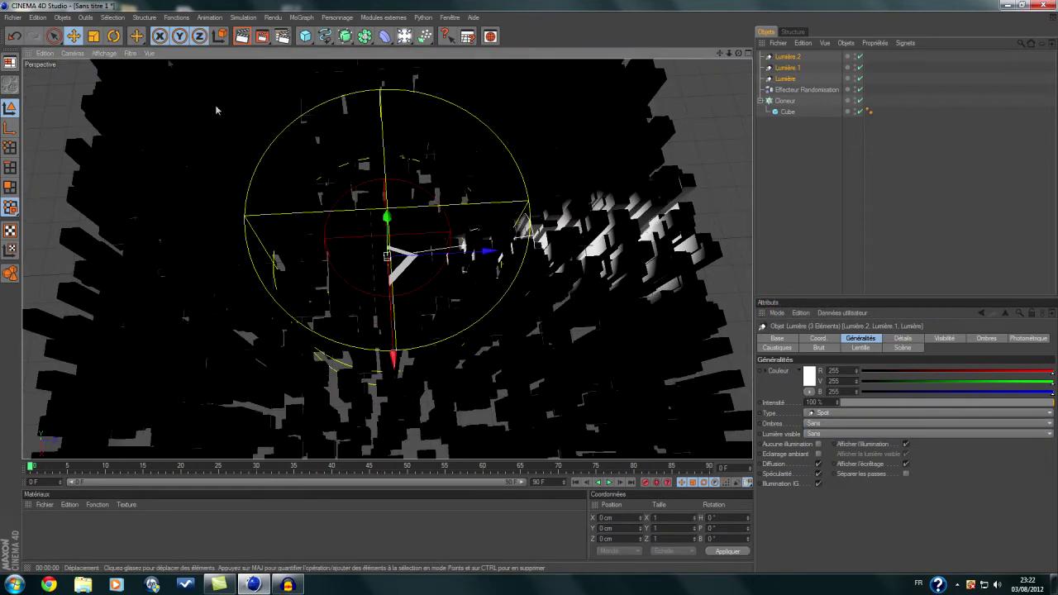
- Rotate the three spotlights together to a pitch of -90° and raise them to about 1409 cm in Y
key("r")
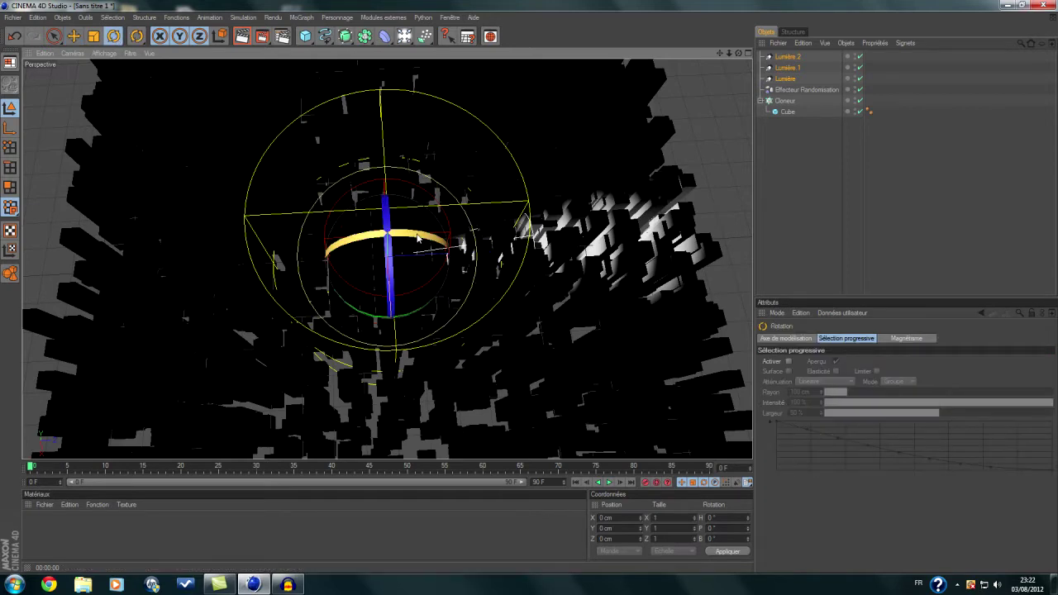
left_click_drag(418, 237, 446, 266)
left_click(73, 36)
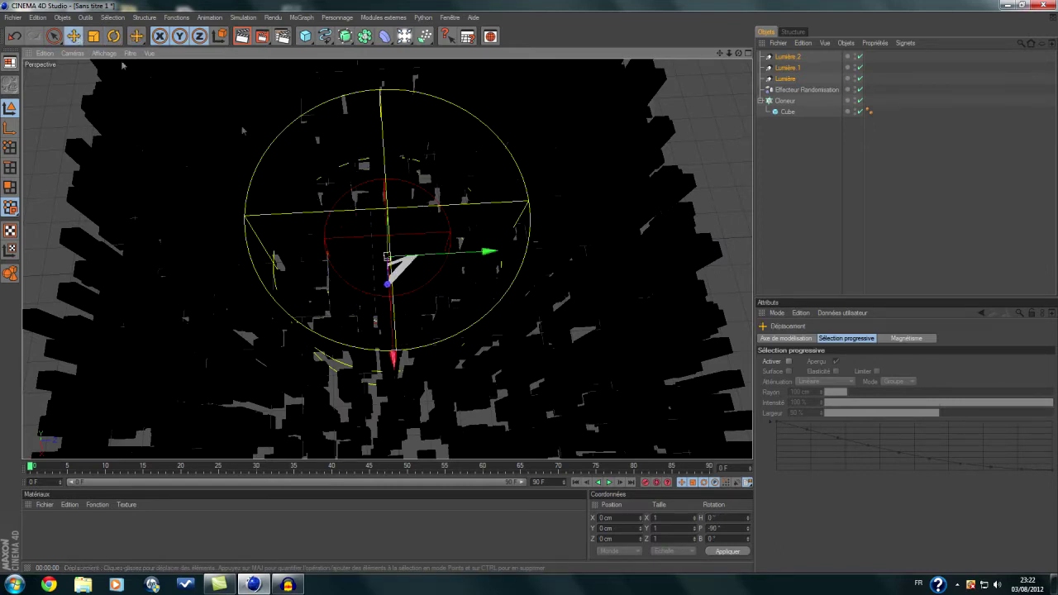
left_click_drag(374, 321, 432, 261, "alt")
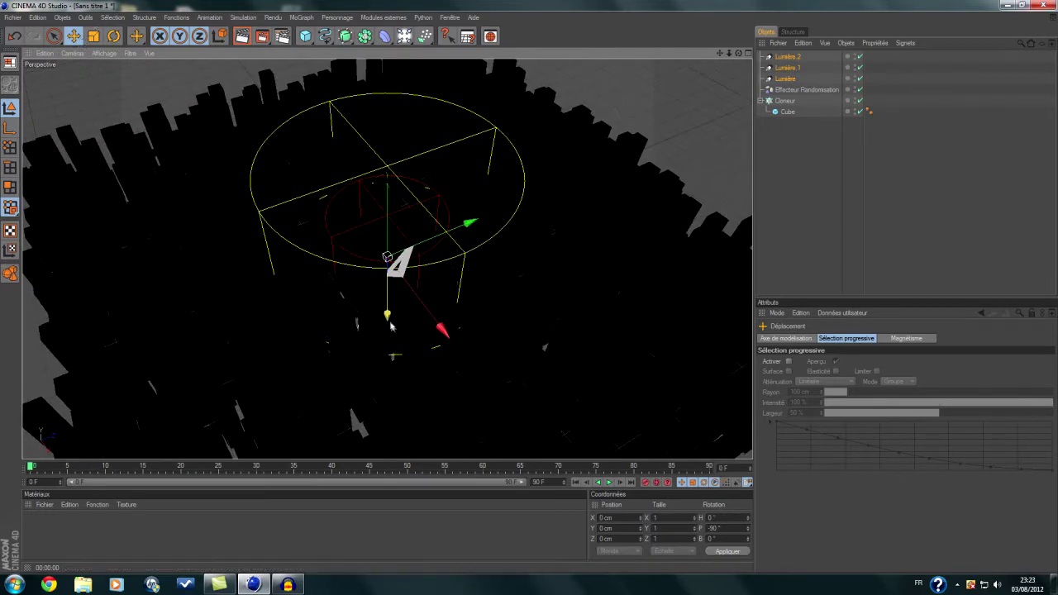
left_click_drag(387, 314, 386, 27)
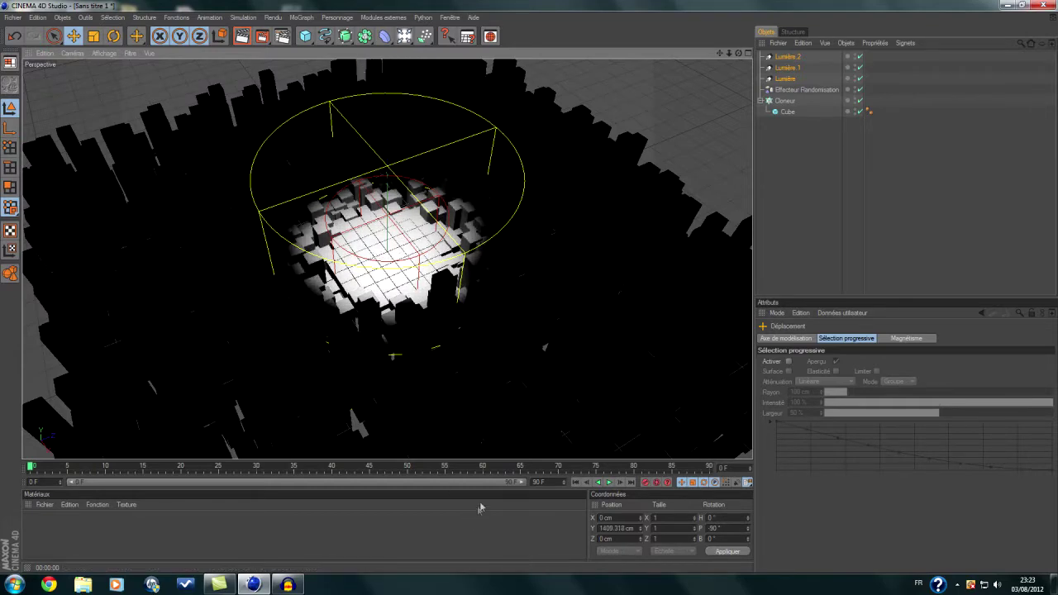
- Frame the spotlit clearing from above and render the active view to check the lighting
left_click_drag(481, 347, 482, 392, "alt")
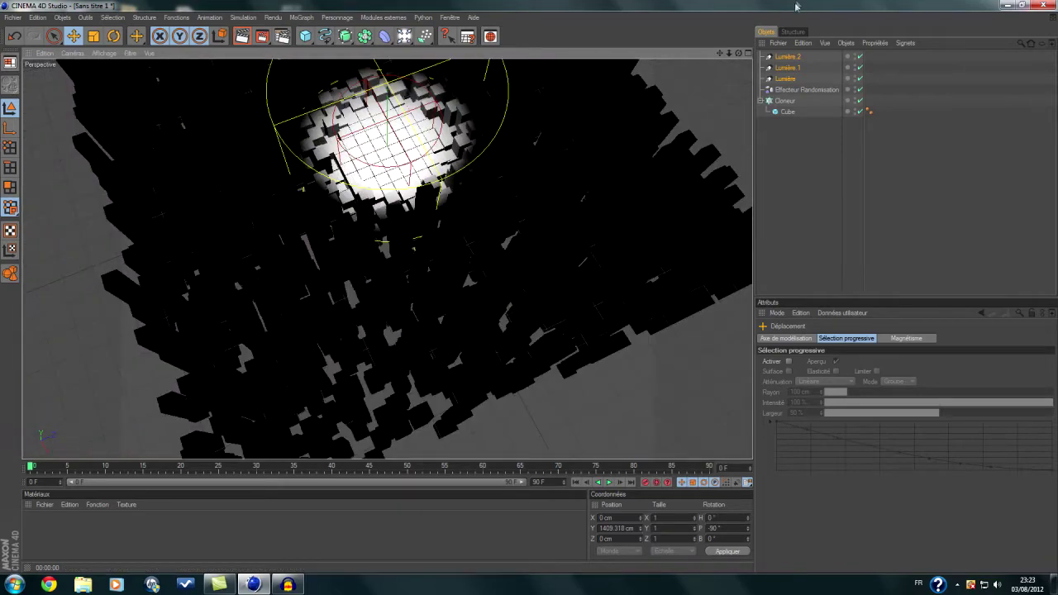
left_click_drag(721, 53, 741, 242)
scroll(618, 203, "up", 2)
scroll(618, 203, "up", 2)
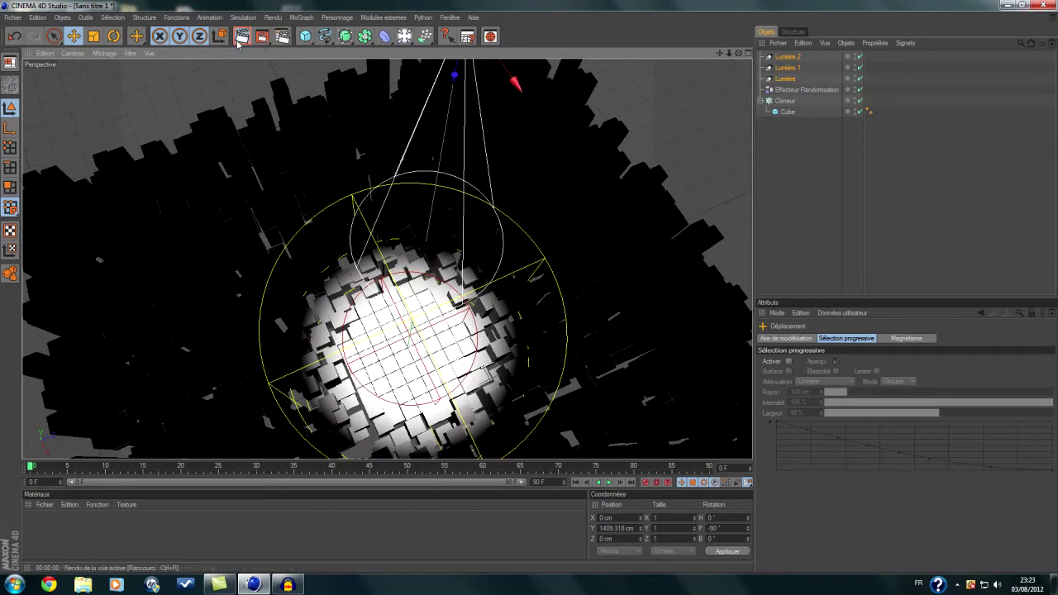
key("ctrl+r")
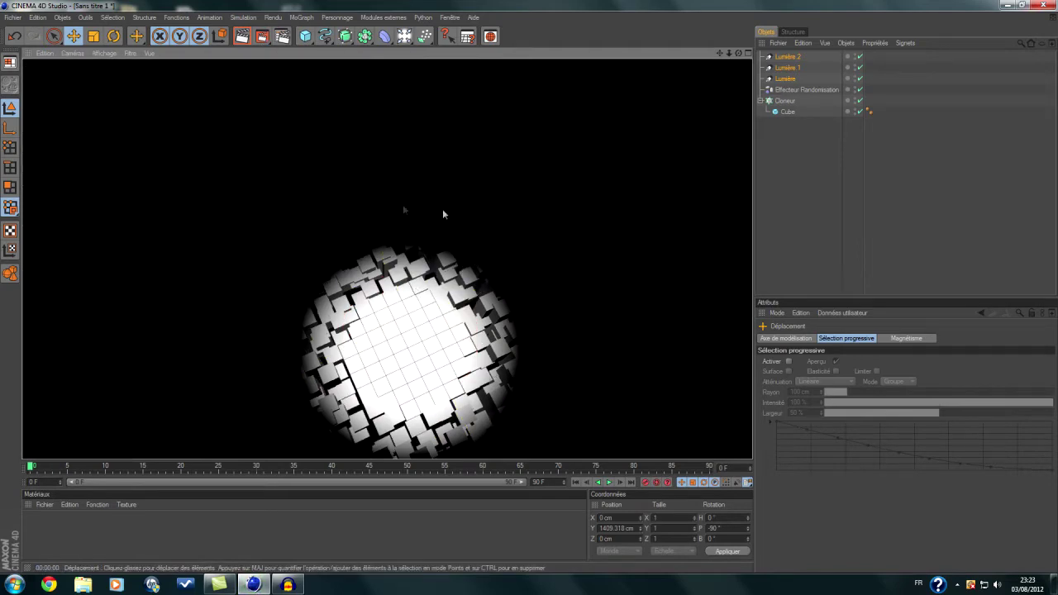
scroll(386, 230, "down", 3)
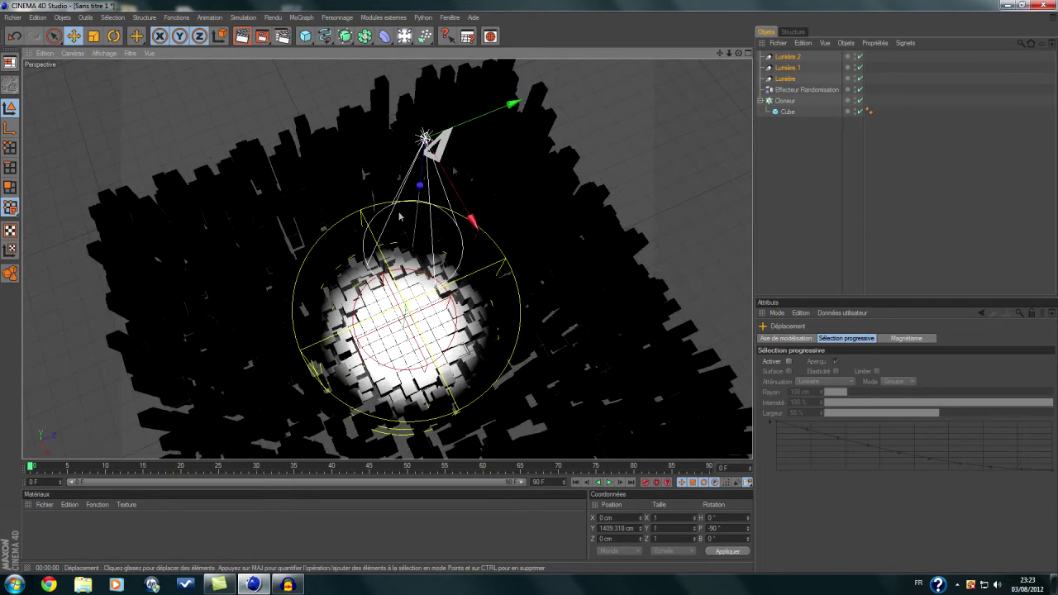
- Spread the outer spotlights along Z, moving Lumière 1 to about 63 cm and Lumière 2 to about -56 cm
left_click(787, 69)
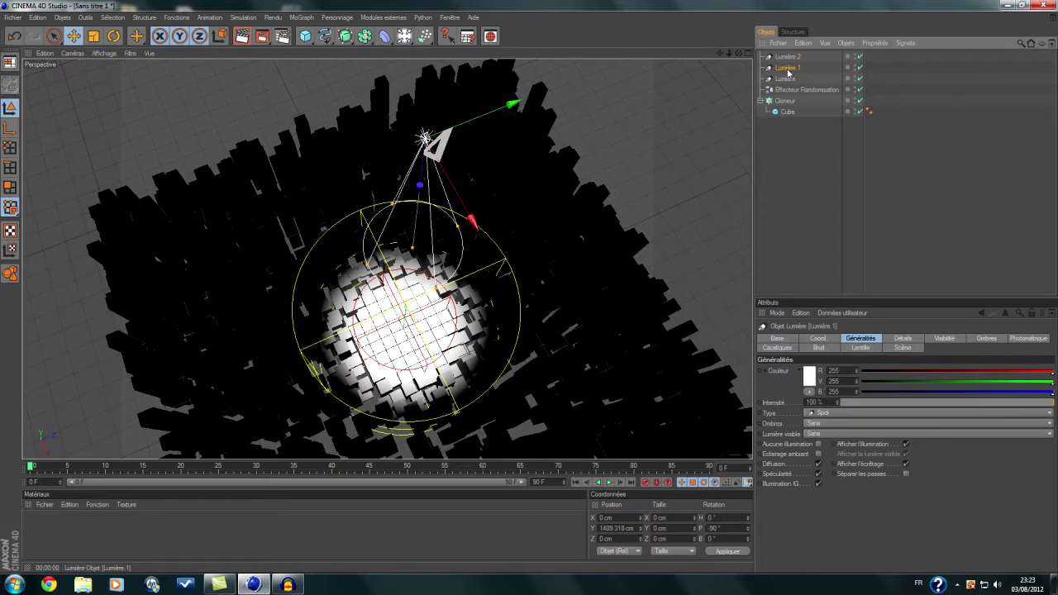
left_click_drag(513, 104, 549, 87)
left_click(778, 58)
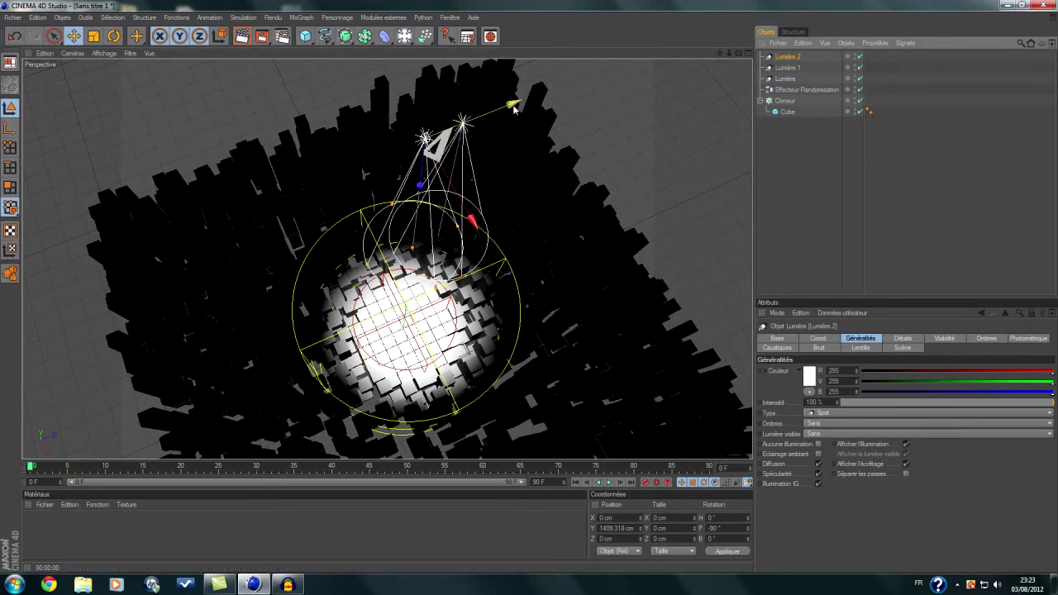
left_click_drag(512, 104, 487, 114)
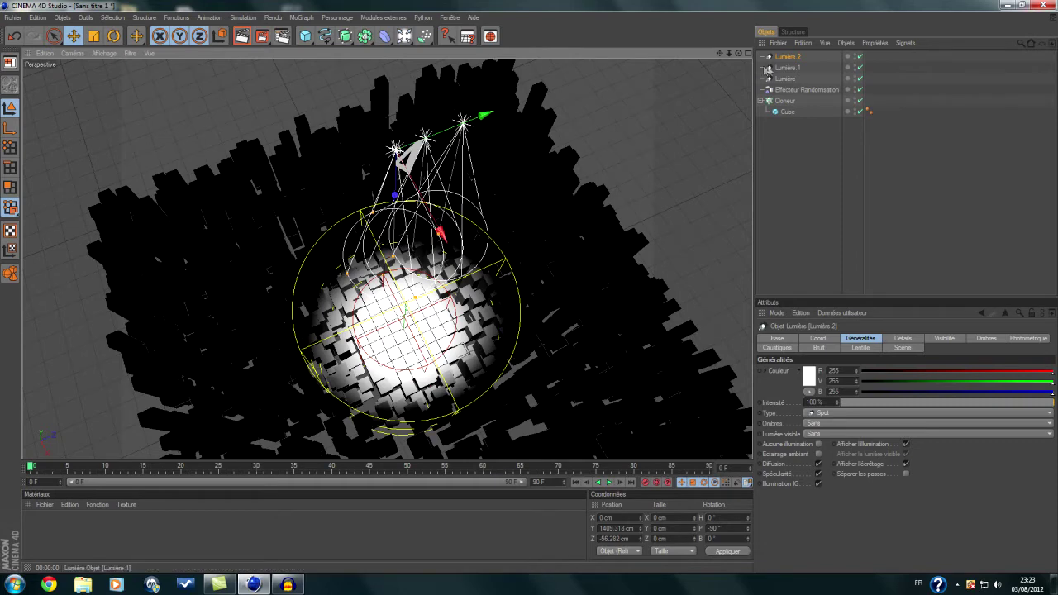
left_click(775, 69)
left_click_drag(618, 240, 574, 196, "alt")
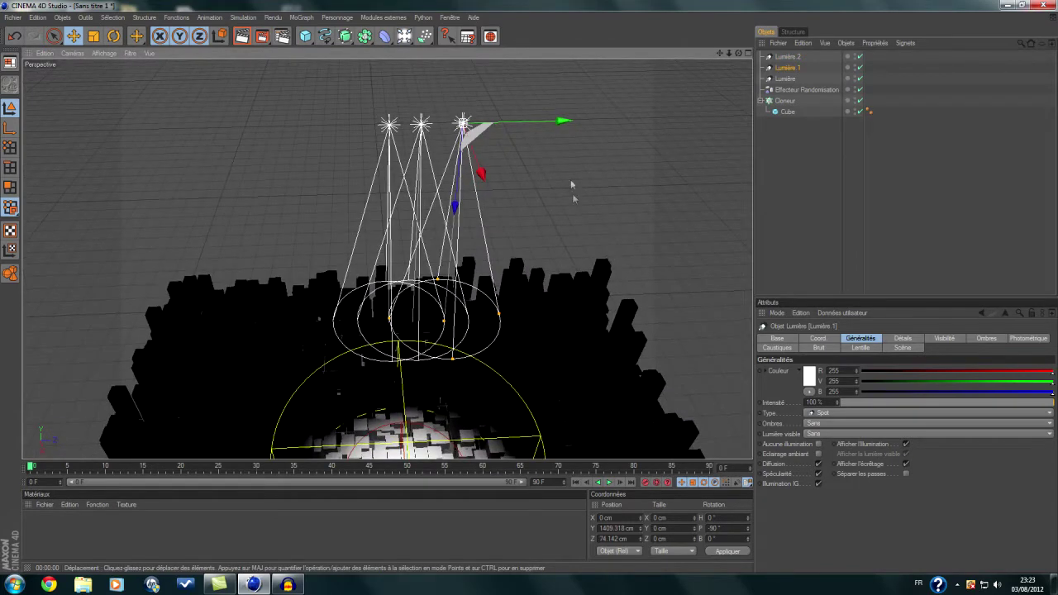
left_click_drag(567, 121, 555, 121)
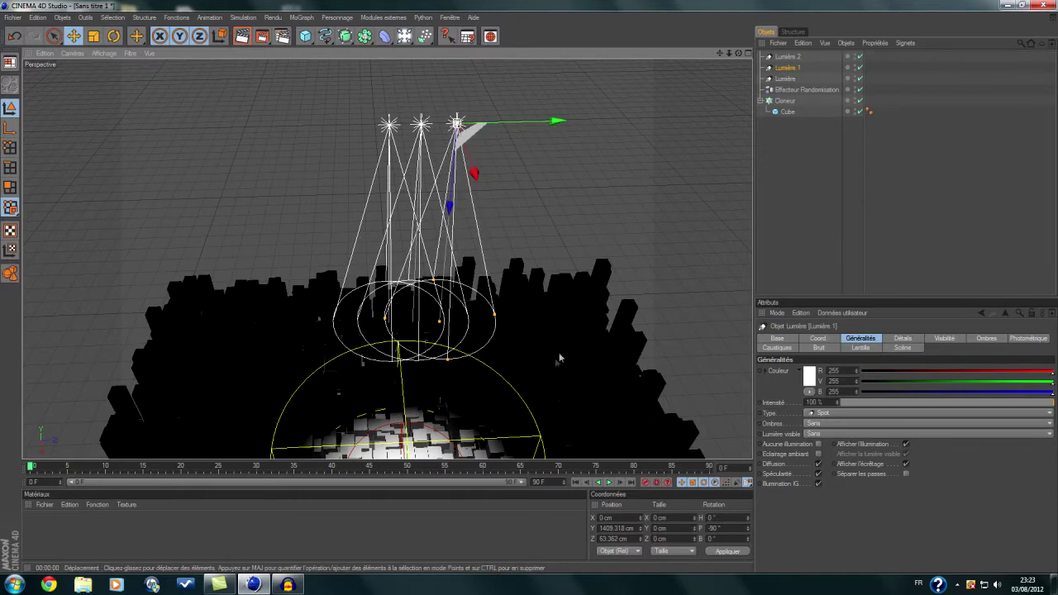
left_click_drag(586, 347, 585, 379, "alt")
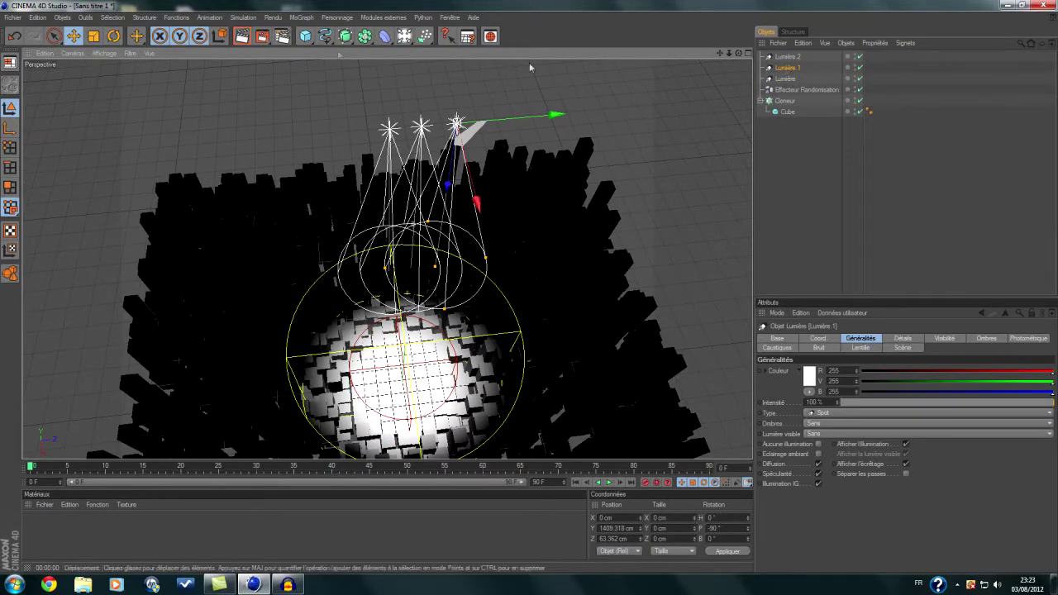
- Tilt the outer spotlights inward, with Lumière 1 at a pitch of about -93.6° and Lumière 2 at about -87.8°
key("r")
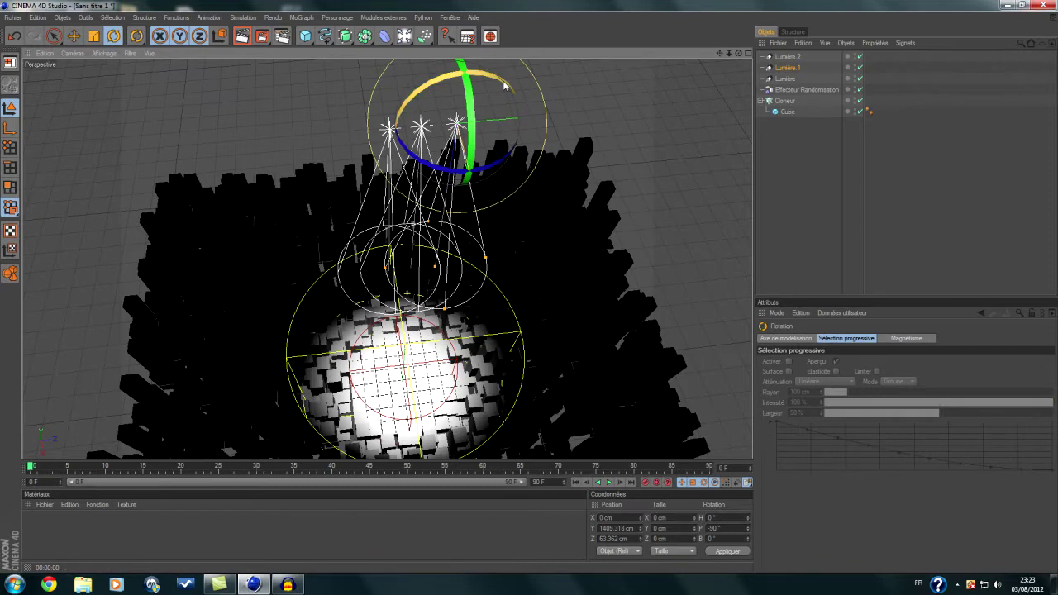
left_click_drag(504, 86, 506, 87)
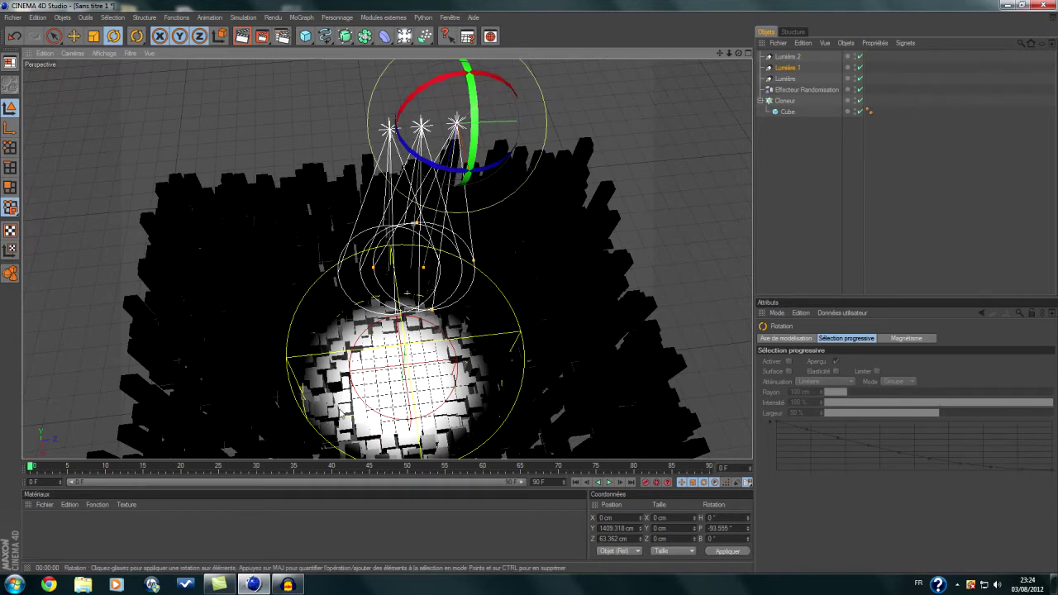
left_click(787, 56)
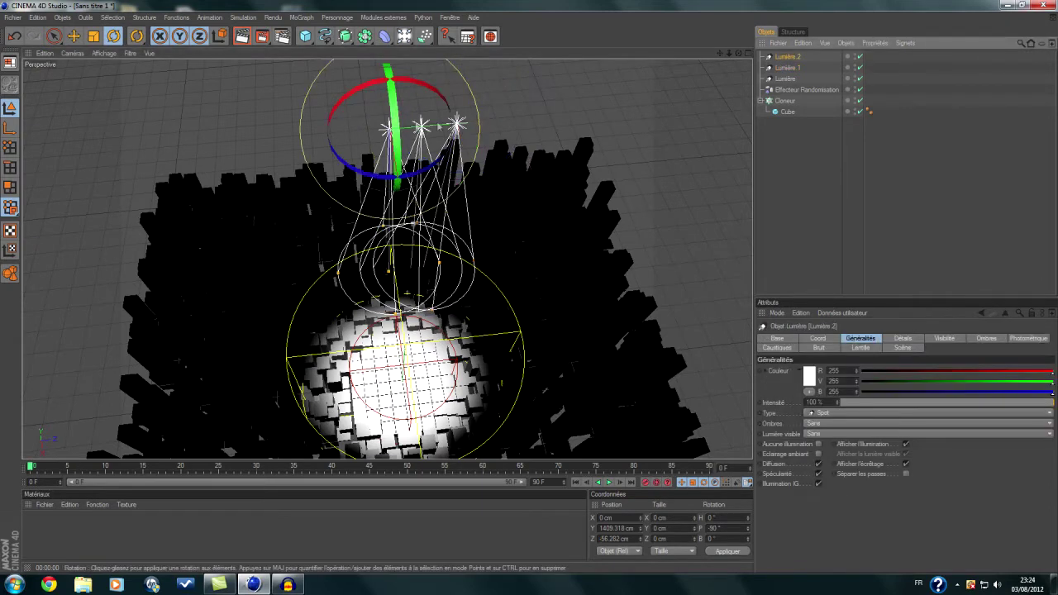
left_click_drag(351, 103, 349, 101)
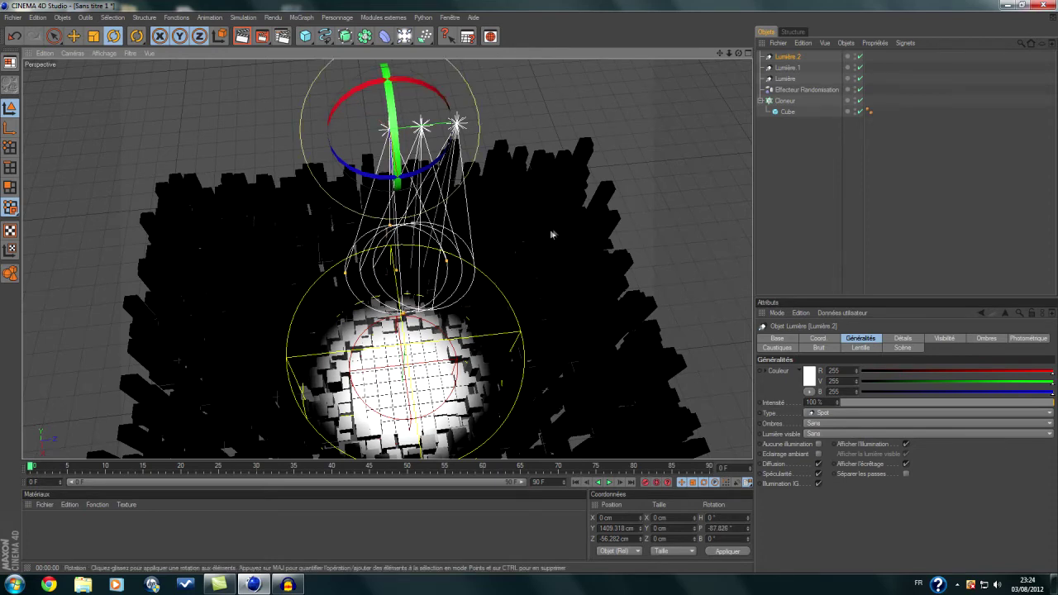
left_click_drag(586, 260, 562, 279, "alt")
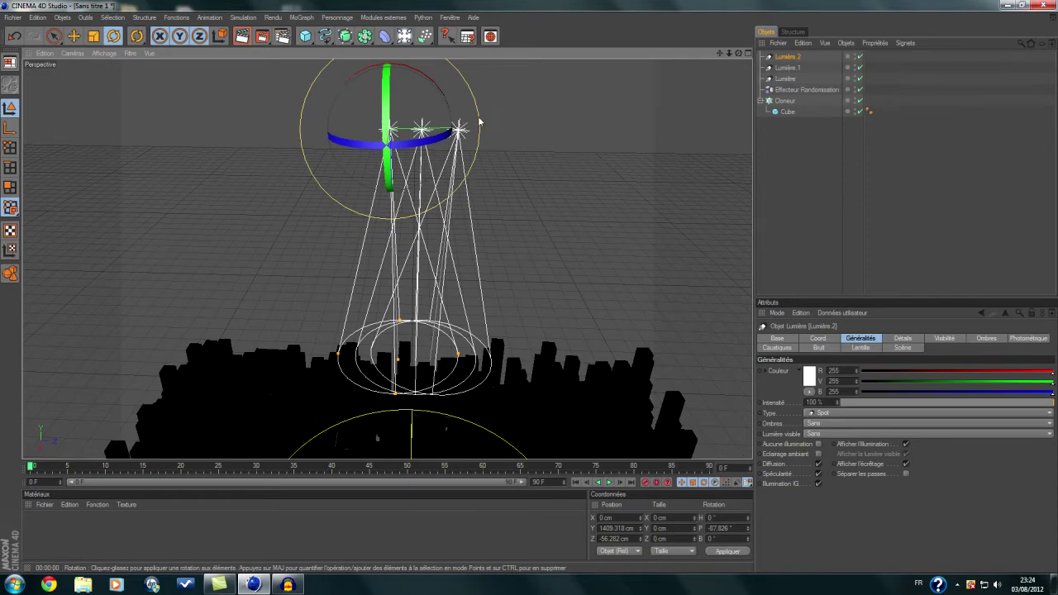
scroll(437, 277, "down", 4)
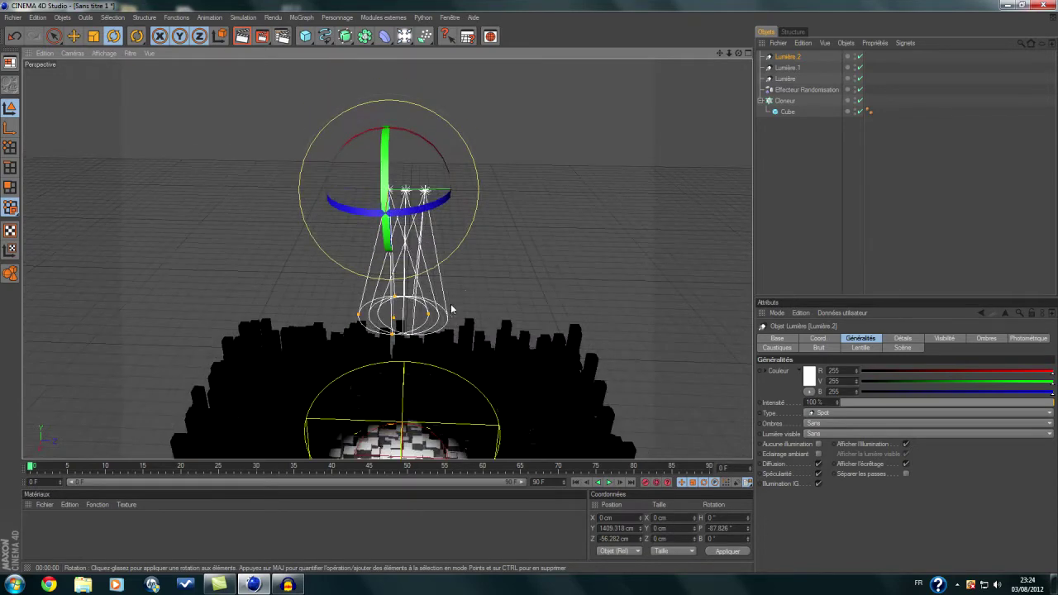
left_click_drag(469, 291, 469, 364, "alt")
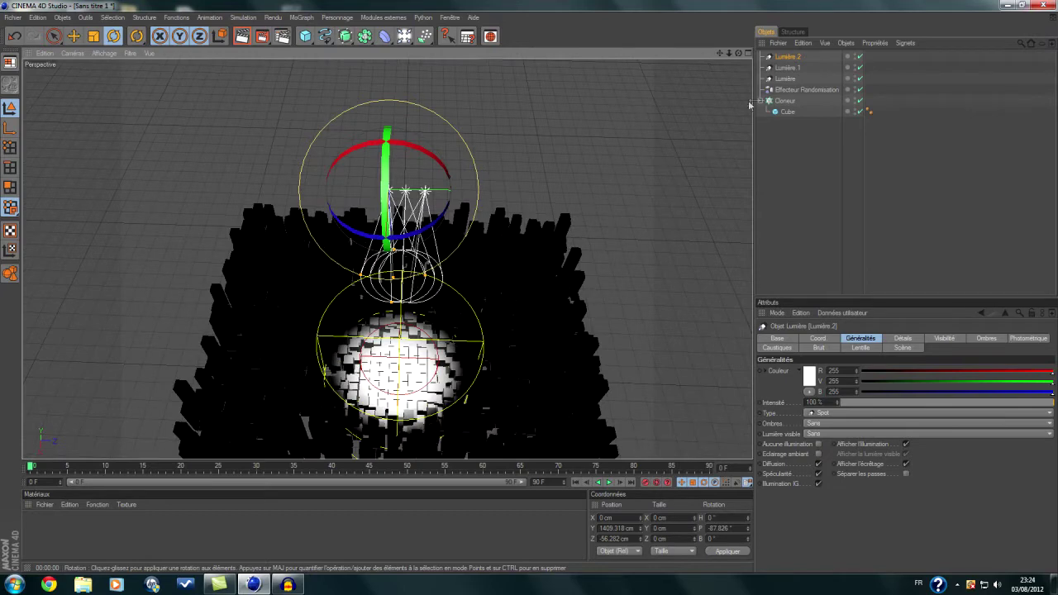
- Set the colour of the middle spotlight, Lumière, to yellow with RGB 235, 212, 0
left_click(784, 79)
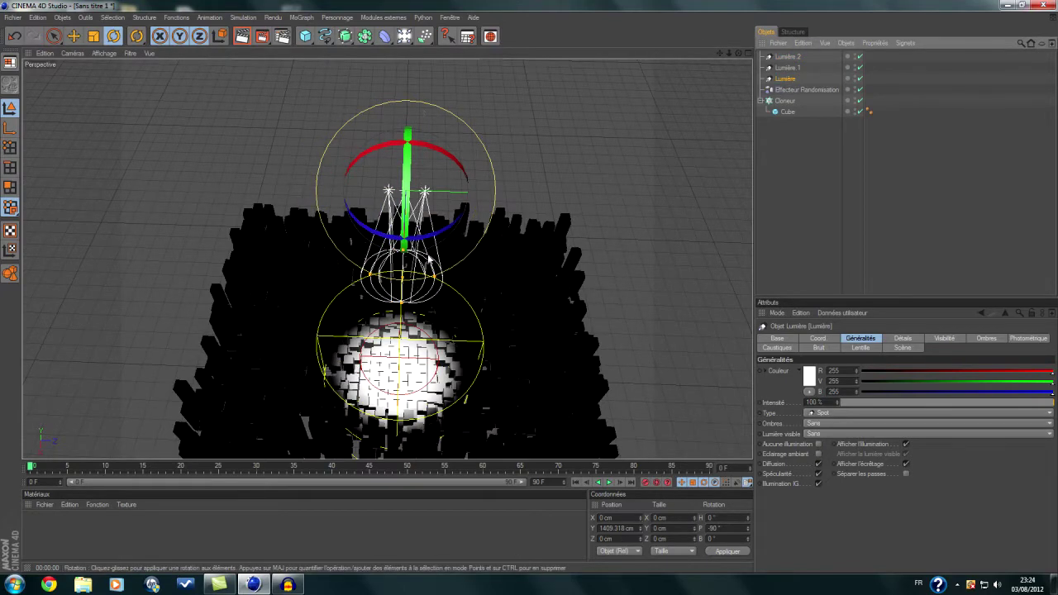
scroll(561, 246, "up", 4)
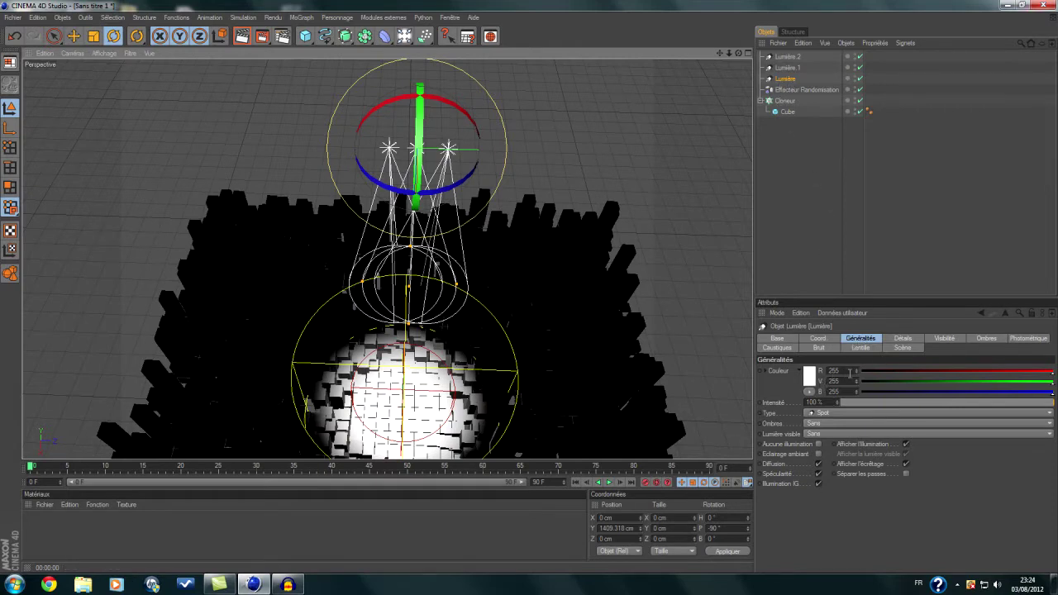
double_click(835, 371)
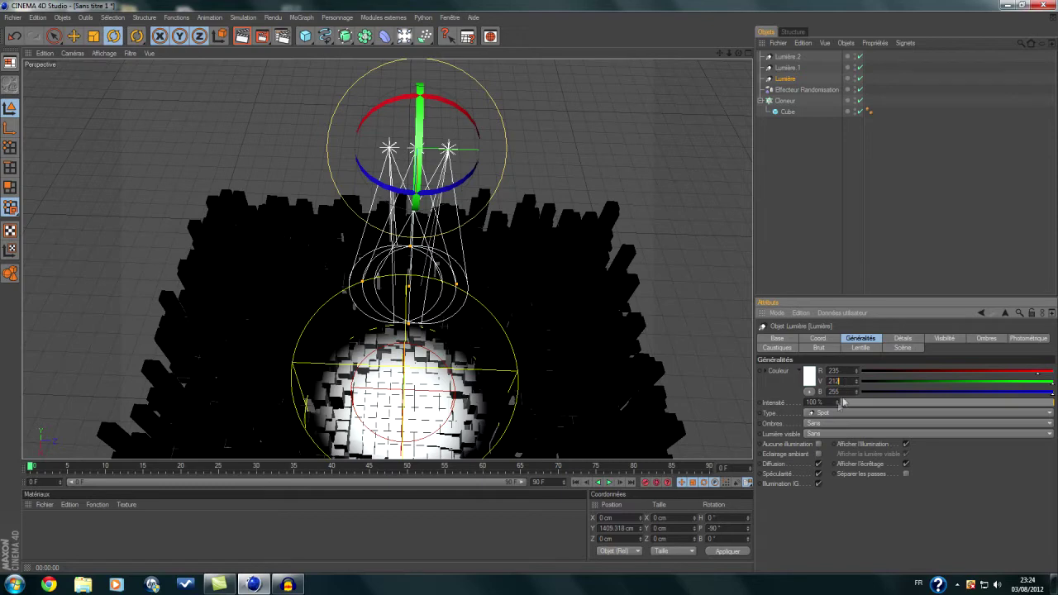
key("Tab")
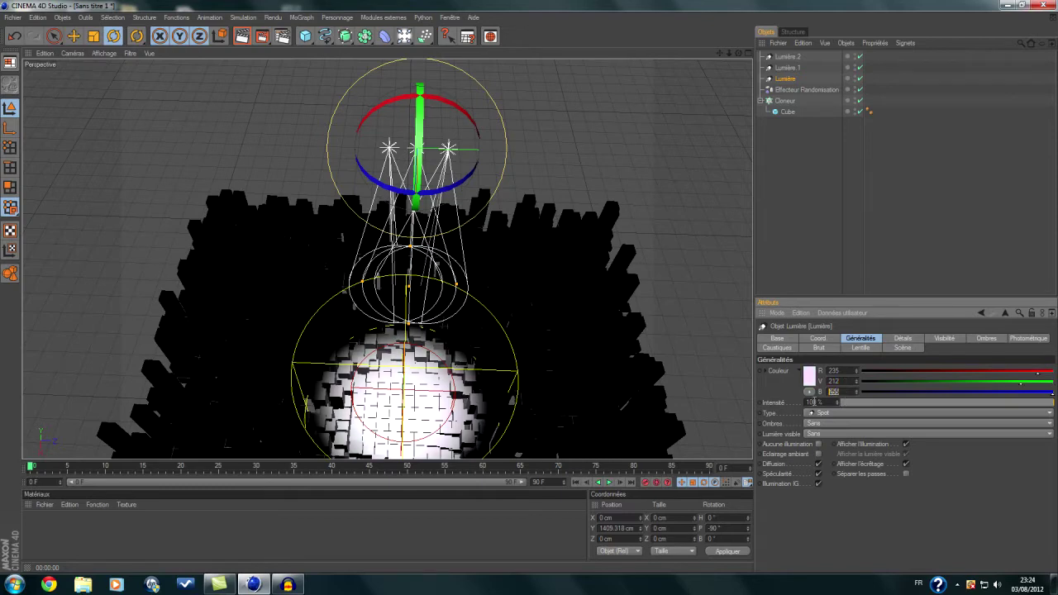
key("Return")
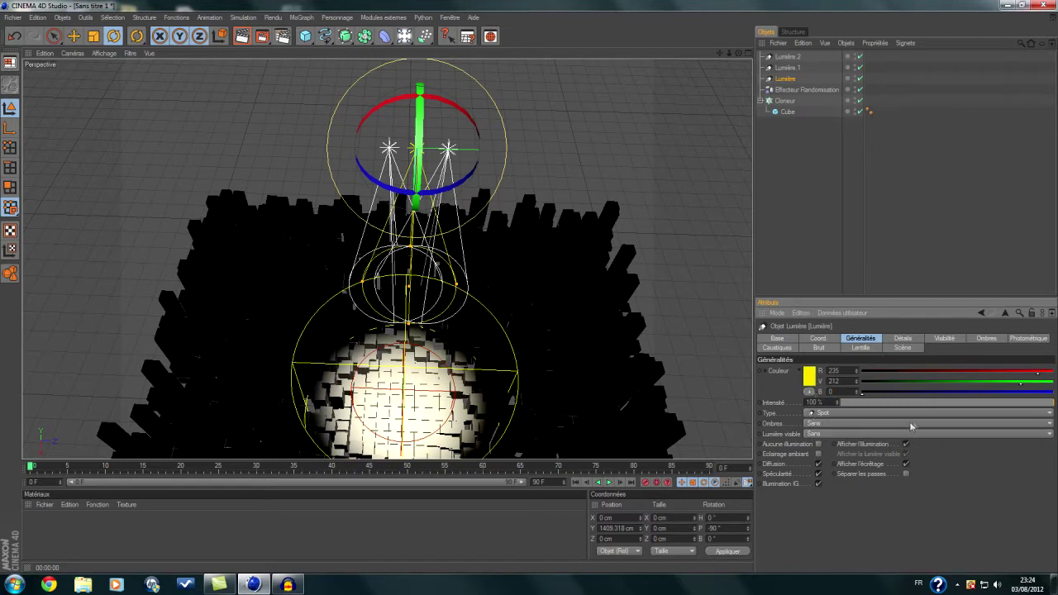
- Reduce the middle spotlight's intensity to 92 % and set its shadows to Masques d'ombres (ombres diffuses)
left_click(1023, 404)
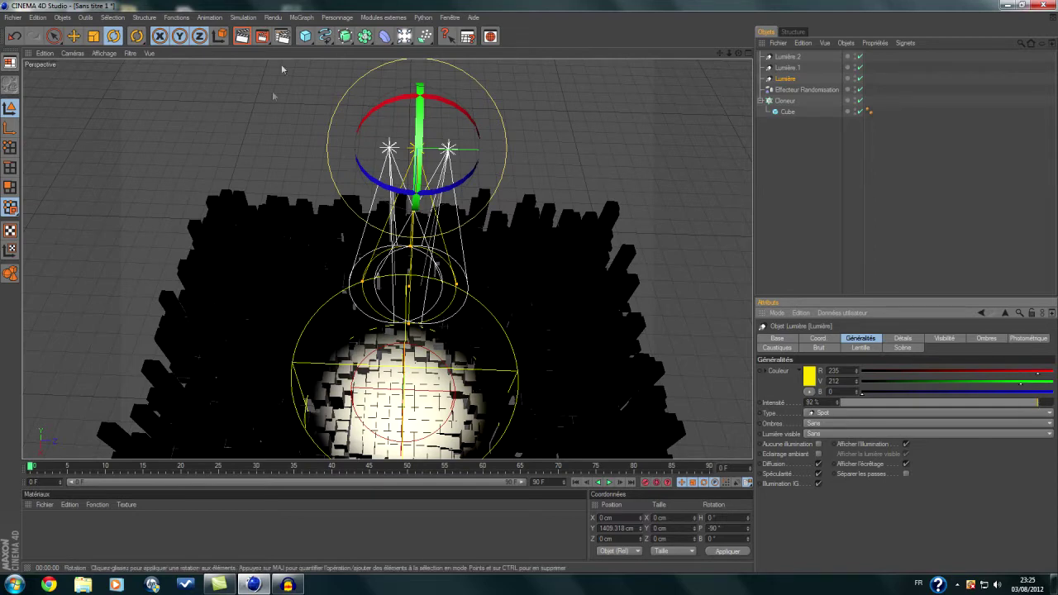
scroll(397, 235, "down", 1)
scroll(397, 235, "down", 1)
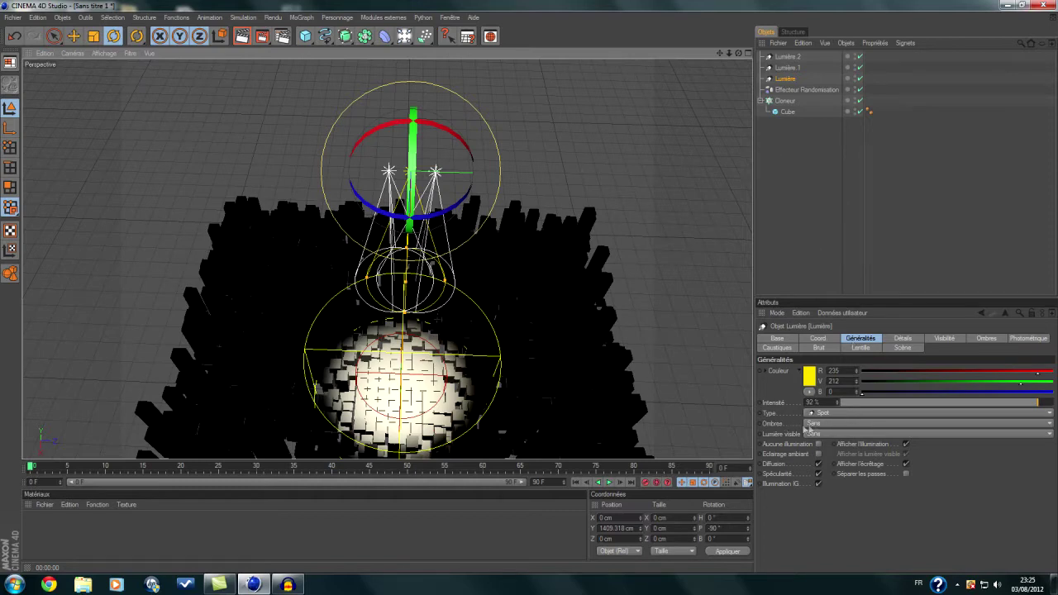
left_click(826, 423)
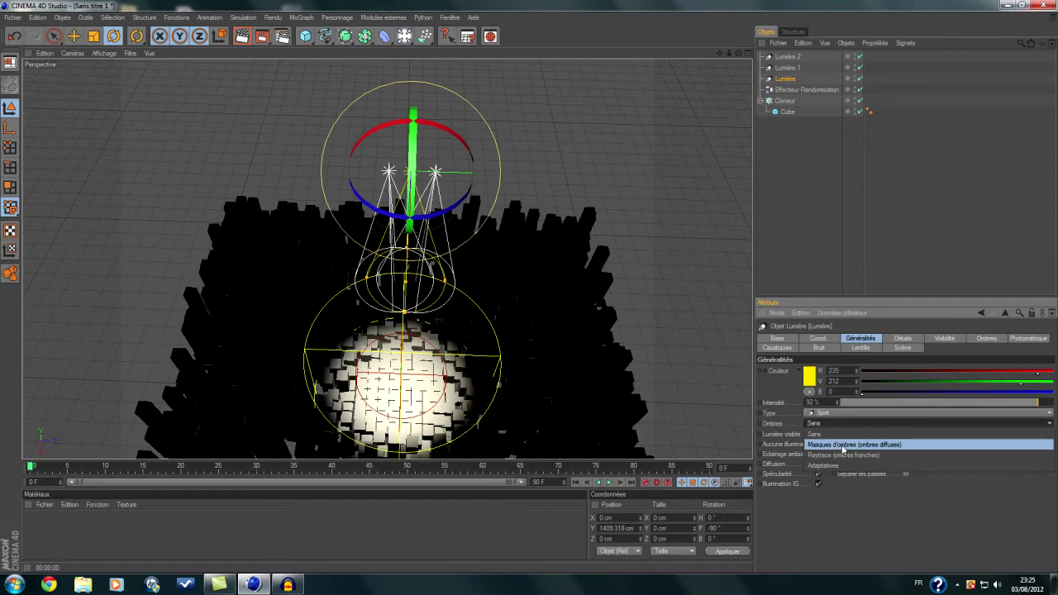
left_click(896, 446)
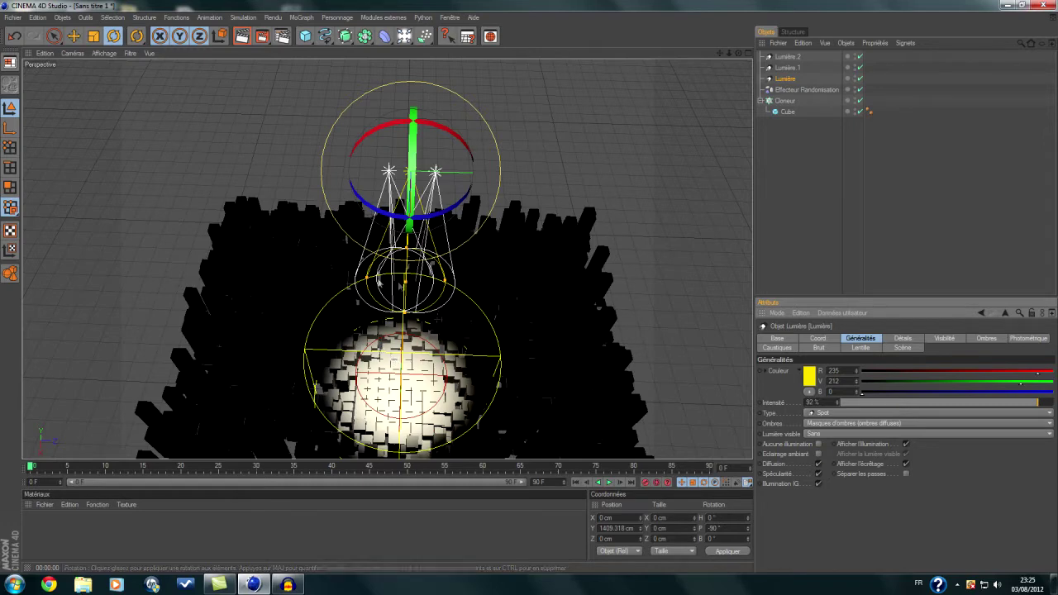
- Set the colour of the spotlight Lumière 1 to green with RGB 84, 255, 27
left_click(787, 68)
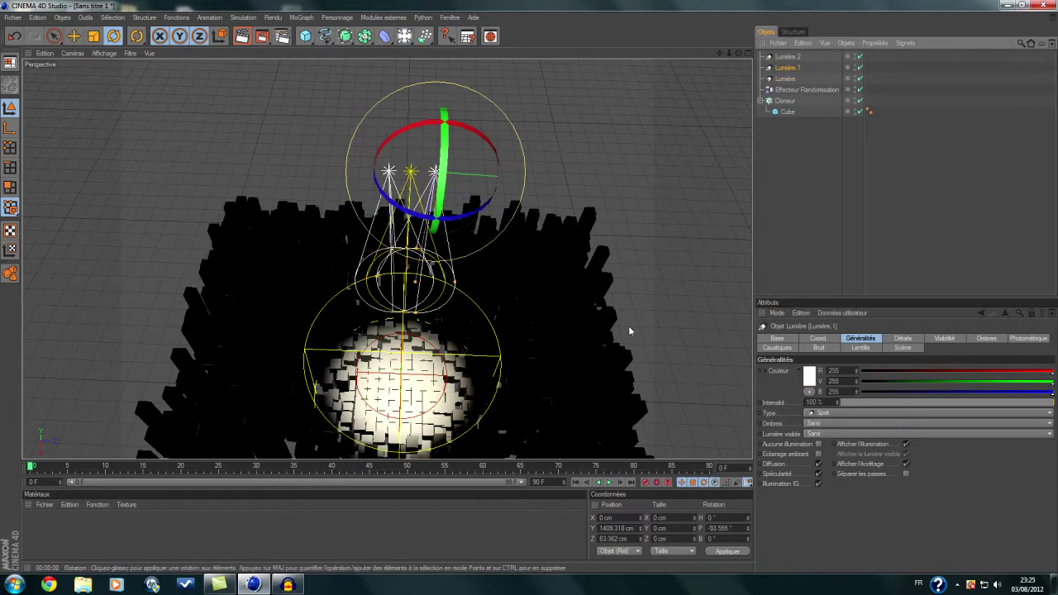
double_click(835, 371)
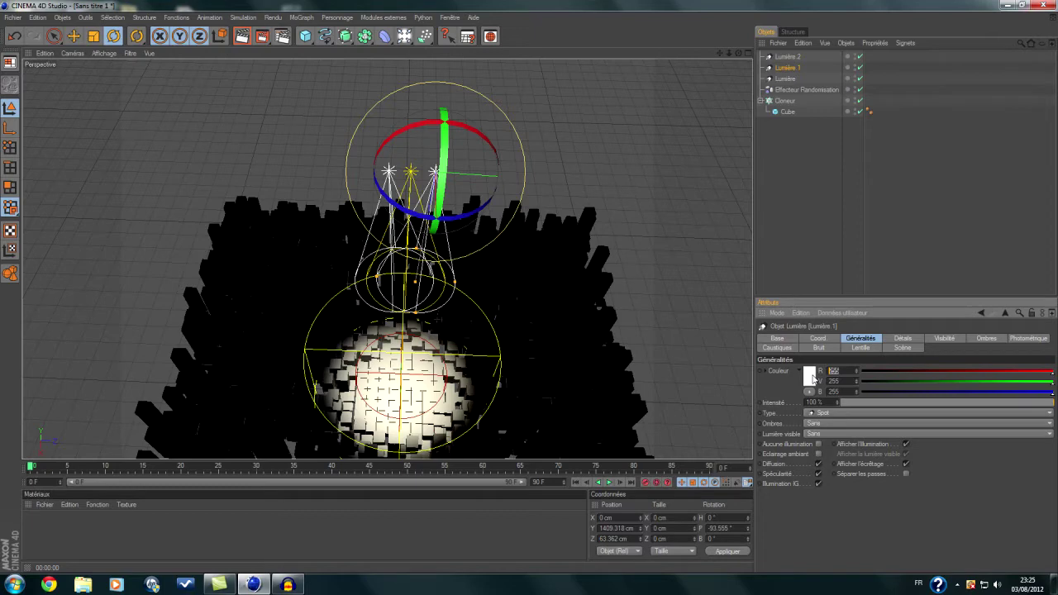
key("Return")
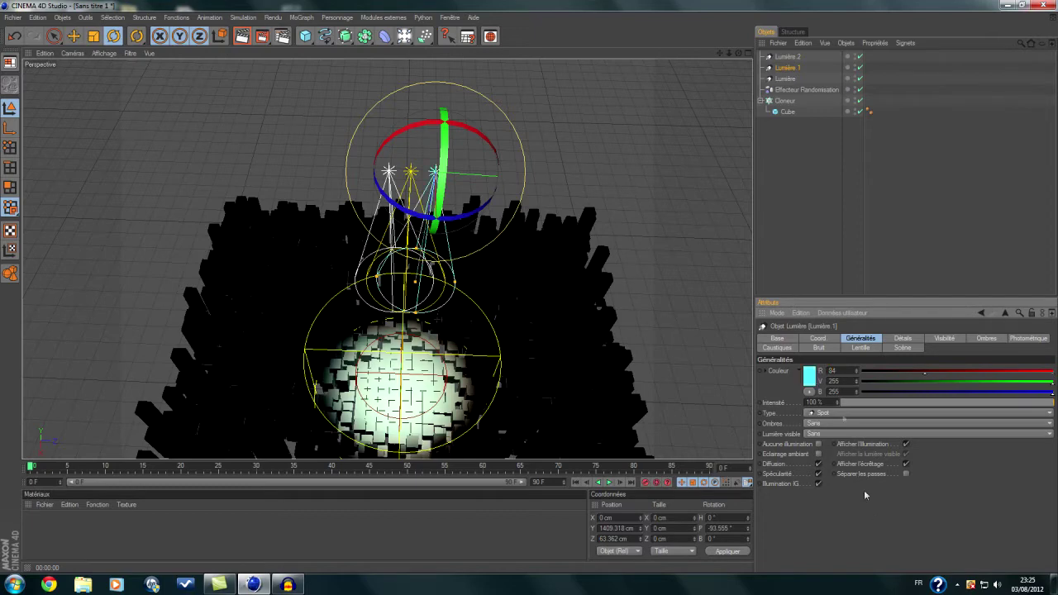
double_click(835, 381)
type("7")
key("Return")
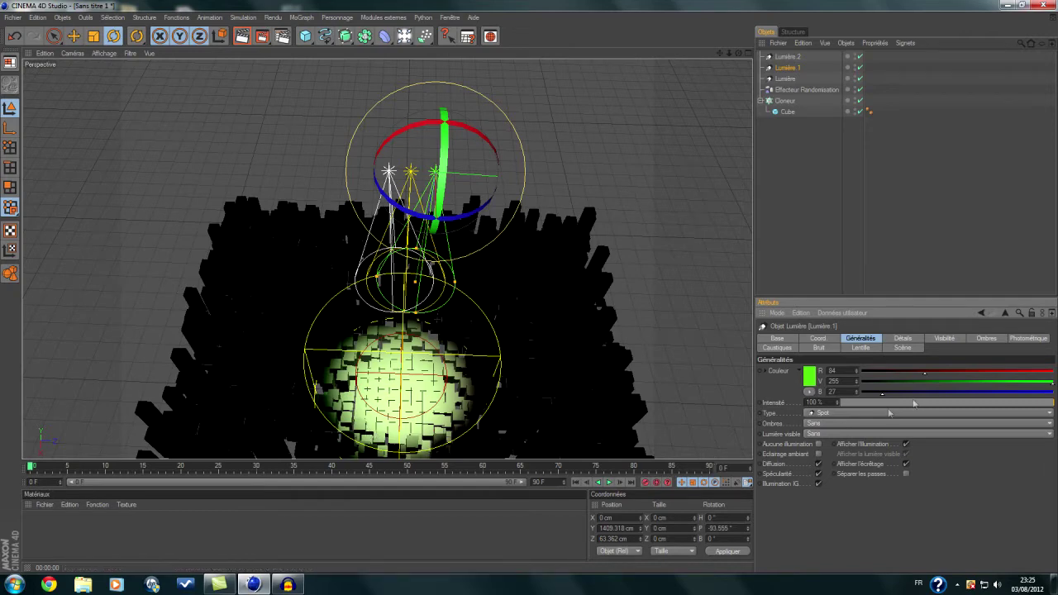
- Reduce Lumière 1's intensity to 40 % and set its shadows to Masques d'ombres (ombres diffuses)
left_click(962, 404)
left_click_drag(962, 404, 929, 405)
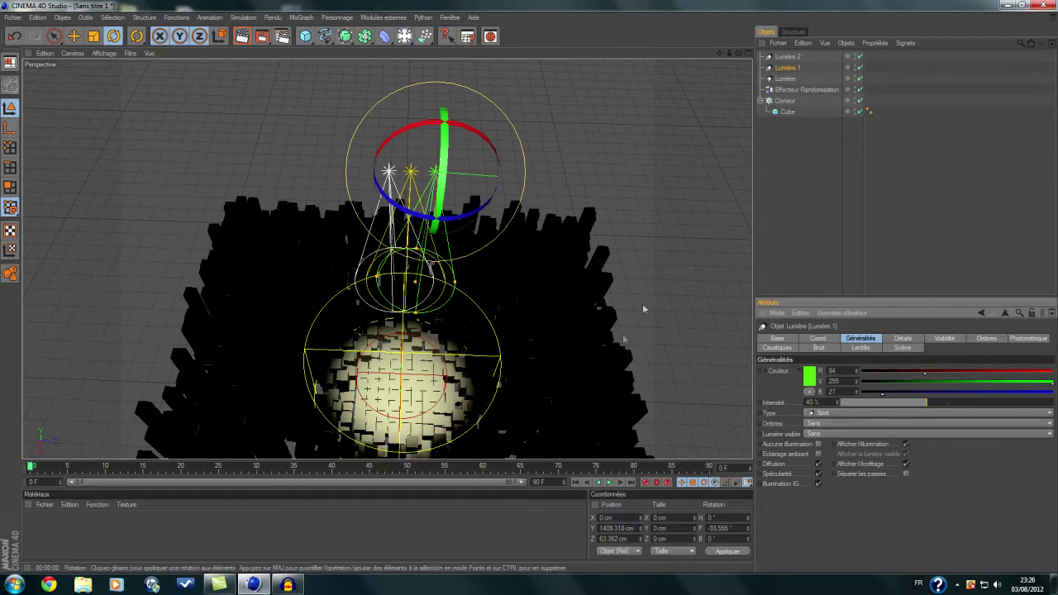
left_click(790, 57)
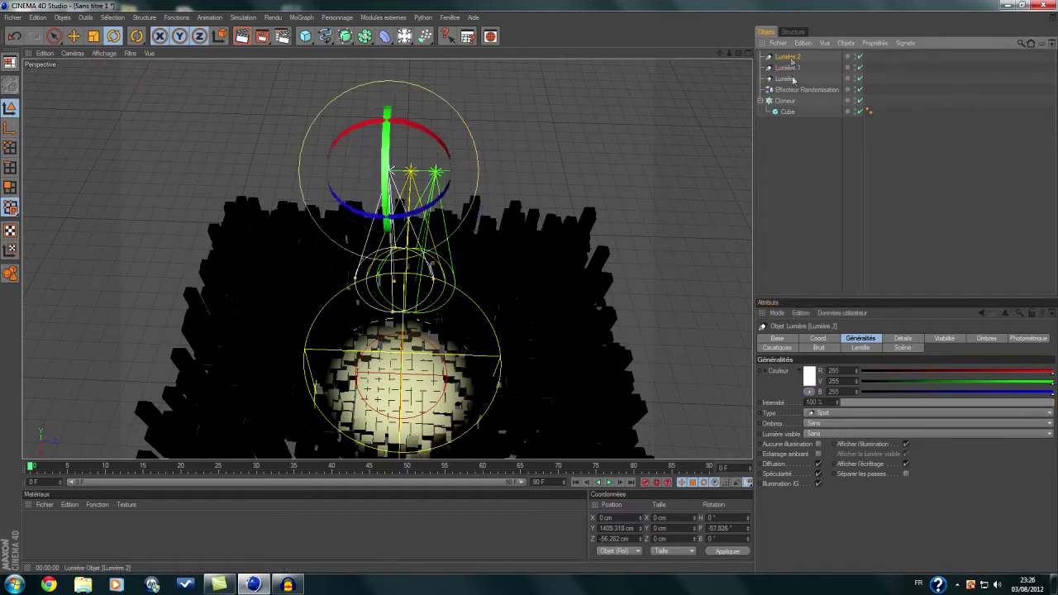
left_click(781, 68)
left_click(837, 429)
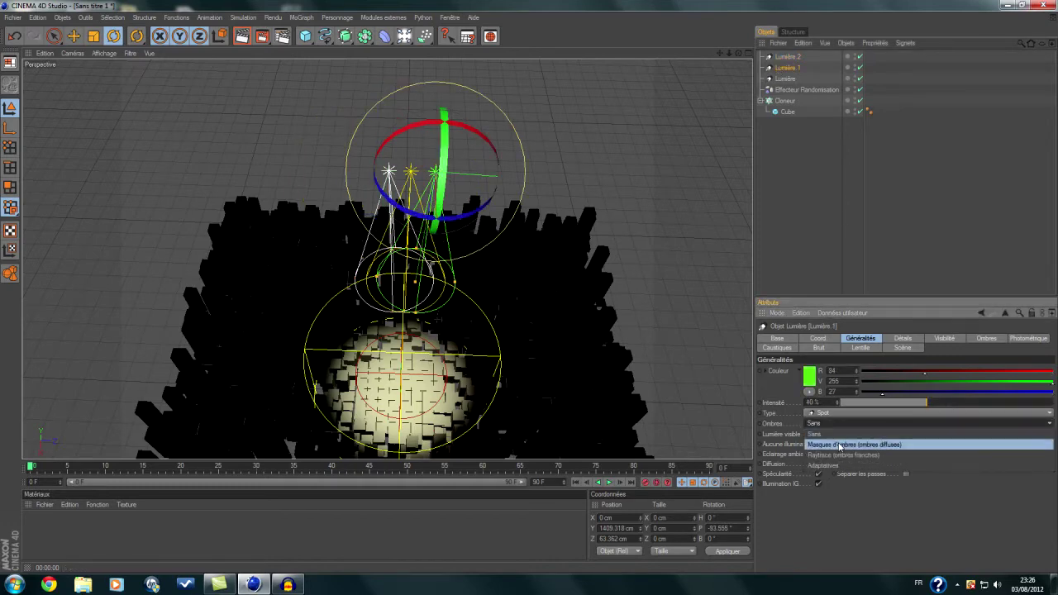
left_click(842, 438)
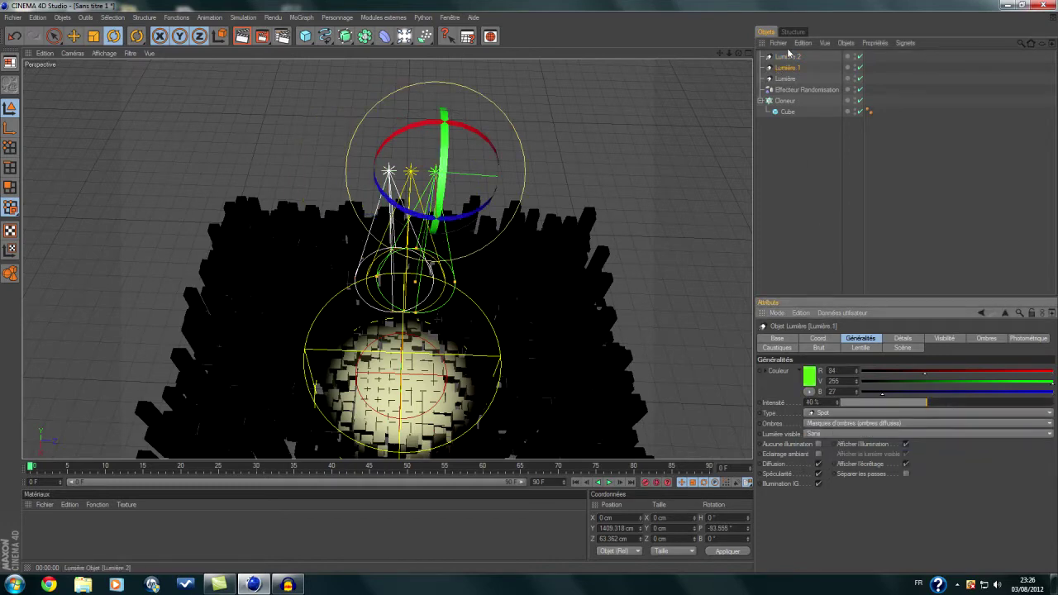
- Set the shadows of the spotlight Lumière 2 to Masques d'ombres (ombres diffuses)
left_click(787, 56)
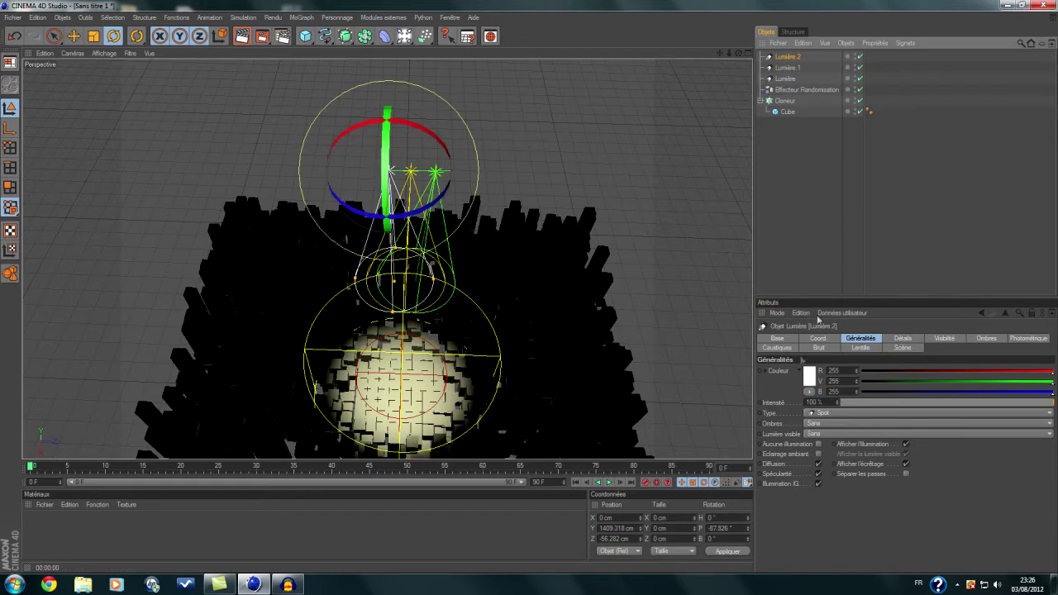
left_click(828, 422)
left_click(836, 433)
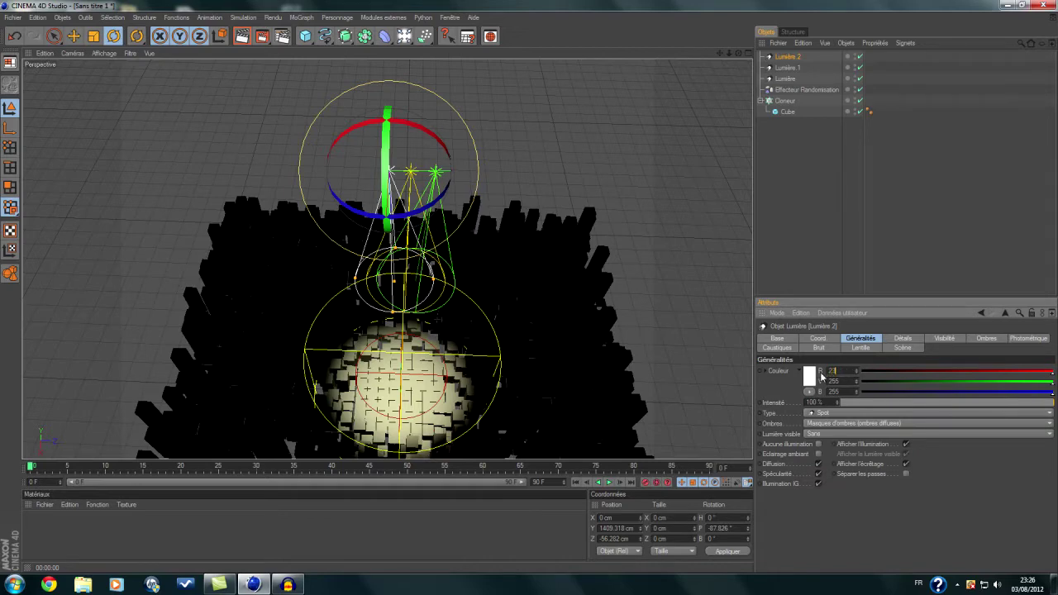
- Set Lumière 2's colour to red with RGB 235, 3, 0 and reduce its intensity to 61 %
left_click_drag(846, 382, 831, 381)
left_click_drag(844, 393, 829, 392)
type("0")
key("Return")
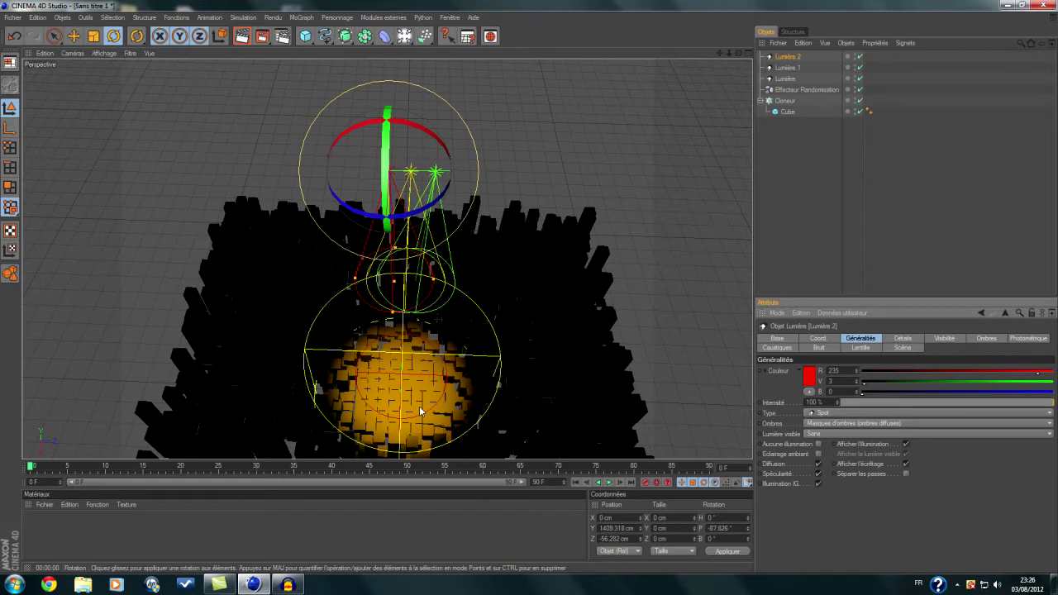
left_click_drag(996, 403, 971, 403)
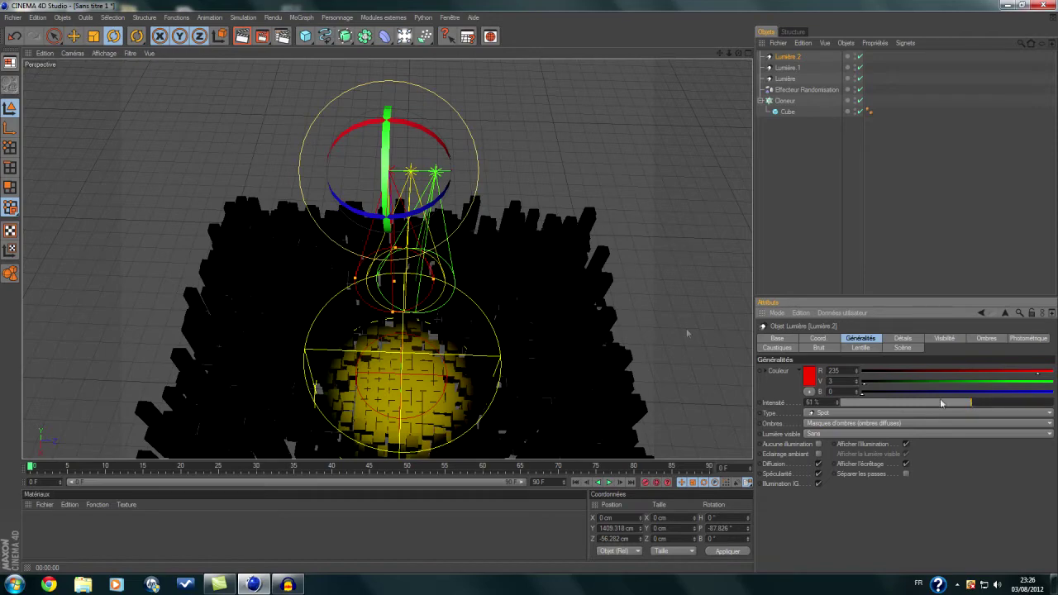
- Render the perspective view from a steeper angle to check the coloured lighting and shadows on the circular clearing
scroll(489, 307, "up", 1)
scroll(507, 313, "down", 3)
left_click_drag(551, 316, 553, 360, "alt")
left_click_drag(719, 53, 712, 110)
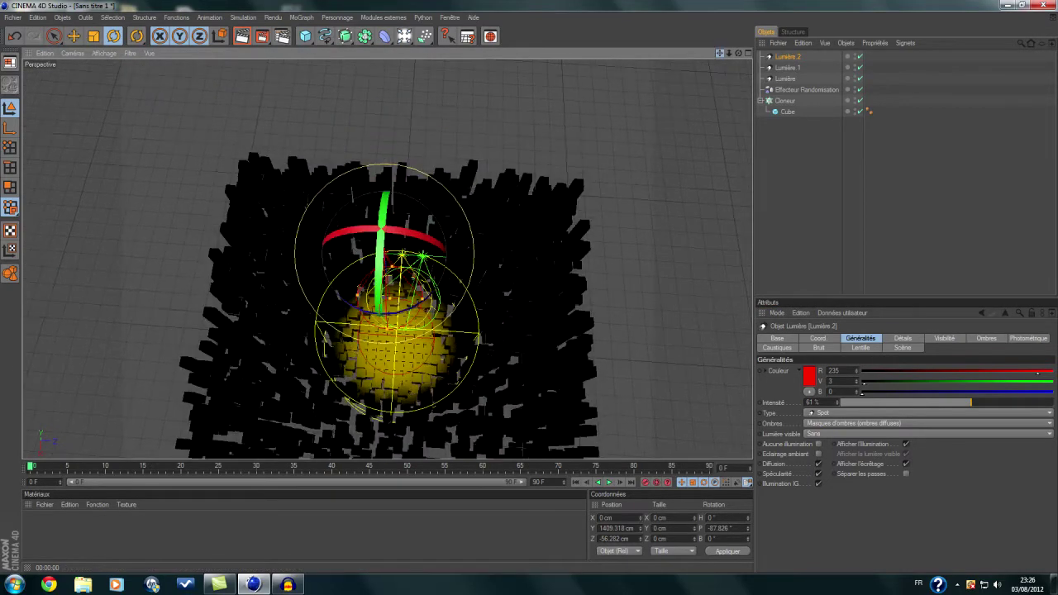
scroll(696, 157, "up", 5)
left_click_drag(719, 52, 709, 2)
left_click(240, 36)
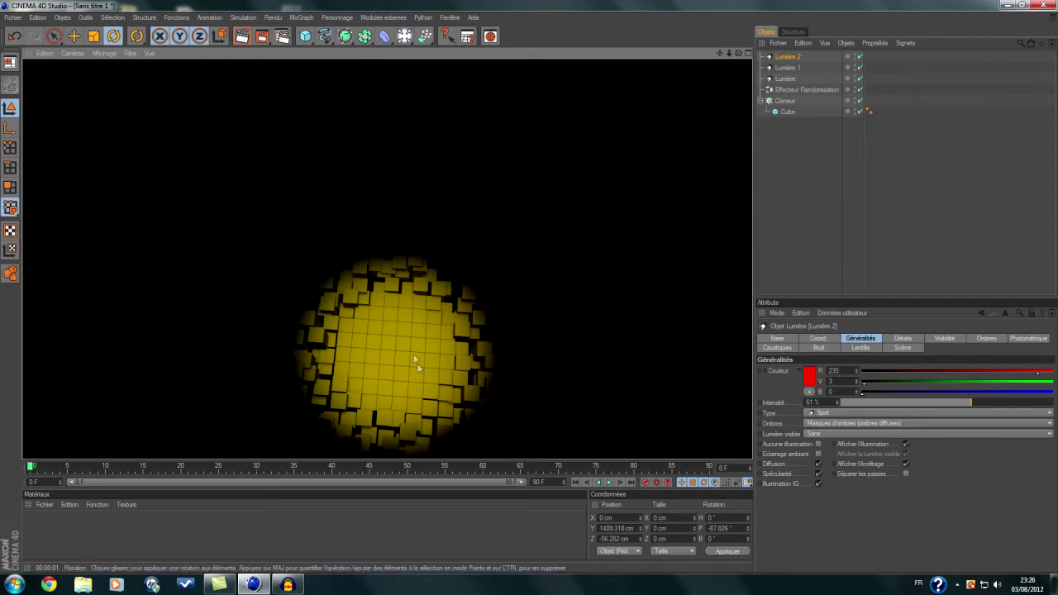
scroll(428, 328, "down", 5)
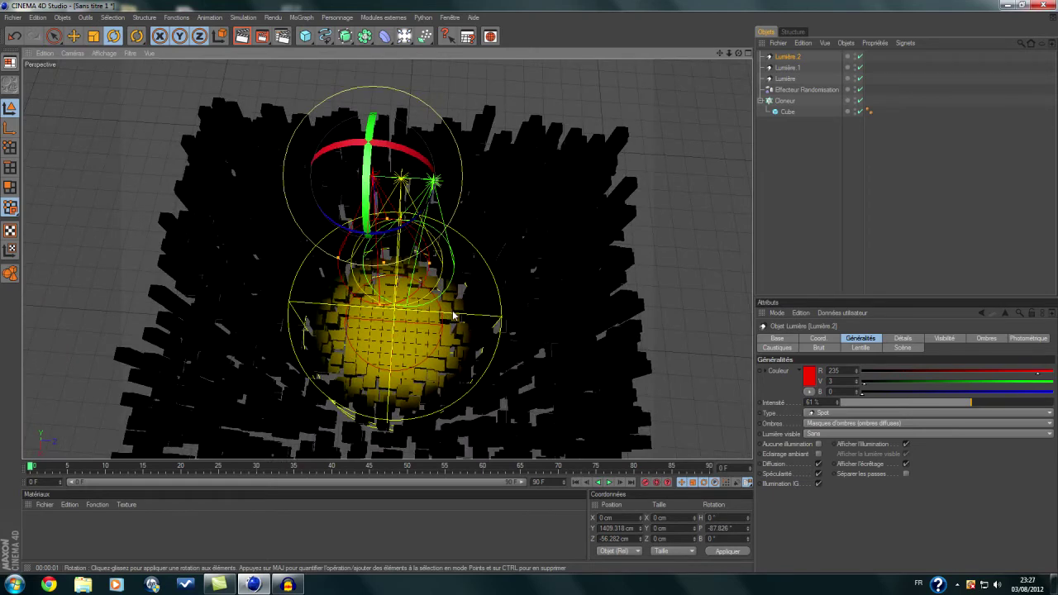
- Make the three spotlights children of Effecteur Randomisation and select the effector
scroll(400, 291, "up", 3)
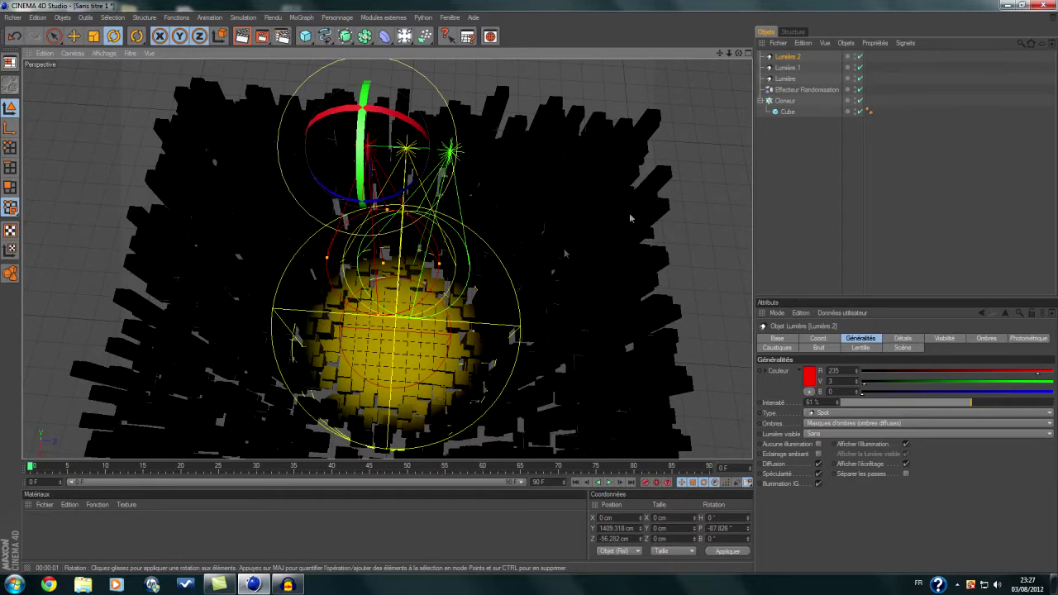
left_click_drag(812, 80, 792, 93)
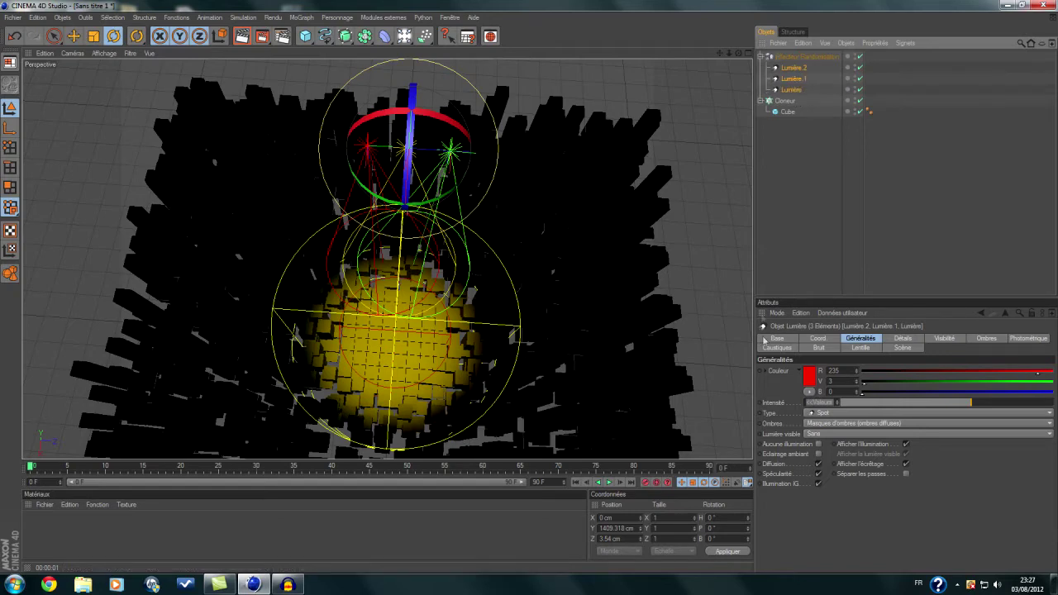
left_click(805, 56)
- Move Effecteur Randomisation with its child spotlights along the Z axis to about -264 cm
scroll(503, 280, "down", 2)
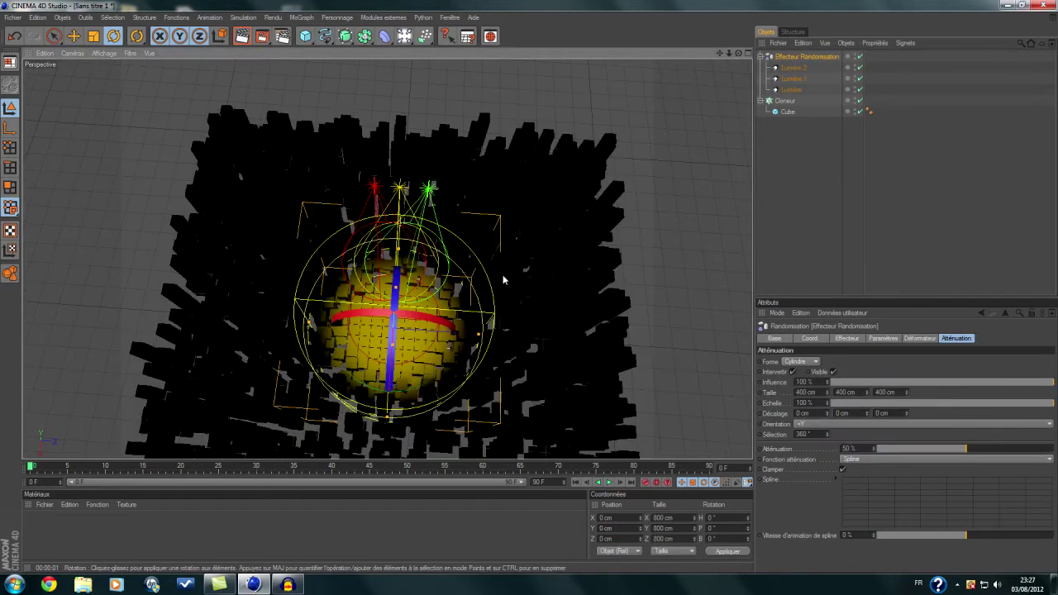
left_click(74, 36)
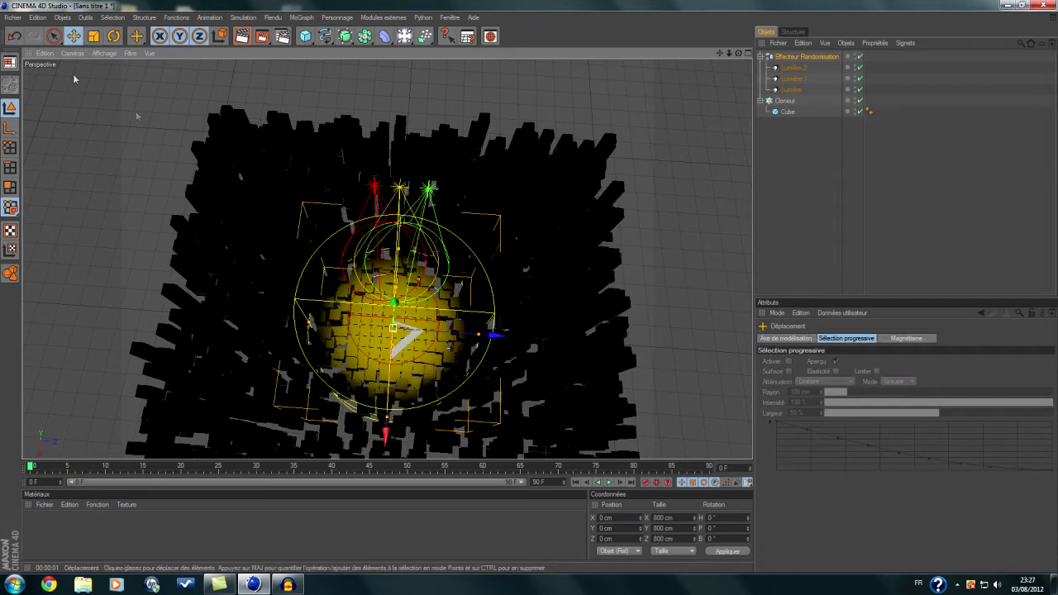
left_click_drag(503, 341, 438, 331)
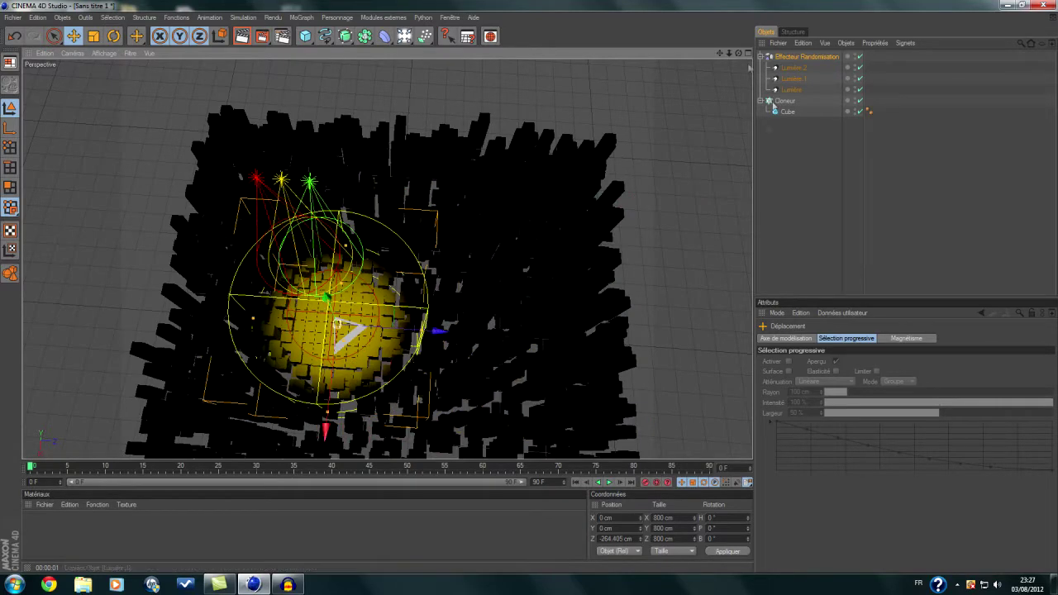
left_click_drag(719, 53, 765, 44)
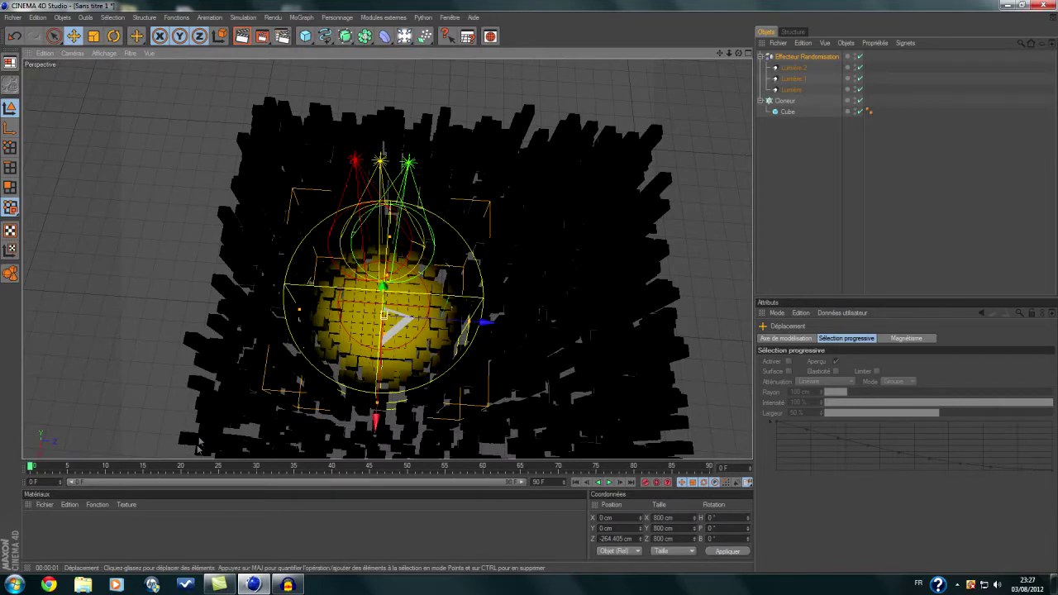
- Create a new Danel material
left_click(45, 505)
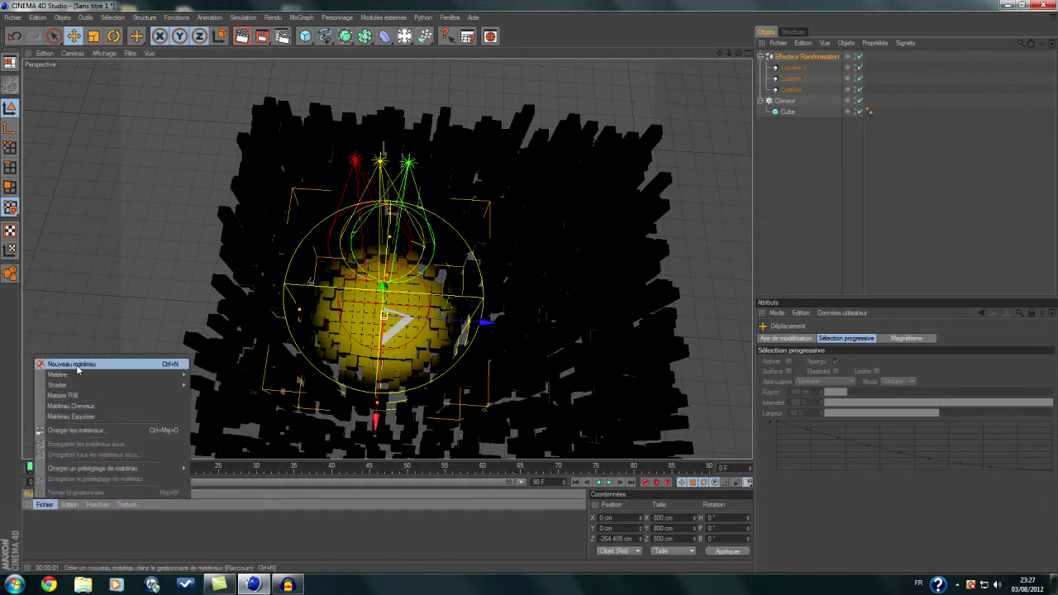
mouse_move(70, 376)
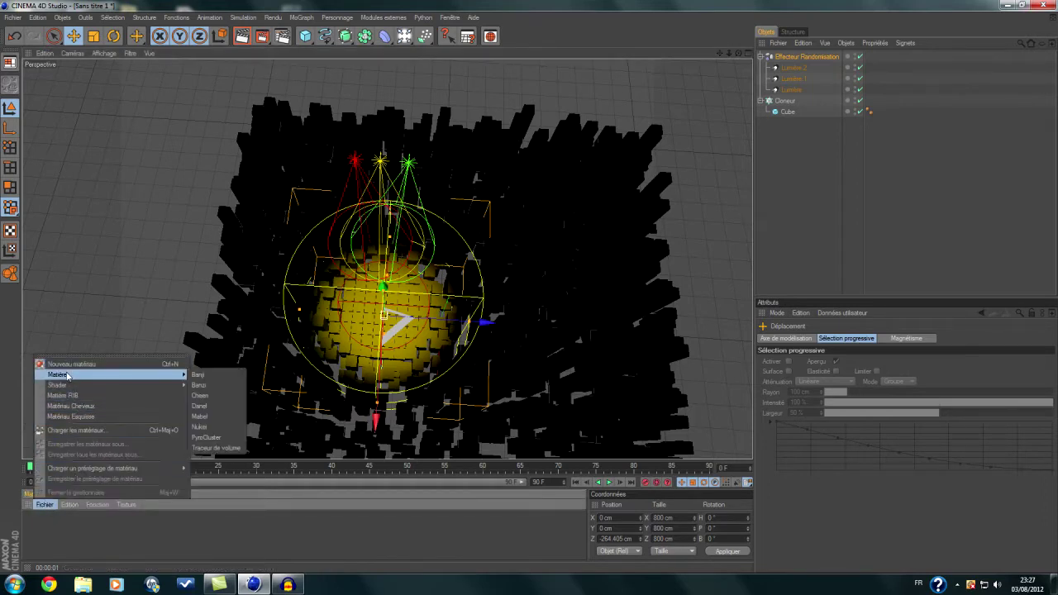
left_click(199, 407)
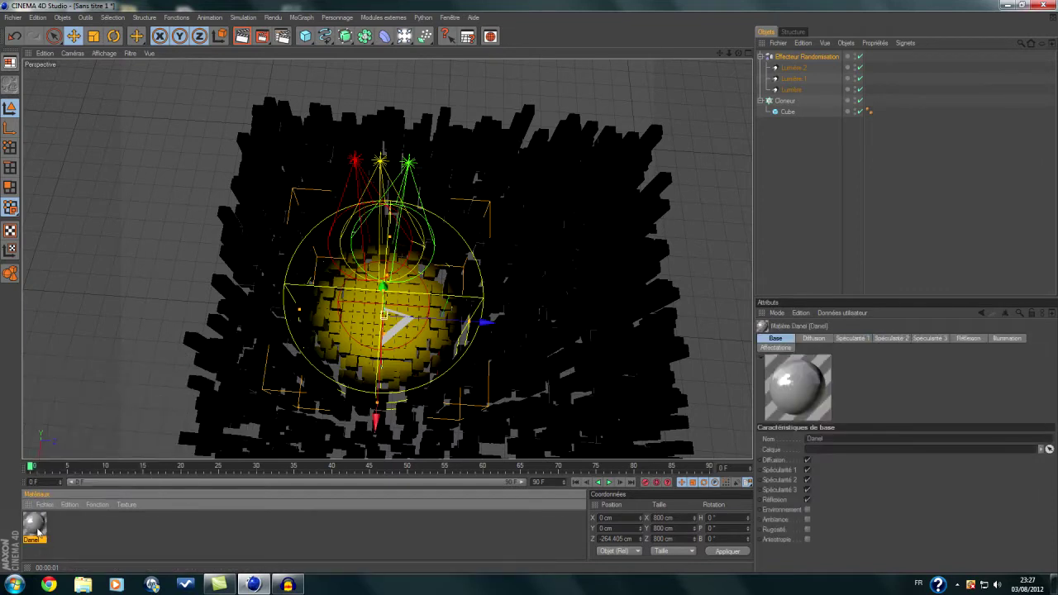
- Set the Danel material's diffusion colour to red with RGB 255, 0, 0 and its diffusion algorithm to Oren-Nayar
double_click(35, 527)
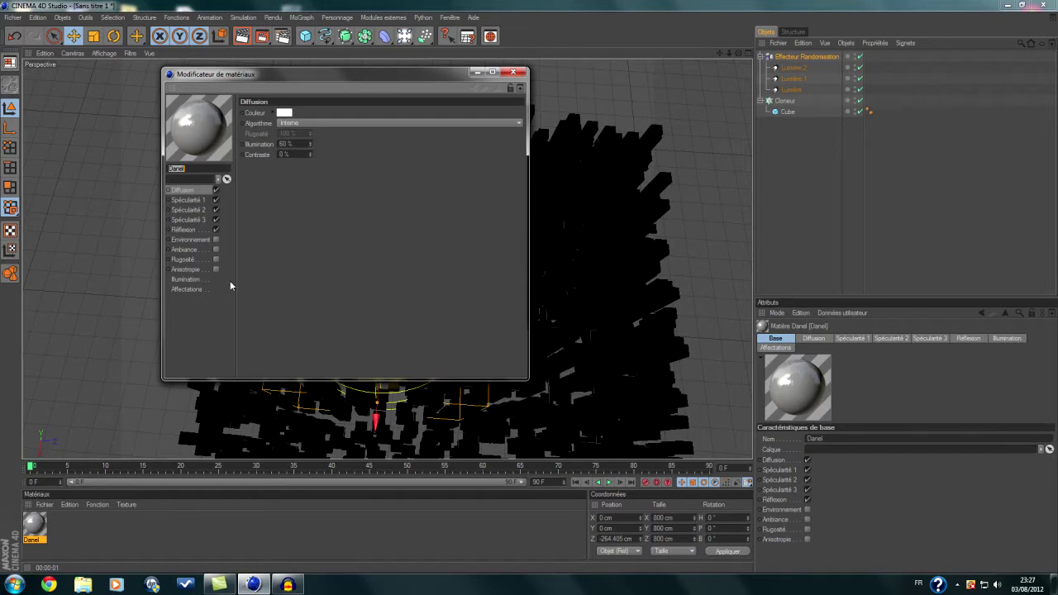
left_click(189, 191)
left_click(284, 113)
left_click_drag(286, 114, 294, 75)
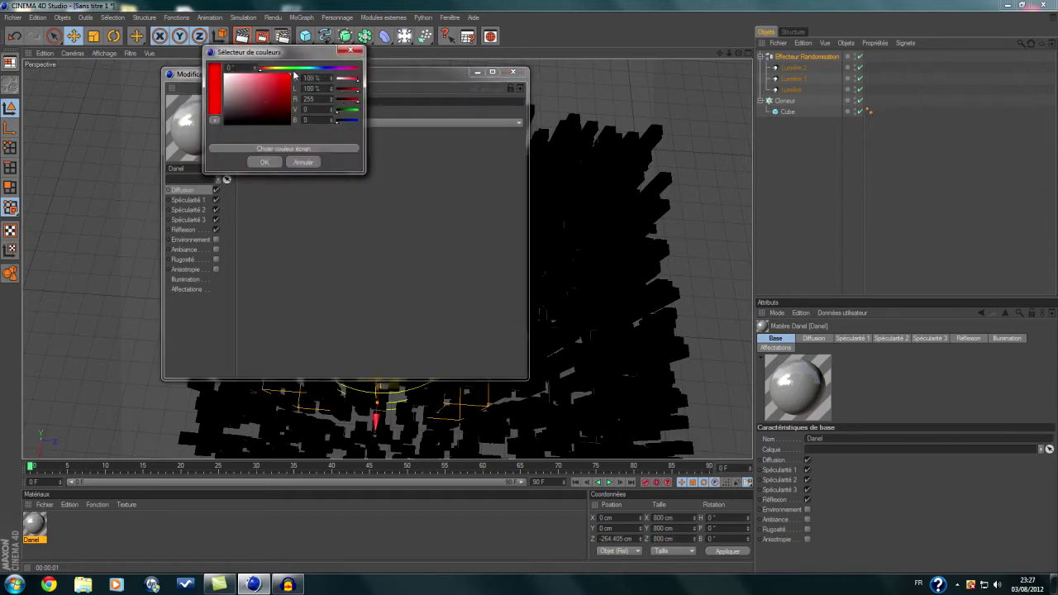
left_click(264, 162)
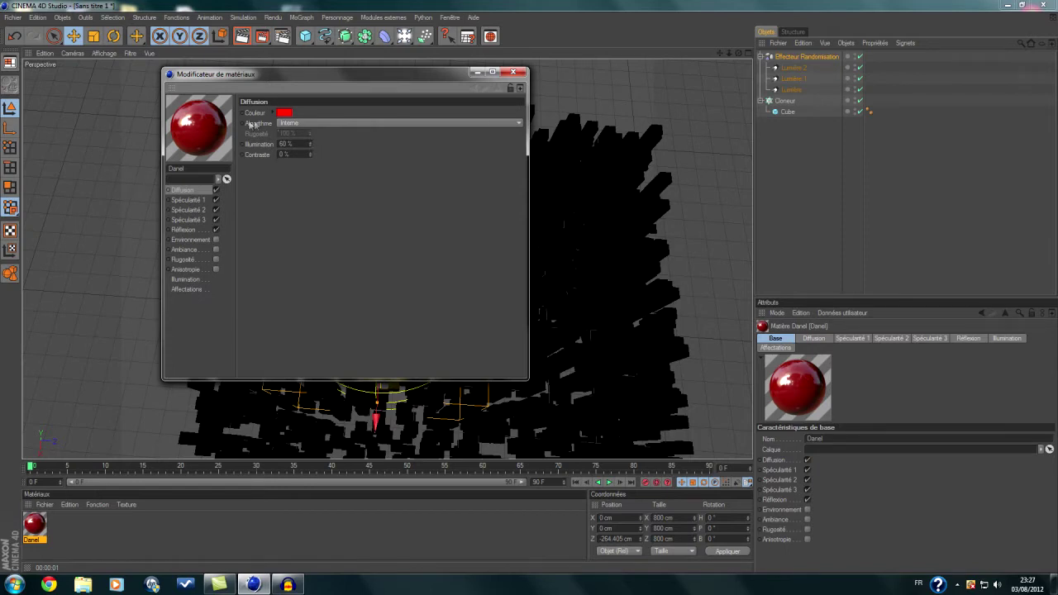
left_click(299, 125)
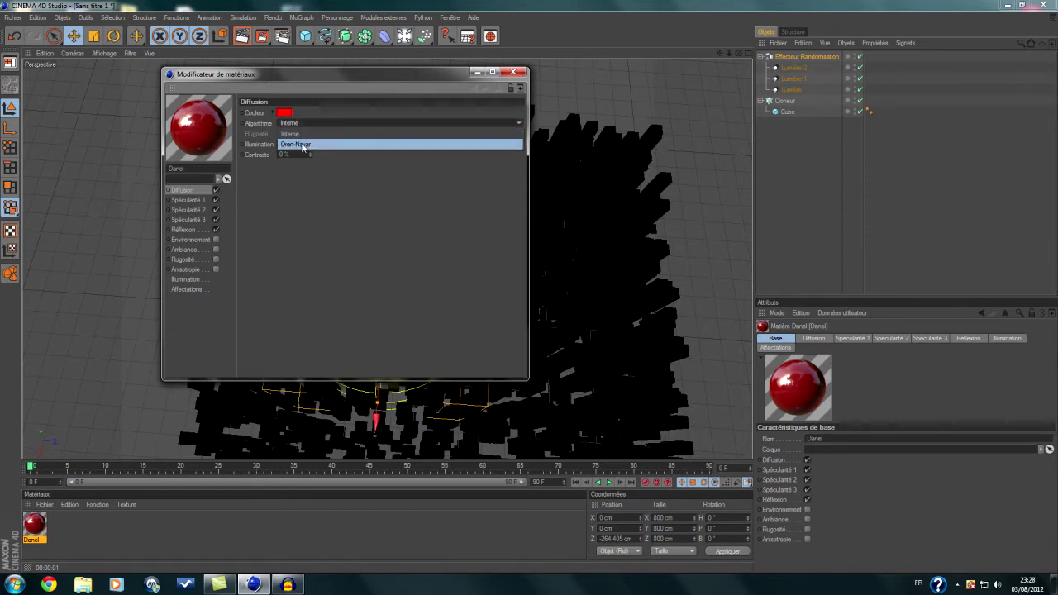
left_click(303, 146)
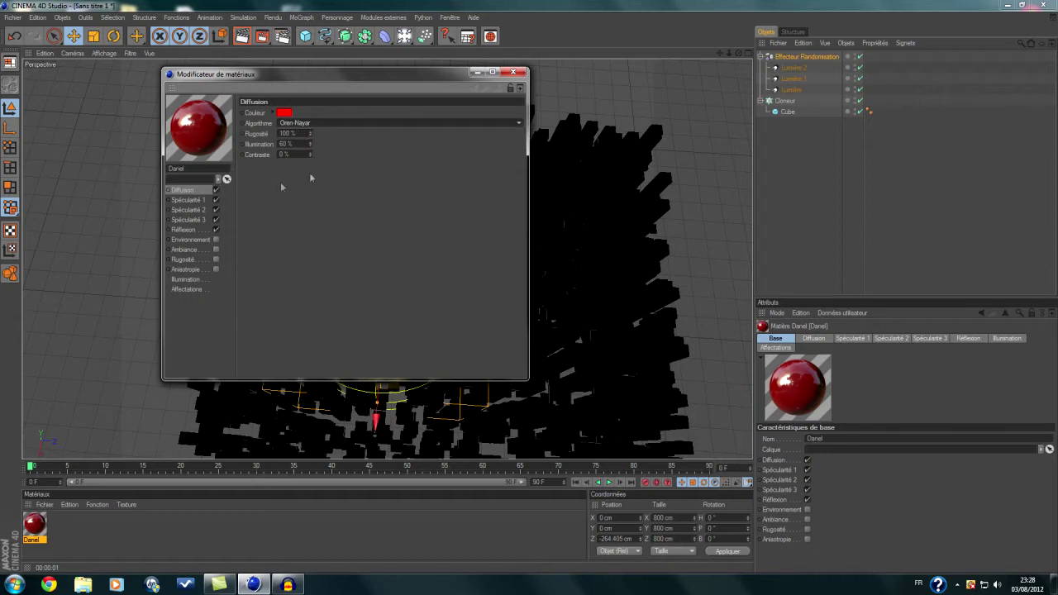
- Set the Danel material's Spécularité 1 intensity to 200 % and its Eclat to 50 %
left_click(197, 200)
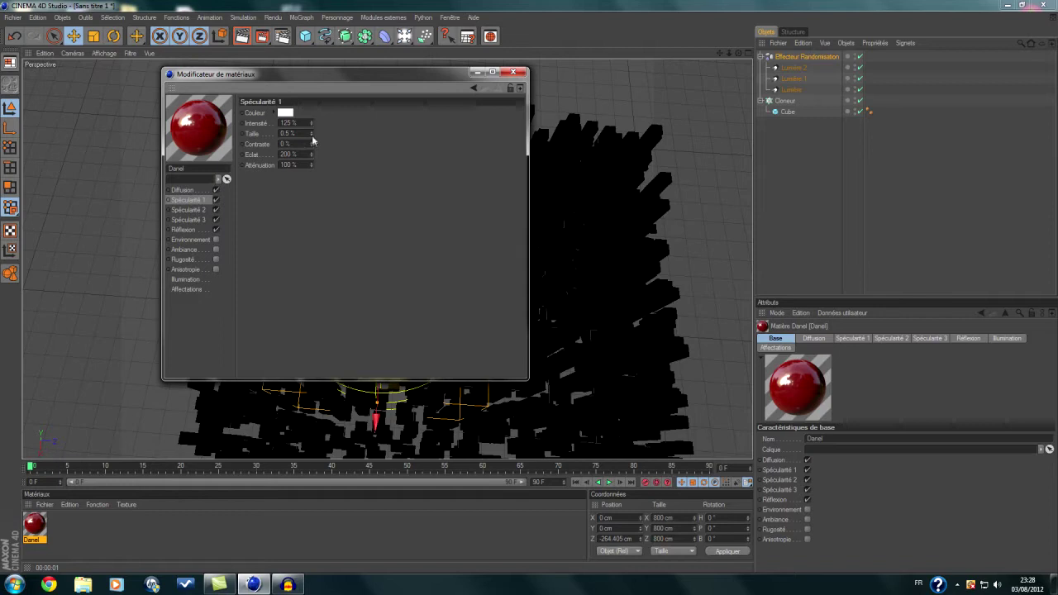
double_click(288, 123)
type("200")
key("Return")
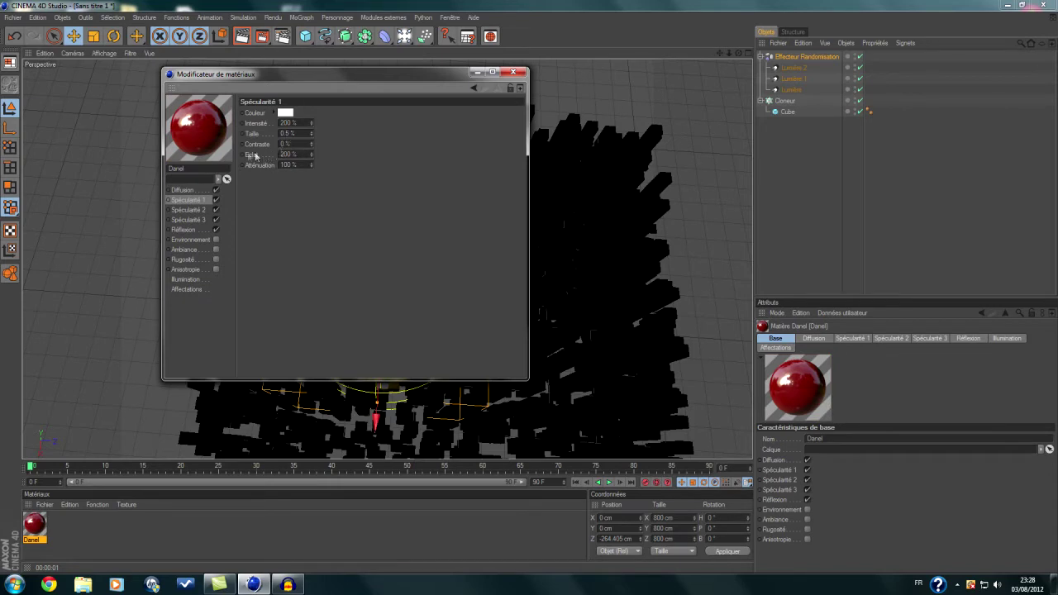
left_click_drag(302, 155, 260, 155)
type("50")
key("Return")
- Change the Danel material's Spécularité 2 colour to bright yellow
left_click(190, 210)
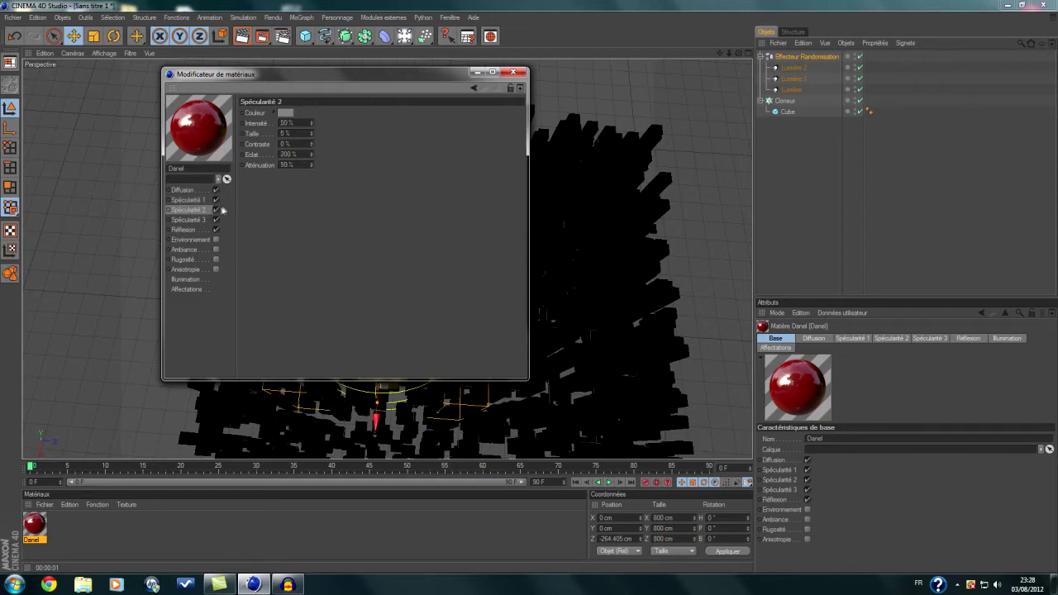
left_click(286, 112)
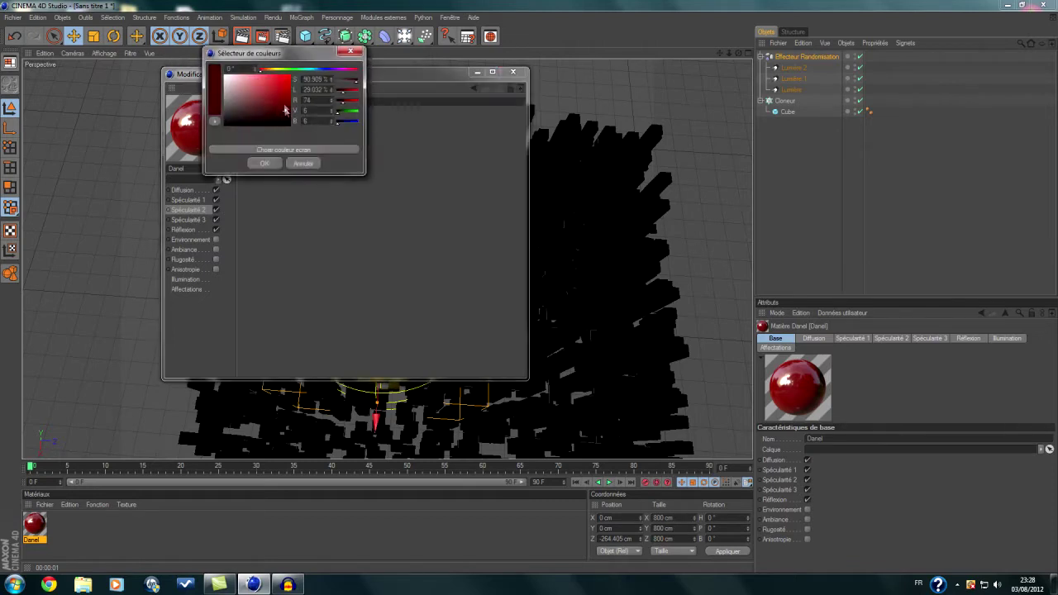
left_click(276, 71)
left_click(289, 76)
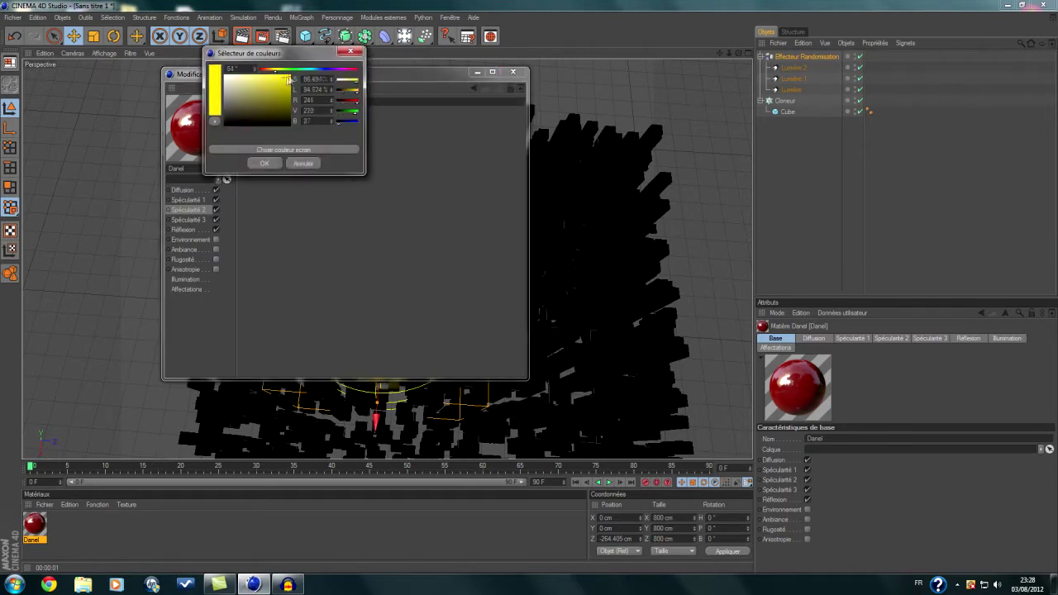
left_click(264, 162)
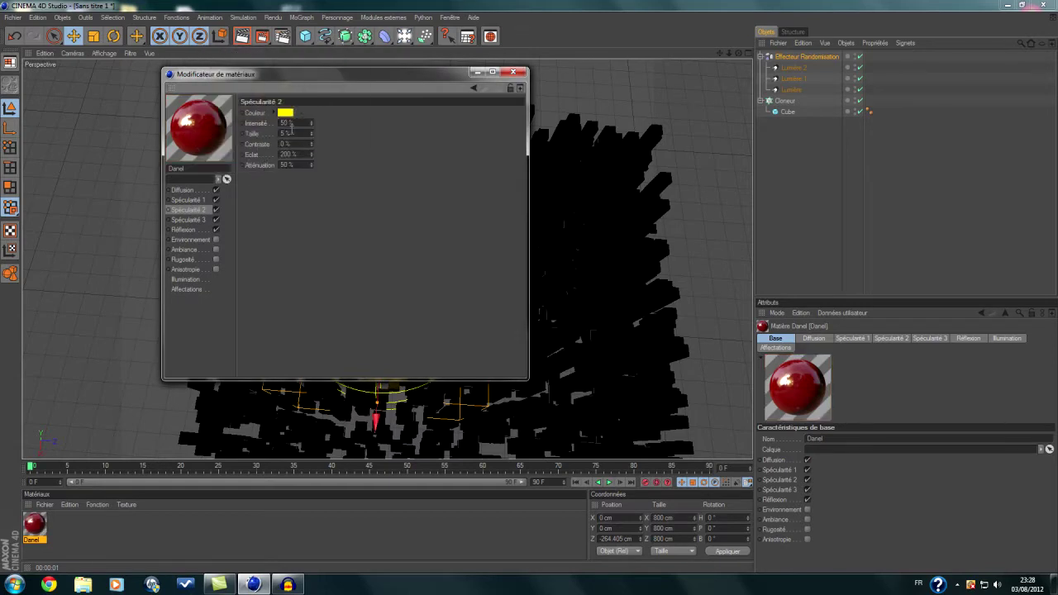
- Set the Danel material's Spécularité 2 intensity to 250 % and its Eclat to 75 %
left_click_drag(298, 126, 269, 123)
type("250")
key("Return")
double_click(291, 153)
type("75")
left_click(285, 182)
- Change the Danel material's Spécularité 3 colour to bright yellow
left_click(190, 220)
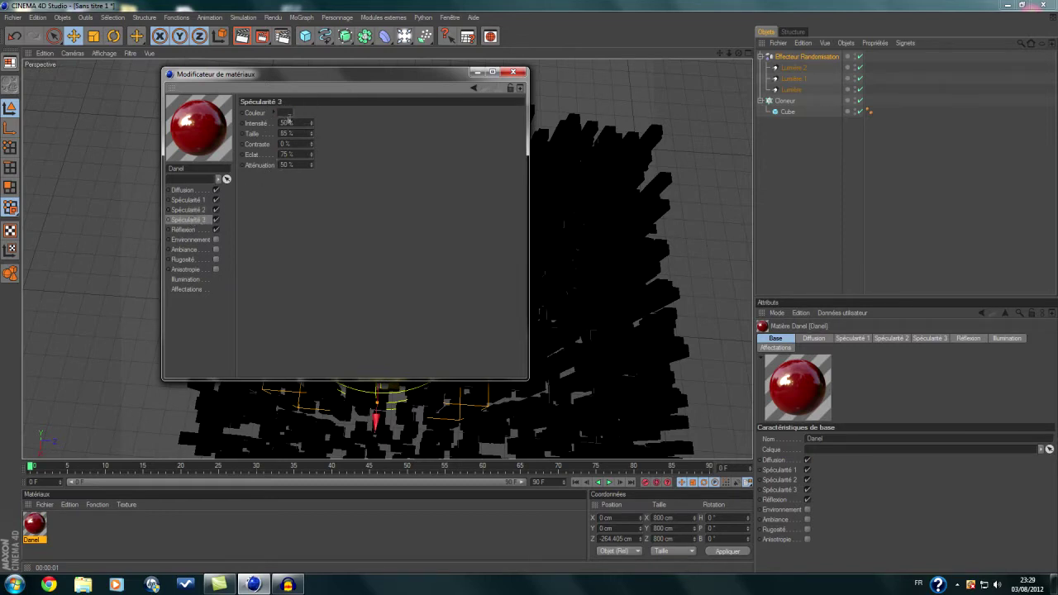
left_click(283, 114)
left_click(274, 73)
left_click(282, 83)
left_click(288, 77)
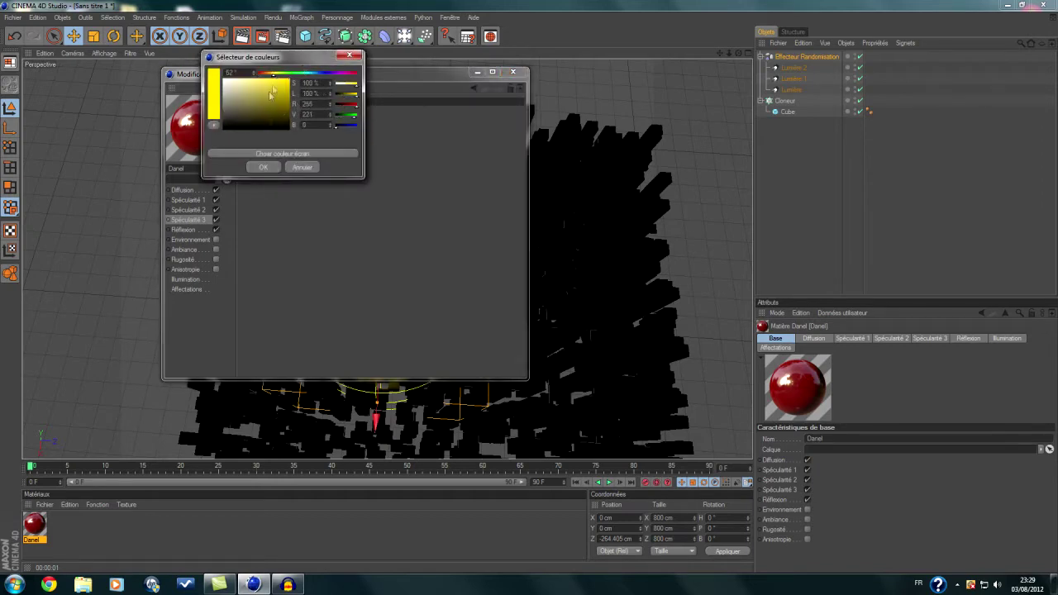
left_click(262, 167)
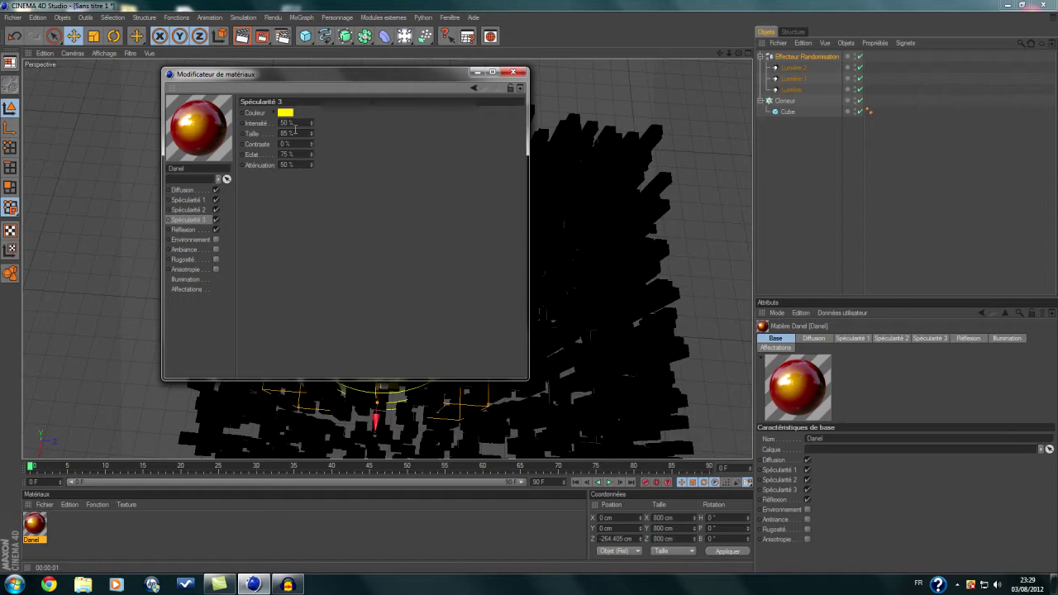
- Set the Danel material's Spécularité 3 intensity to 85 %, its Taille to 200 % and its Eclat to 125 %
double_click(300, 122)
type("85")
key("Return")
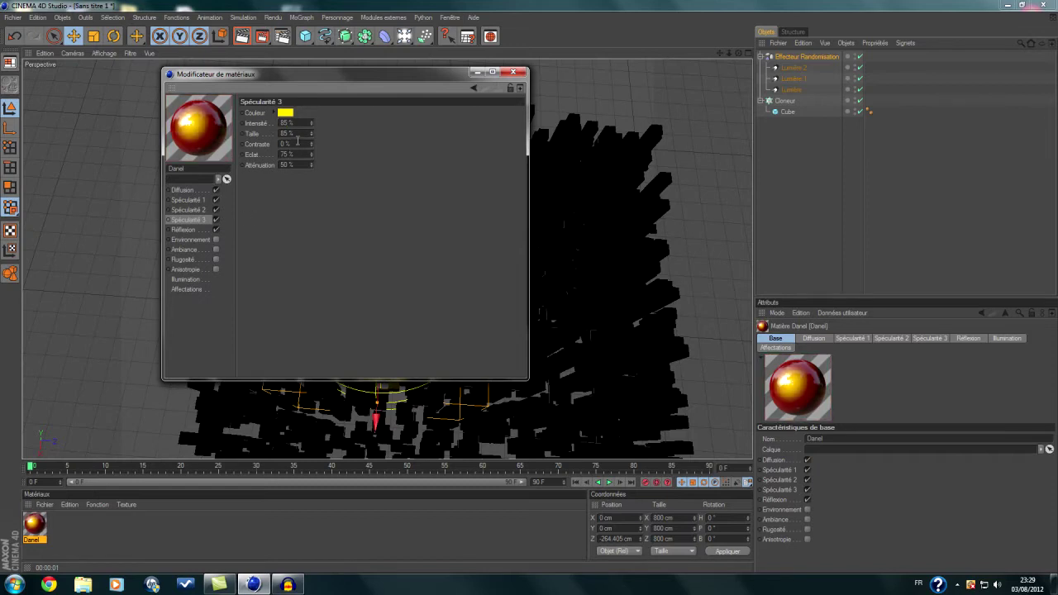
double_click(296, 134)
type("200")
key("Return")
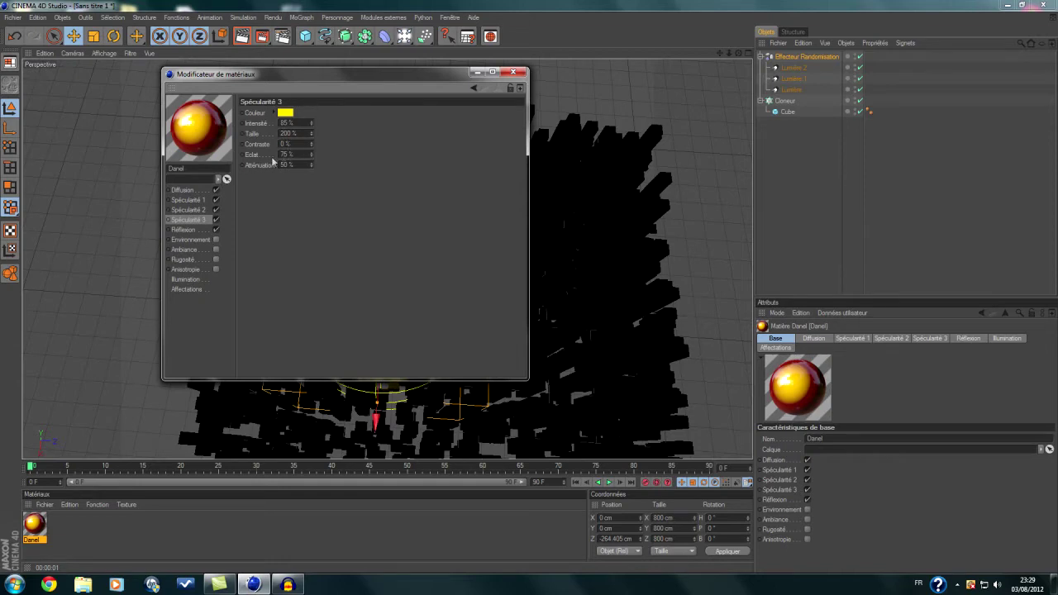
double_click(268, 154)
type("125")
key("Return")
- Set the Danel material's reflection intensity to 15 % and its fringe intensity to 90 %, and close the material editor
left_click(183, 231)
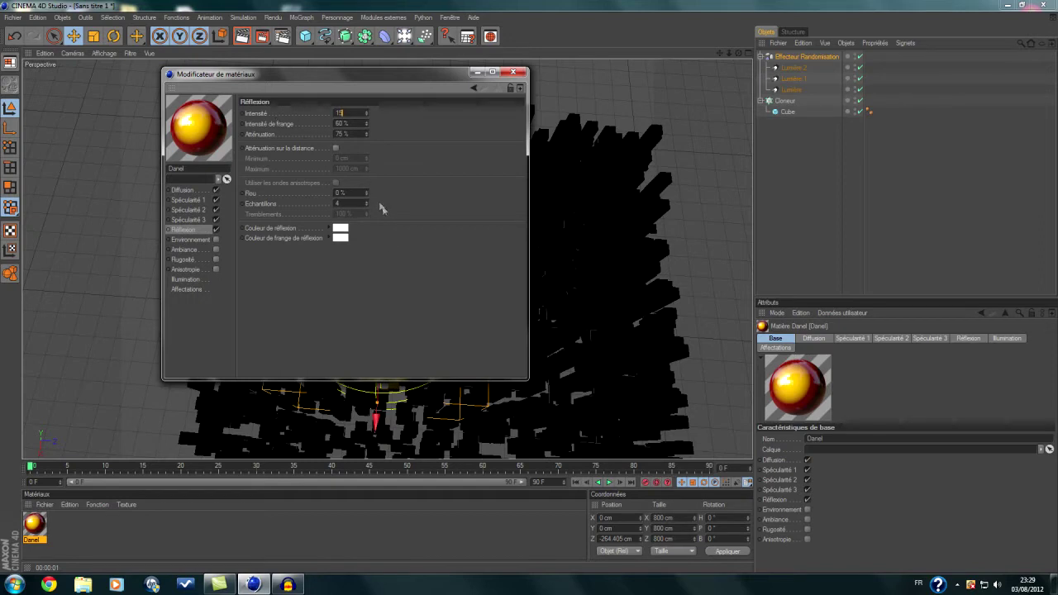
left_click(339, 123)
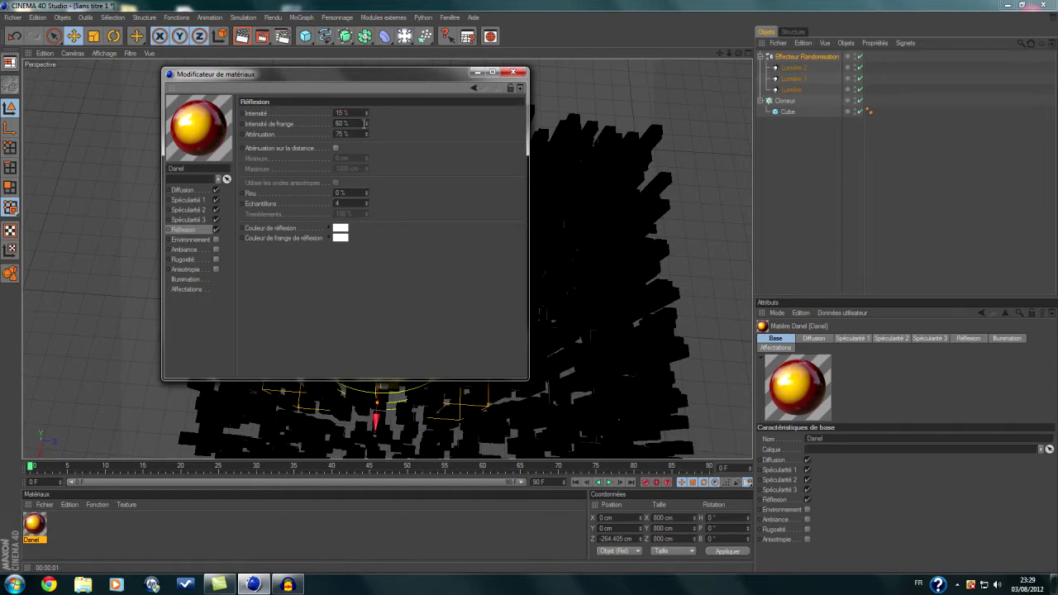
type("90")
key("Return")
left_click(343, 133)
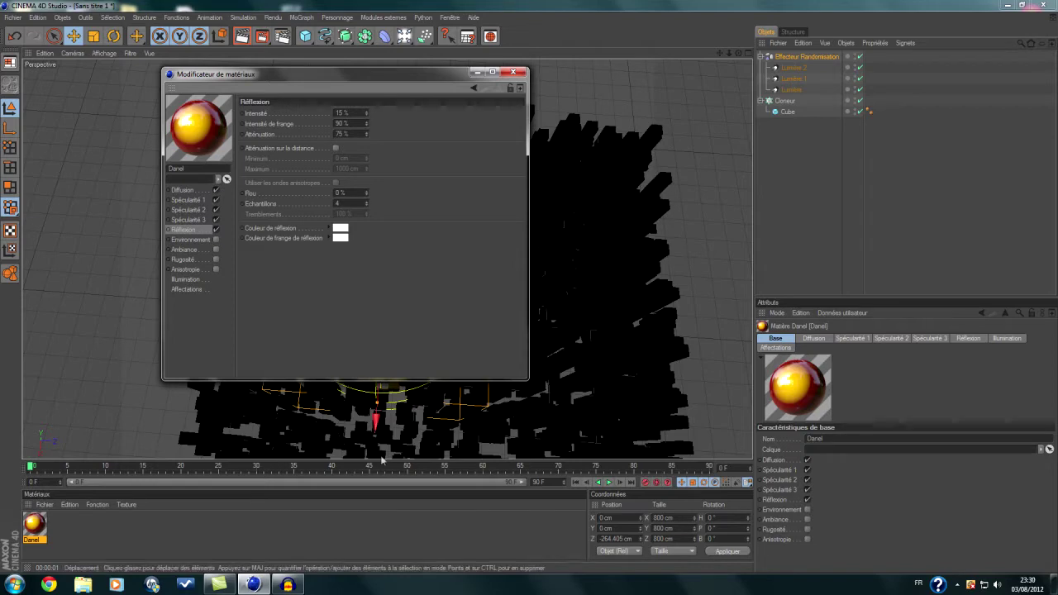
left_click(513, 72)
- Apply the Danel material to the Cloneur and render the perspective view to check it
scroll(207, 350, "down", 2)
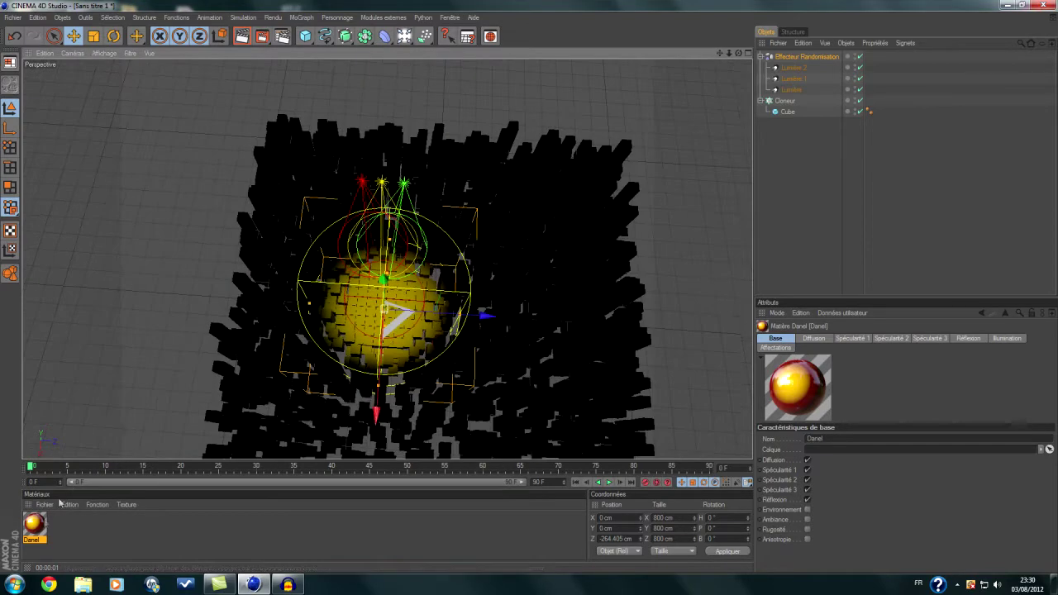
left_click_drag(42, 523, 789, 104)
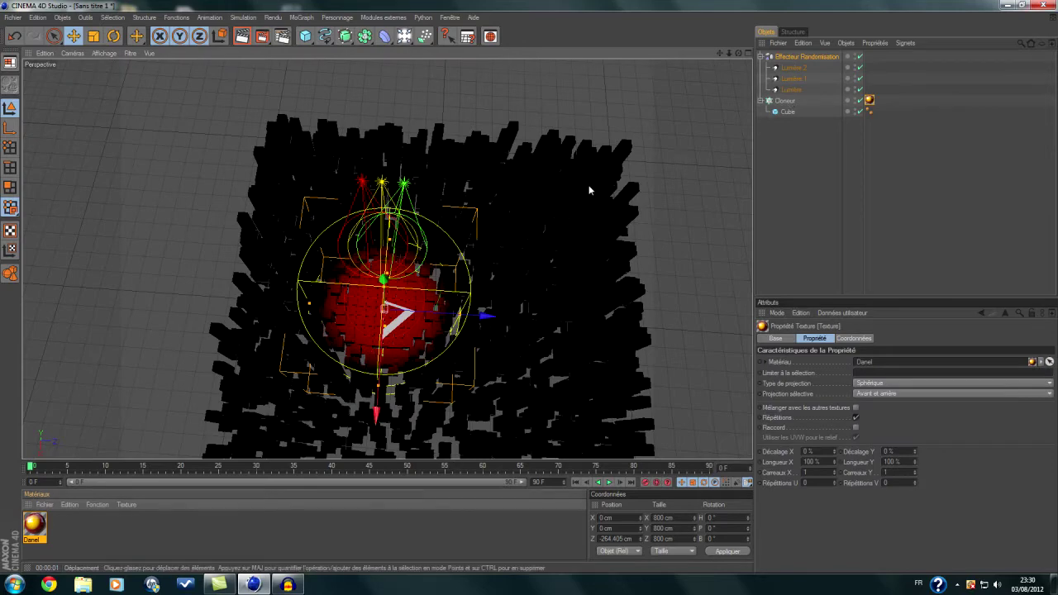
scroll(560, 210, "up", 2)
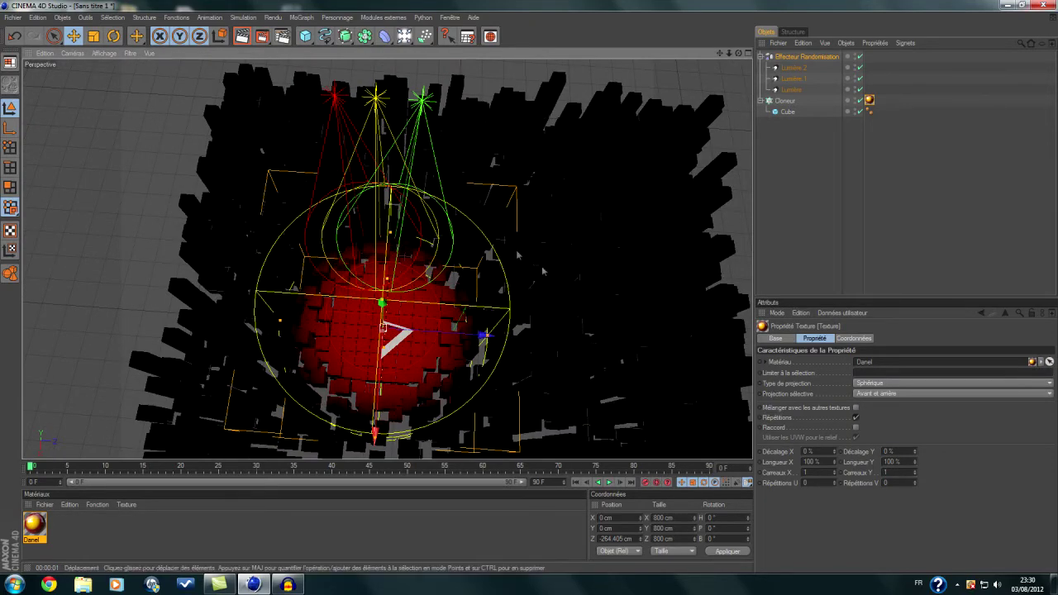
left_click(243, 37)
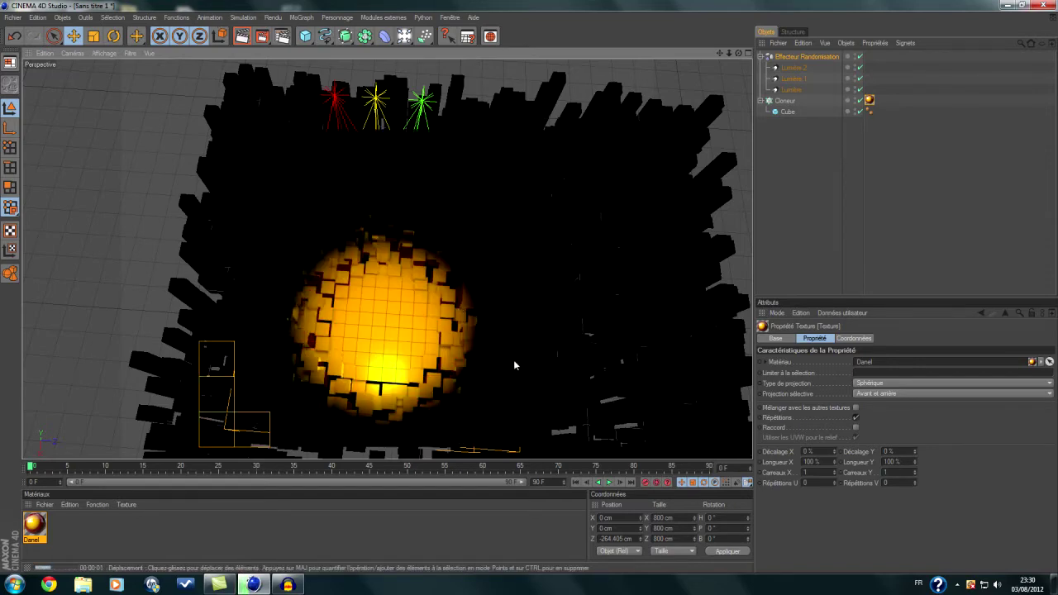
- Render the lit clearing again from a closer, more overhead perspective to examine the material
scroll(524, 354, "up", 2)
left_click_drag(627, 343, 625, 367, "alt")
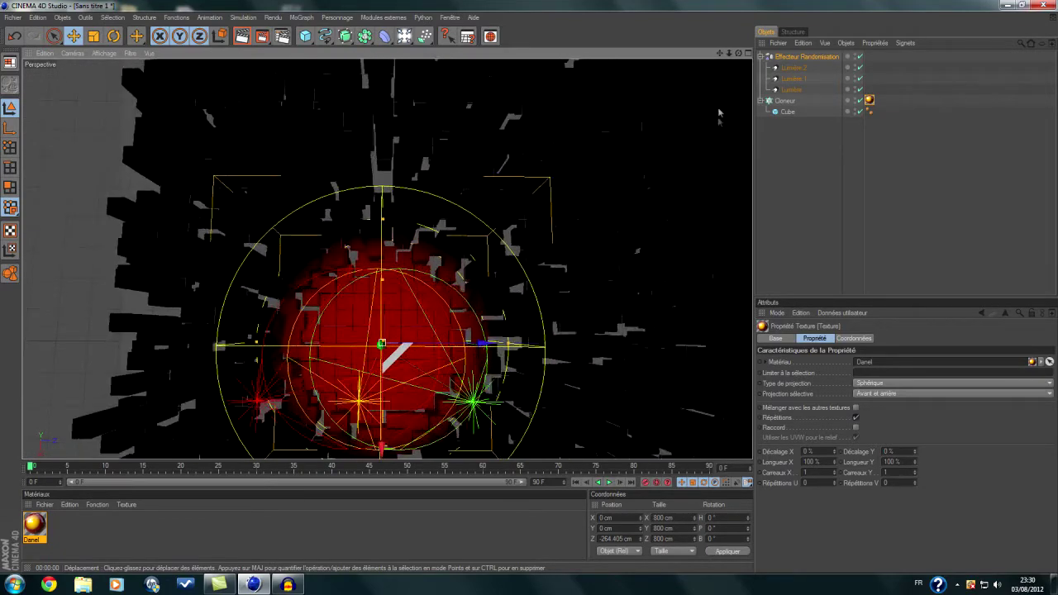
left_click_drag(719, 52, 726, 53)
left_click(243, 39)
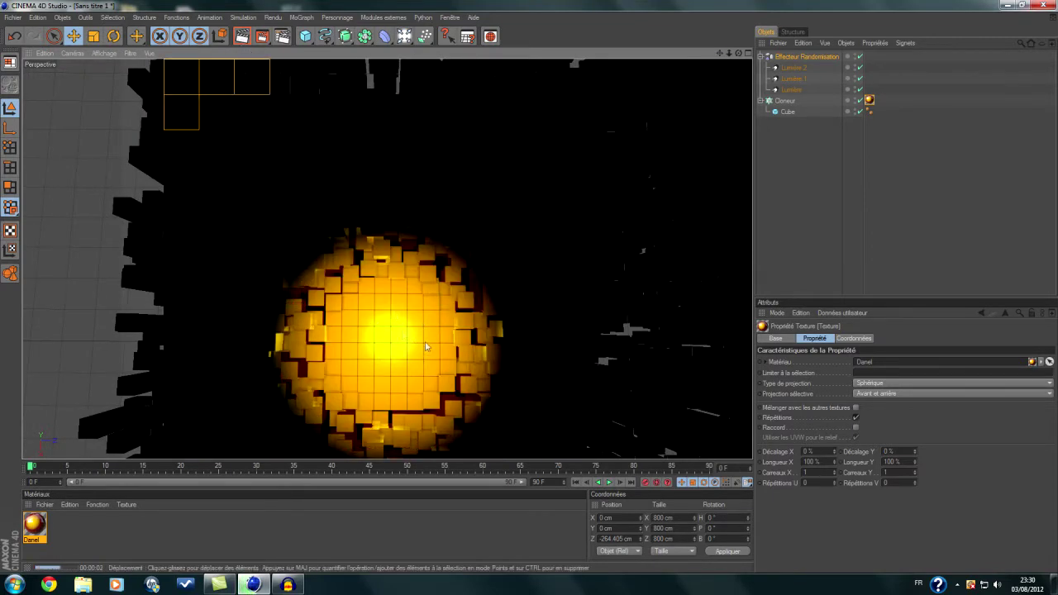
left_click(530, 302)
left_click_drag(719, 53, 713, 5)
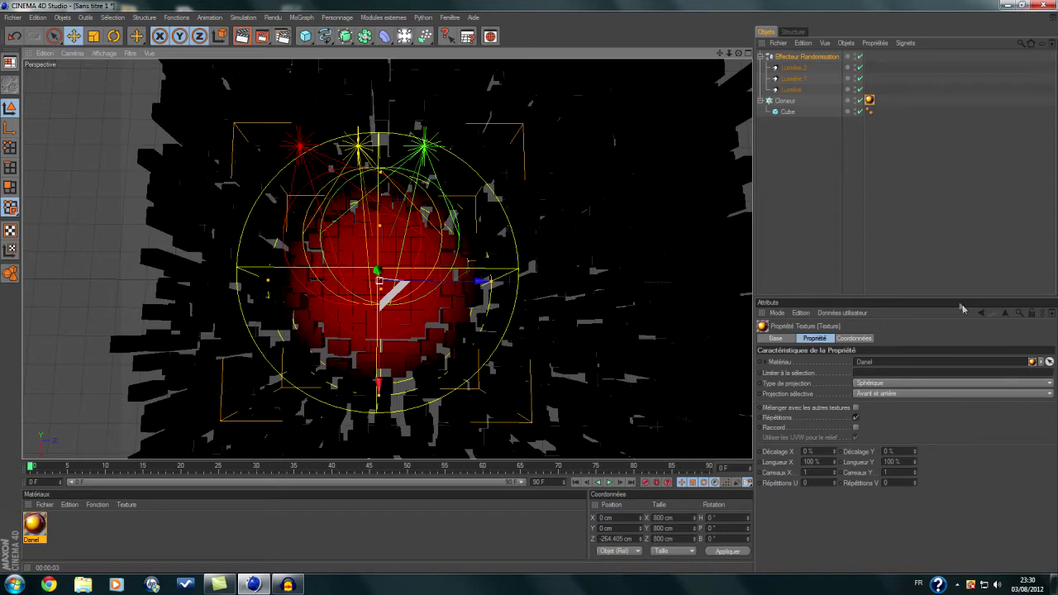
scroll(486, 249, "down", 2)
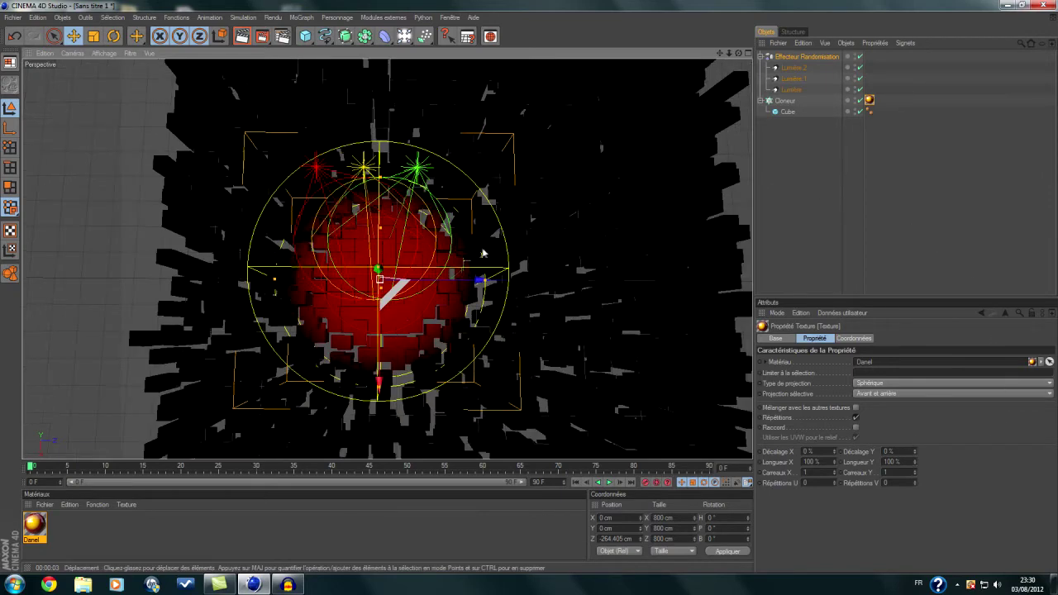
scroll(491, 248, "up", 2)
scroll(492, 250, "up", 2)
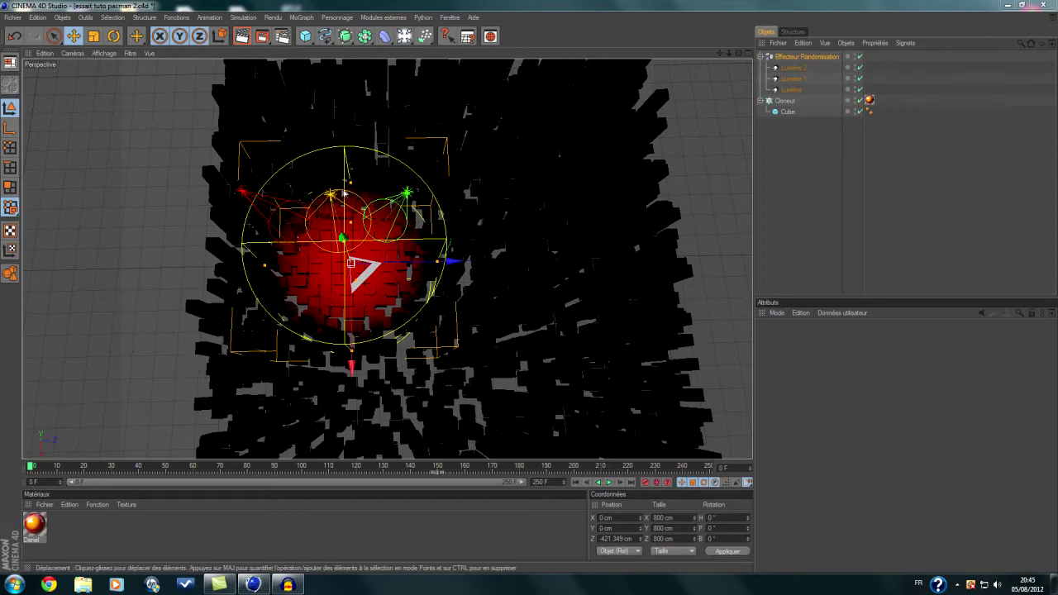
- Copy and paste the Cloneur, and move the copy along Z to about 2085 cm, beside the original cube field
left_click(198, 213)
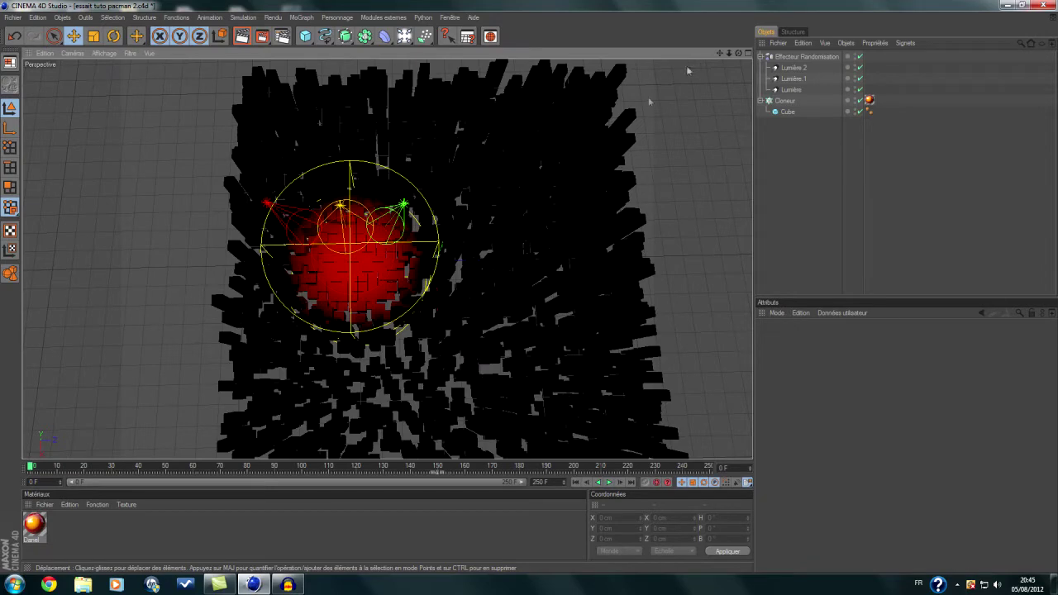
left_click_drag(717, 55, 657, 61)
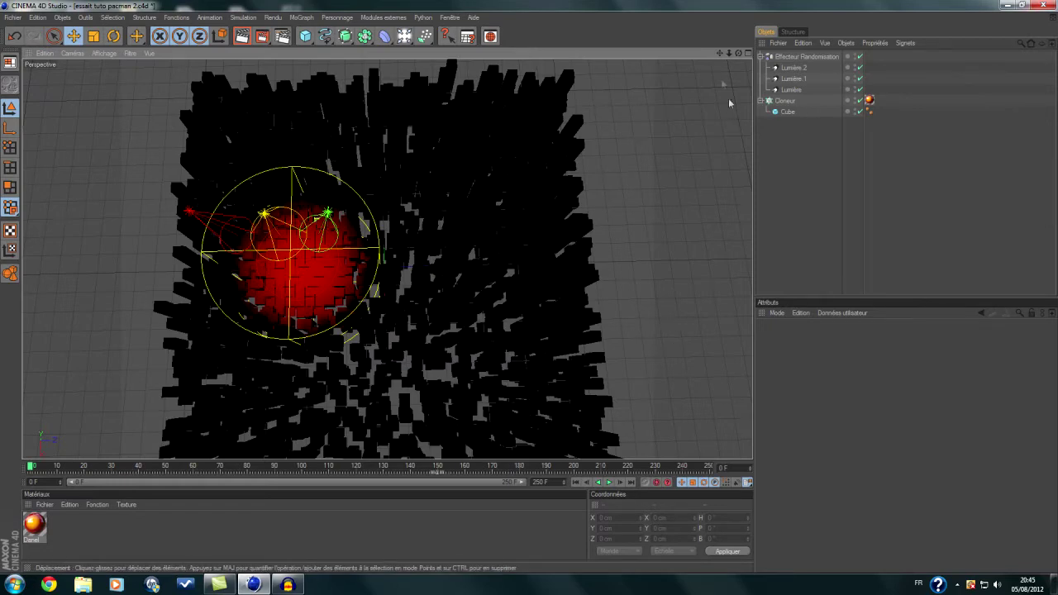
left_click_drag(719, 54, 642, 47)
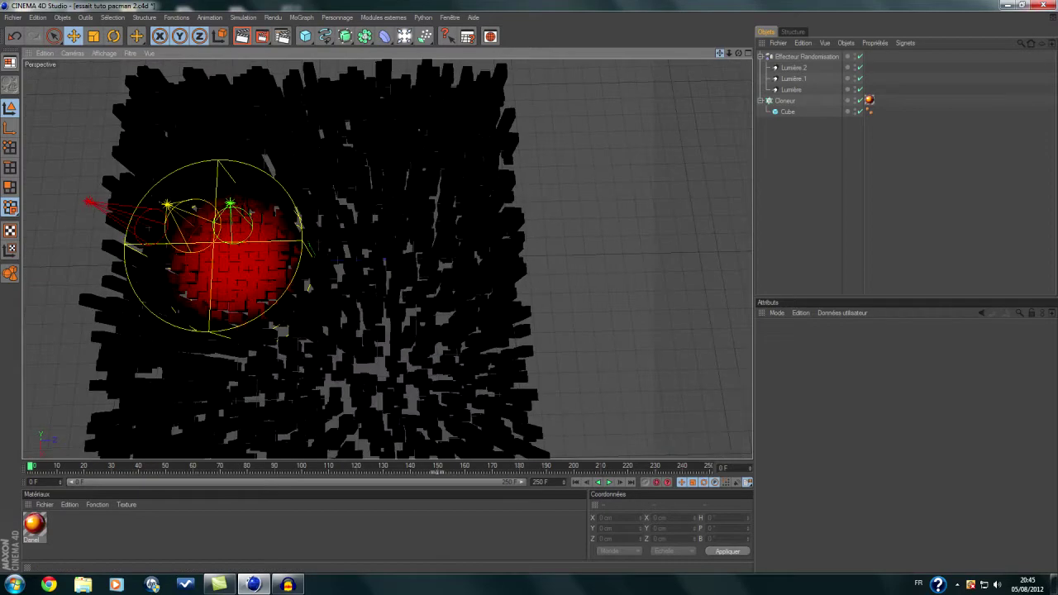
left_click(783, 101)
left_click(802, 42)
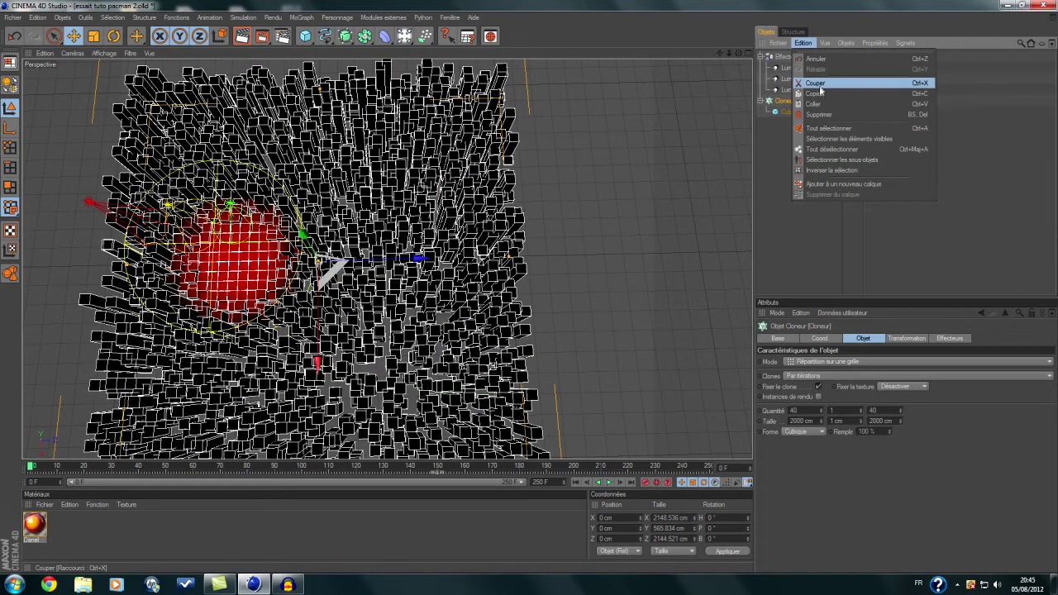
left_click(794, 47)
left_click(802, 43)
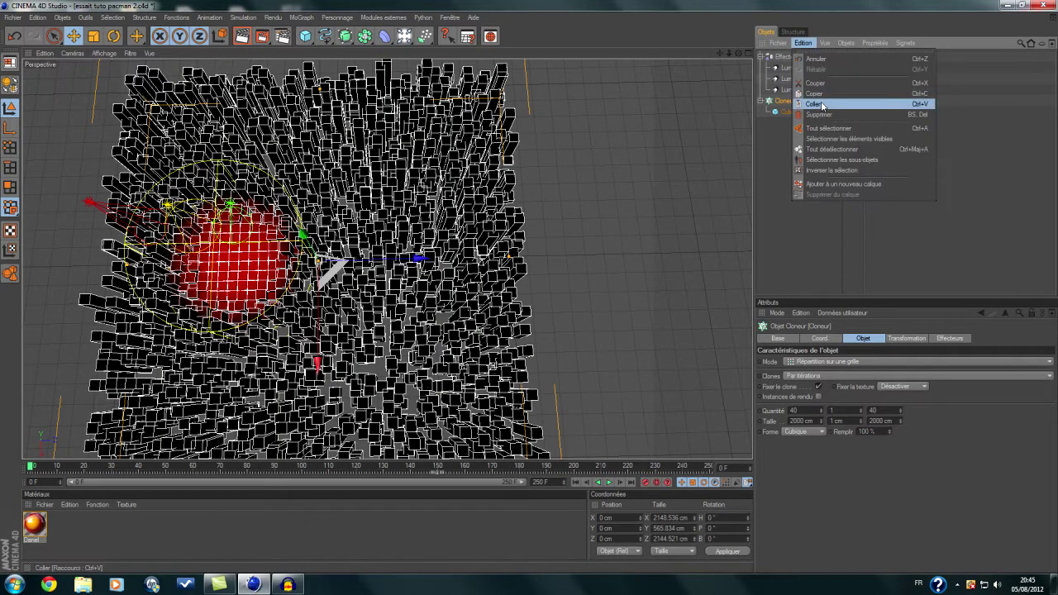
left_click(823, 105)
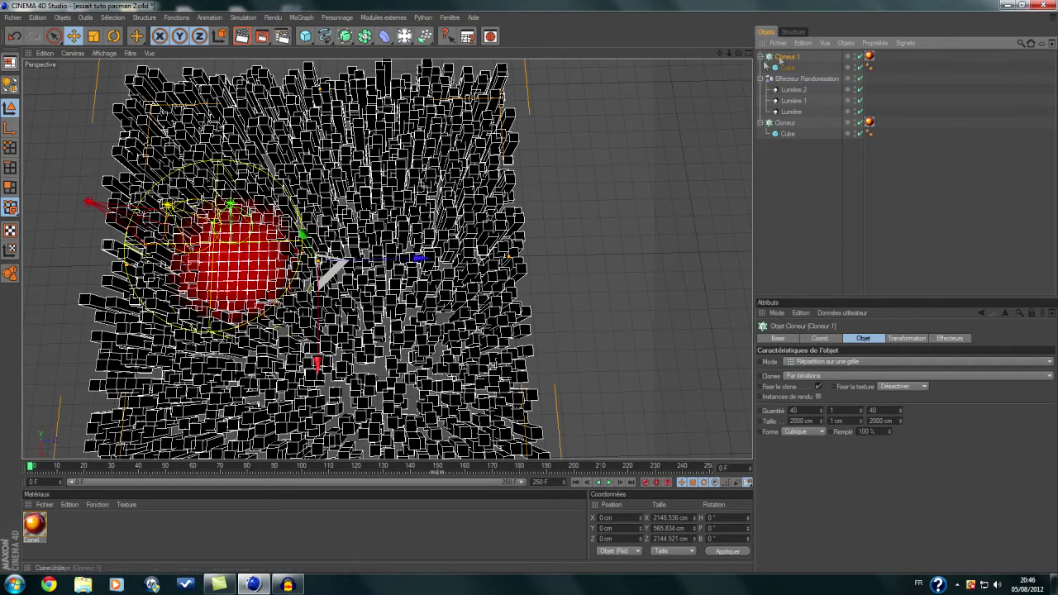
left_click_drag(419, 259, 419, 281)
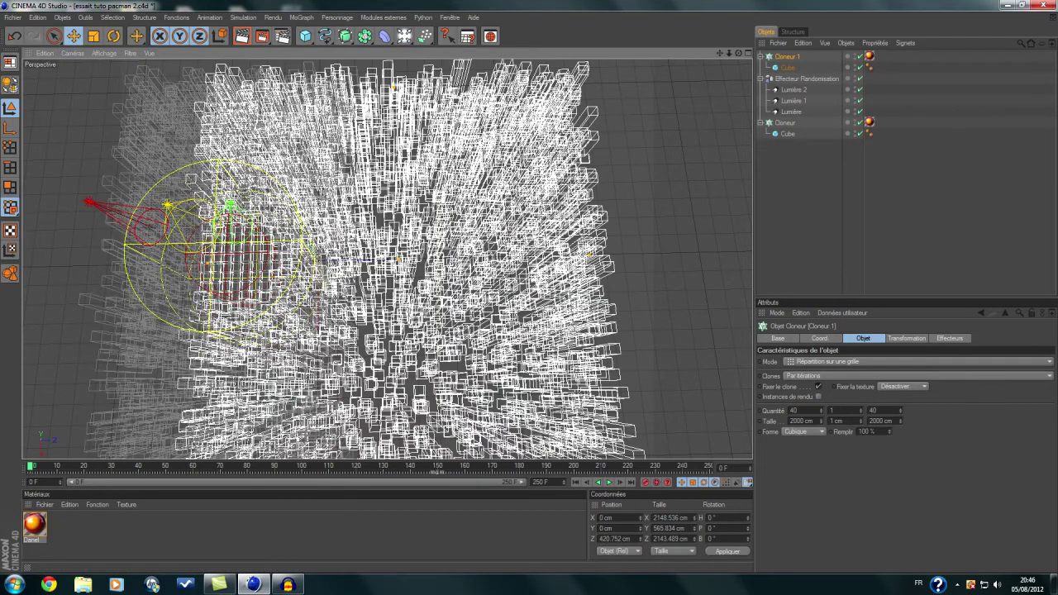
mouse_move(499, 257)
left_mouse_down()
mouse_move(749, 253)
mouse_move(731, 255)
left_mouse_up()
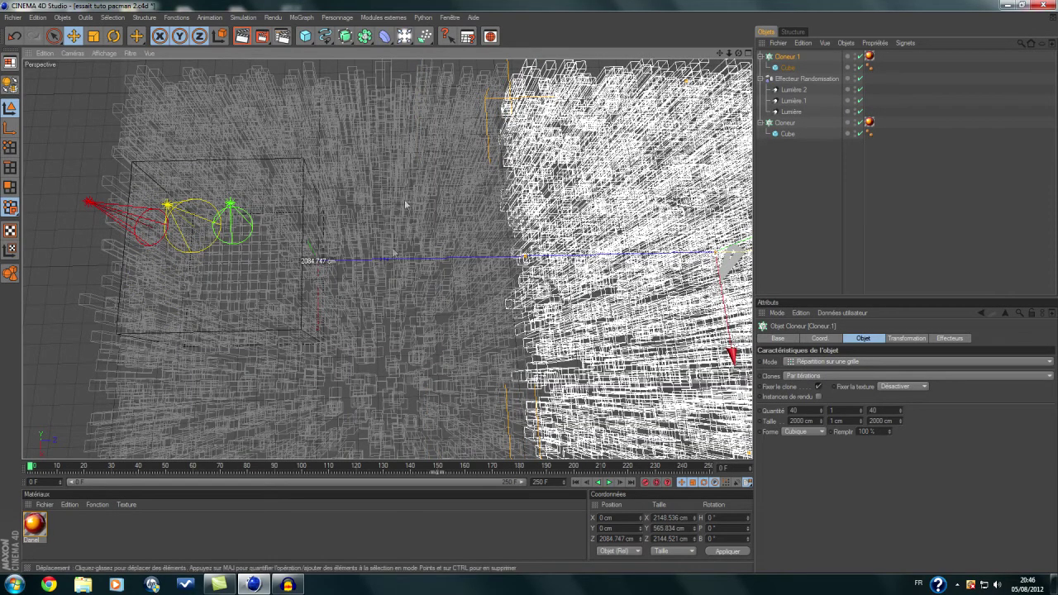
- Move the Effecteur Randomisation along Z to about 1098 cm, over the seam between the two cube fields, and render the top view
left_click(784, 80)
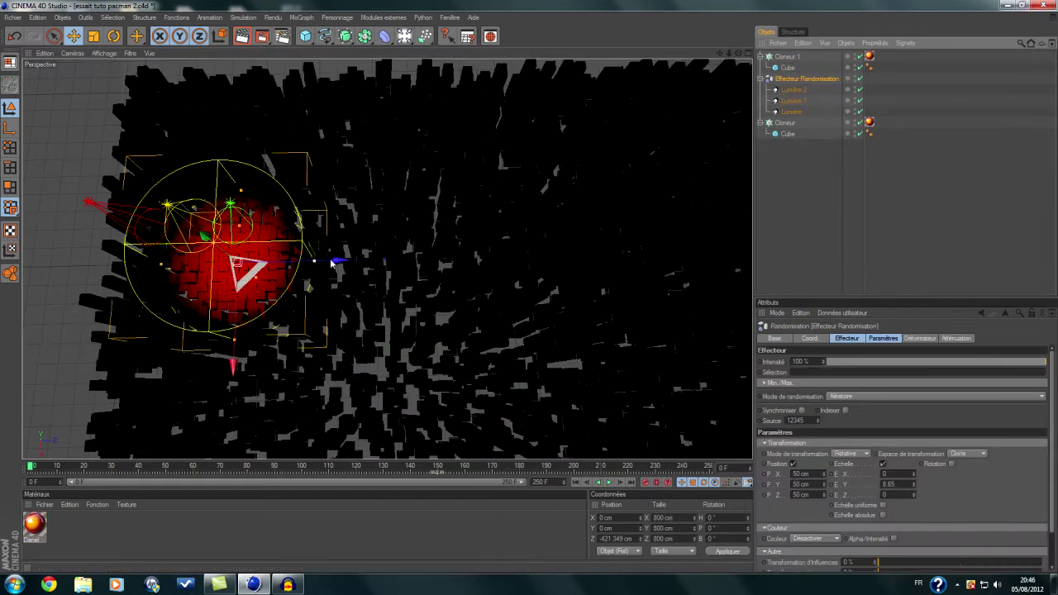
left_click_drag(339, 260, 533, 249)
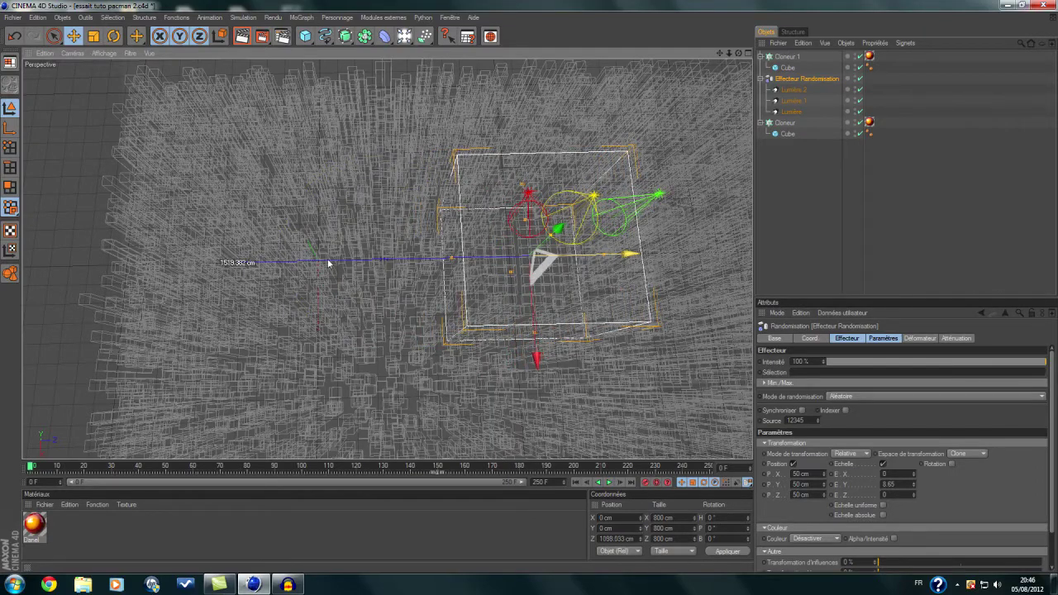
middle_click(533, 249)
middle_click(419, 196)
scroll(465, 209, "up", 6)
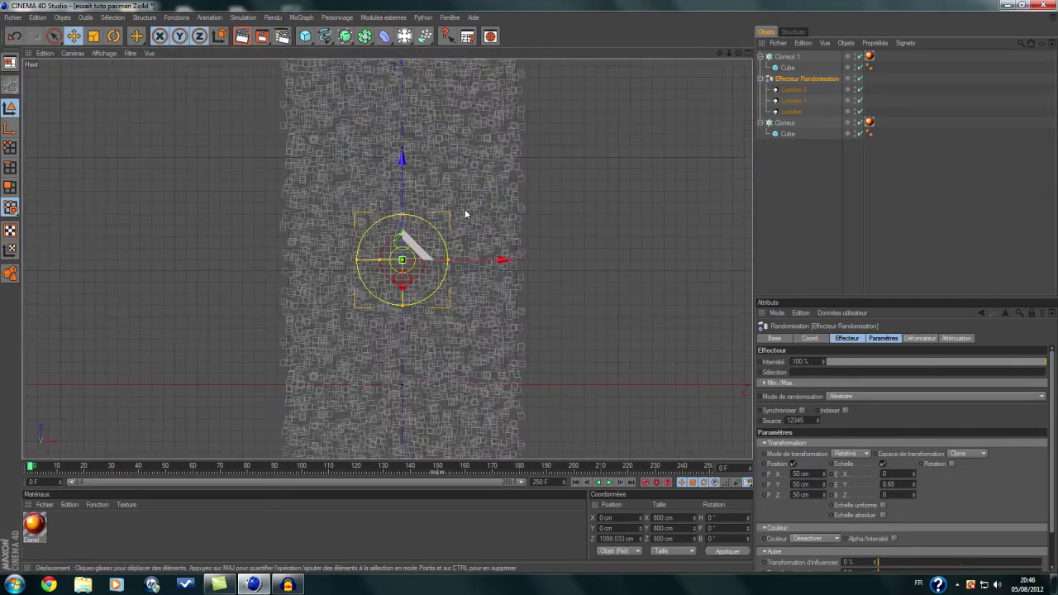
left_click(242, 36)
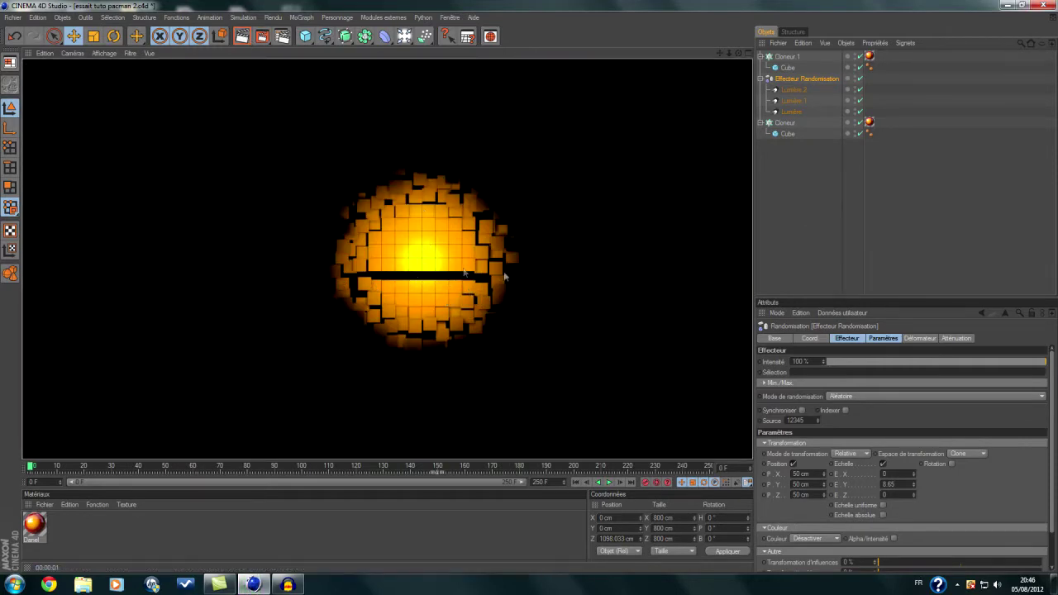
- Move the duplicated Cloneur back along Z to about 2050 cm to close the gap between the two cube fields
scroll(545, 283, "up", 2)
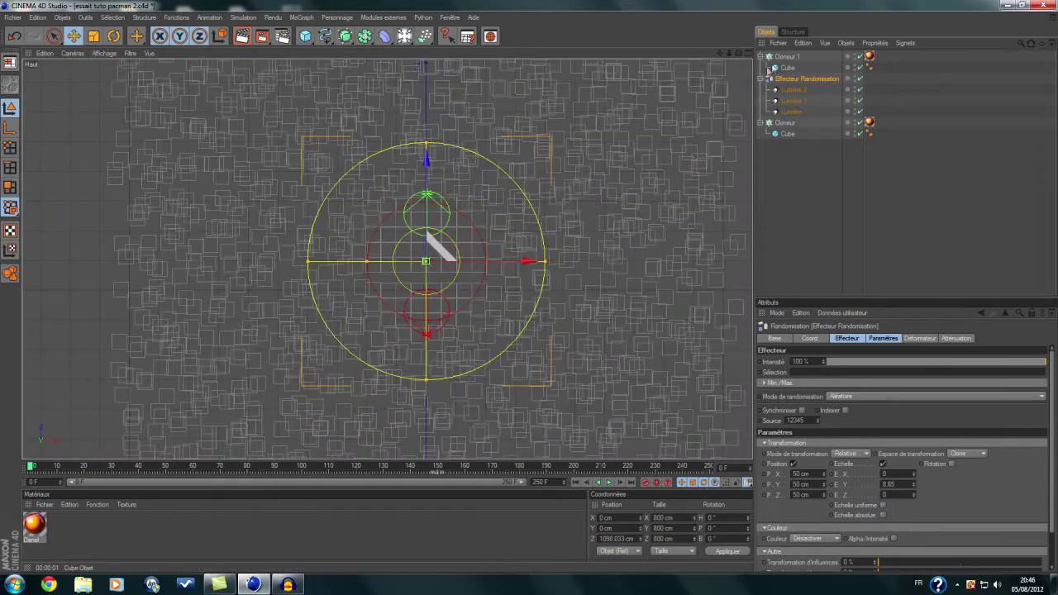
left_click(781, 58)
scroll(387, 256, "down", 5)
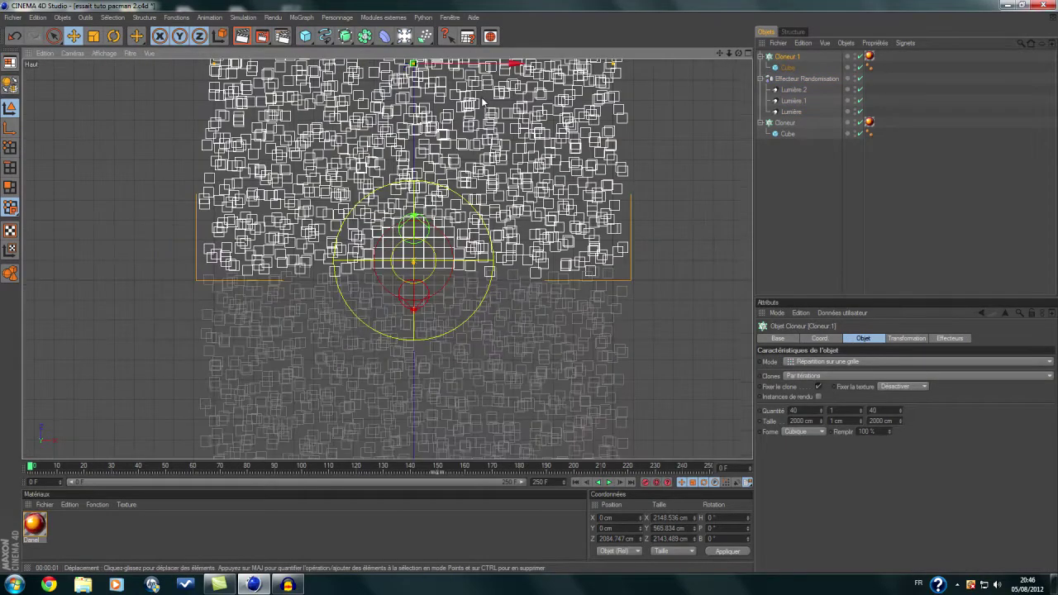
left_click_drag(411, 85, 410, 91)
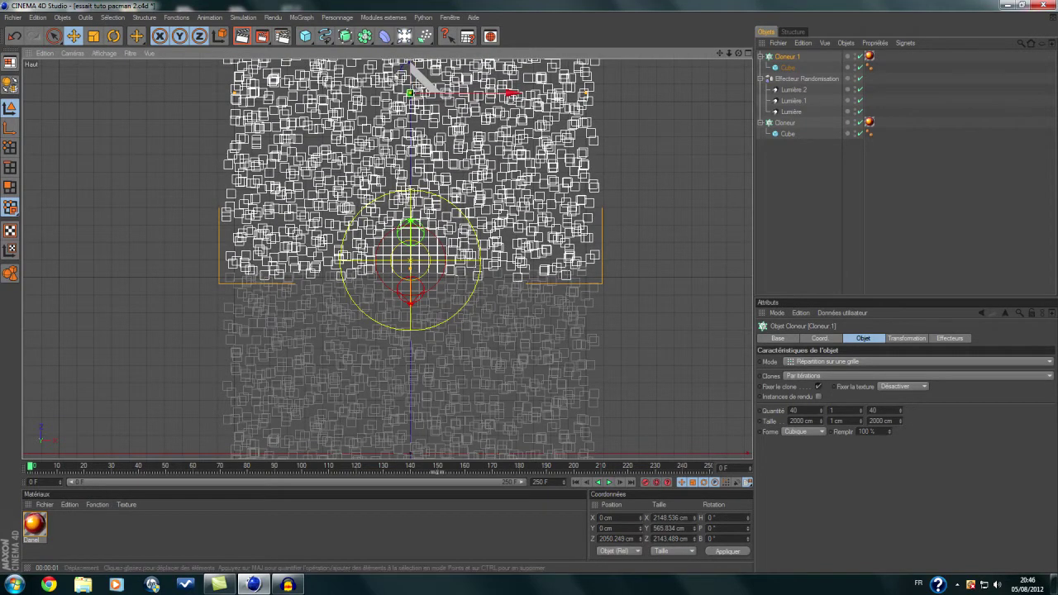
- Render the top view at two zoom levels to check the seam between the cube fields
left_click(241, 37)
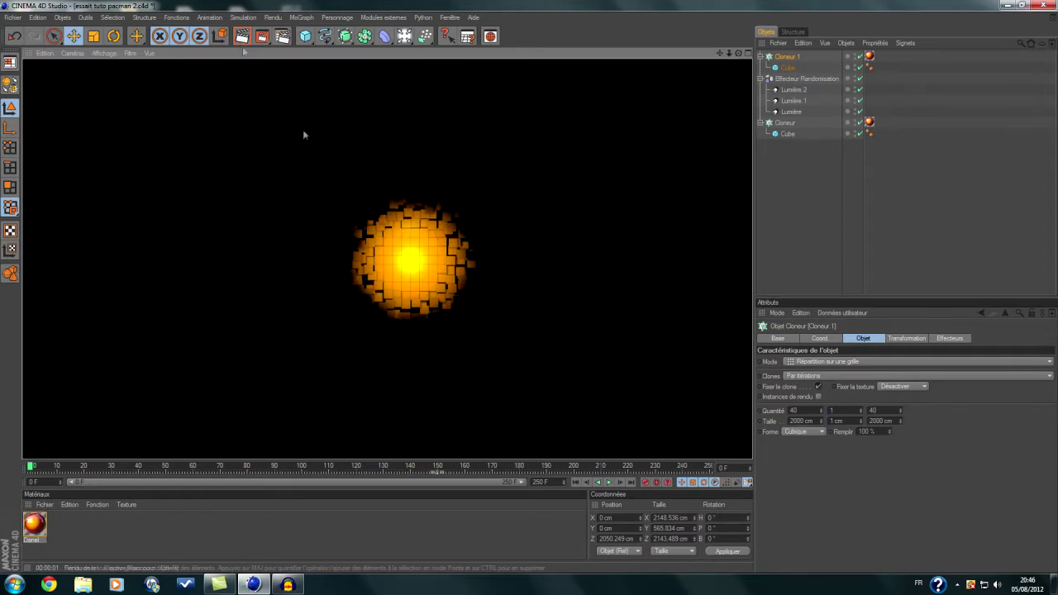
left_click(429, 269)
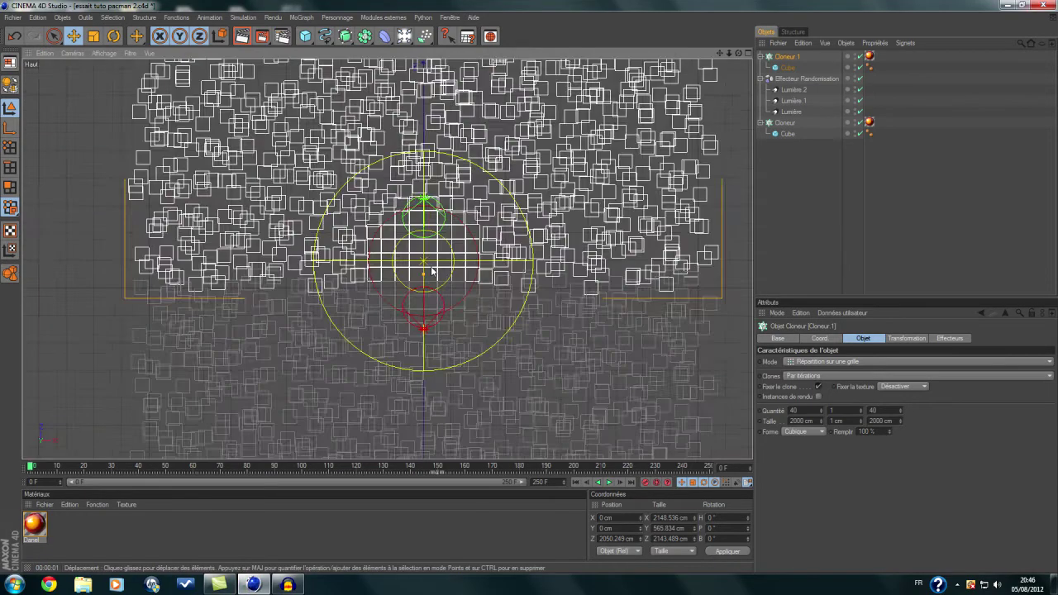
key("ctrl+r")
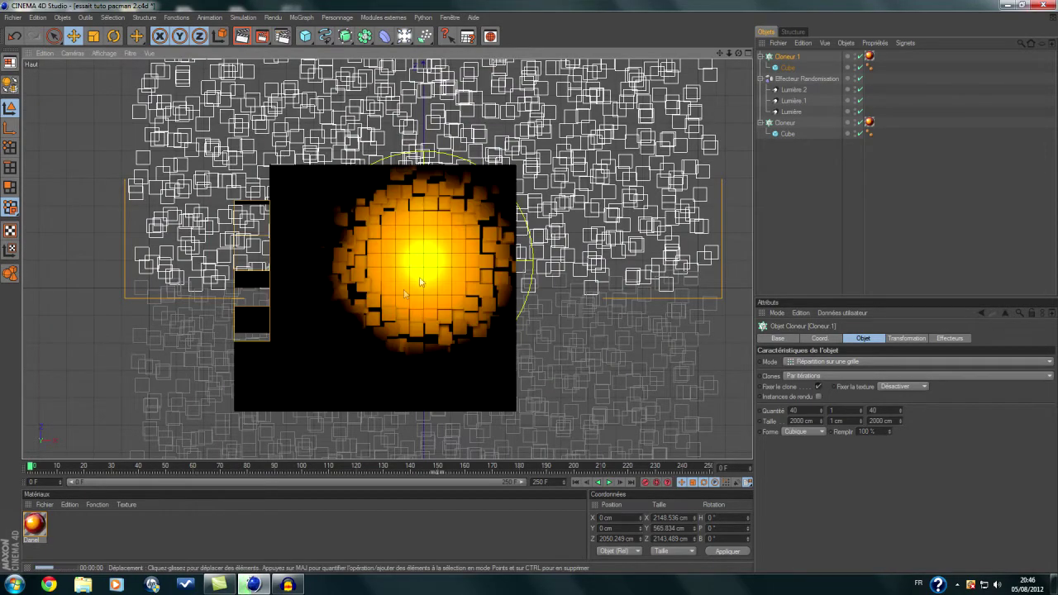
- In the perspective view, move the Effecteur Randomisation with its lights along Z to about -314 cm, over the start of the first cube field
left_click(452, 268)
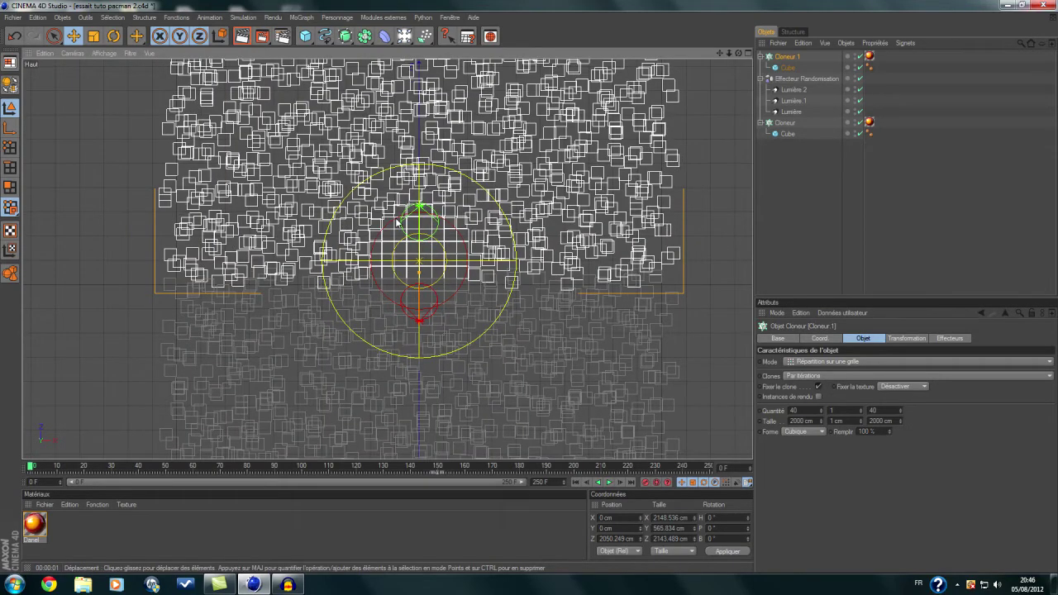
middle_click(396, 221)
middle_click(273, 182)
left_click_drag(273, 183, 397, 232, "alt")
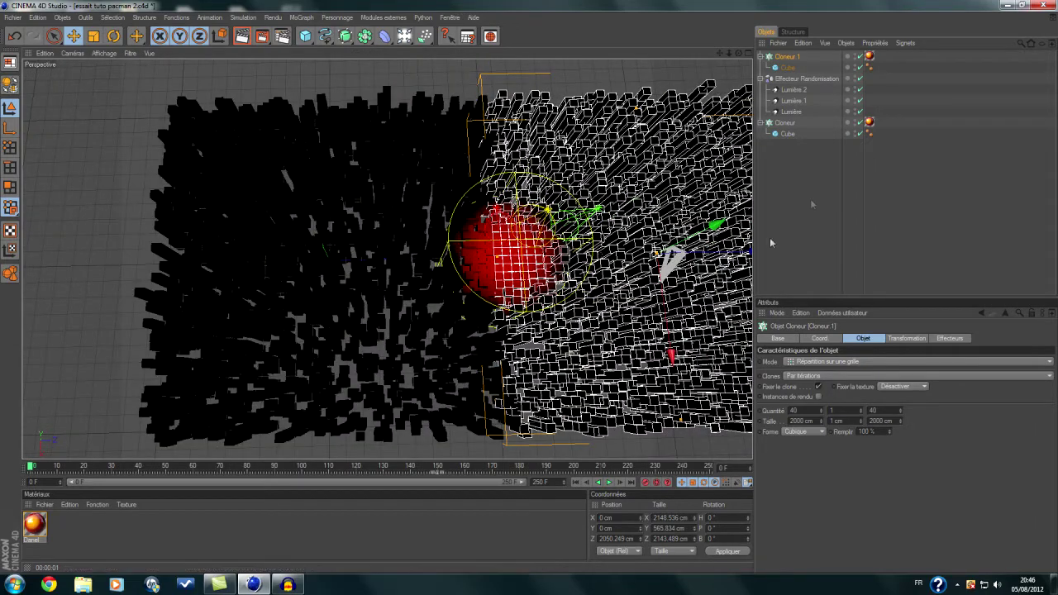
left_click(813, 179)
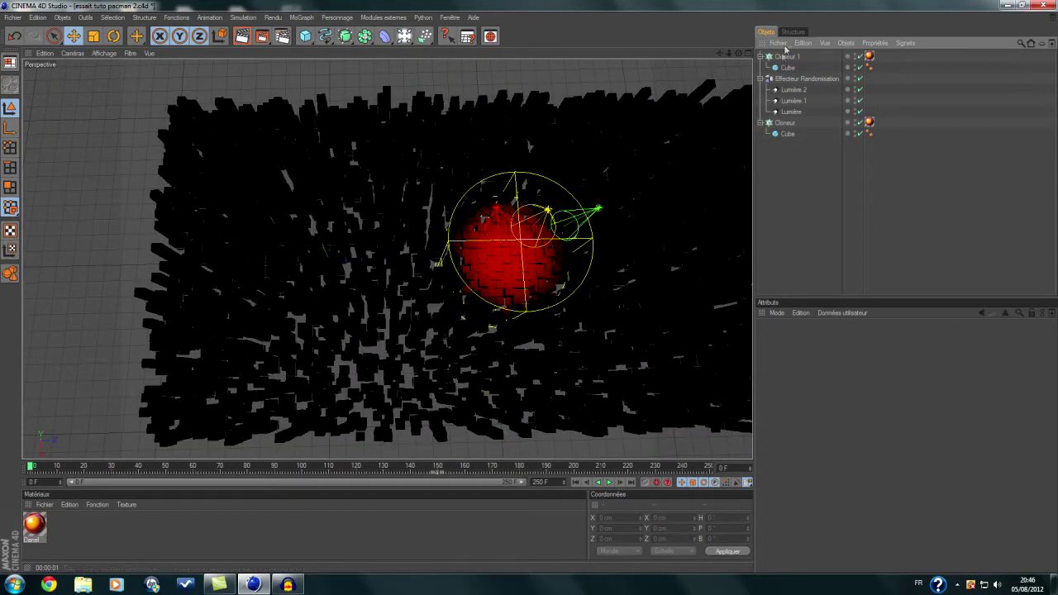
left_click(793, 78)
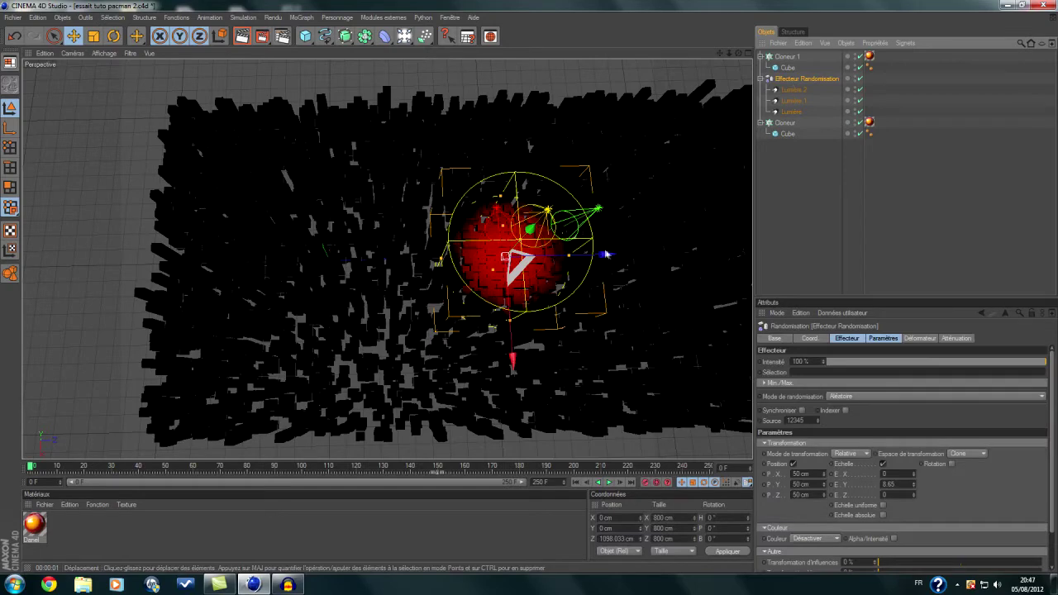
left_click_drag(605, 255, 378, 258)
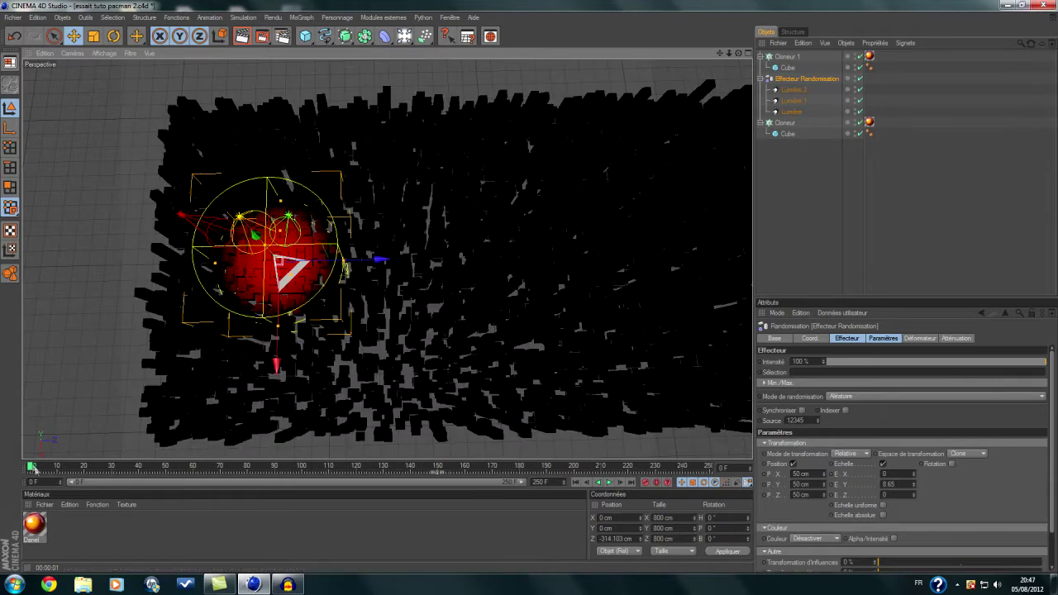
- Record an Effecteur Randomisation keyframe at frame 20, and another at frame 170 with the effector moved along Z to about 2314 cm
left_click_drag(33, 468, 85, 472)
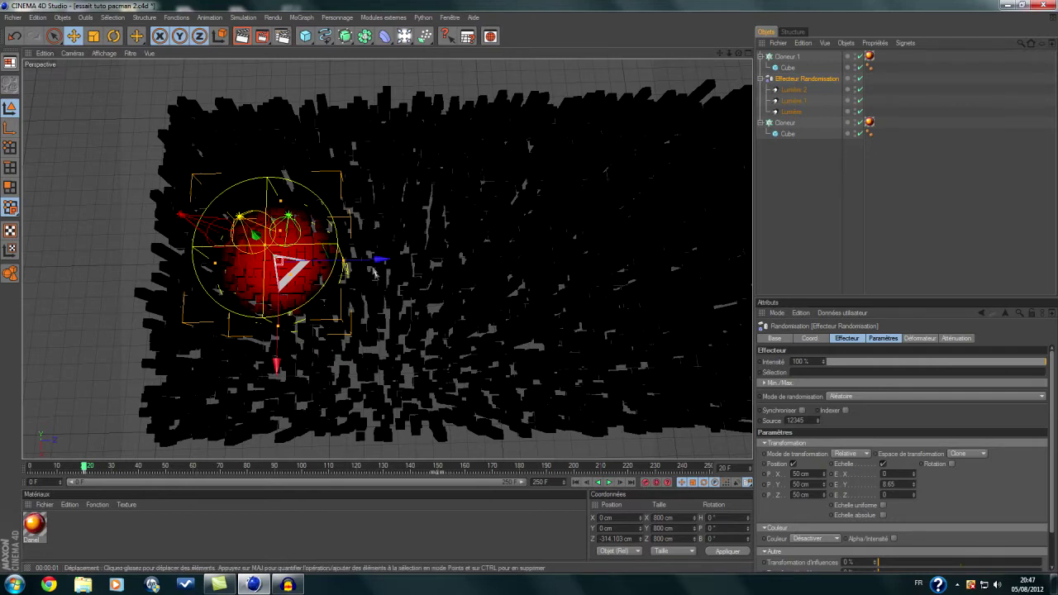
left_click_drag(107, 472, 498, 469)
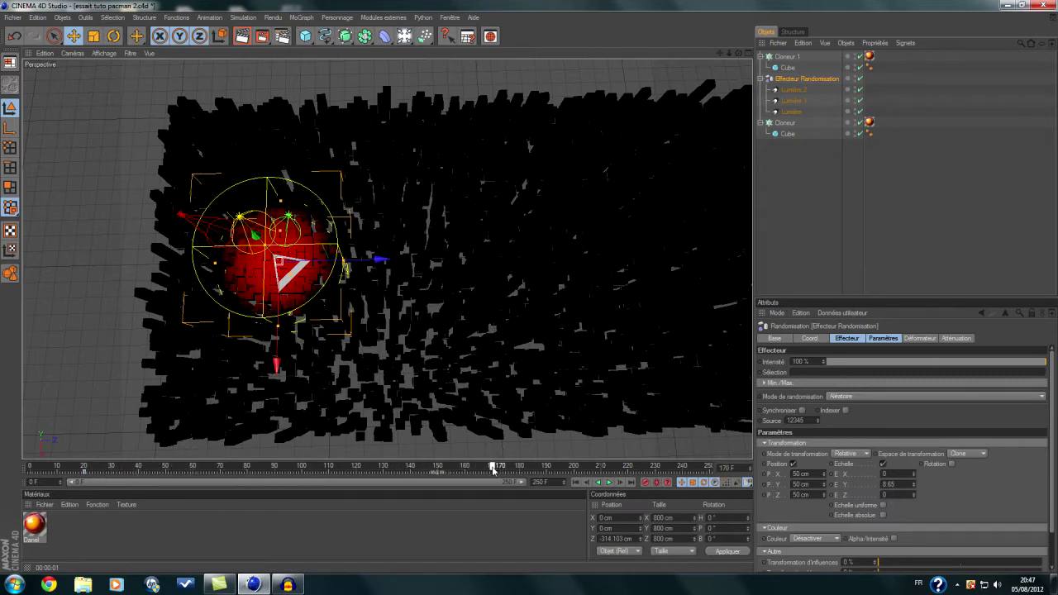
left_click_drag(379, 260, 747, 252)
left_click_drag(719, 54, 715, 60)
left_click_drag(548, 266, 590, 265)
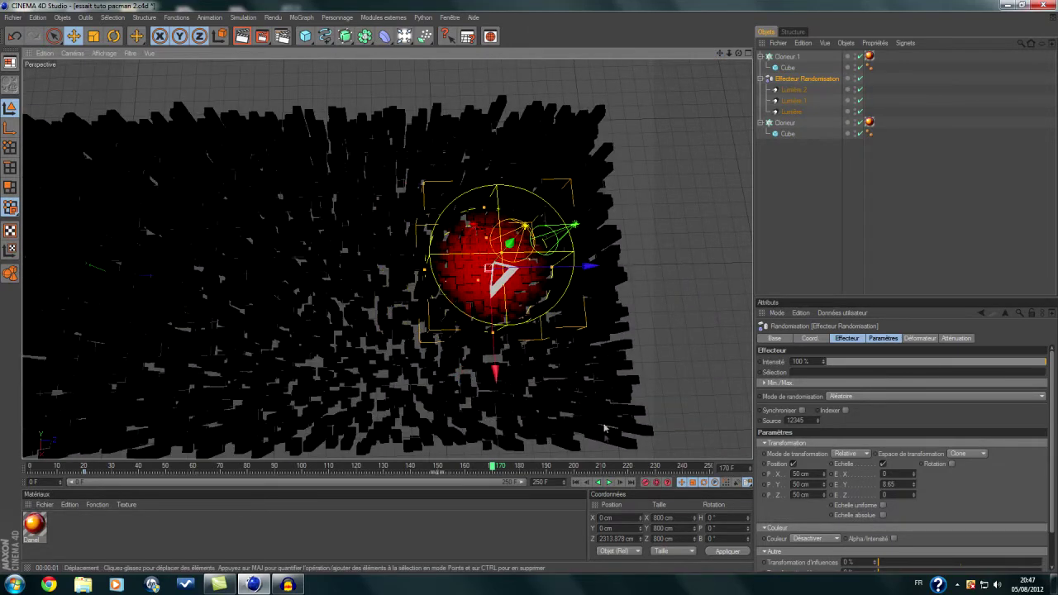
left_click(644, 486)
- Play the animation from the first frame to check the clearing's travel across the cube fields
left_click(576, 484)
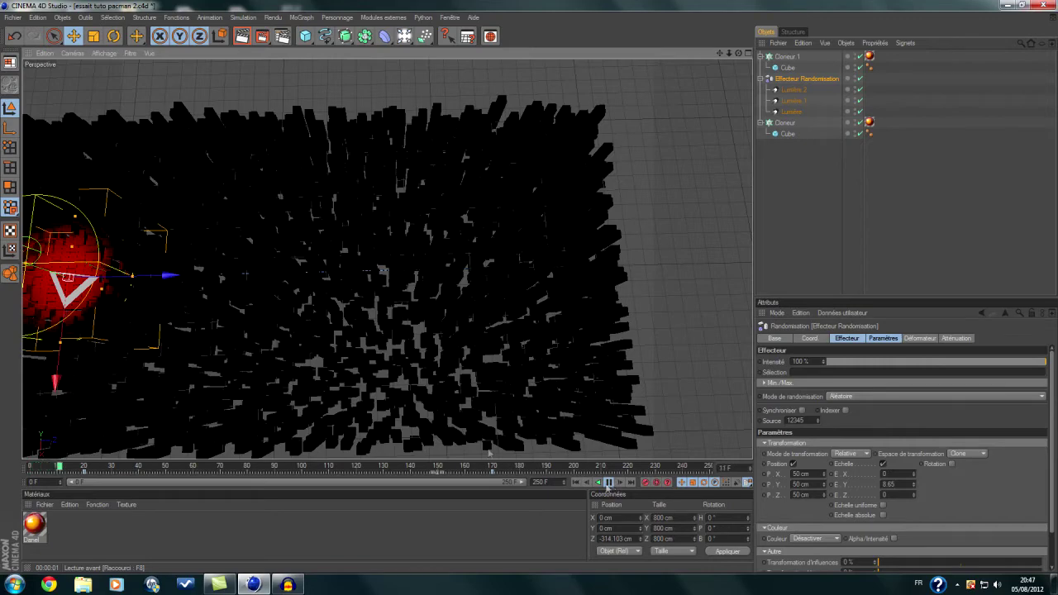
left_click_drag(718, 54, 845, 13)
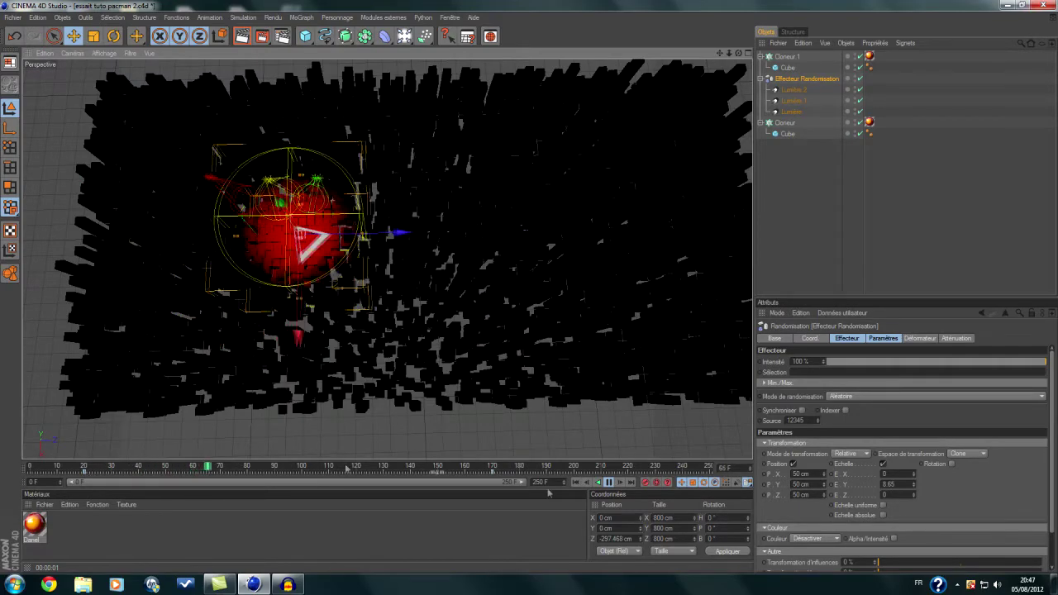
left_click(577, 483)
left_click(609, 483)
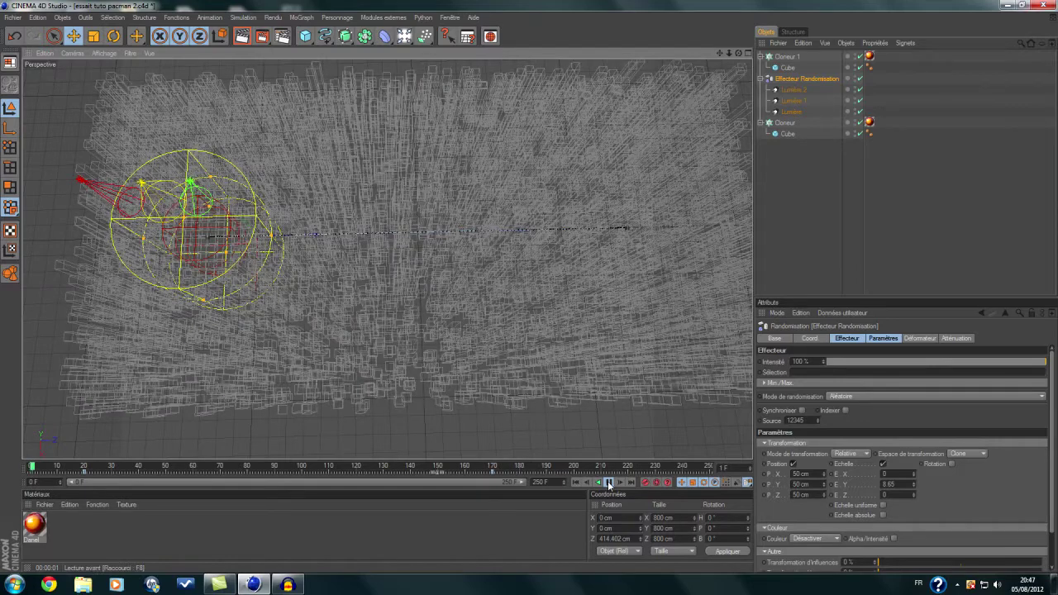
left_click(609, 484)
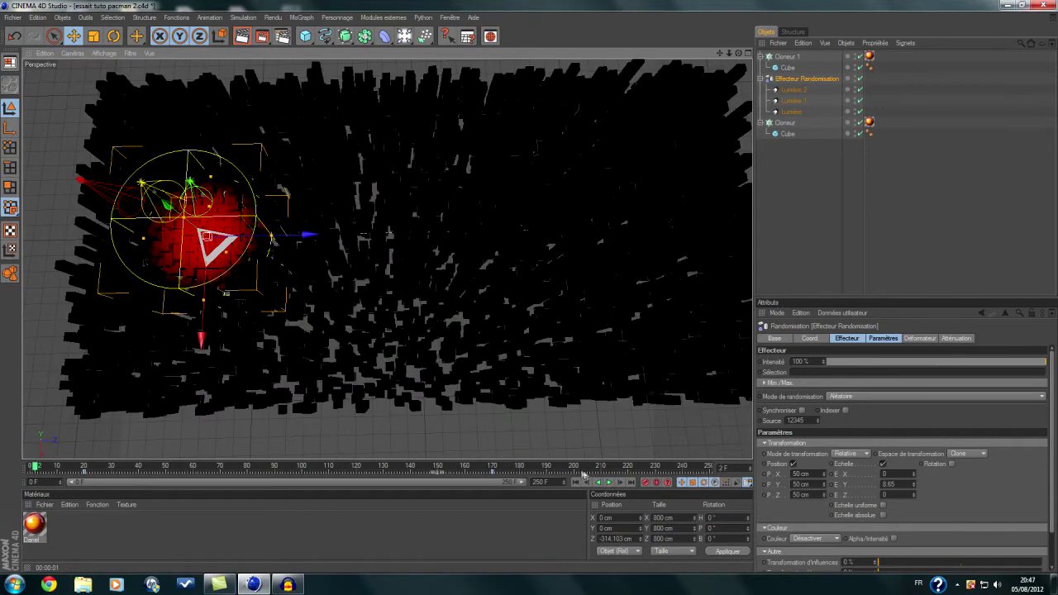
- Go to frame 180 and add two Mo Texte objects to the scene
left_click(522, 467)
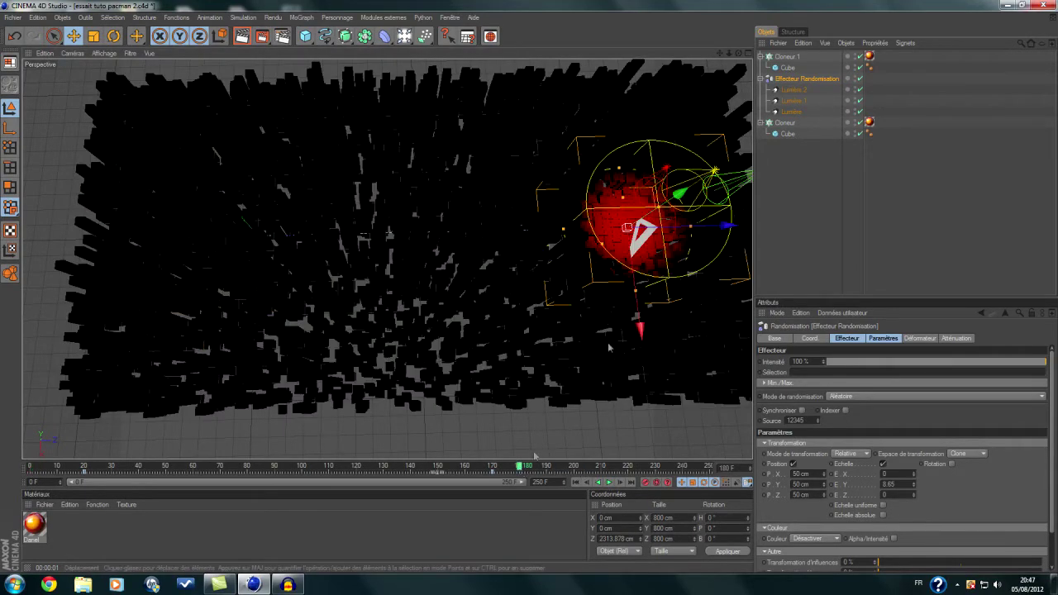
left_click_drag(719, 53, 440, 130)
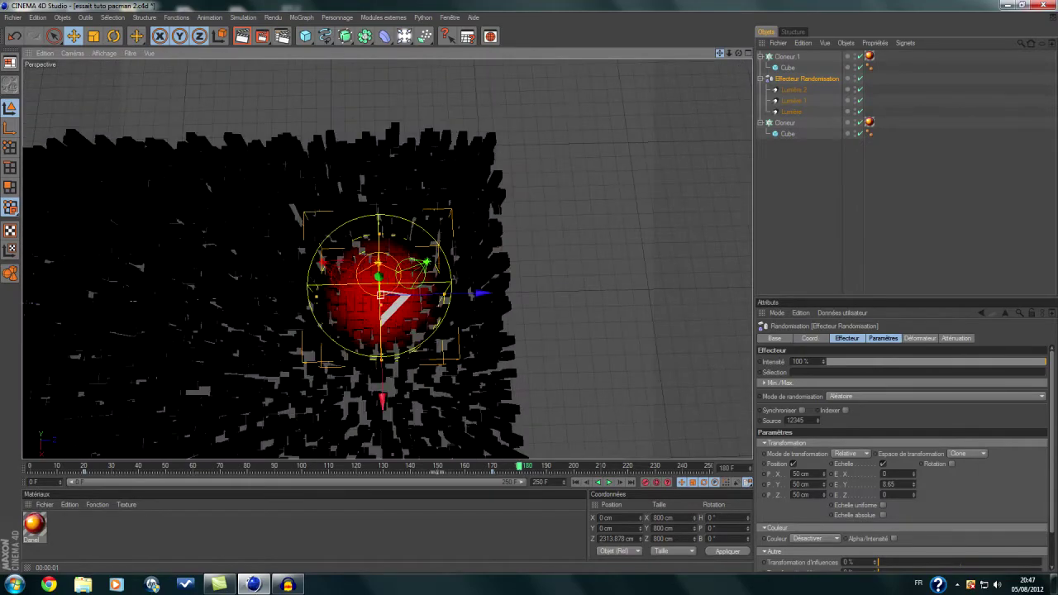
scroll(621, 212, "up", 5)
scroll(621, 210, "down", 6)
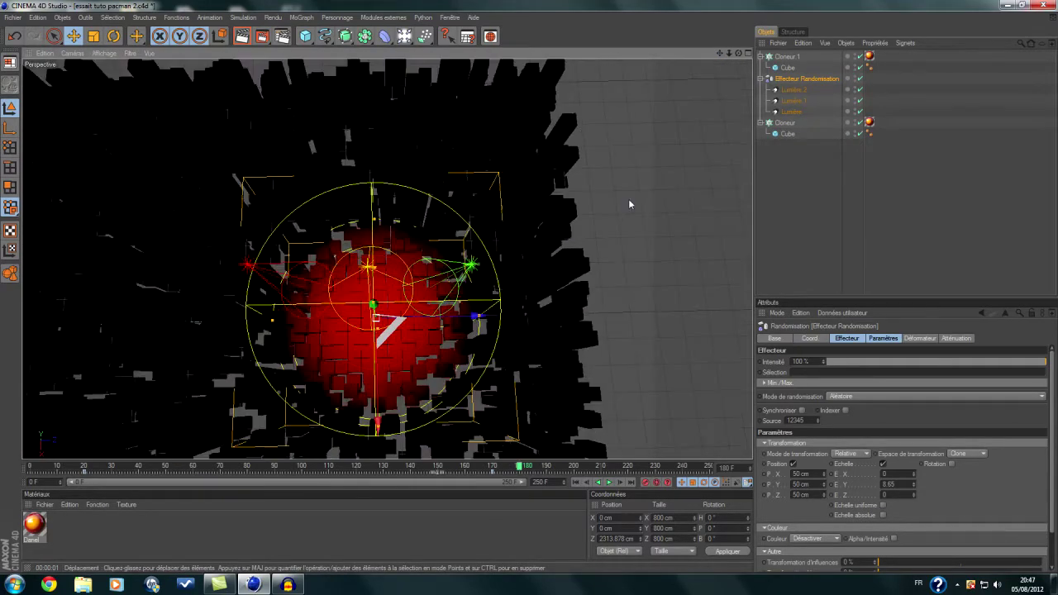
left_click_drag(719, 53, 831, 34)
left_click(291, 19)
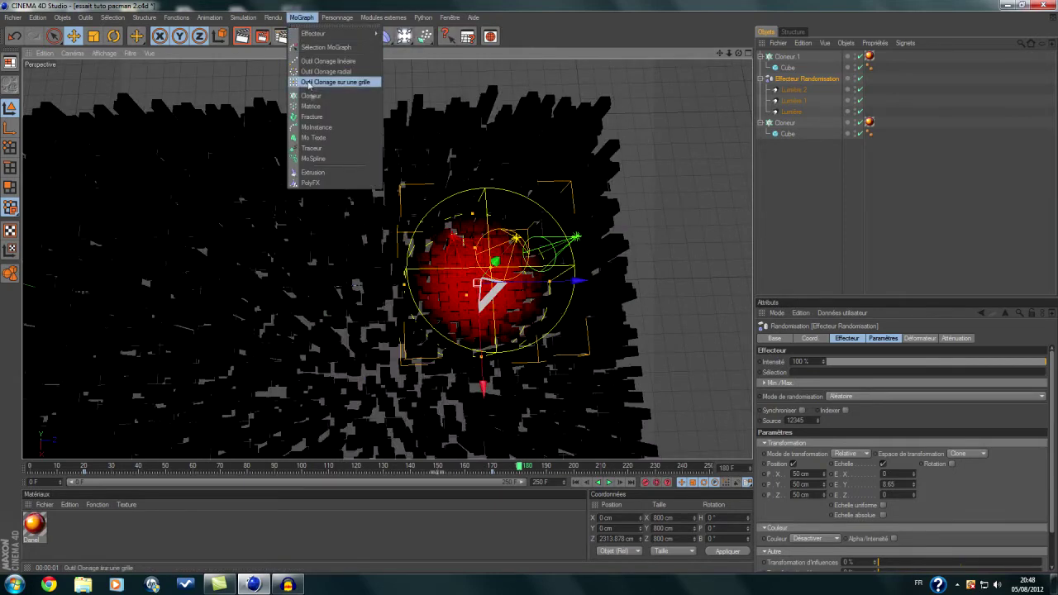
left_click(314, 137)
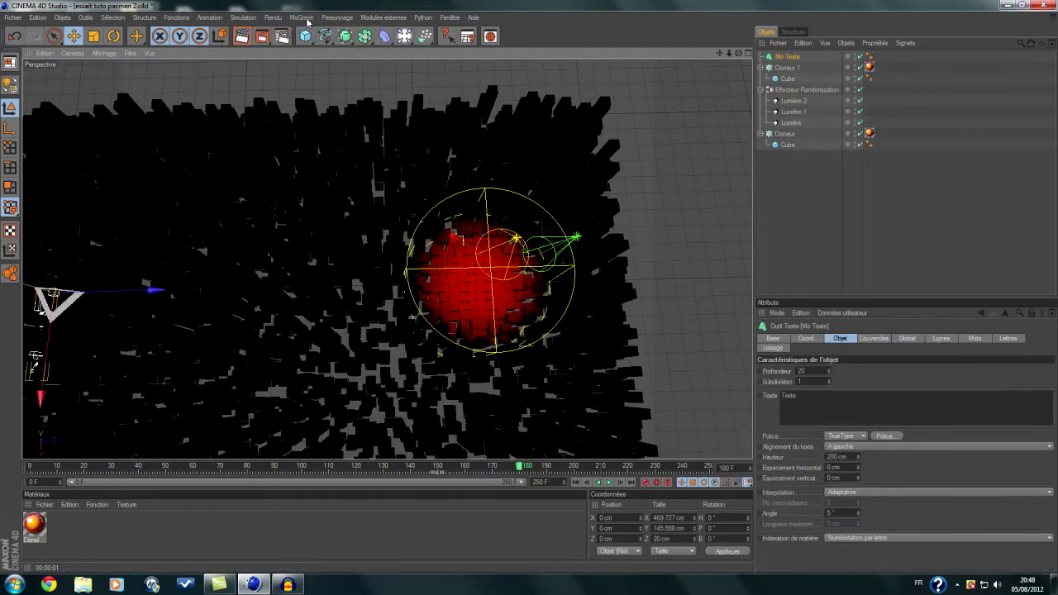
left_click(301, 18)
left_click(321, 139)
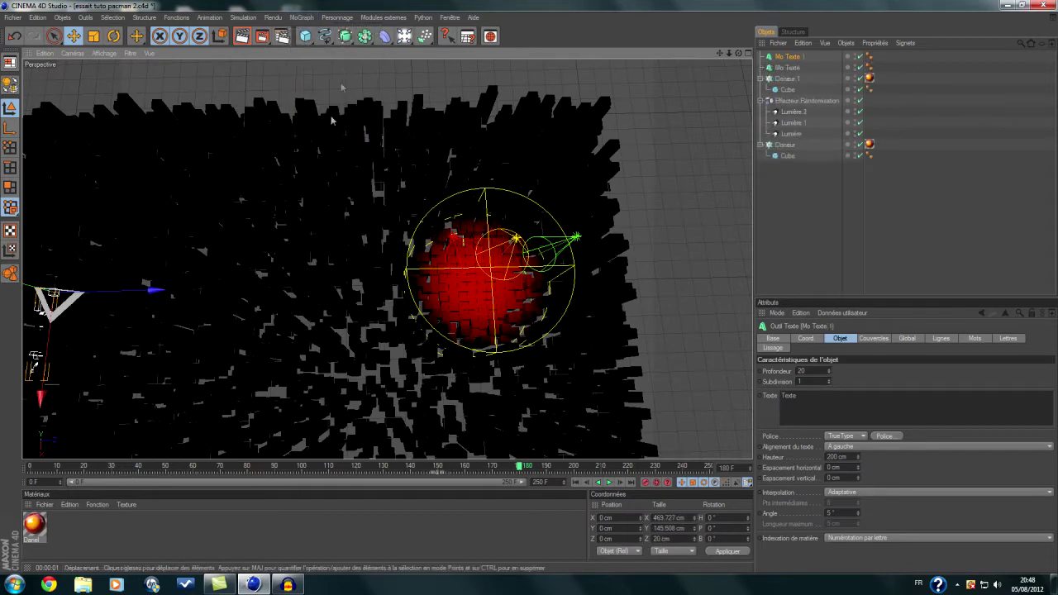
- Move both Mo Texte objects together along Z to about 2335 cm, onto the red clearing
left_click_drag(783, 57, 772, 57)
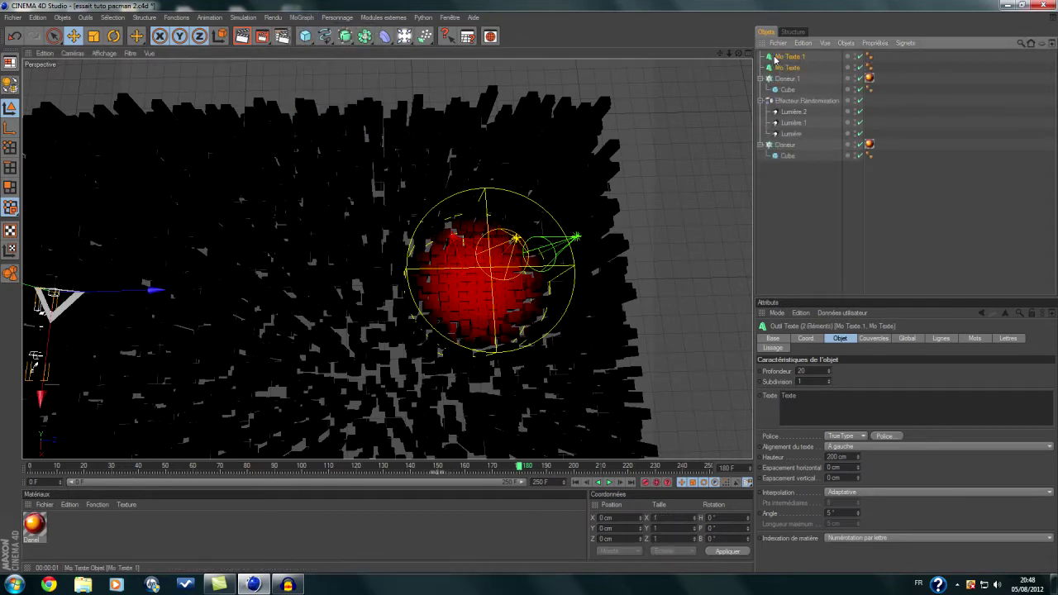
scroll(193, 255, "down", 3)
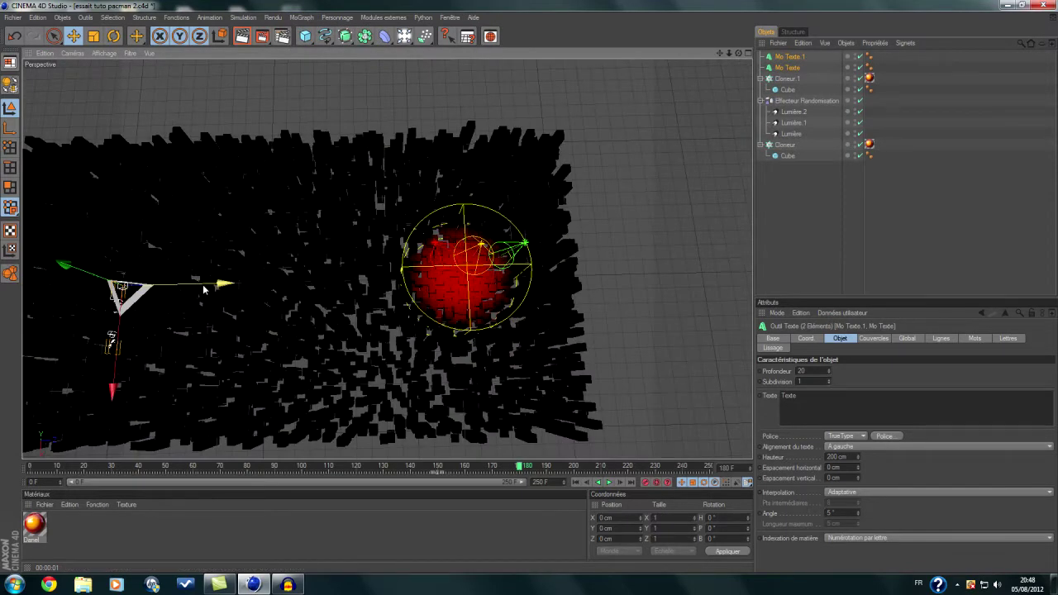
left_click_drag(191, 289, 187, 291)
left_click_drag(122, 289, 469, 286)
scroll(469, 285, "up", 3)
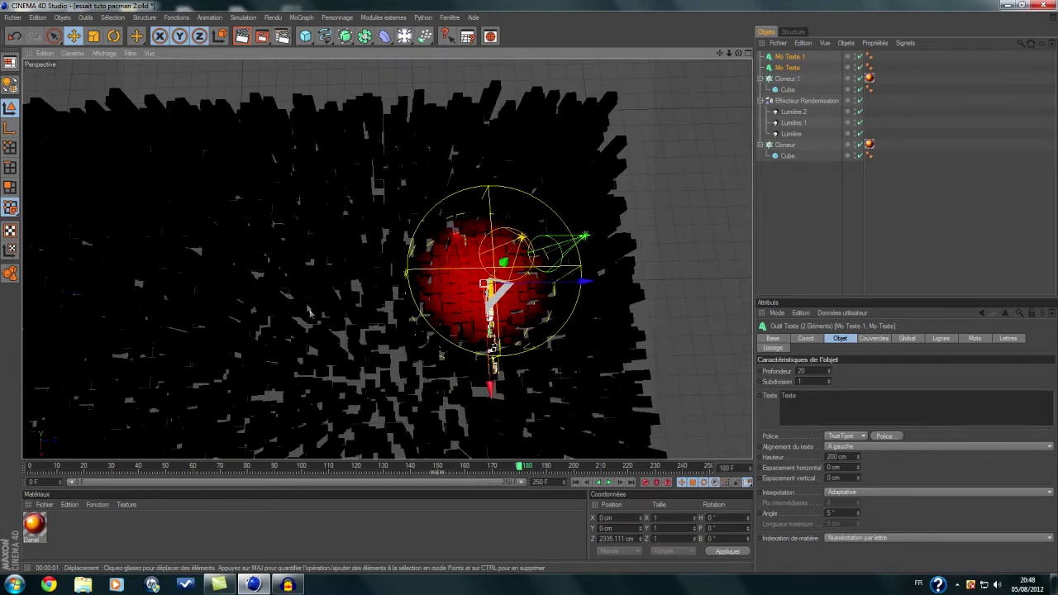
- Rotate both Mo Texte objects to P -90° and B 270° so they lie flat over the cubes
left_click(113, 35)
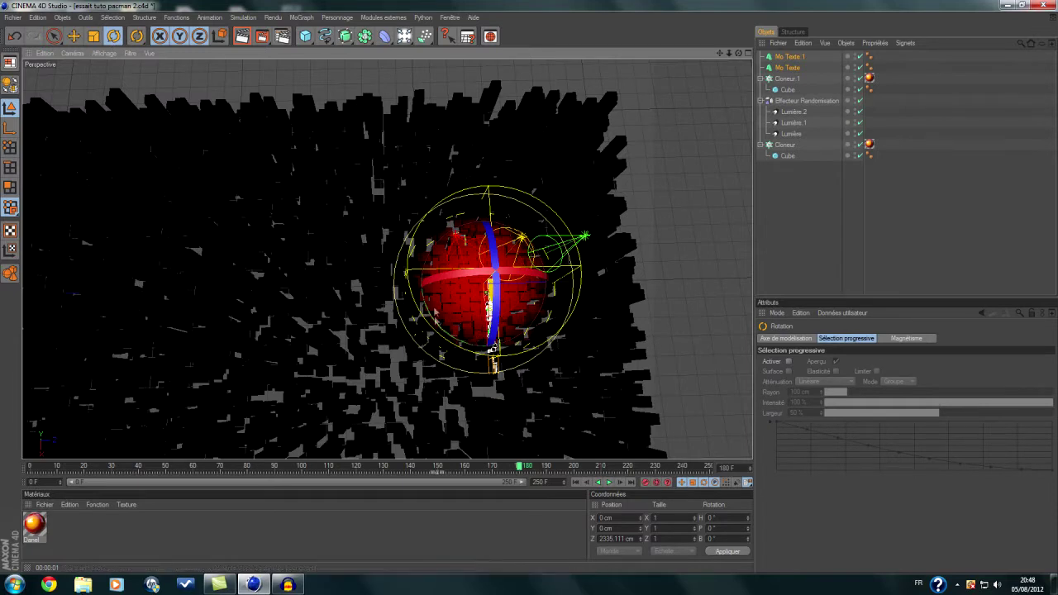
left_click_drag(452, 338, 487, 210)
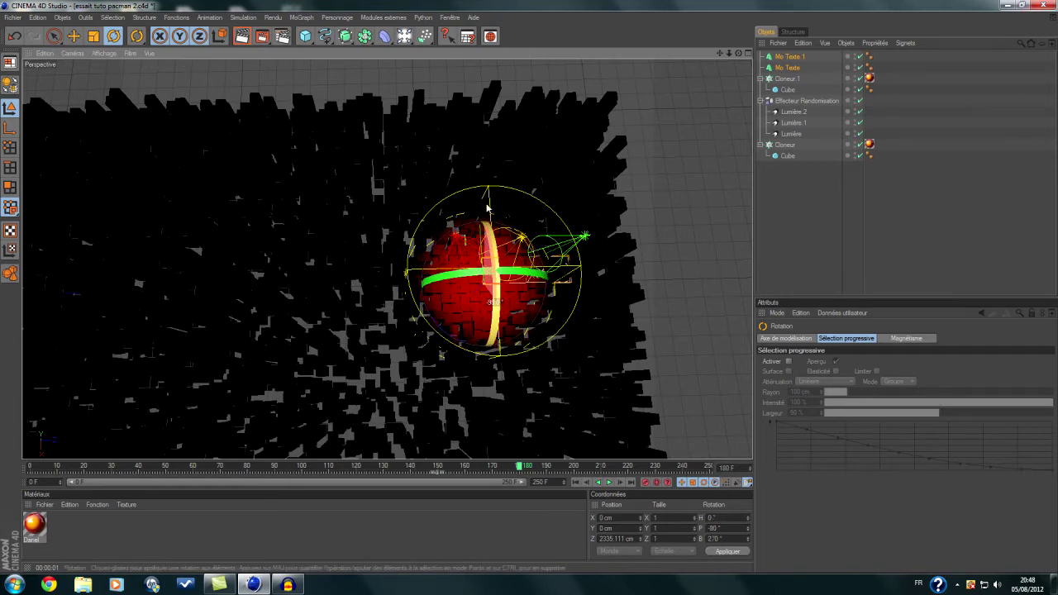
key("e")
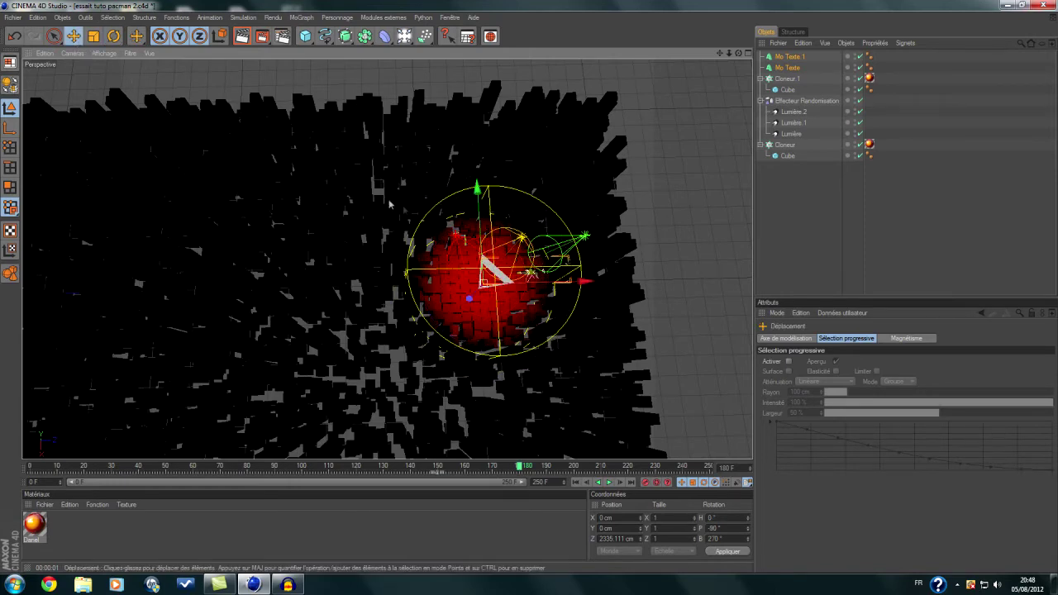
- Raise both texts above the cubes and centre them over the clearing at about X 31, Y 68, Z 2102 cm
scroll(390, 203, "down", 2)
left_click_drag(460, 296, 462, 294)
left_click_drag(543, 261, 511, 223)
left_click_drag(438, 184, 438, 188)
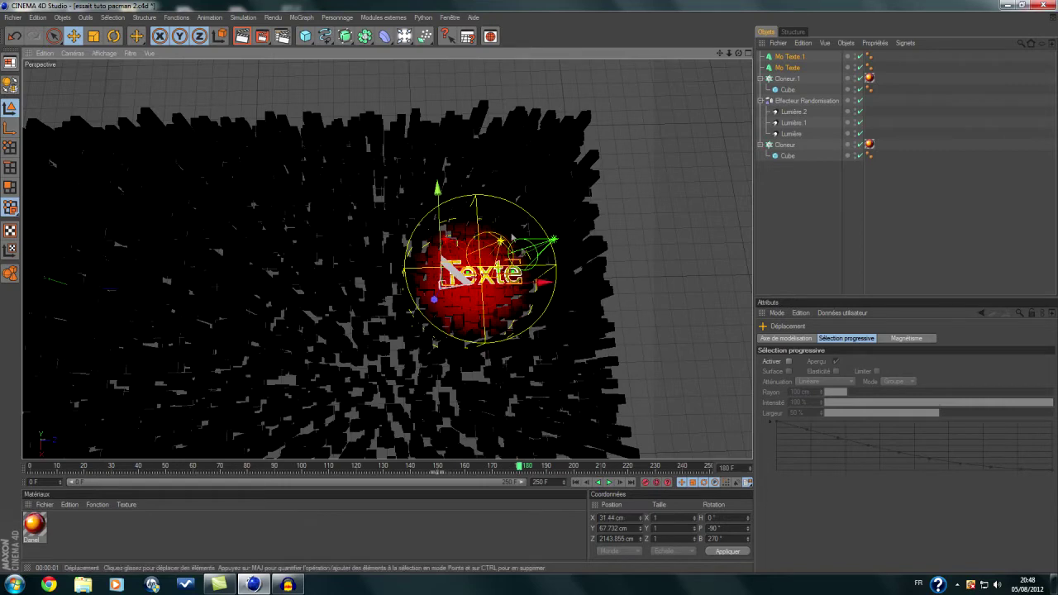
left_click_drag(546, 281, 549, 281)
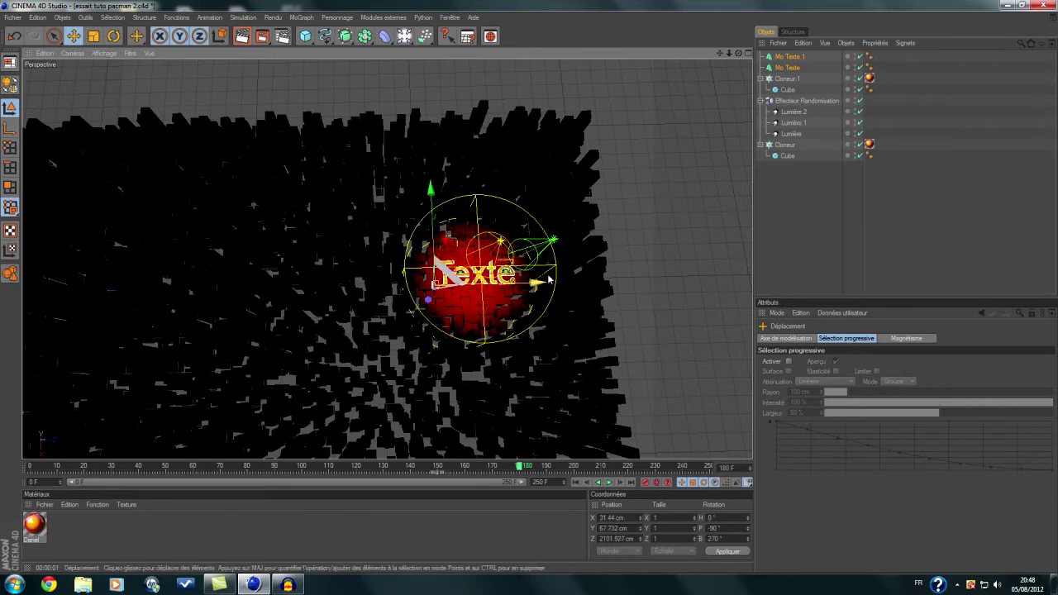
scroll(522, 246, "up", 2)
left_click_drag(720, 53, 620, 49)
- Change the text of both Mo Texte objects to "HaDocK"
left_click(783, 56)
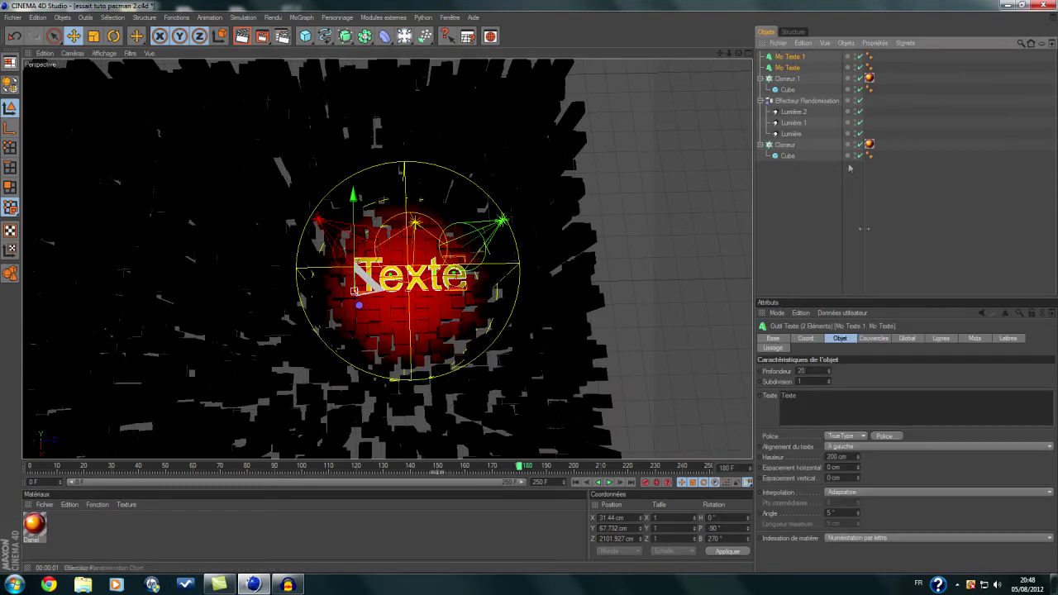
left_click(814, 410)
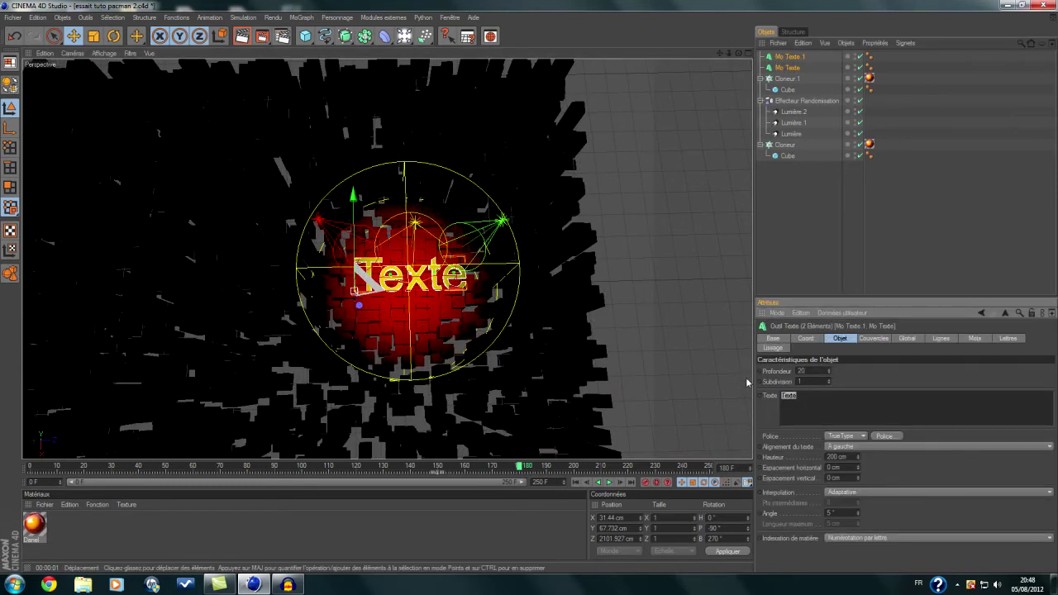
type("Hal")
type("D")
type("ocK")
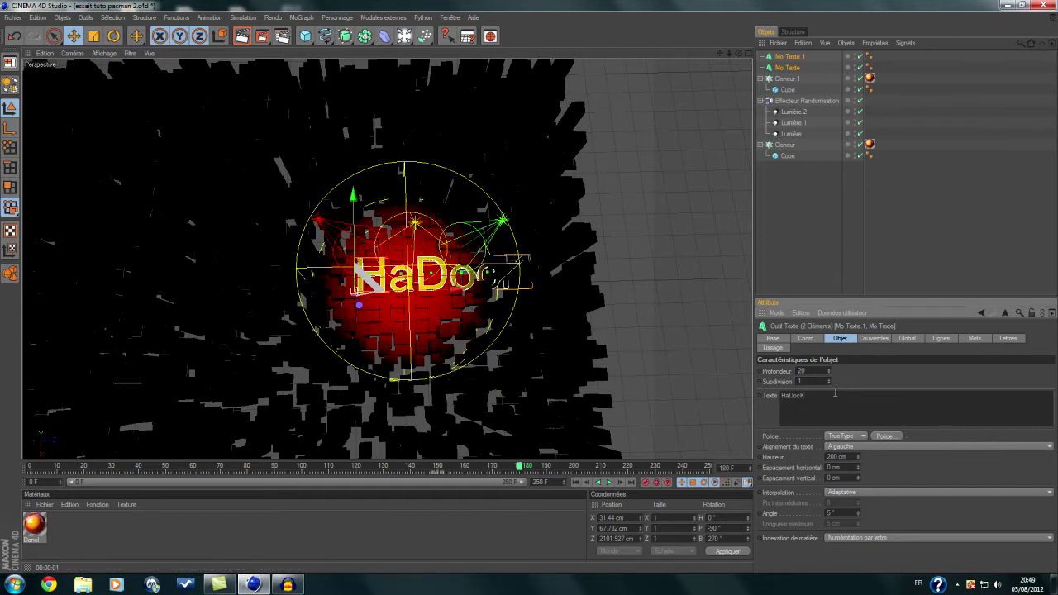
- Set the font of both Mo Texte objects to VAL
left_click(884, 435)
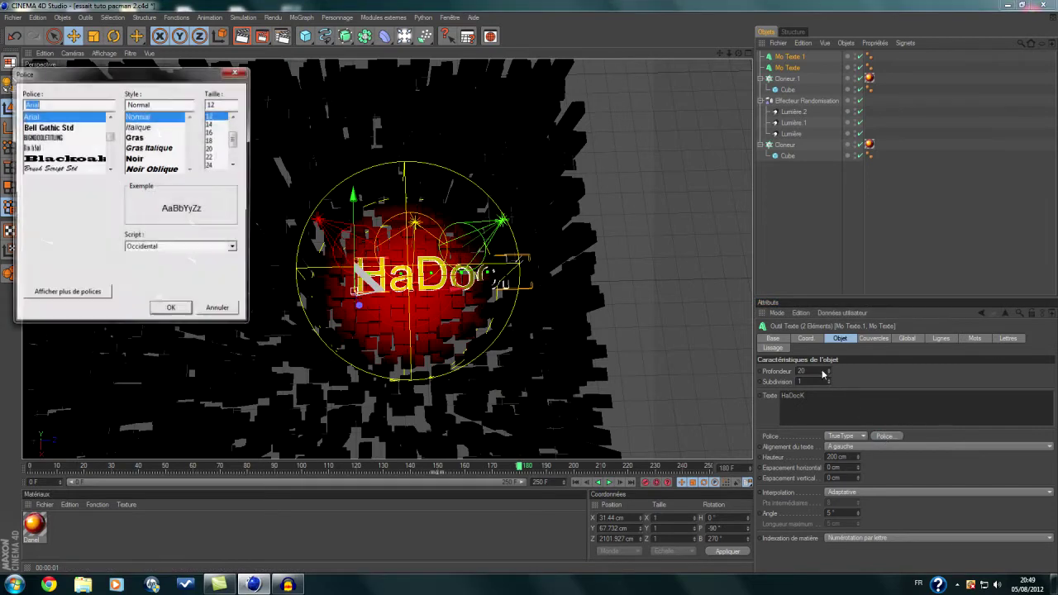
type("v")
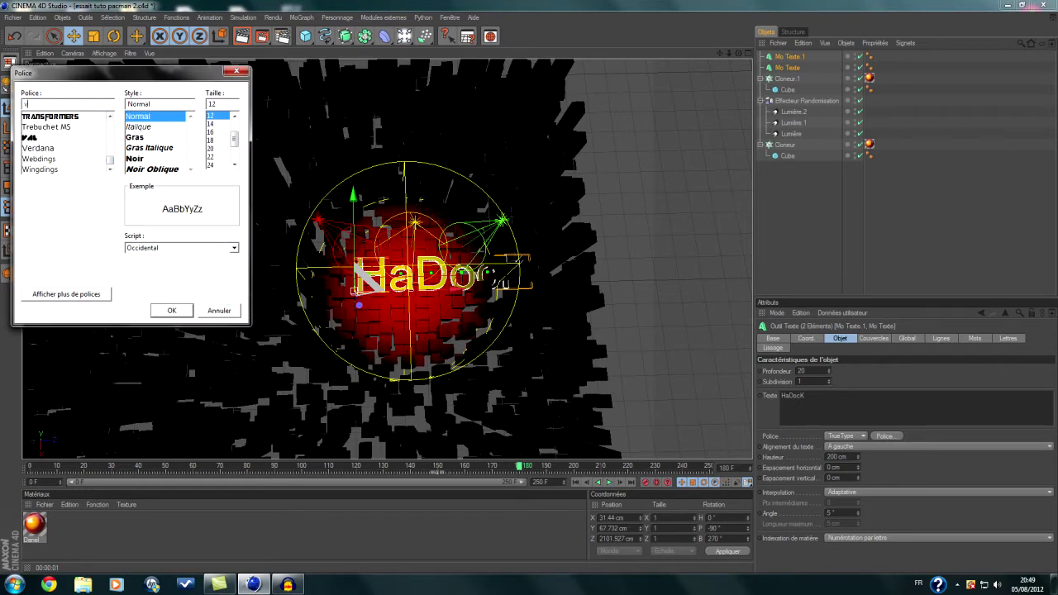
left_click(44, 138)
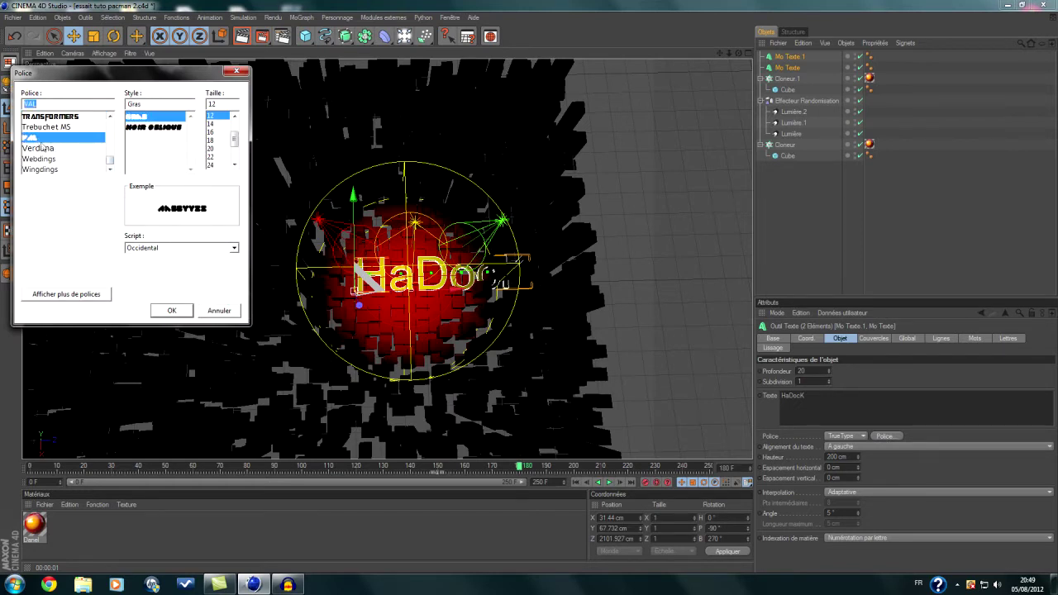
left_click(172, 310)
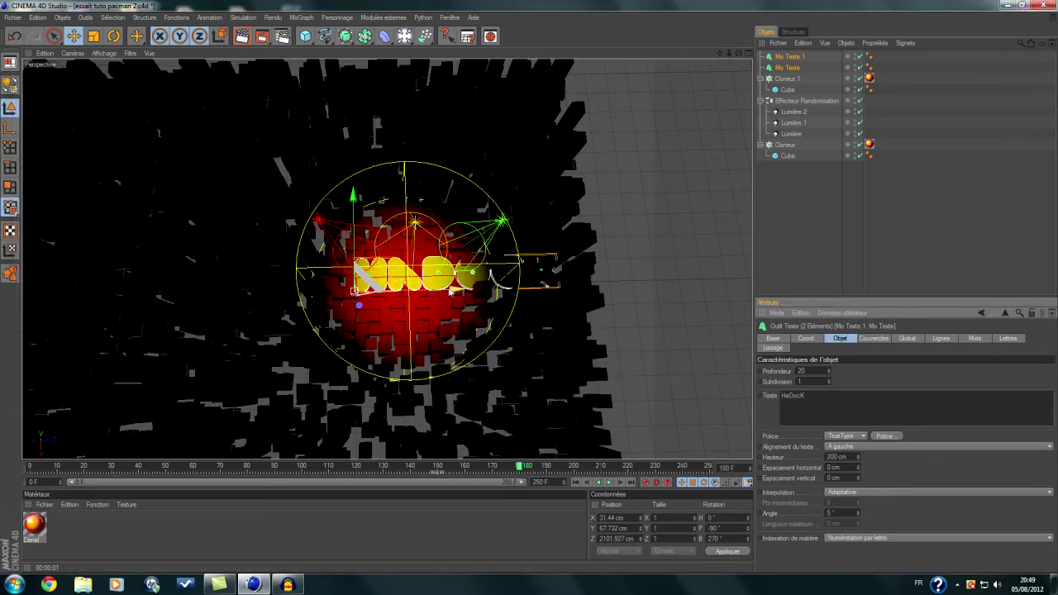
- Scale both Mo Texte objects down, centre them over the clearing at about Z 2070 cm, and test-render the view
left_click_drag(521, 259, 487, 263)
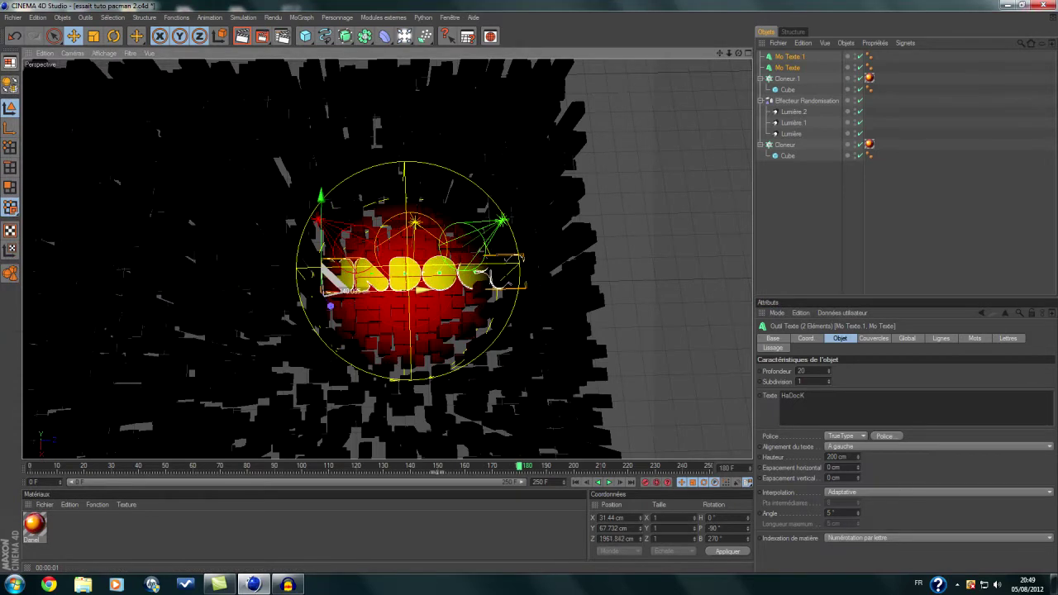
left_click(94, 37)
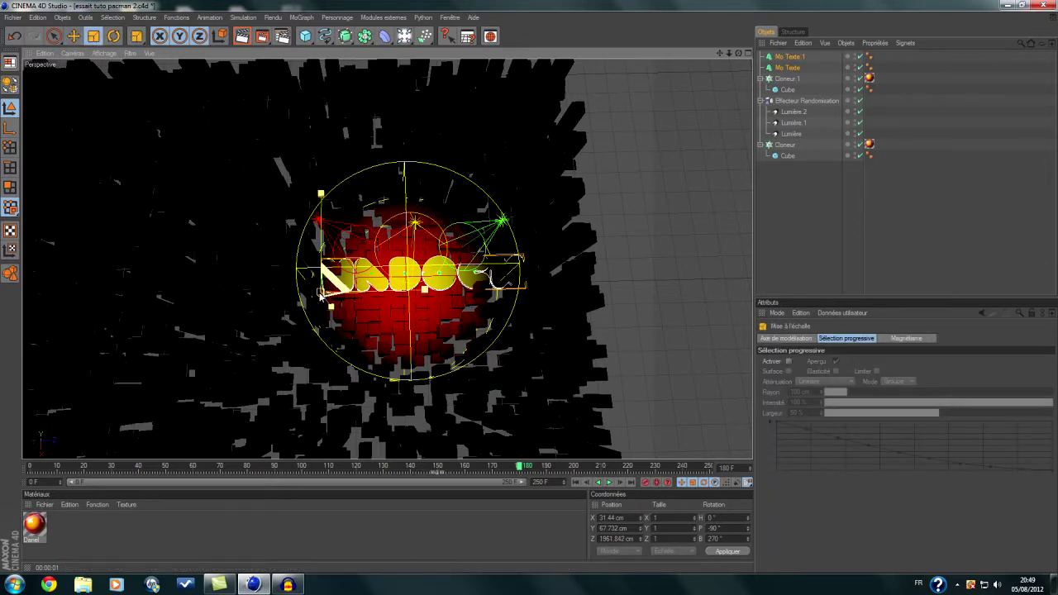
left_click_drag(322, 266, 320, 271)
key("e")
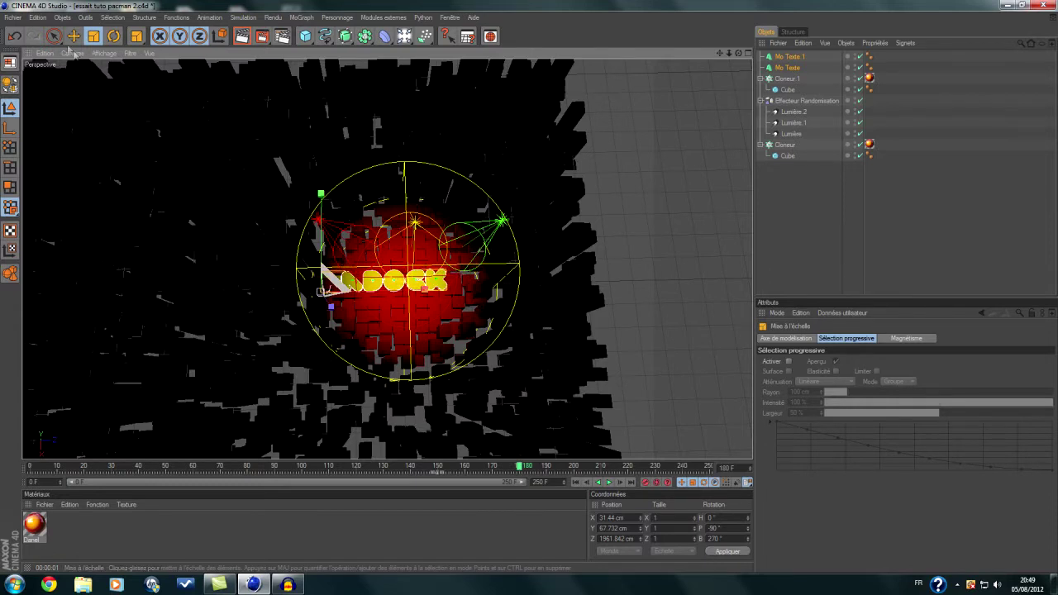
left_click_drag(396, 288, 449, 288)
scroll(459, 263, "up", 4)
scroll(459, 263, "up", 3)
left_click(241, 36)
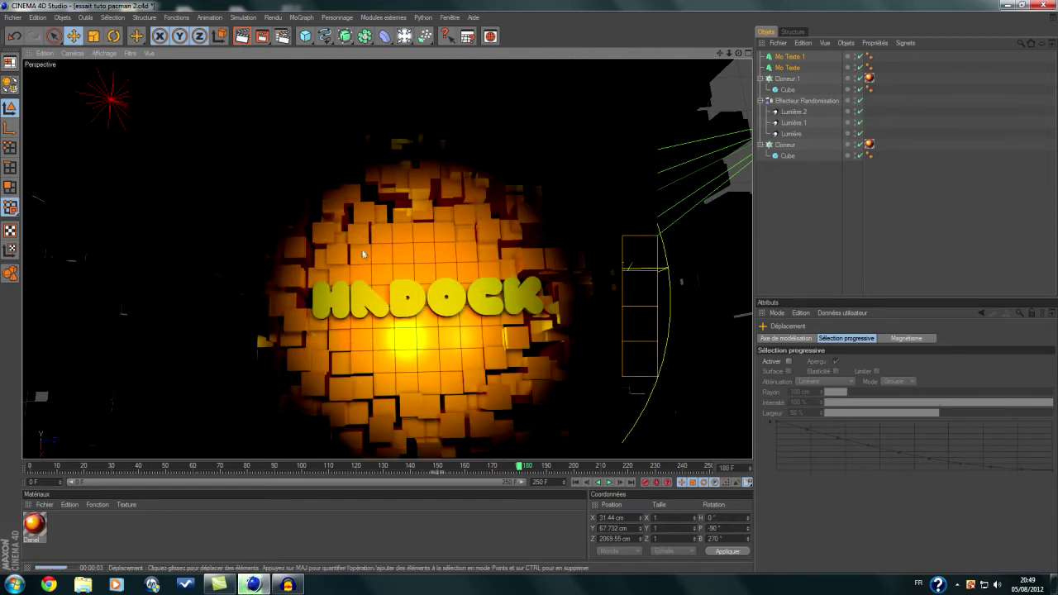
- Scale both texts down slightly more, to a height of about 112 cm, and recentre them at about Z 2082 cm
scroll(363, 251, "down", 1)
left_click(93, 36)
left_click_drag(310, 316, 331, 325)
left_click(73, 36)
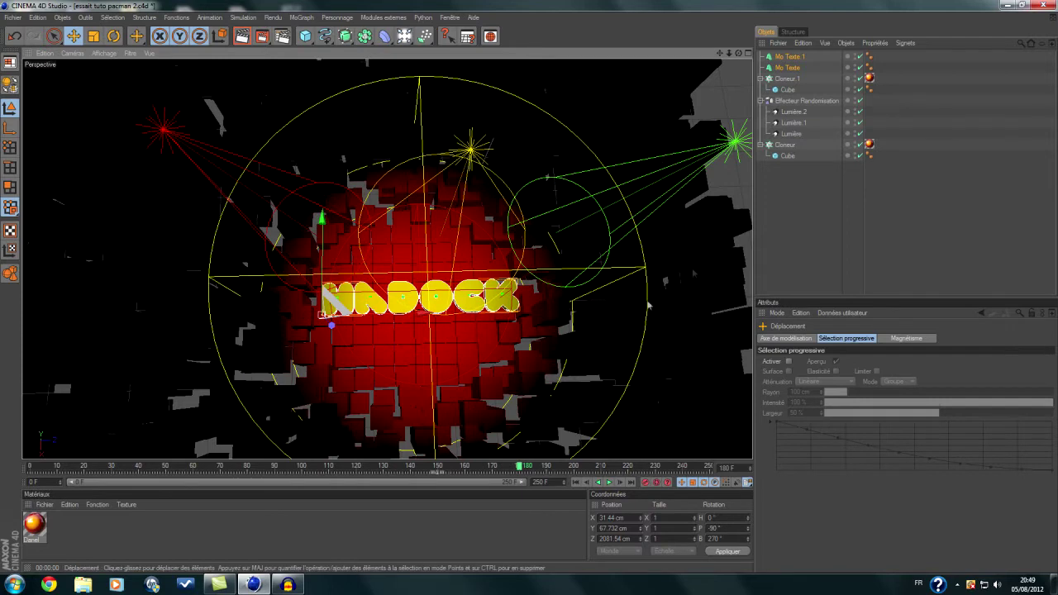
- Give Mo Texte 1 "Couvercle et biseau" caps at start and end with a 6 cm radius, and test-render the view
left_click(790, 57)
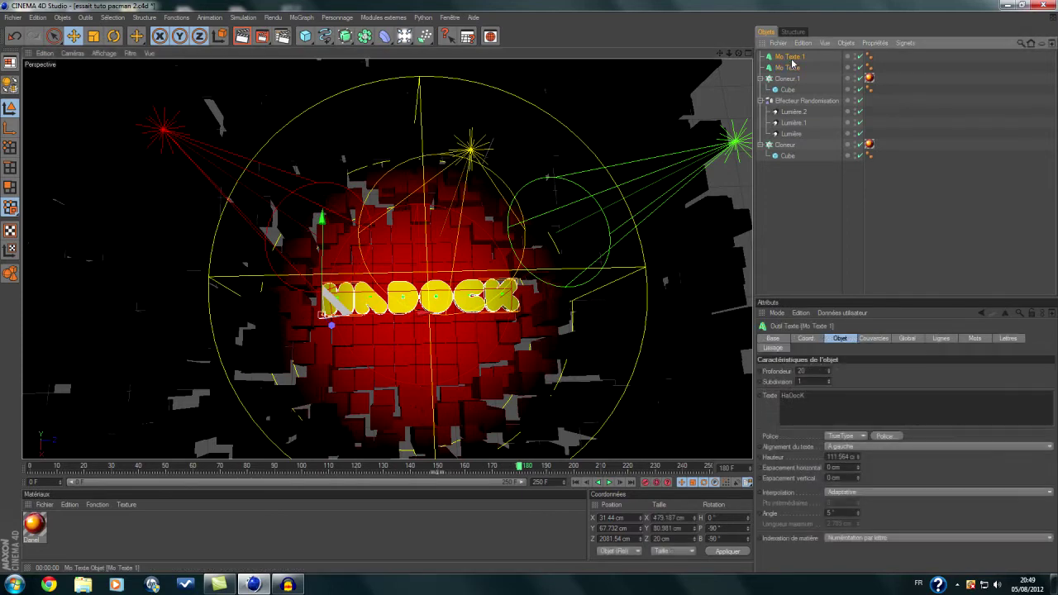
left_click(873, 339)
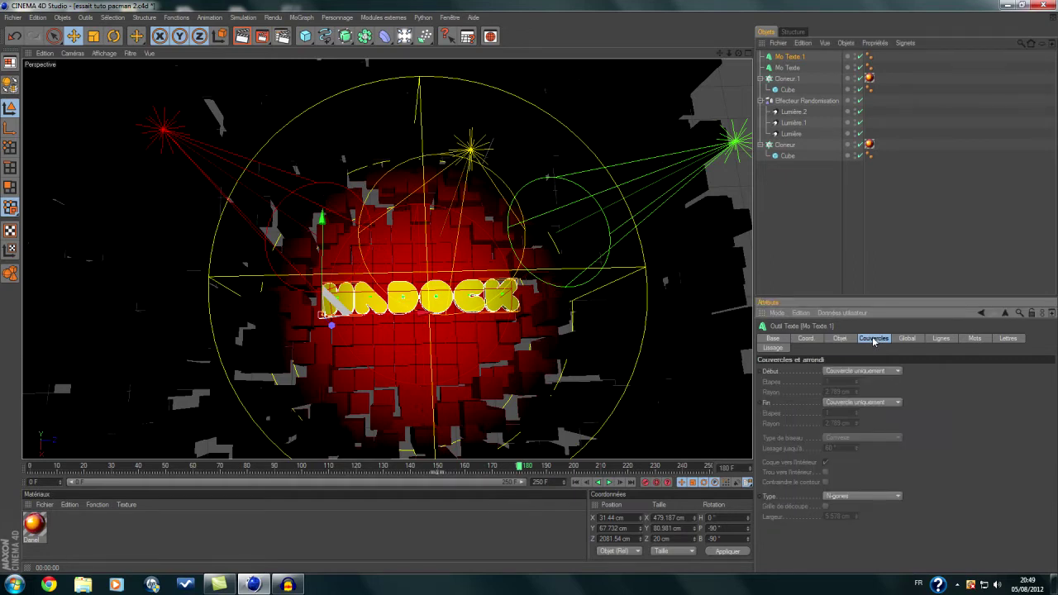
left_click(841, 372)
left_click(847, 411)
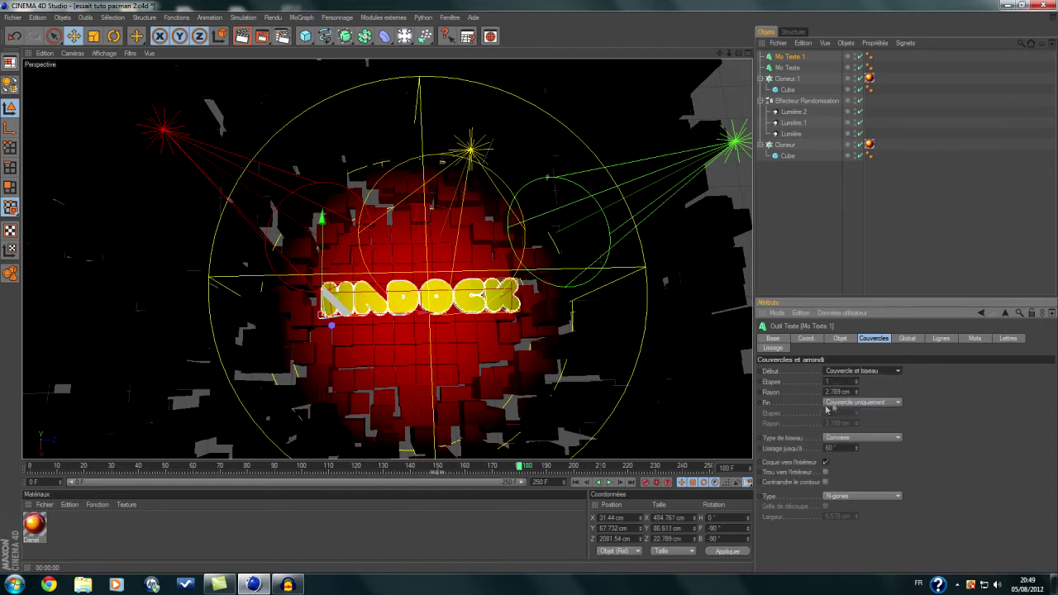
left_click(829, 404)
left_click(851, 445)
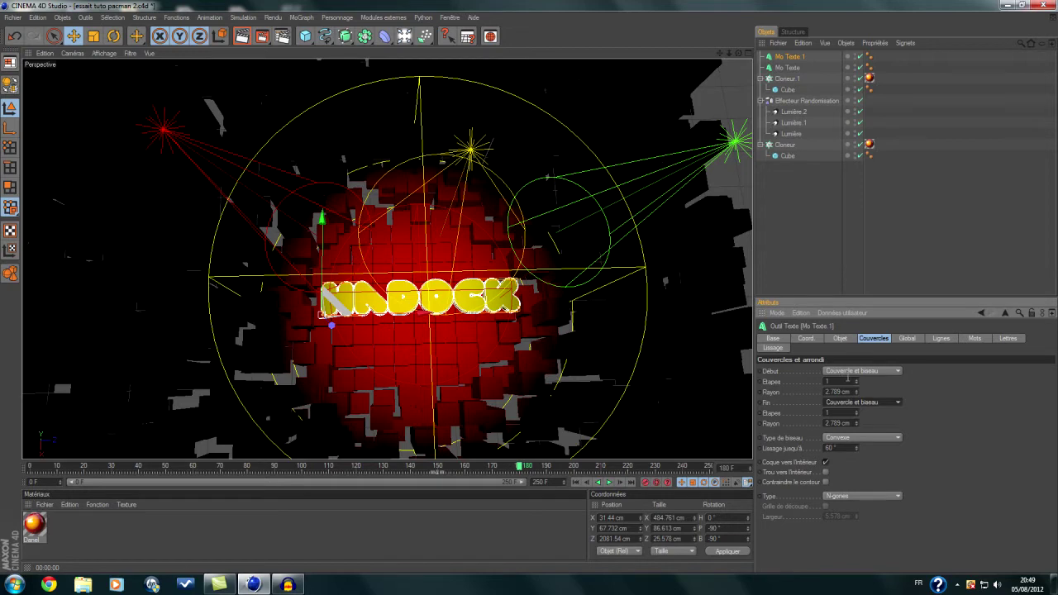
left_click_drag(856, 395, 822, 392)
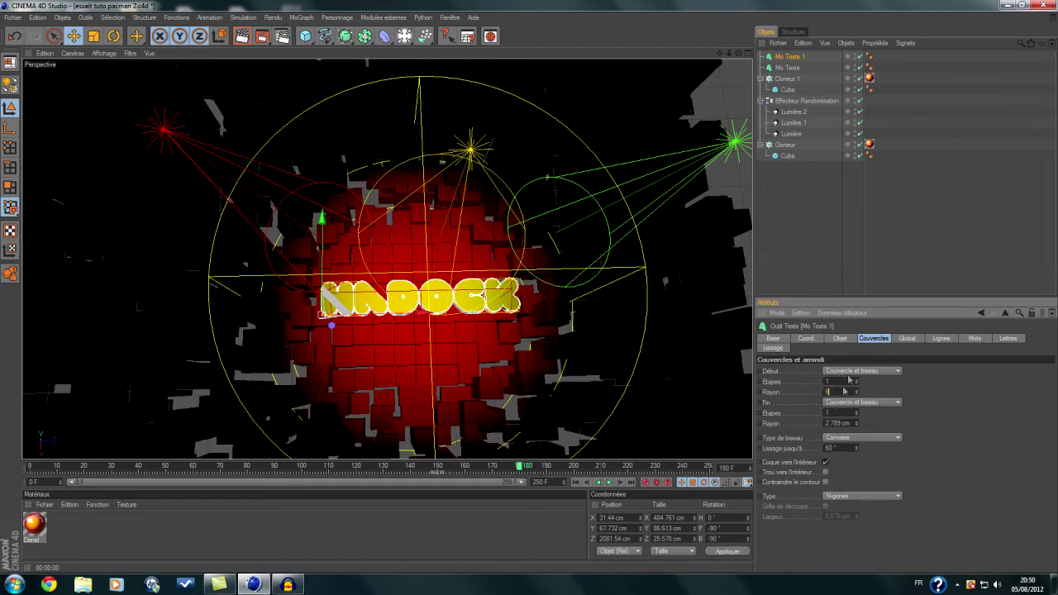
key("Return")
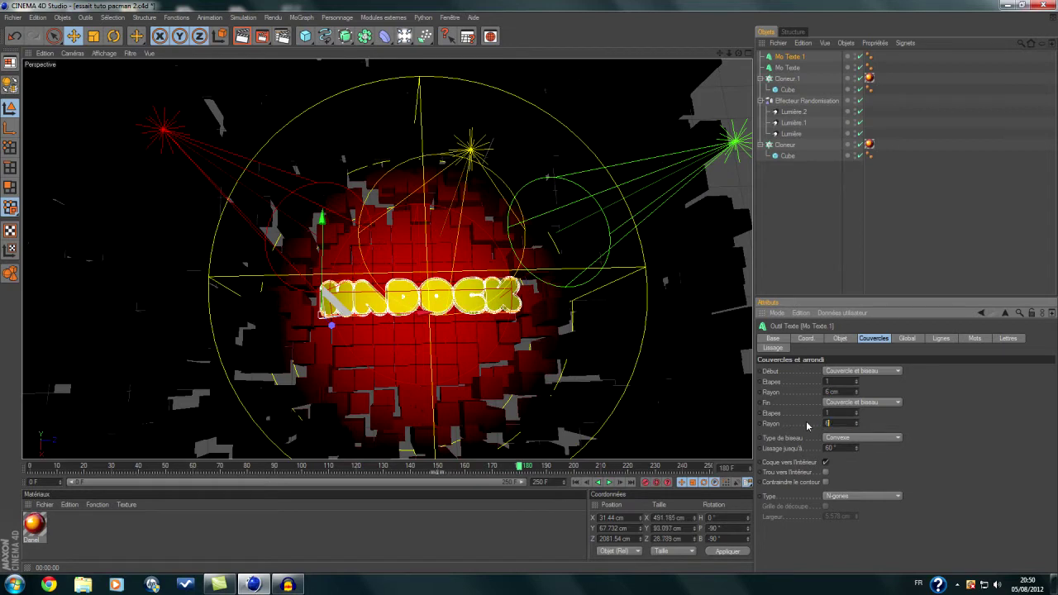
key("Return")
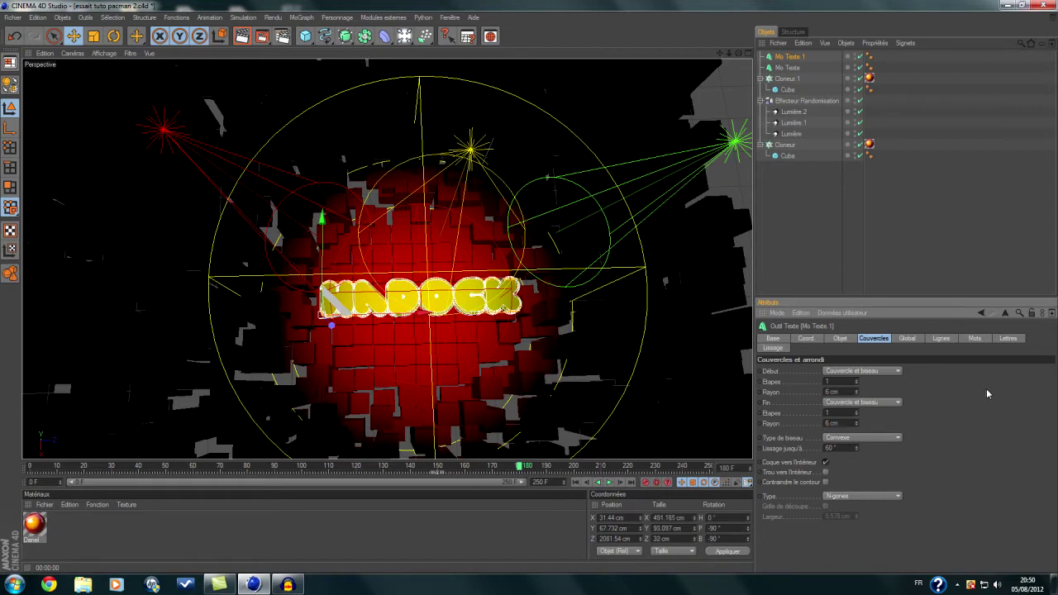
left_click(240, 38)
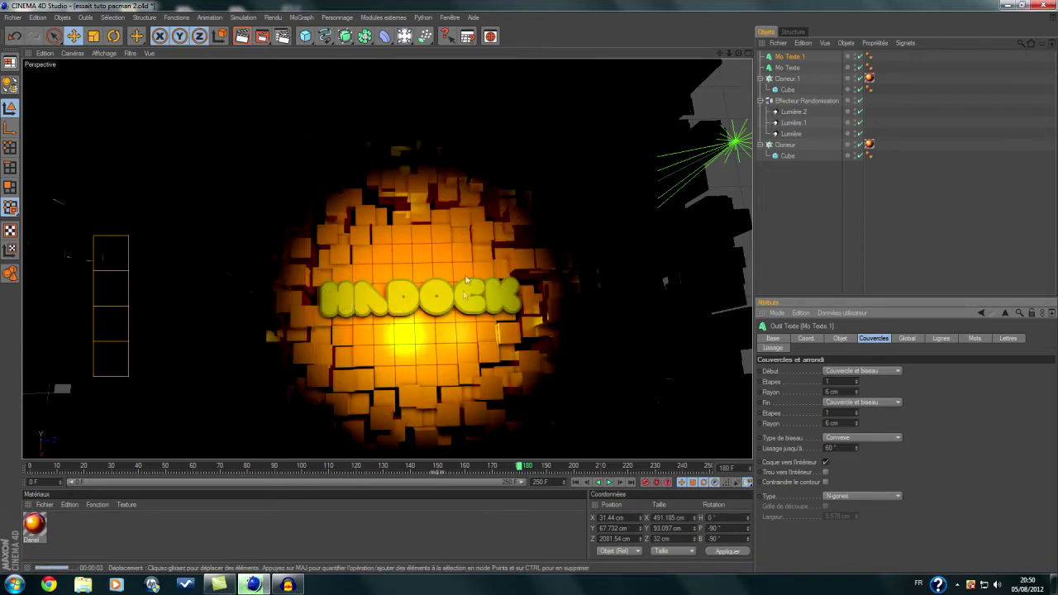
- Lower Mo Texte 1 to about Y 52 cm, beneath the front text, and check it with a test render
scroll(419, 317, "up", 3)
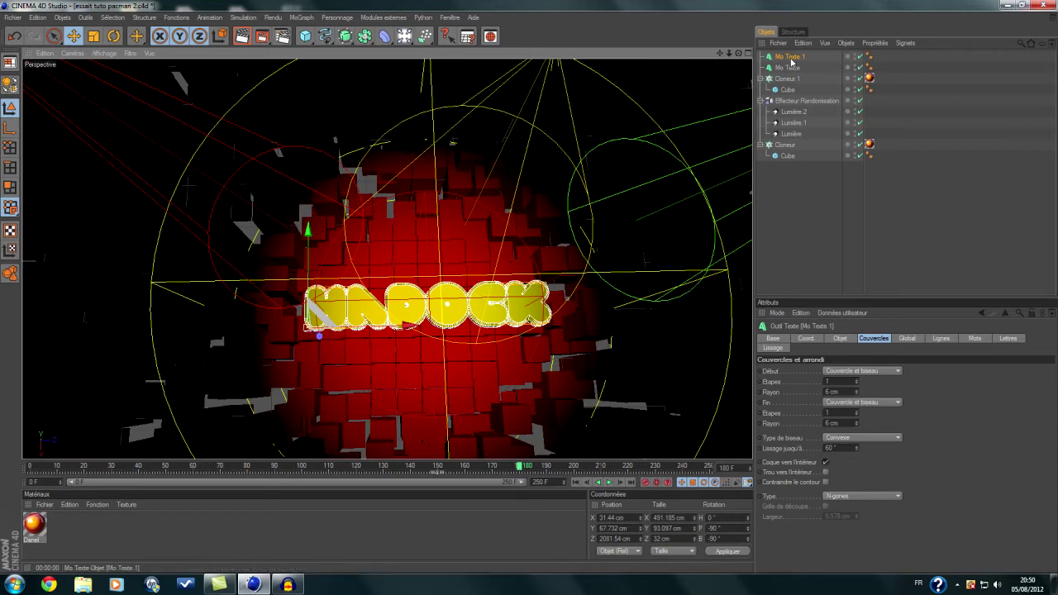
left_click_drag(488, 175, 478, 301, "alt")
left_click_drag(316, 329, 168, 61)
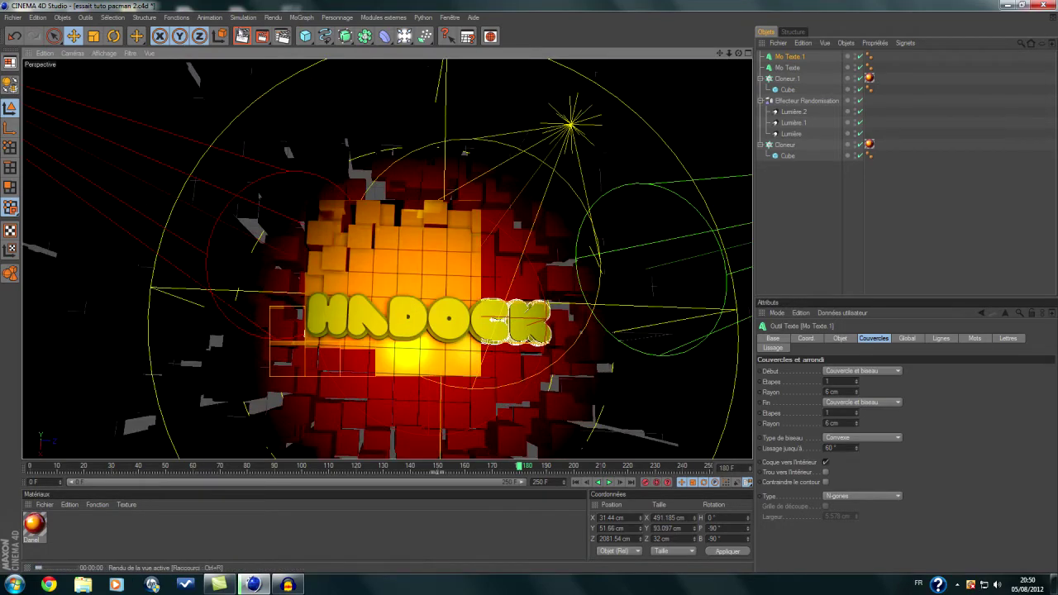
left_click_drag(477, 287, 483, 260, "alt")
scroll(484, 259, "up", 1)
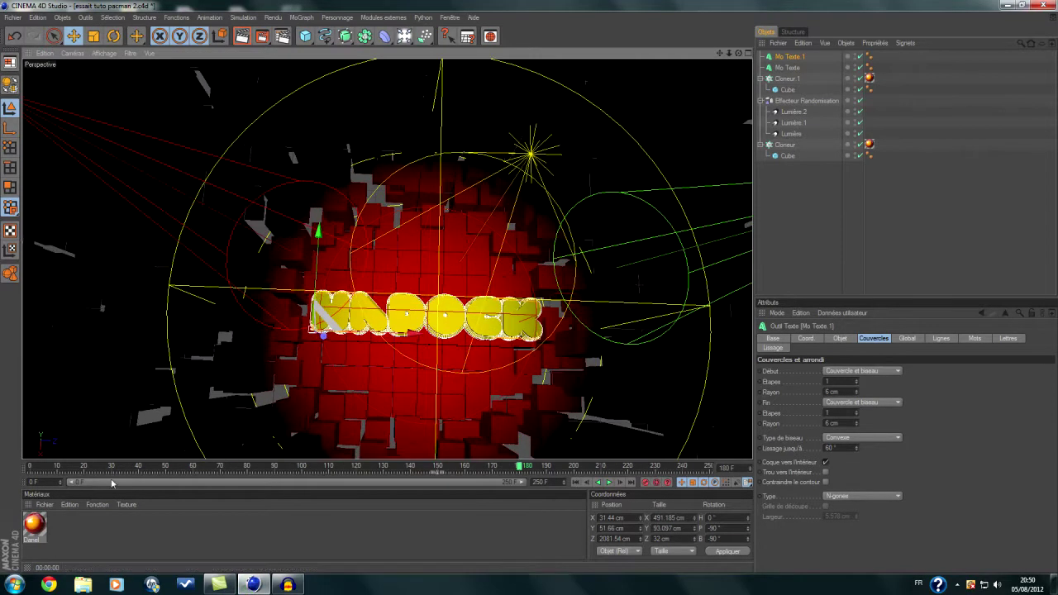
- Create a new material and set its colour to black (0, 0, 0)
left_click(41, 503)
left_click(71, 367)
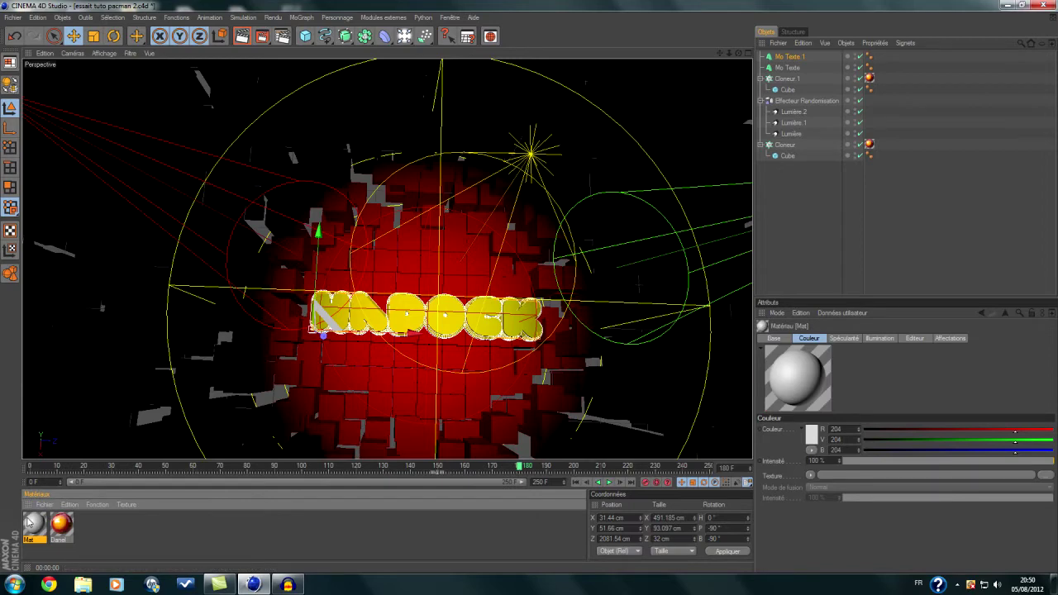
double_click(32, 522)
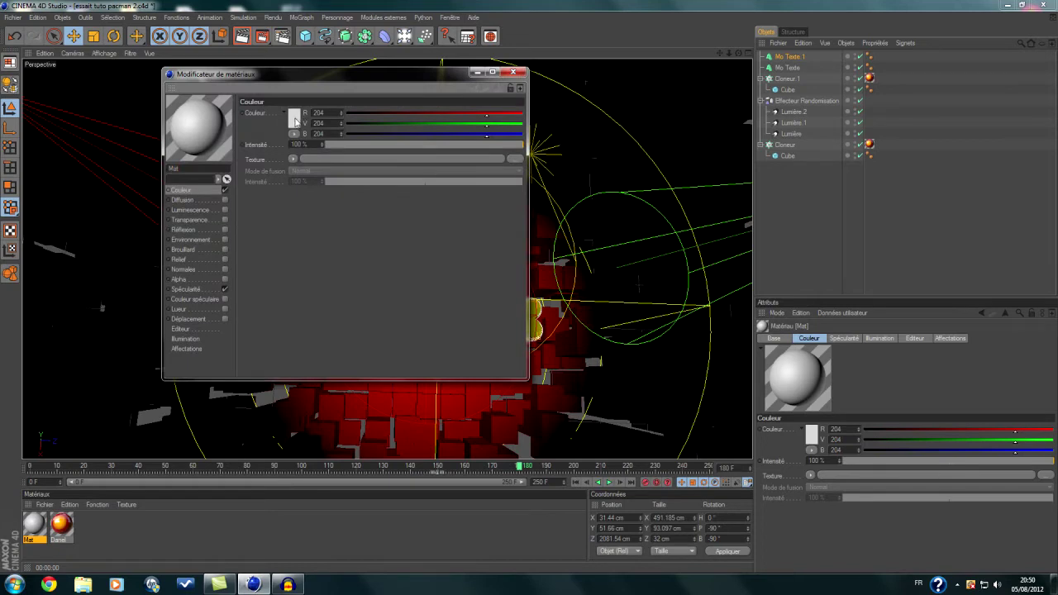
left_click(294, 118)
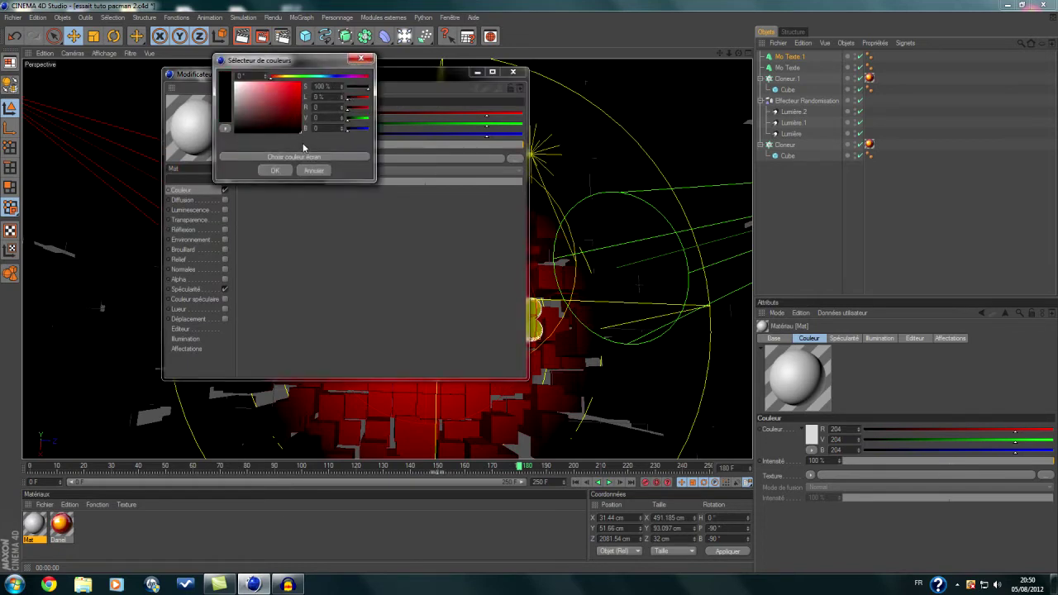
left_click(276, 172)
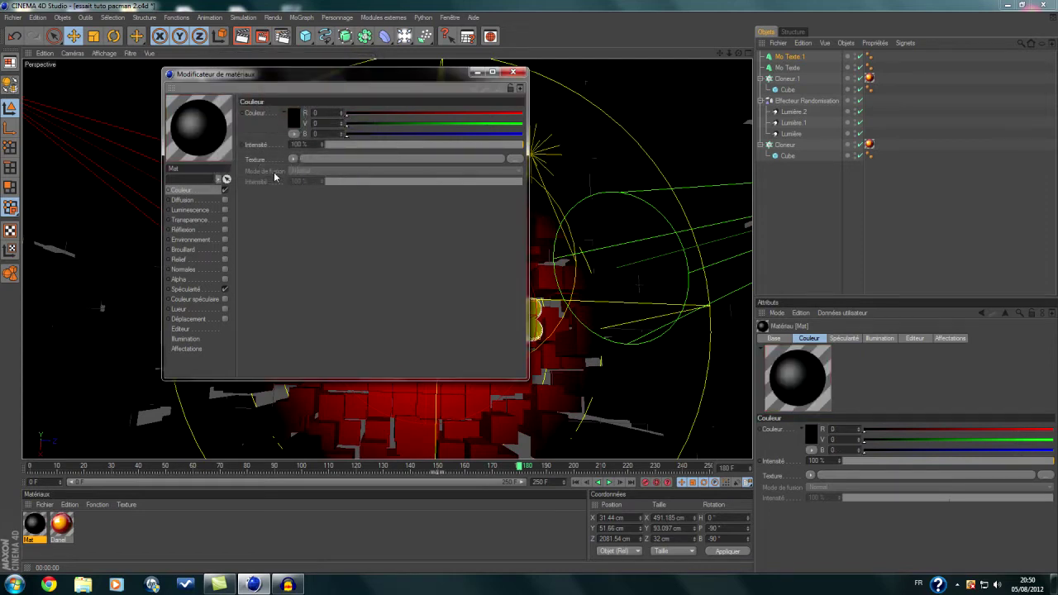
- Disable the black material's specularity and enable reflection at 15% intensity
left_click(225, 289)
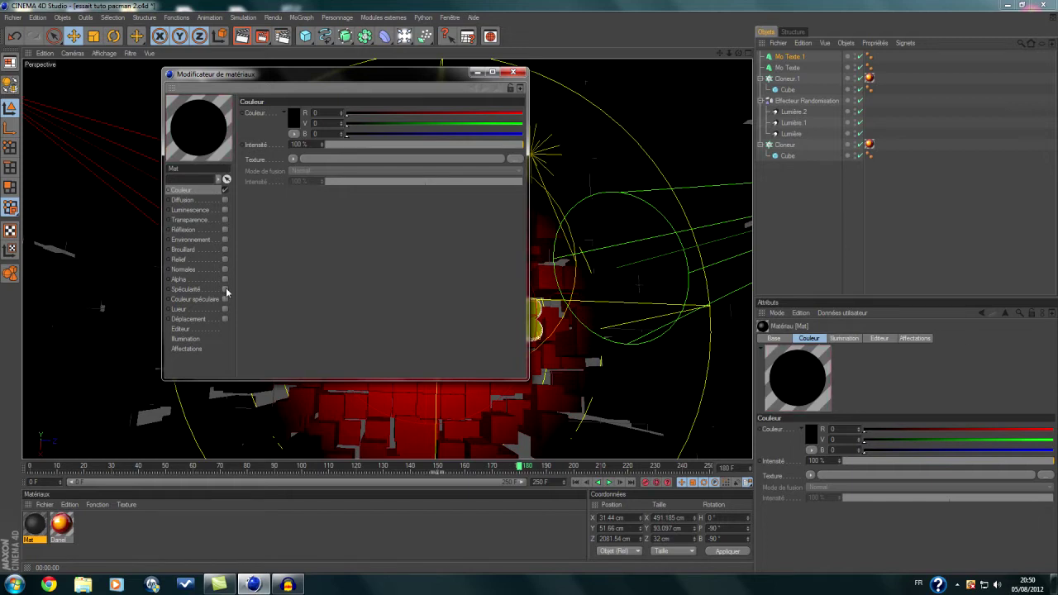
left_click(224, 230)
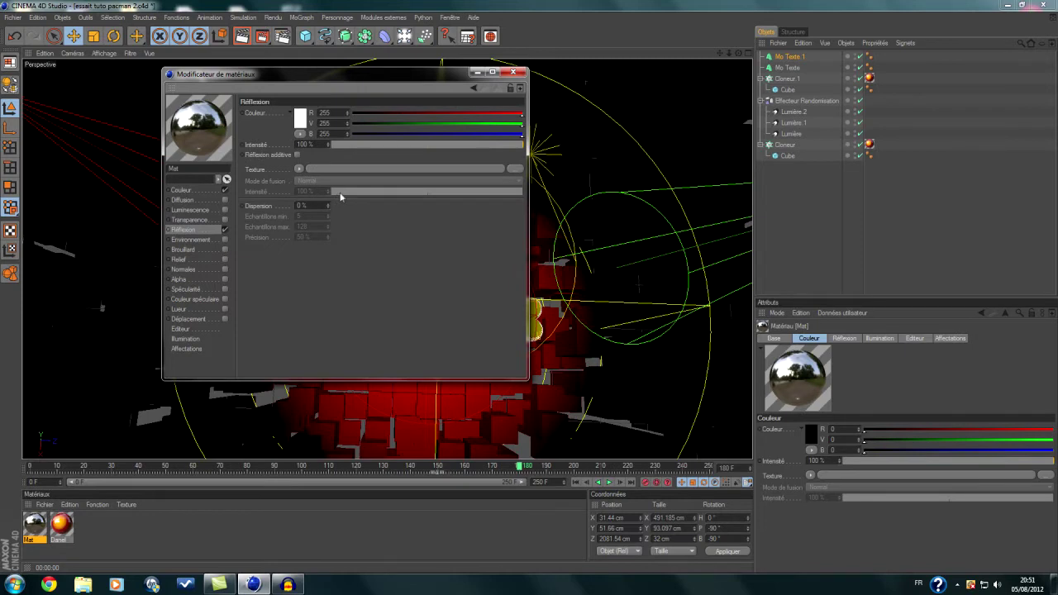
left_click(356, 146)
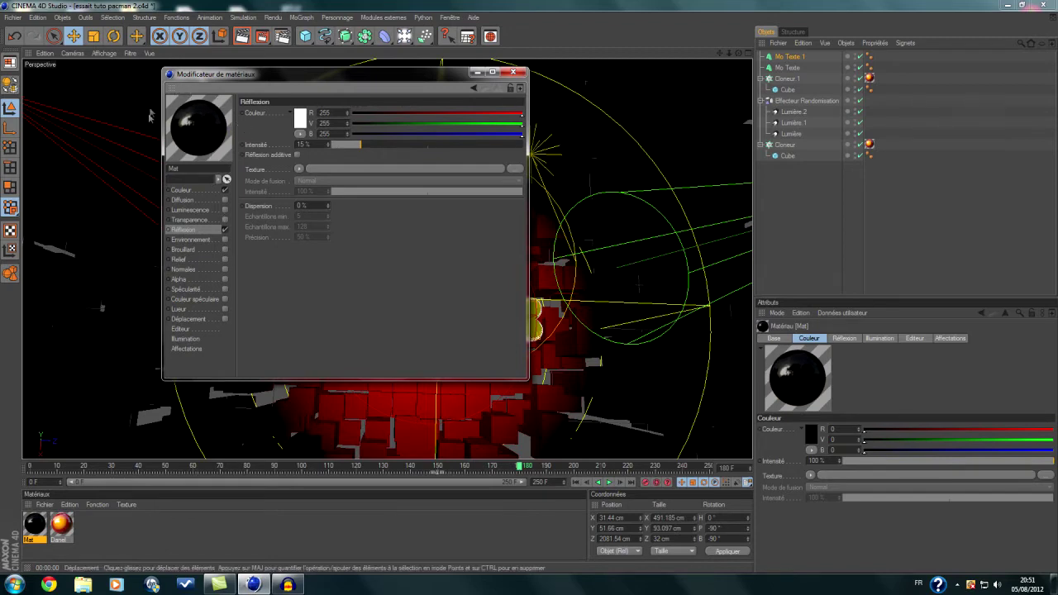
left_click(513, 72)
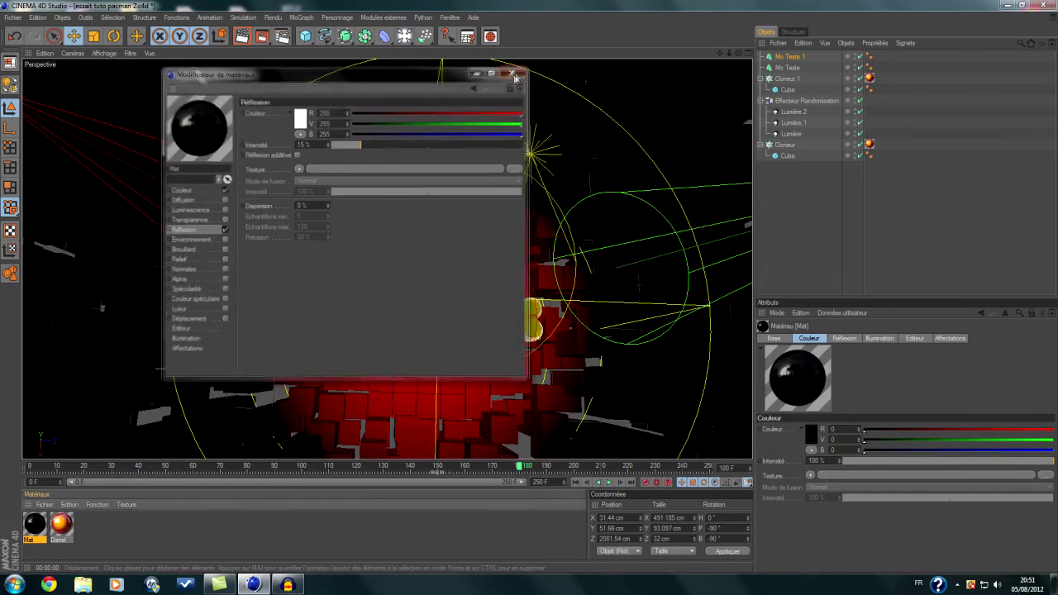
- Apply the black material to Mo Texte 1 and test-render the view
left_click_drag(32, 531, 796, 59)
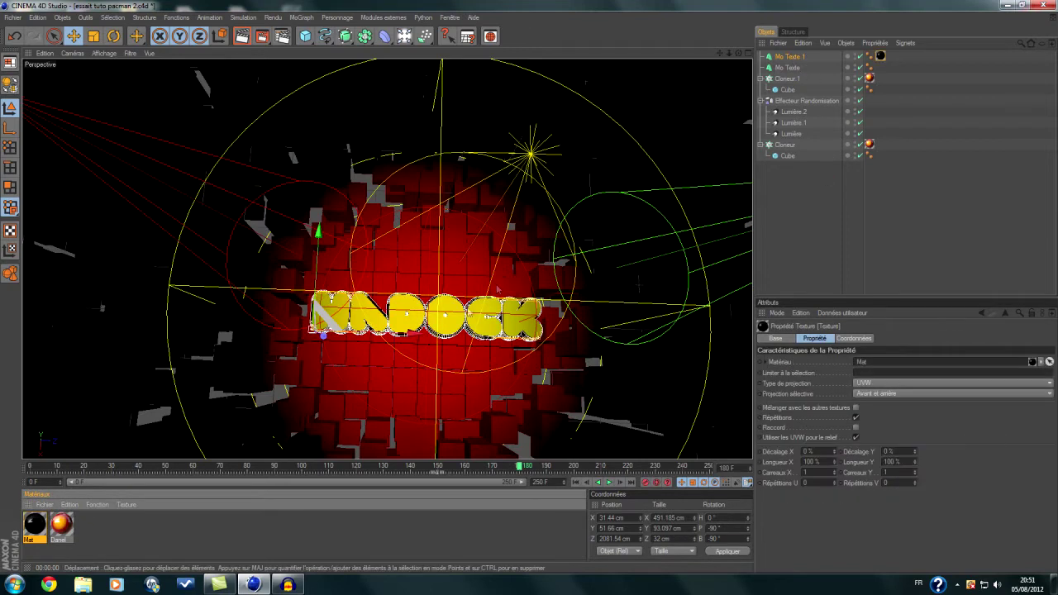
key("ctrl+r")
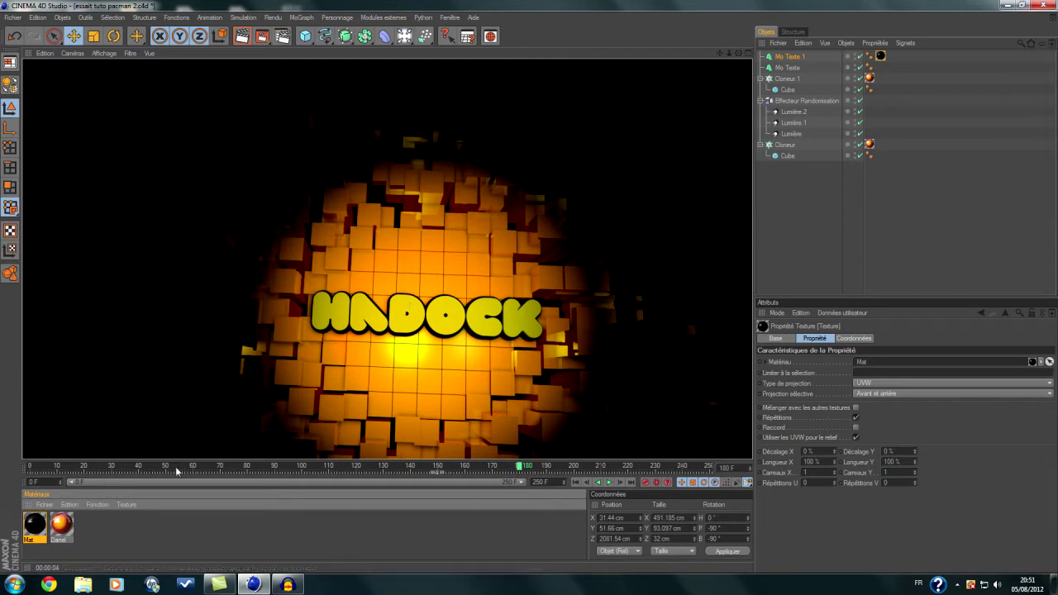
left_click(111, 529)
- Create a second material and set its colour to yellow (255, 221, 0)
left_click(44, 505)
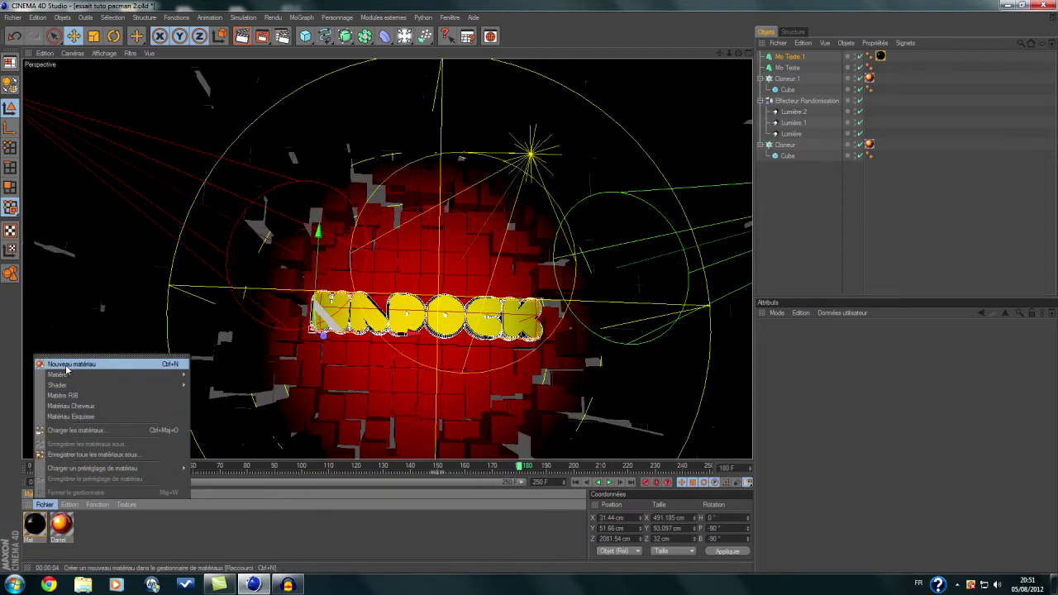
left_click(68, 365)
double_click(33, 526)
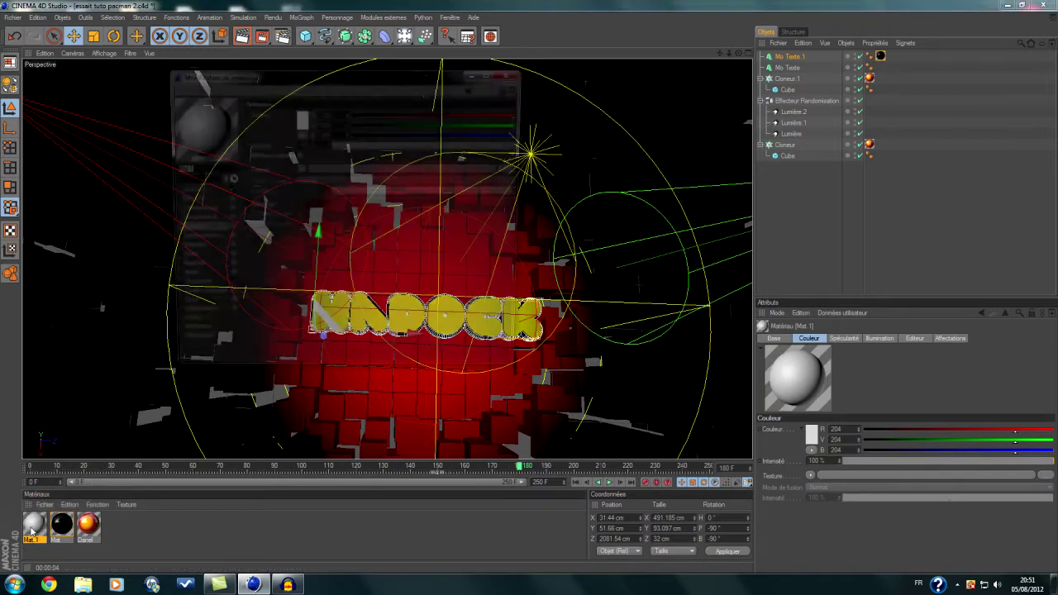
left_click(205, 189)
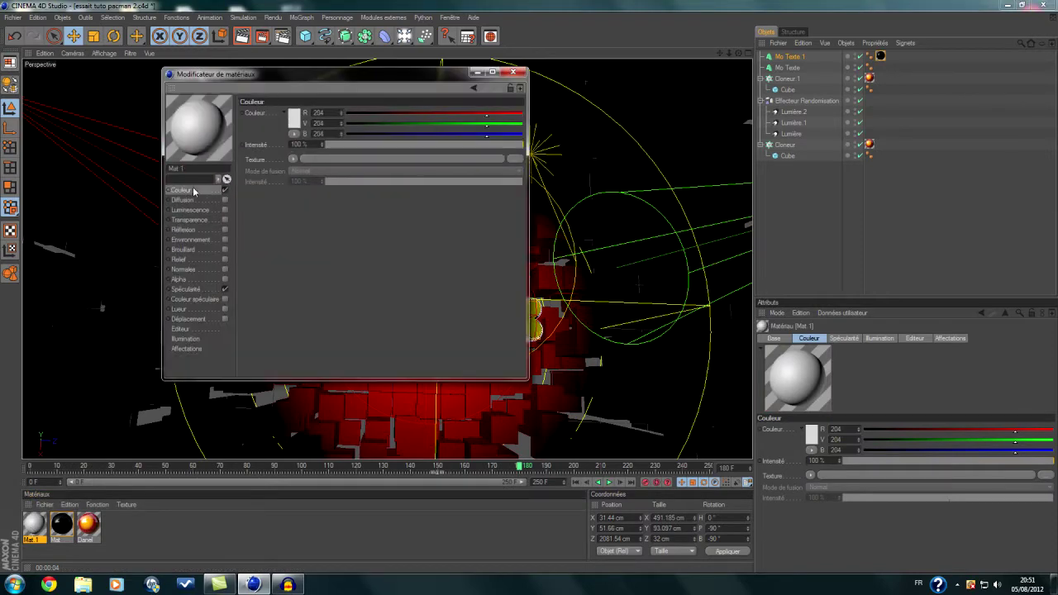
left_click(294, 119)
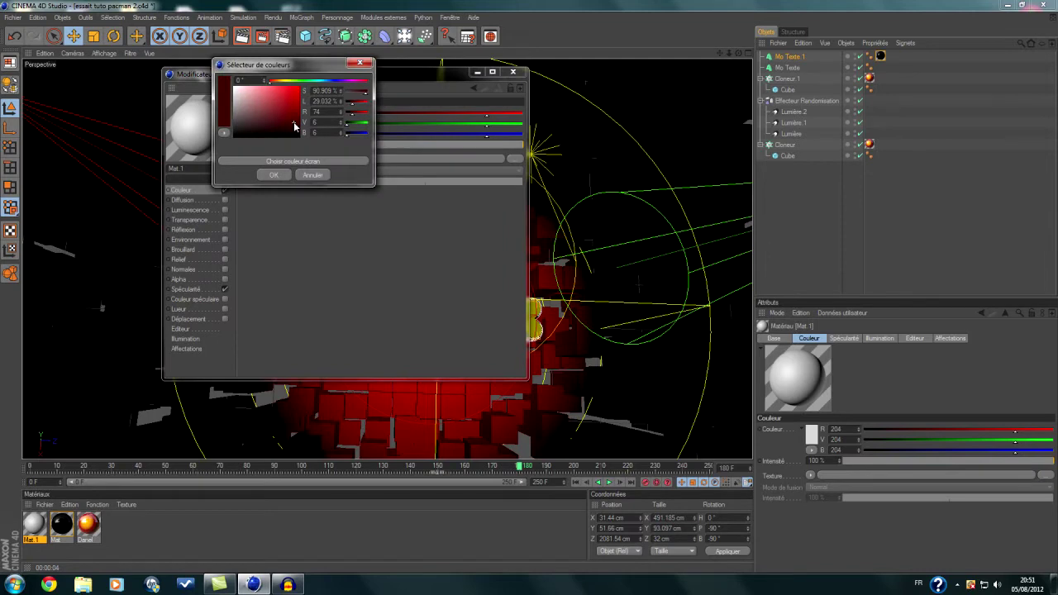
left_click(282, 82)
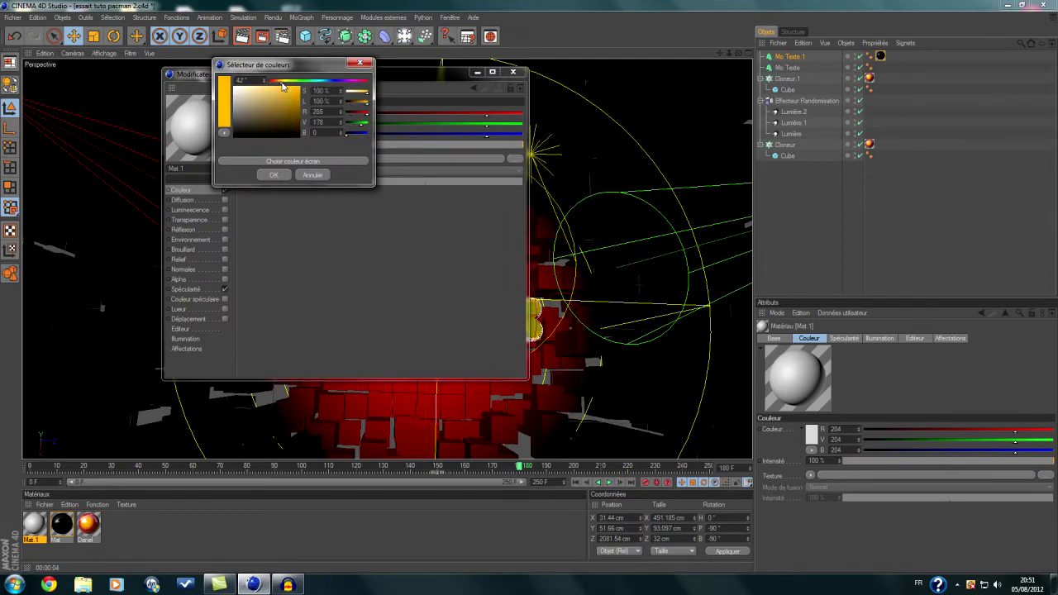
left_click_drag(282, 82, 285, 83)
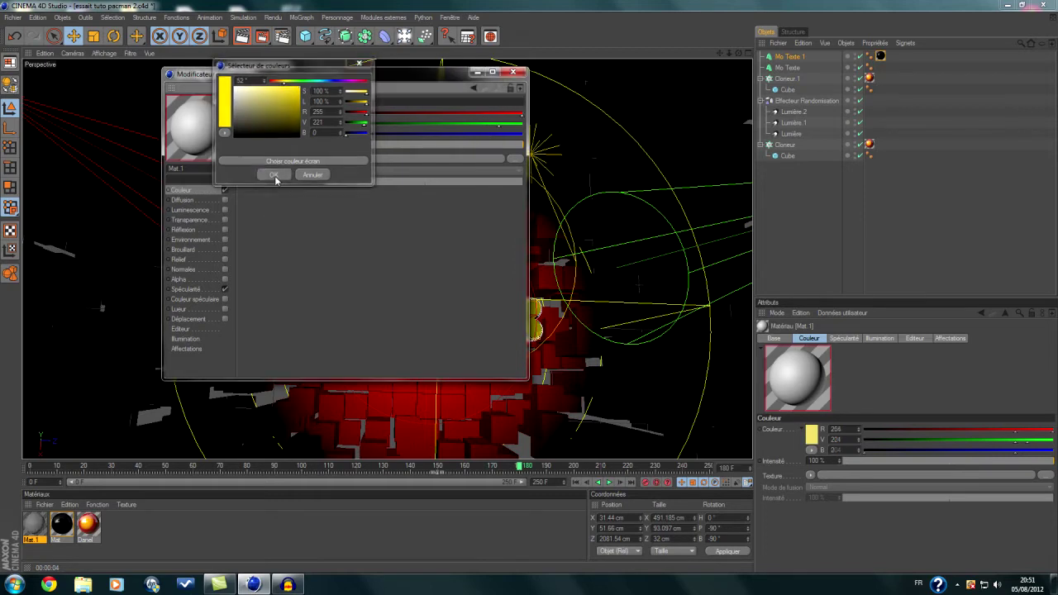
left_click(274, 175)
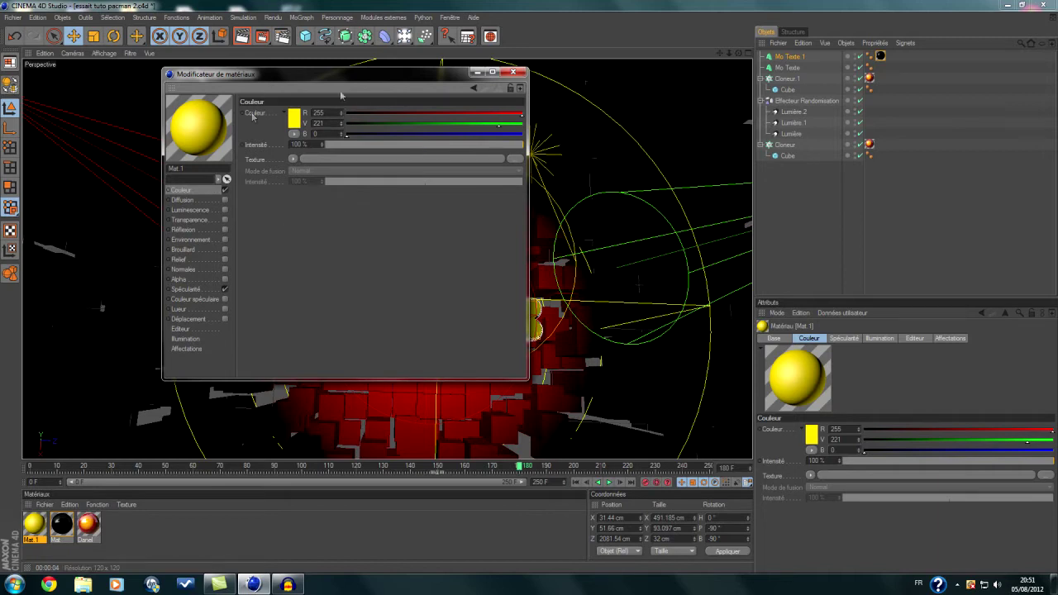
- Disable the yellow material's specularity and apply the material to the front text, Mo Texte
left_click(224, 289)
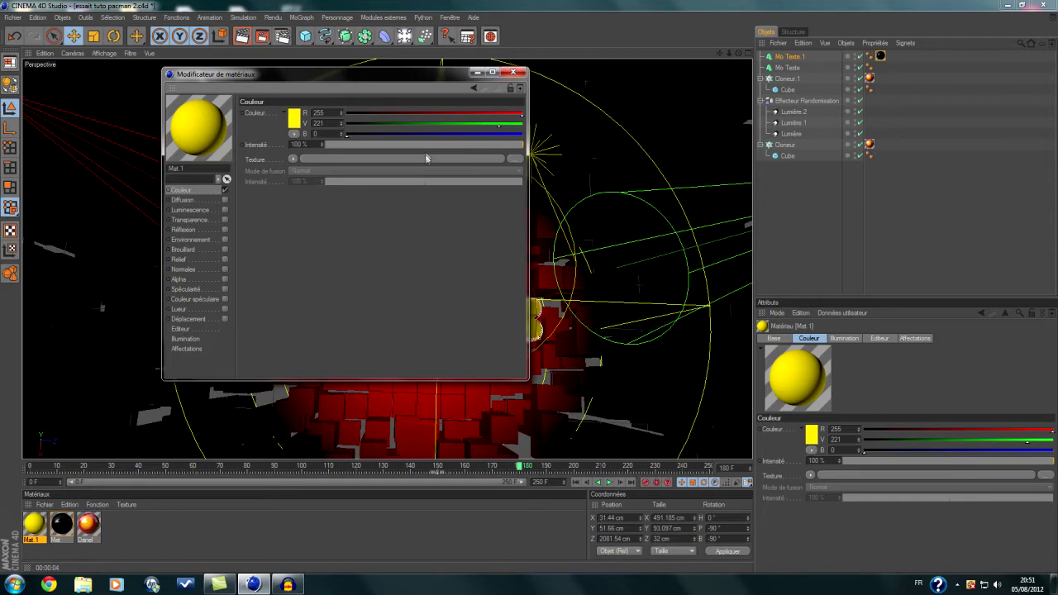
left_click(513, 72)
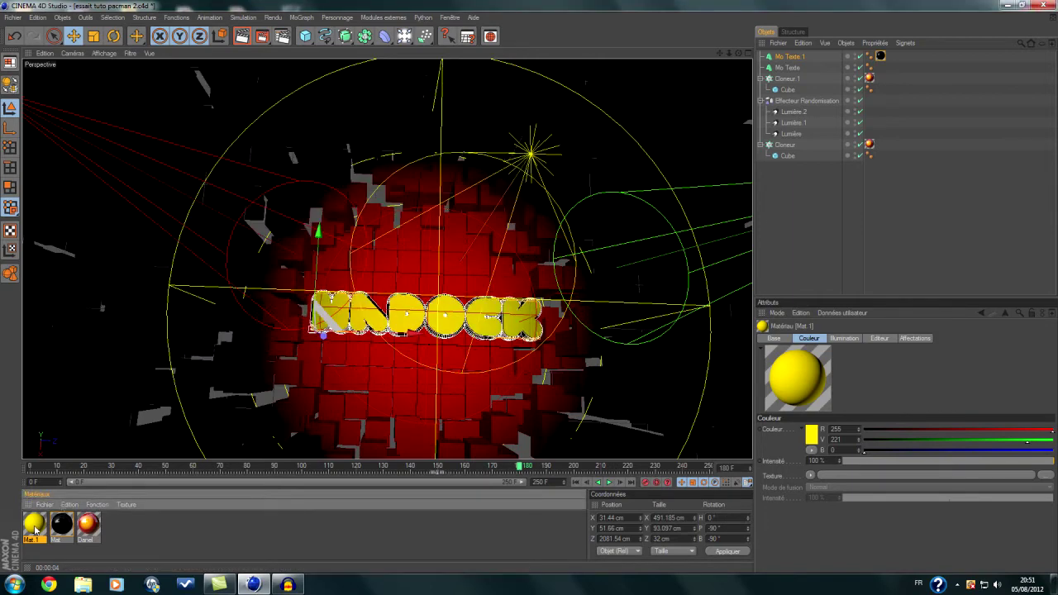
left_click_drag(774, 122, 797, 70)
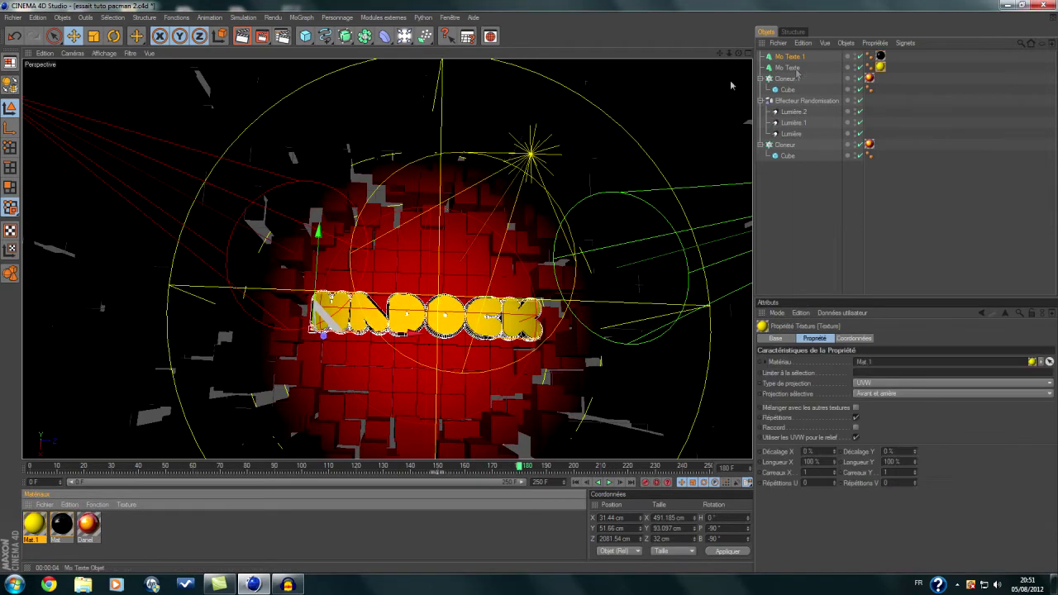
- Render the current view to check the text in front of the cube wall
left_click(242, 36)
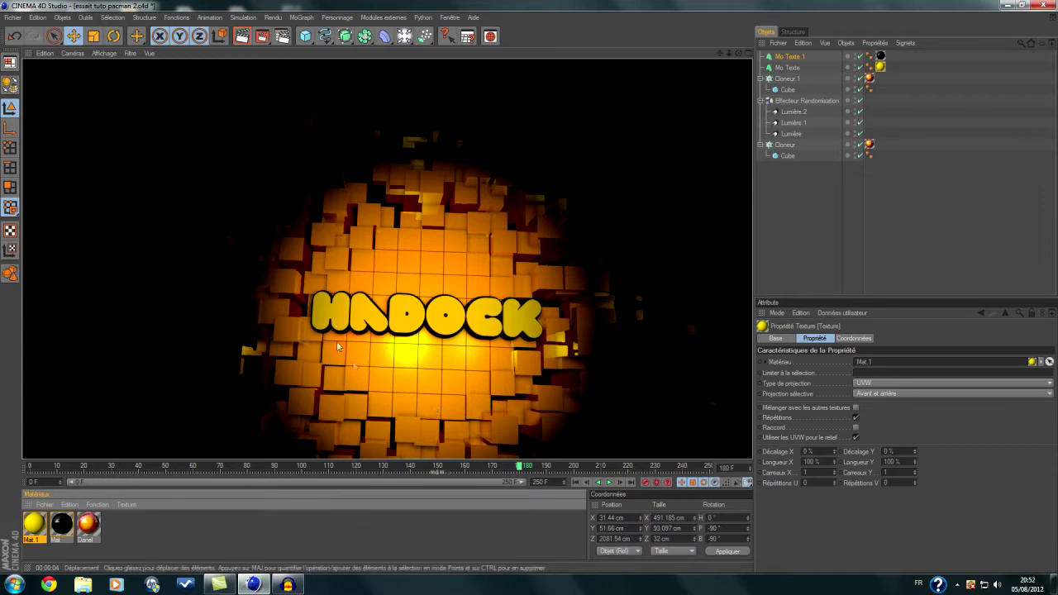
scroll(451, 339, "down", 6)
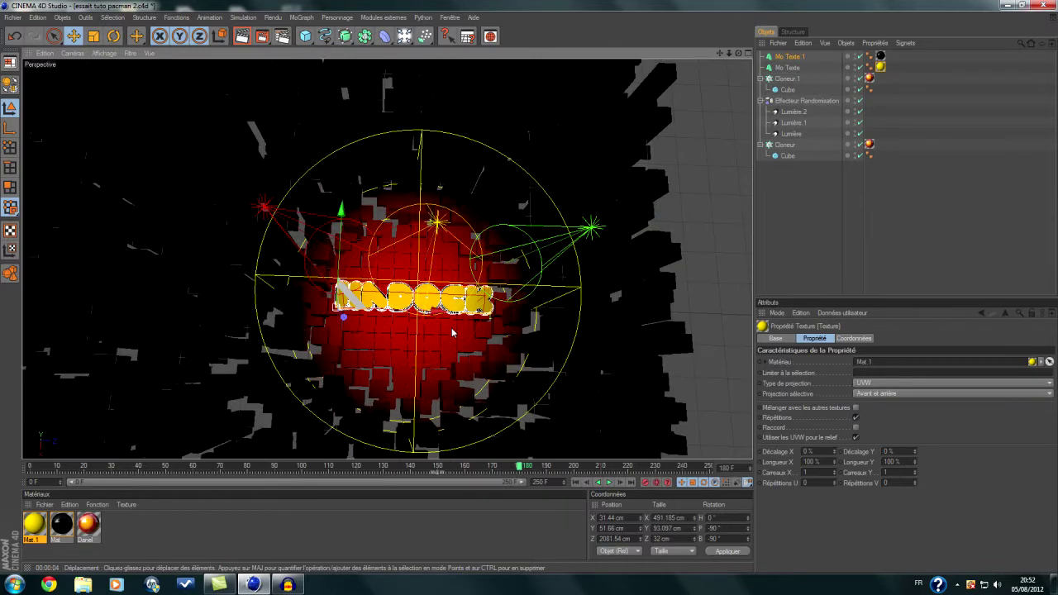
scroll(497, 382, "down", 1)
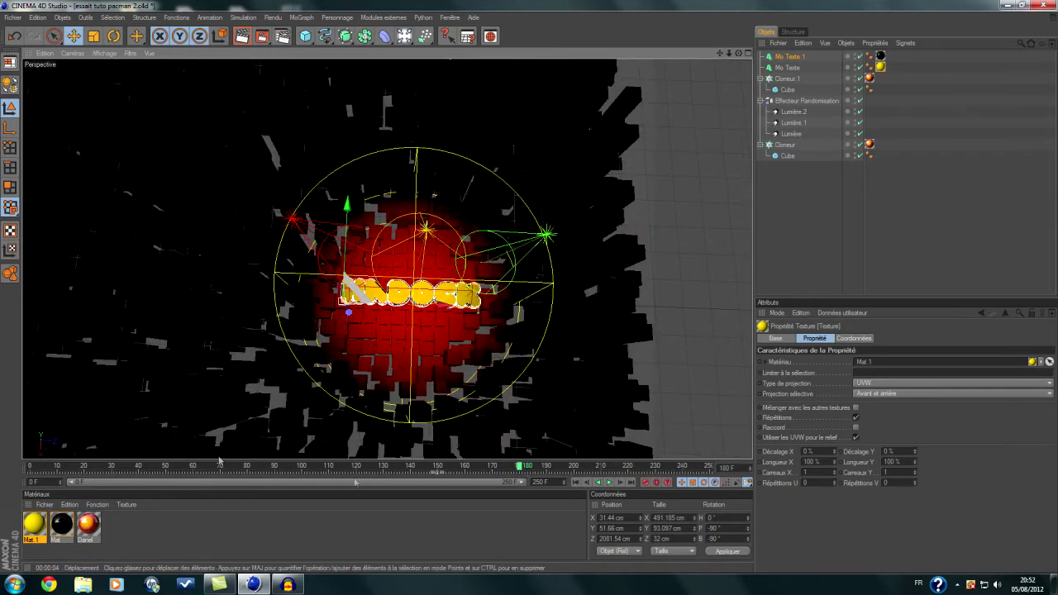
- Return the animation to frame 0 and add a disc to the scene
left_click(577, 482)
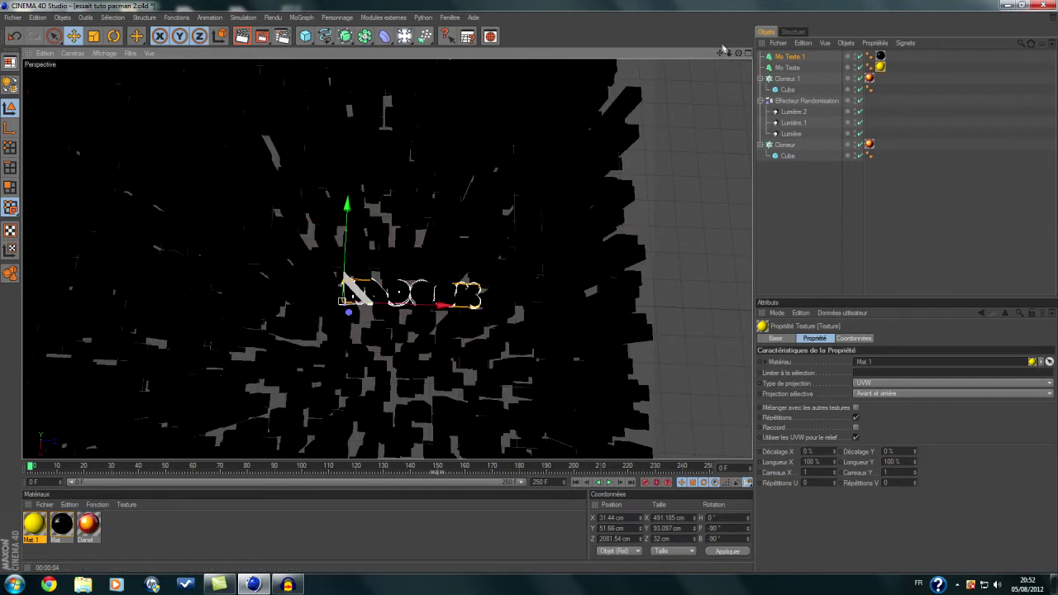
left_click_drag(719, 53, 954, 85)
scroll(663, 118, "up", 3)
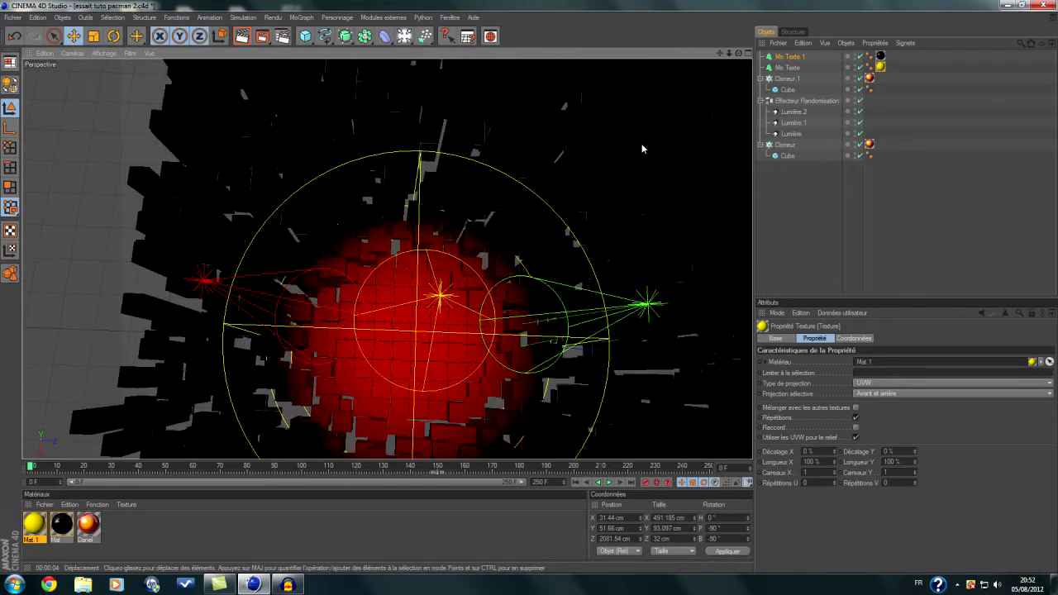
left_click_drag(720, 53, 704, 10)
scroll(574, 165, "up", 2)
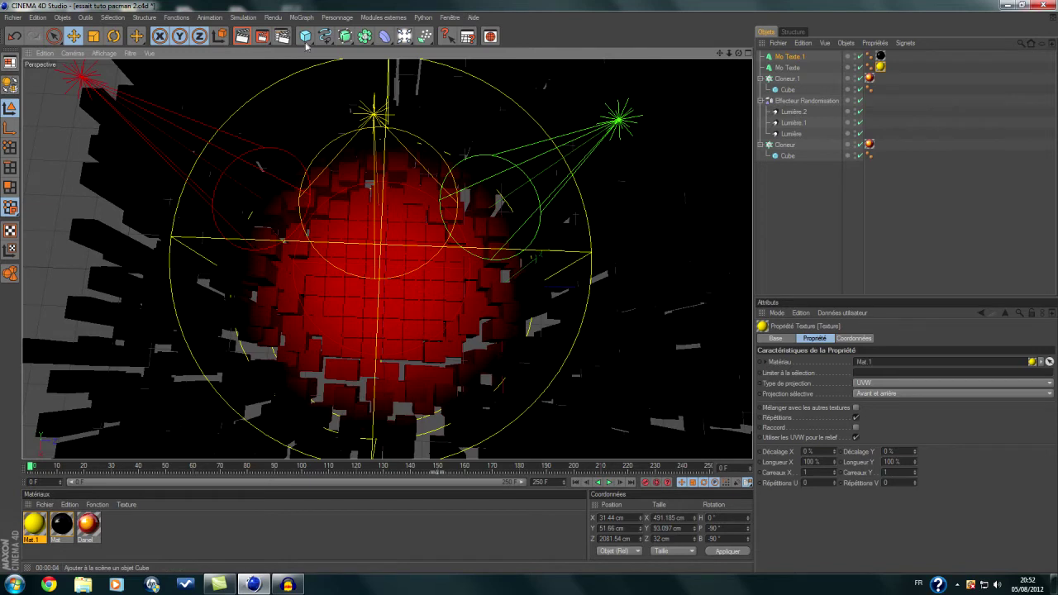
left_click(311, 46)
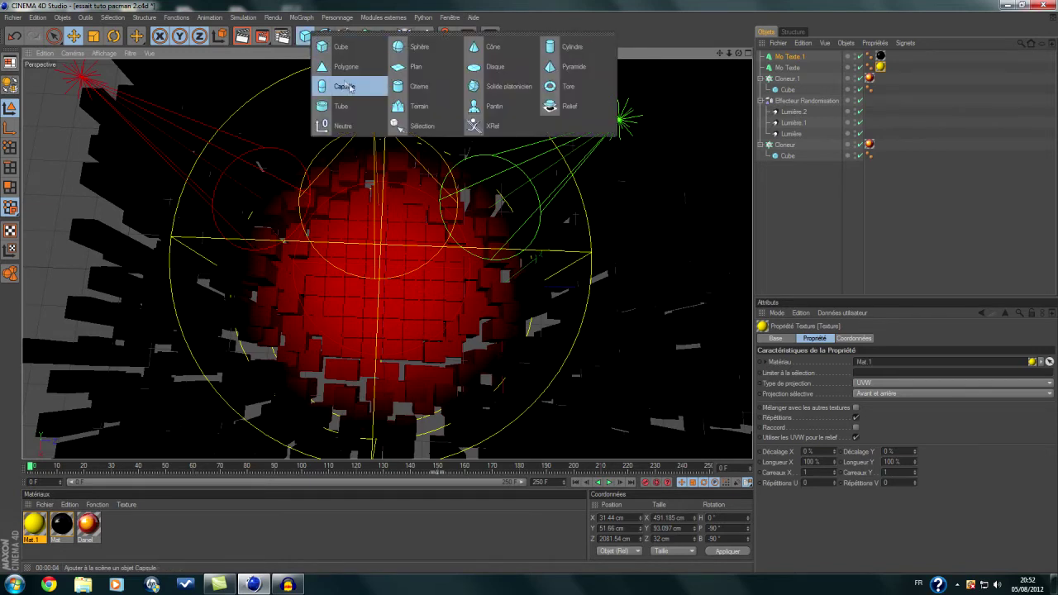
left_click(487, 66)
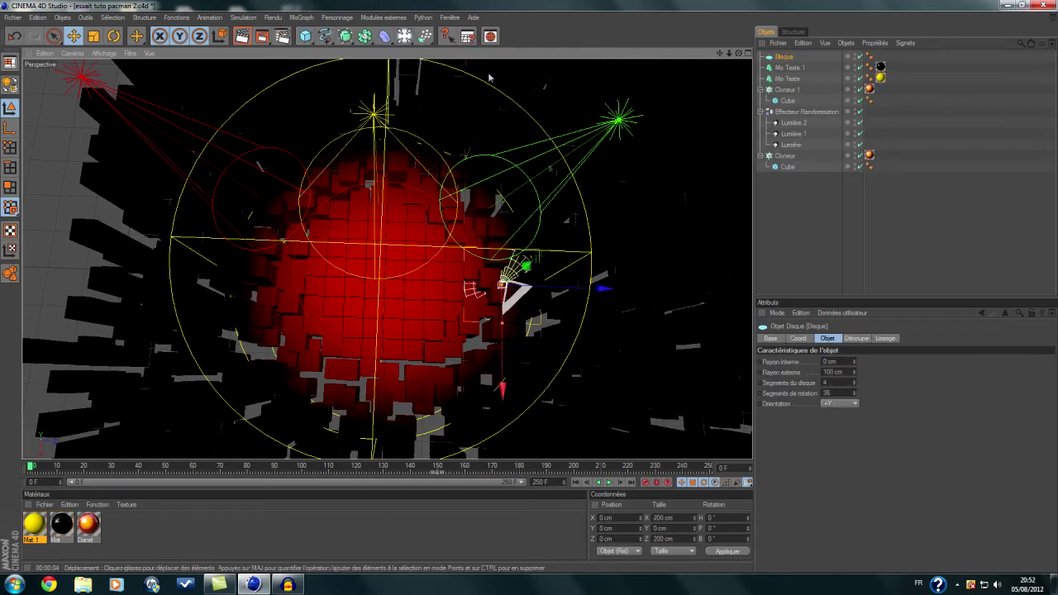
- Position the disc over the middle of the lit red area, at about Y 44 cm and Z -310 cm
left_click_drag(562, 287, 487, 284)
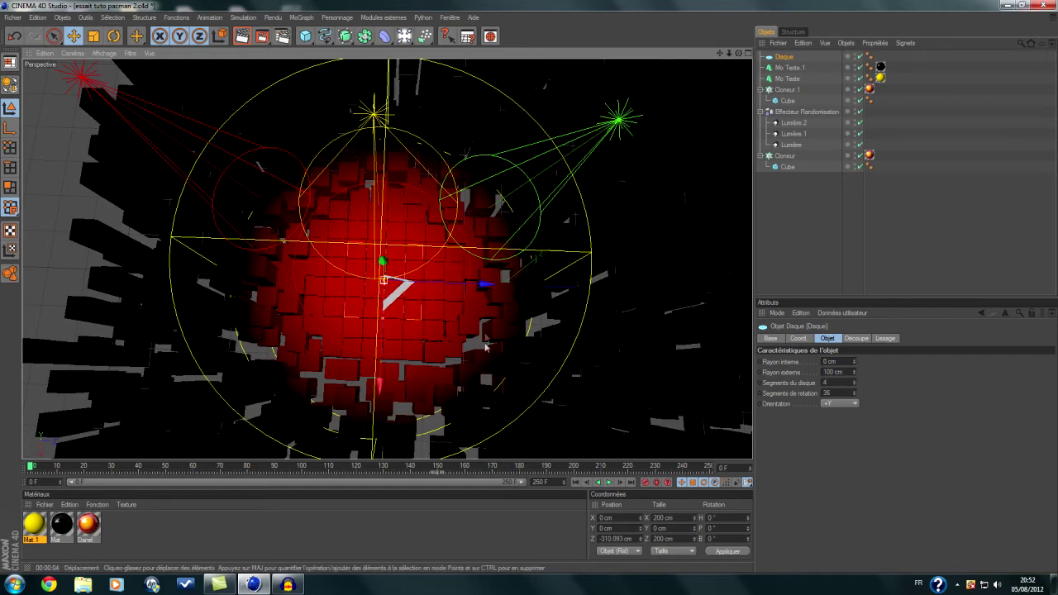
left_click_drag(486, 336, 473, 287, "alt")
left_click_drag(382, 222, 382, 212)
left_click_drag(562, 248, 575, 299, "alt")
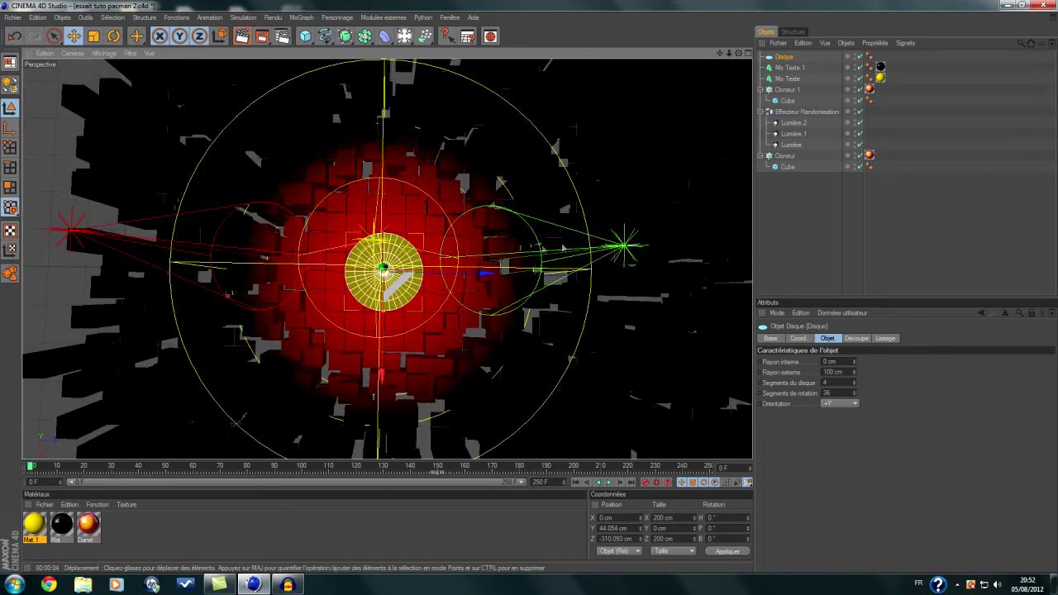
- Add a cylinder, shift it to about Z -293 cm, and scale it down to 33.5 cm wide and 67 cm tall
left_click(306, 38)
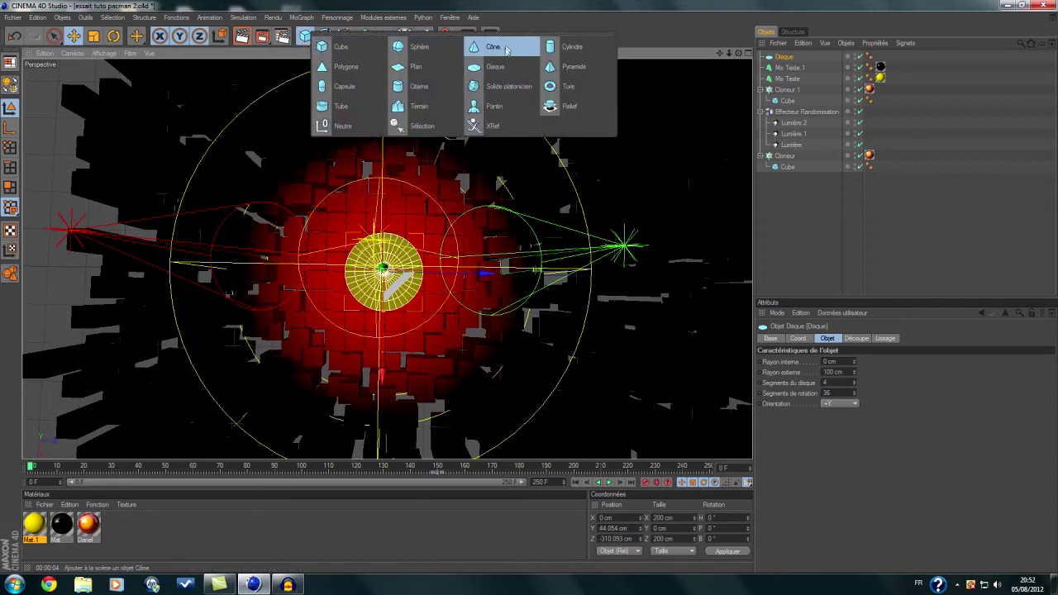
left_click(566, 46)
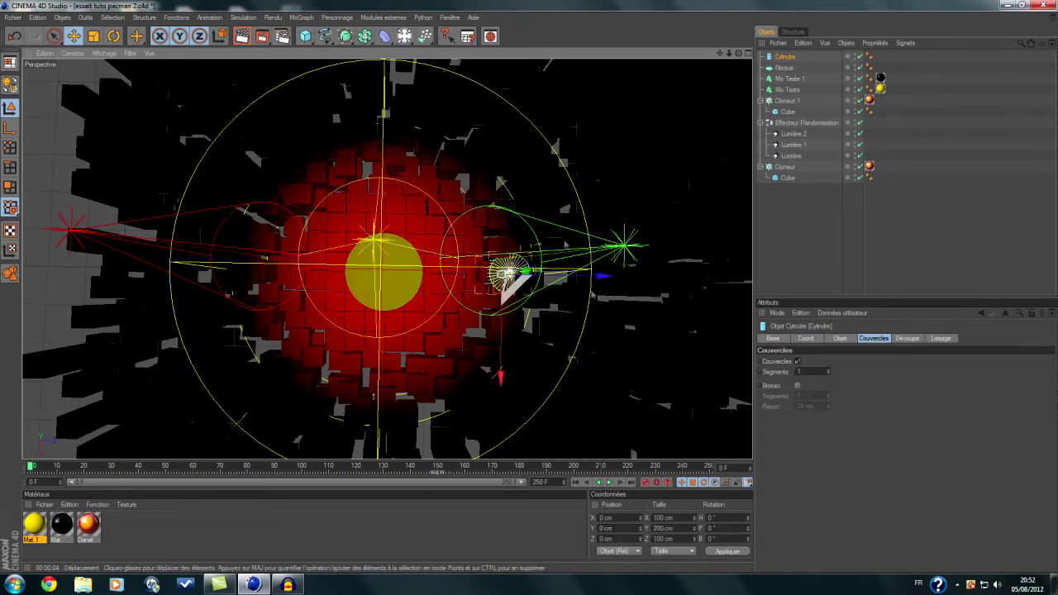
left_click_drag(609, 284, 606, 283)
key("t")
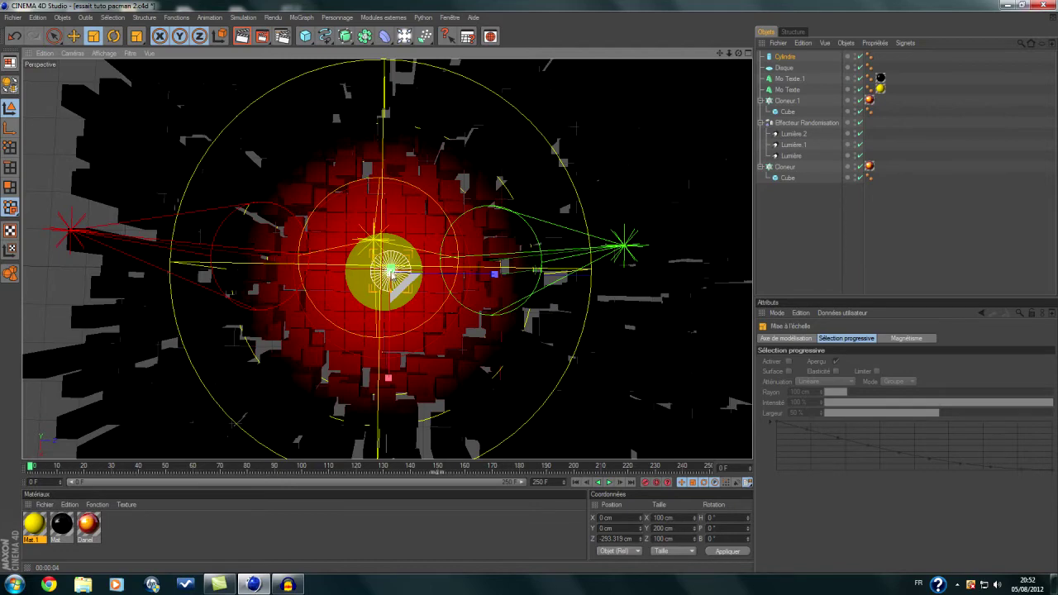
mouse_move(391, 273)
left_mouse_down("alt")
mouse_move(390, 263)
mouse_move(364, 263)
mouse_move(385, 270)
mouse_move(379, 273)
left_mouse_up("alt")
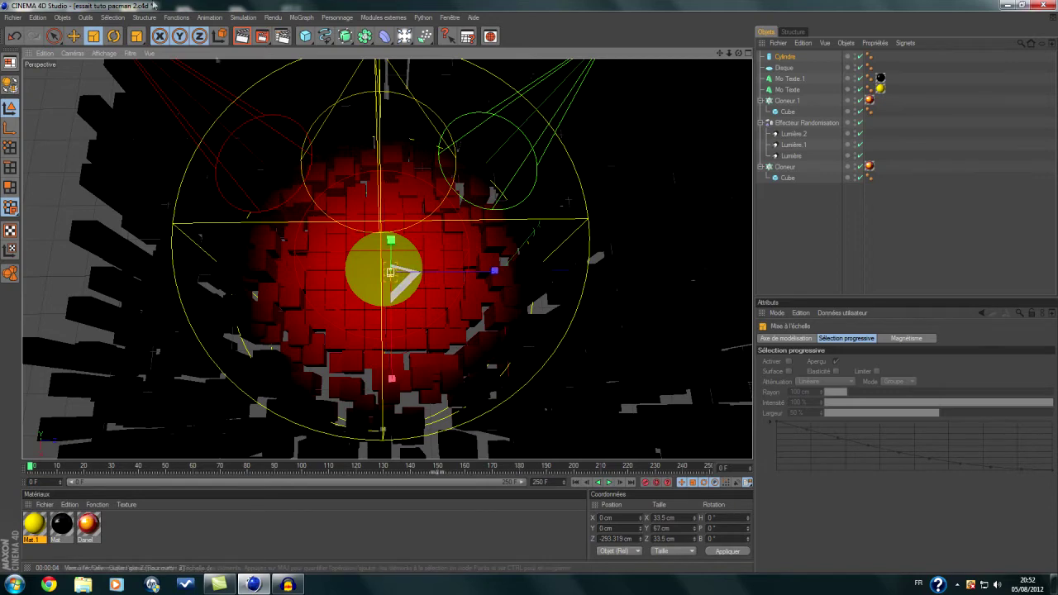
- Move the cylinder onto the disc's upper part as an eye, at about X -35 cm, Y 54 cm, Z -299 cm
key("e")
left_click_drag(393, 353, 390, 250)
left_click_drag(486, 250, 489, 311, "alt")
left_click_drag(384, 371, 391, 248)
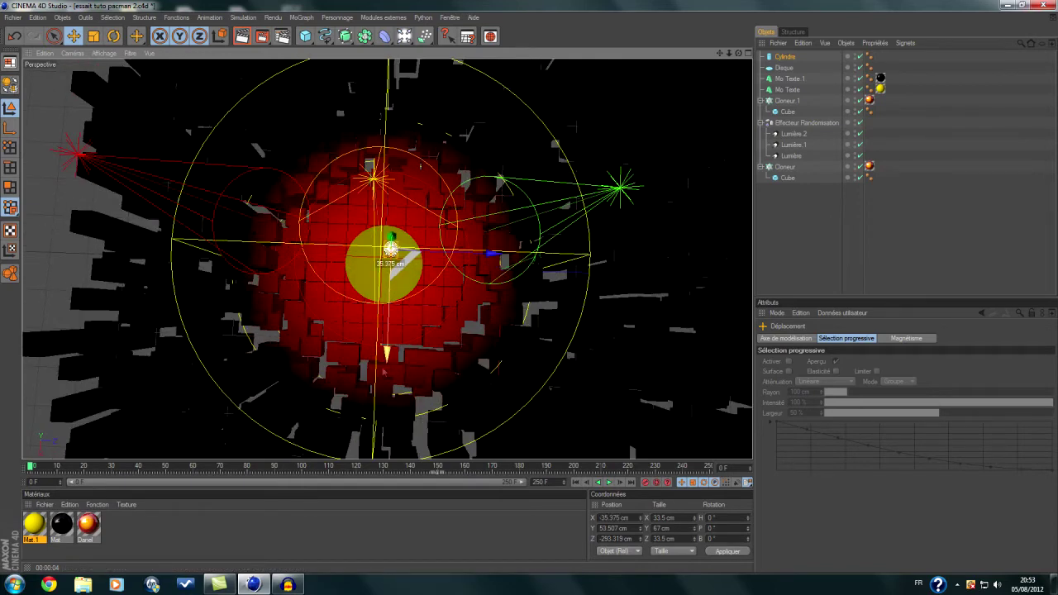
left_click_drag(491, 253, 488, 253)
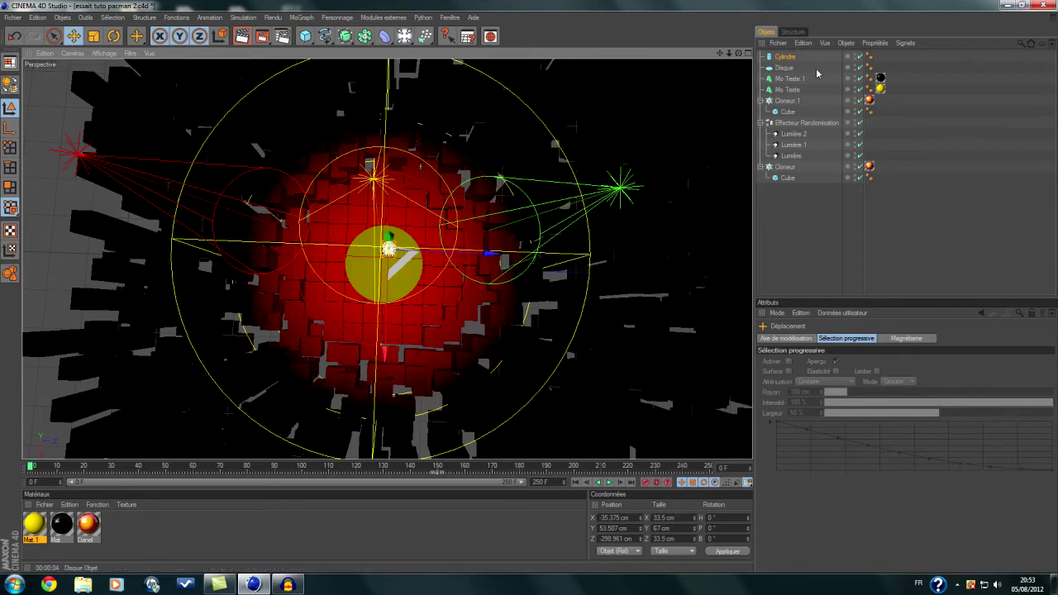
- Make the cylinder and the disc children of Effecteur Randomisation, alongside the lights
left_click(783, 67, "ctrl")
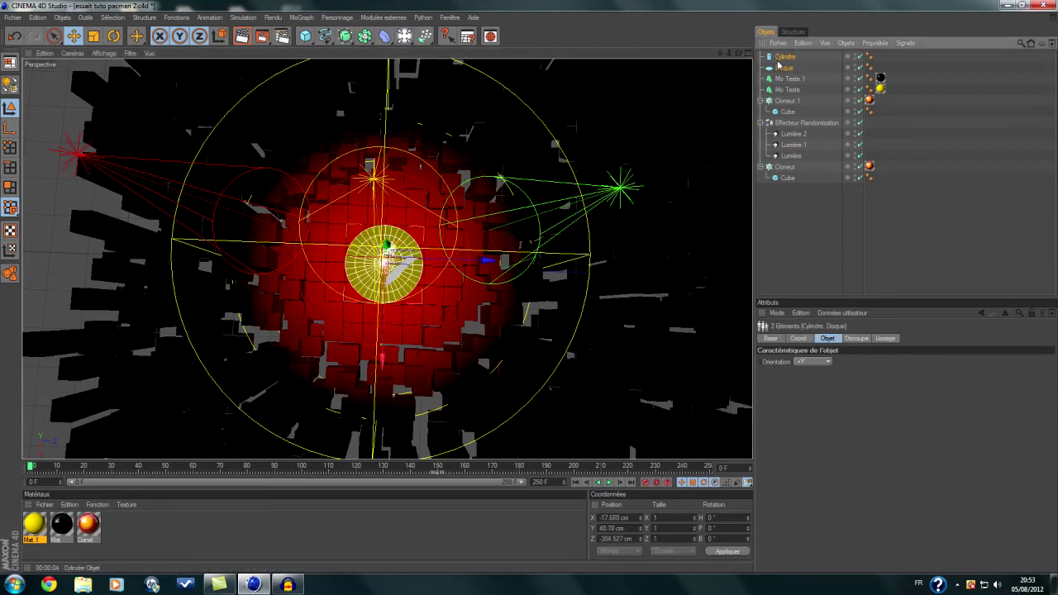
left_click_drag(786, 72, 789, 128)
left_click_drag(789, 128, 788, 126)
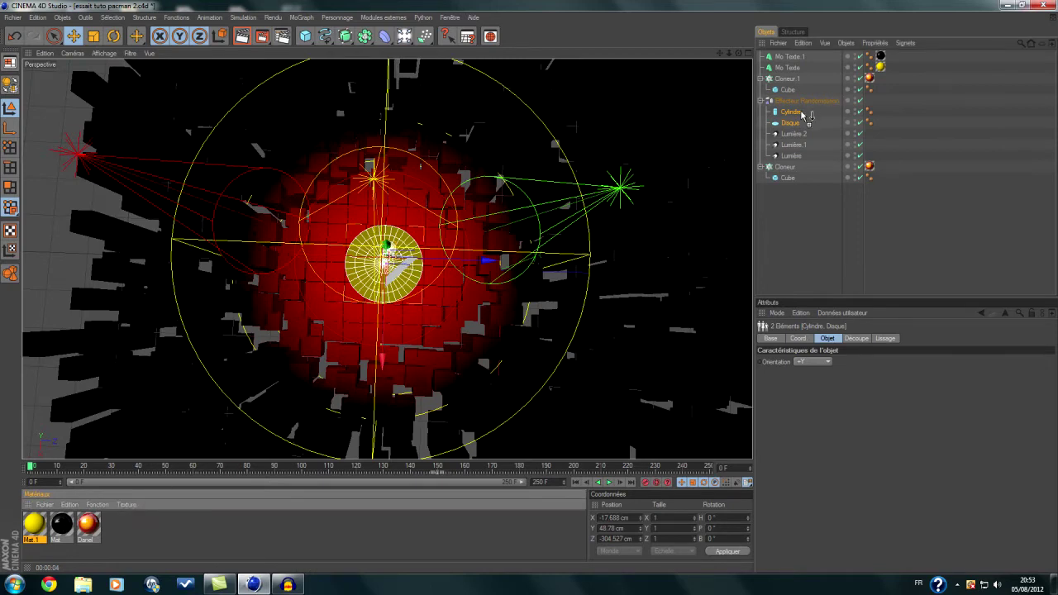
- Apply the black material Mat to the cylinder and the yellow Mat 1 to the disc, and render the view to check them
left_click_drag(800, 109, 800, 109)
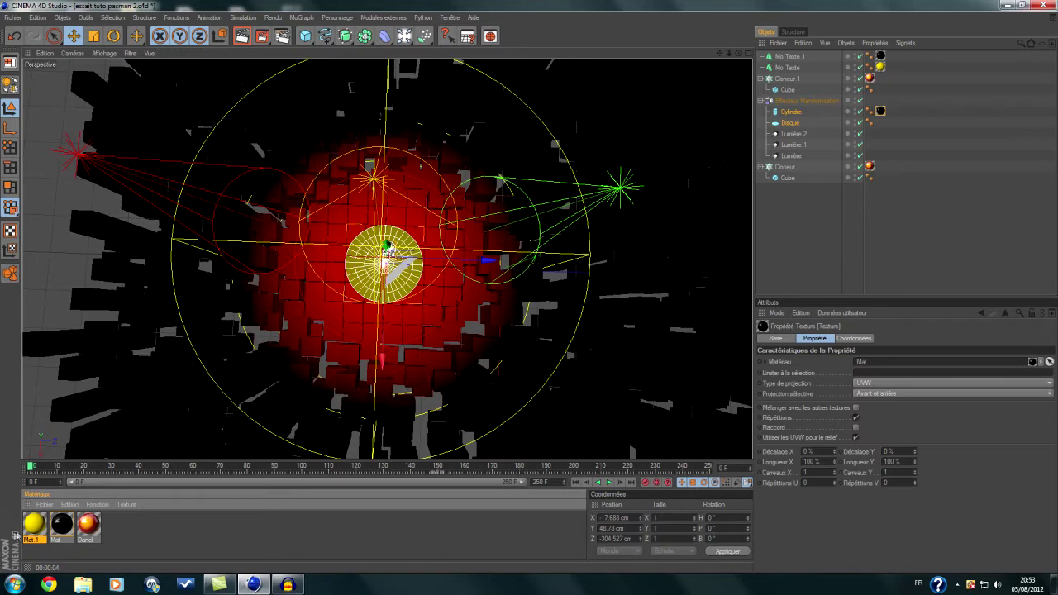
left_click_drag(24, 533, 791, 123)
left_click(240, 37)
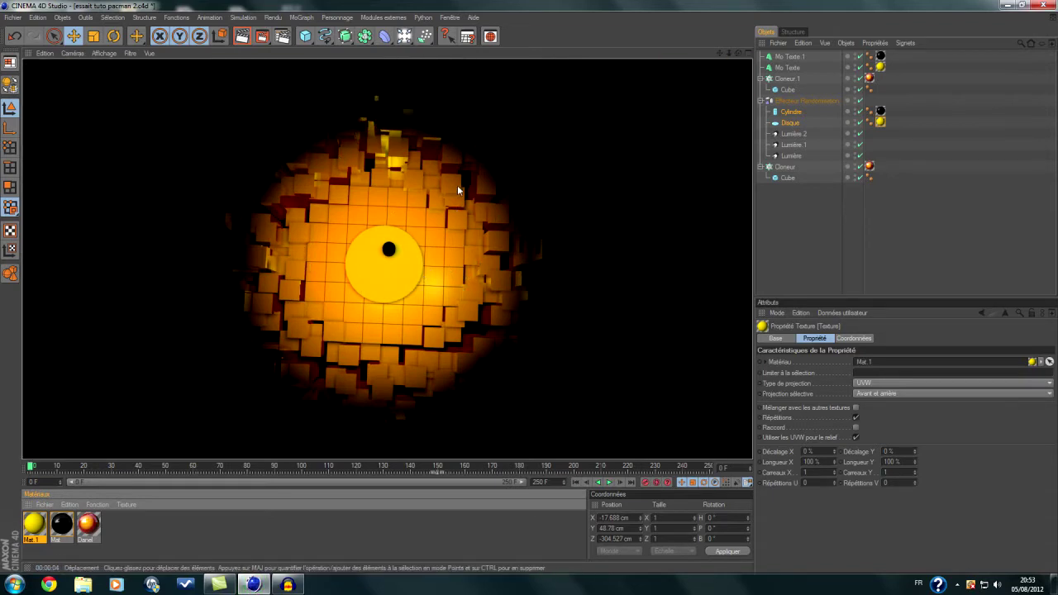
left_click(489, 219)
- Shift the cylinder and disc together along Z to about -348 cm
left_click_drag(505, 228, 505, 263, "alt")
left_click_drag(389, 248, 389, 249, "alt")
left_click_drag(489, 333, 489, 343, "alt")
left_click_drag(835, 128, 791, 113)
left_click_drag(381, 248, 368, 248)
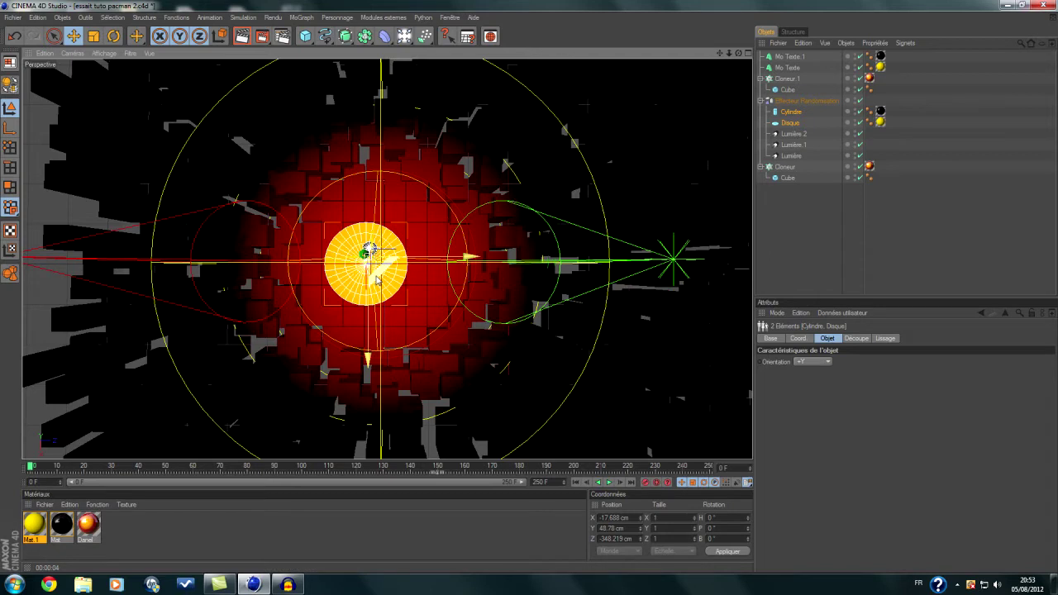
- Slice the disc from 20° to 310° and rotate its heading to about 102° so the Pac-Man mouth faces sideways
left_click(787, 113)
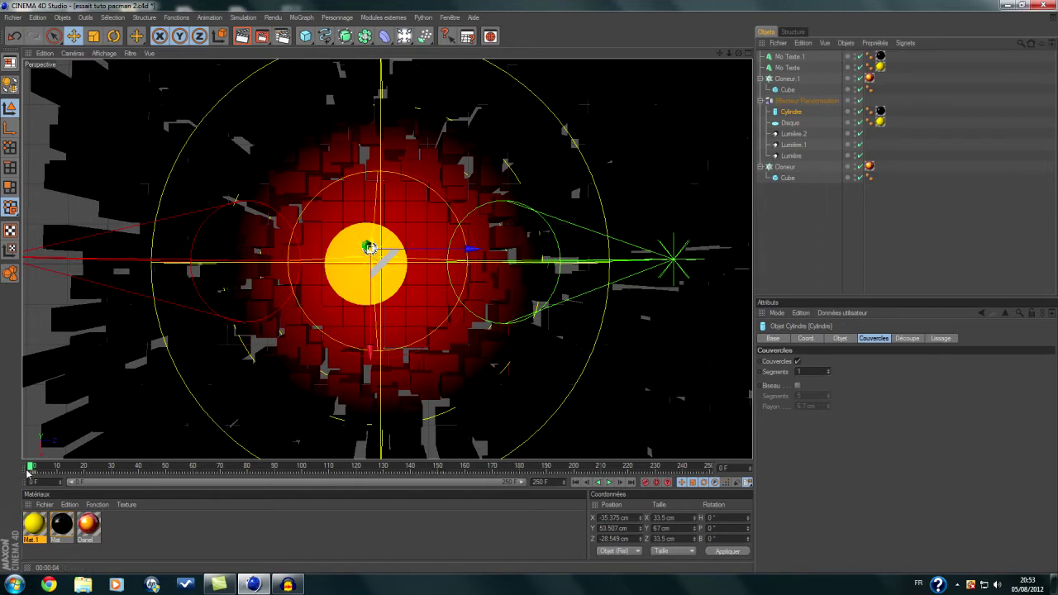
left_click(790, 123)
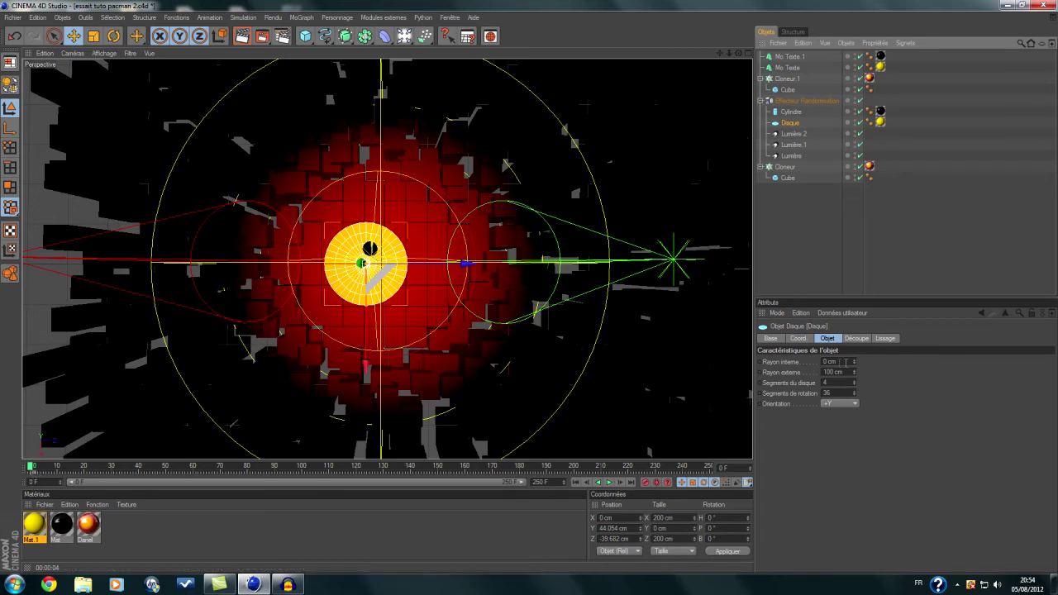
left_click(855, 338)
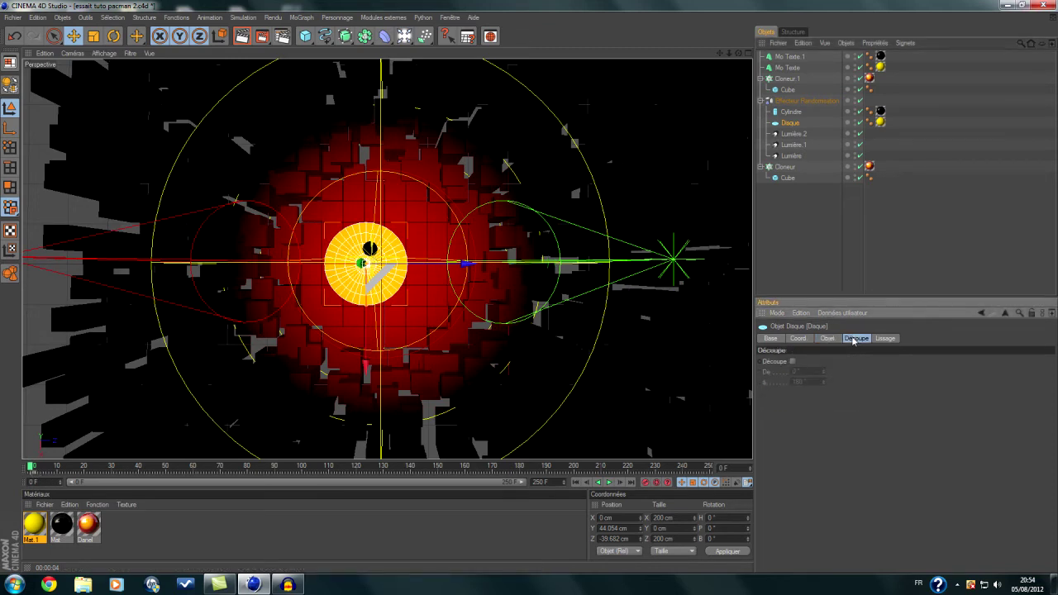
left_click(792, 362)
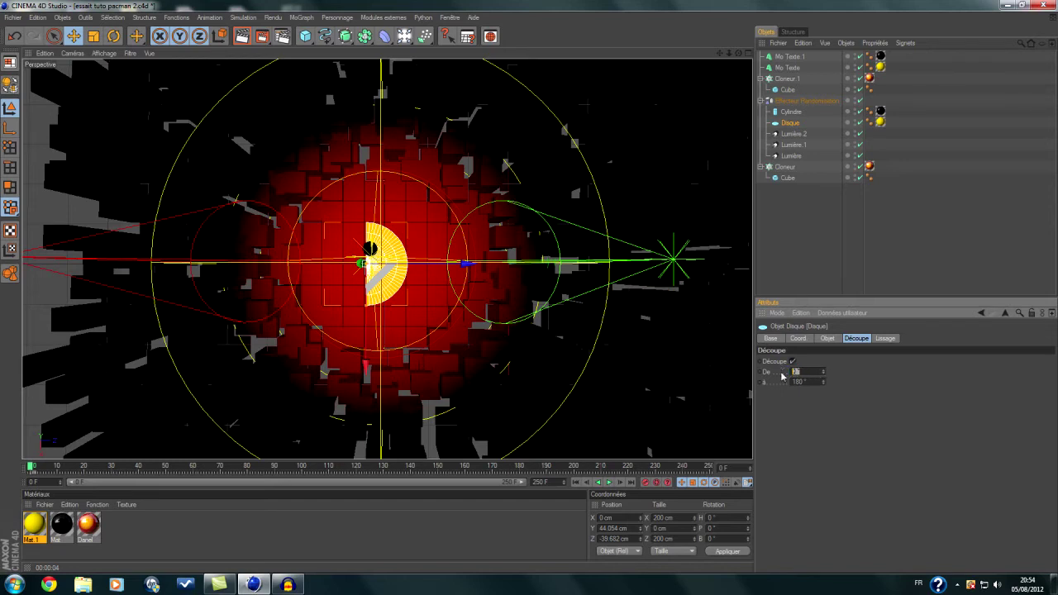
key("Return")
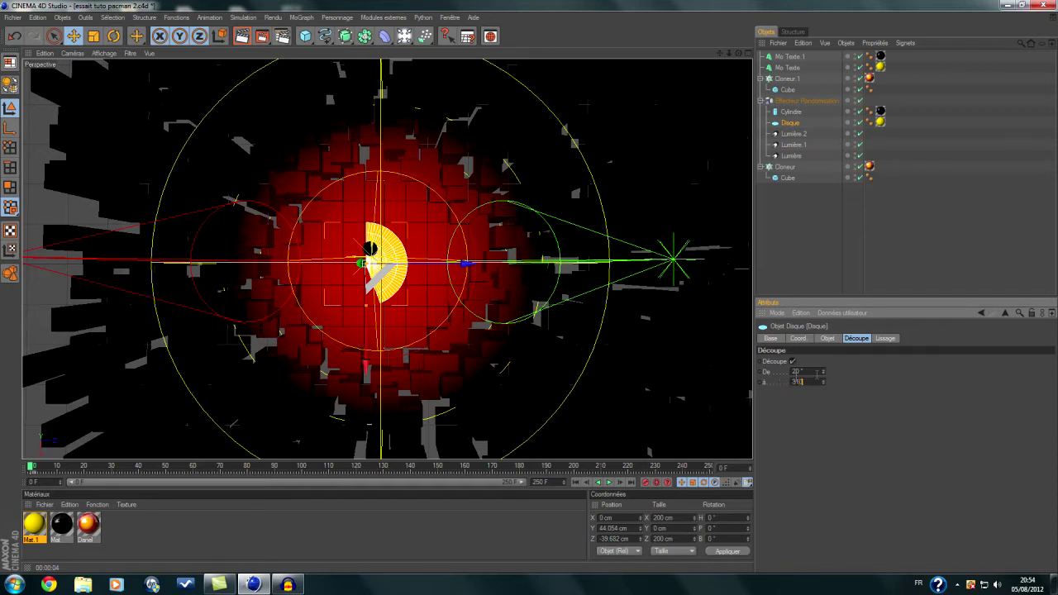
key("Return")
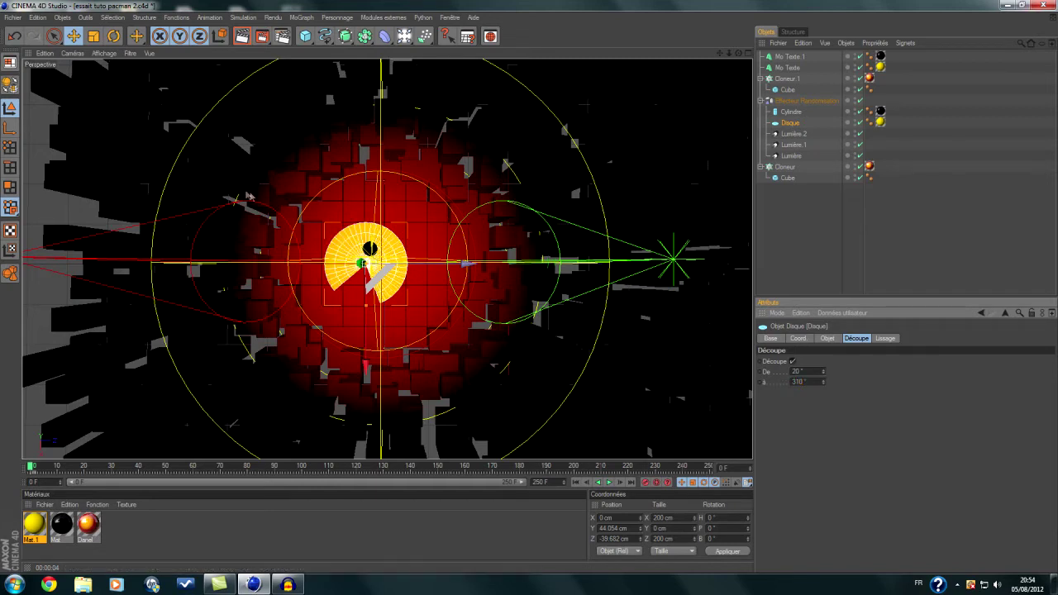
left_click(113, 36)
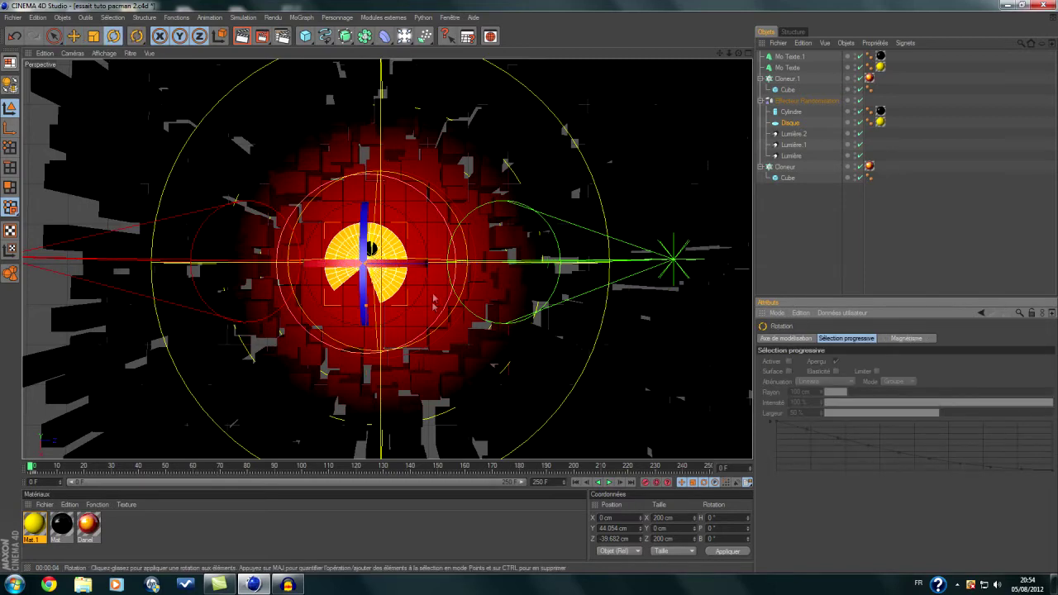
left_click_drag(349, 307, 441, 331, "alt")
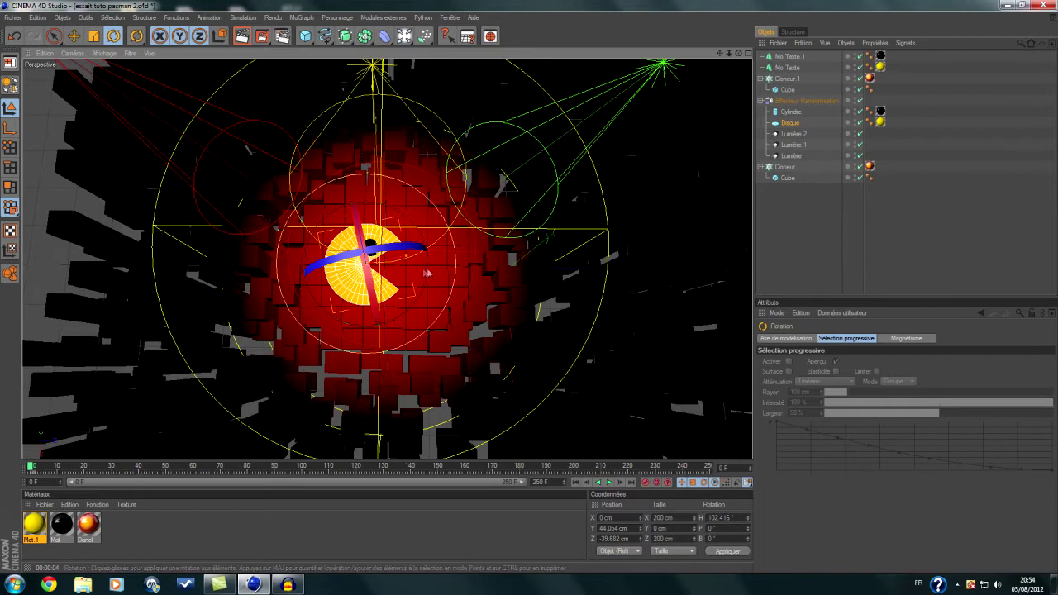
- Set keyframes at frame 0 for the disc's slice start and end angles
left_click(795, 123)
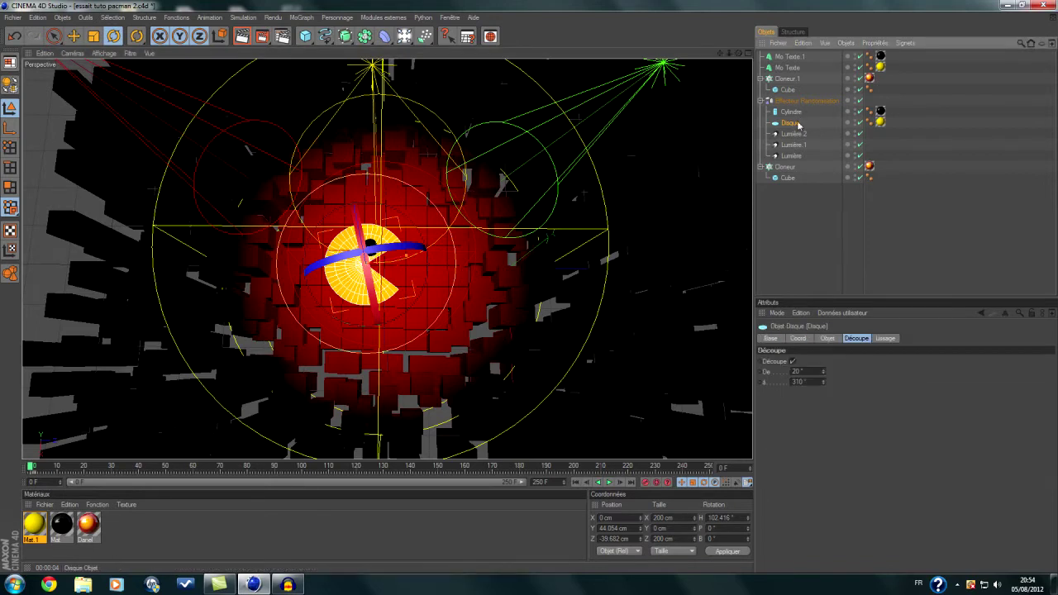
left_click(762, 376)
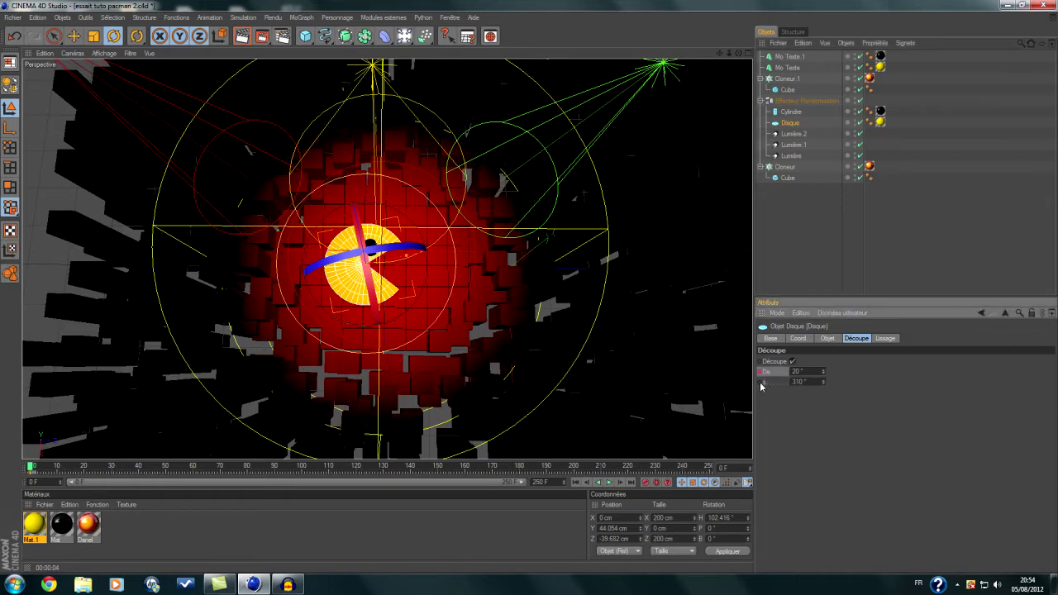
left_click(761, 384)
mouse_move(502, 300)
left_mouse_down("alt")
mouse_move(504, 363)
mouse_move(505, 318)
left_mouse_up("alt")
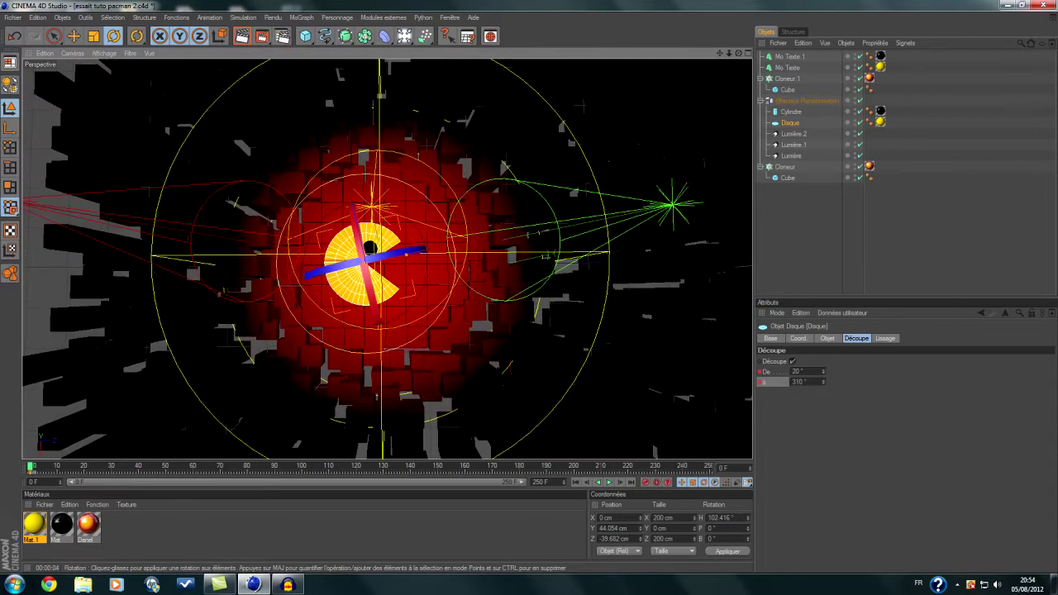
left_click(504, 302)
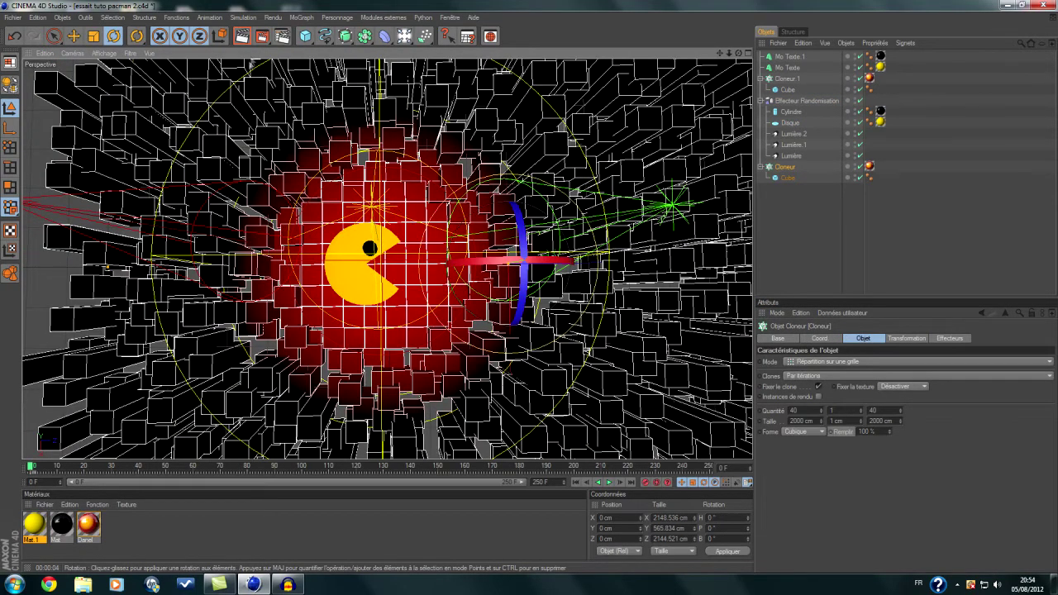
- At frame 20, set the disc's slice start to -12° and end to 349°, and keyframe both angles
left_click(788, 123)
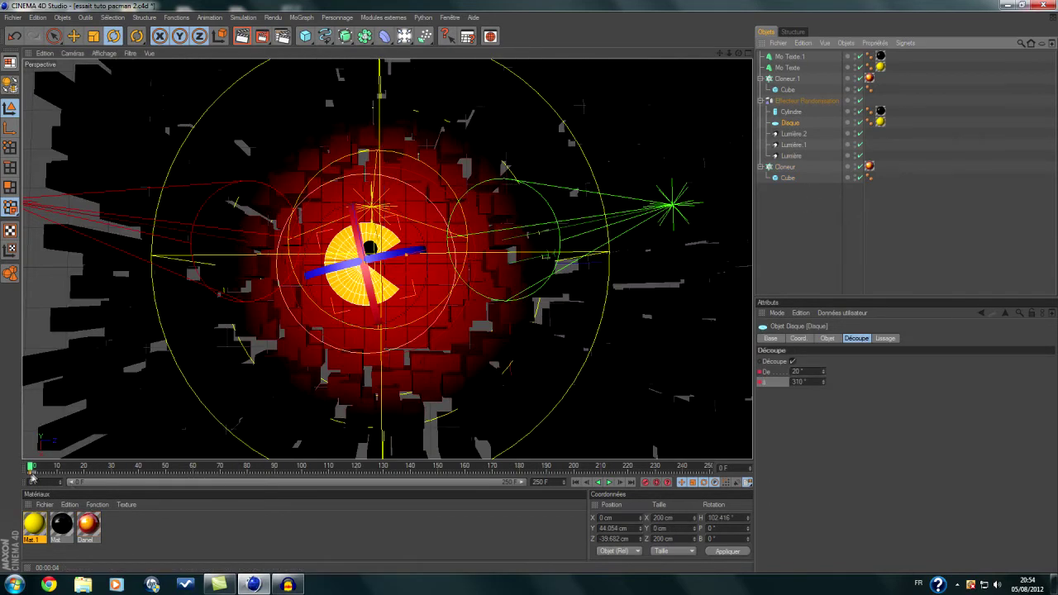
left_click_drag(30, 467, 85, 470)
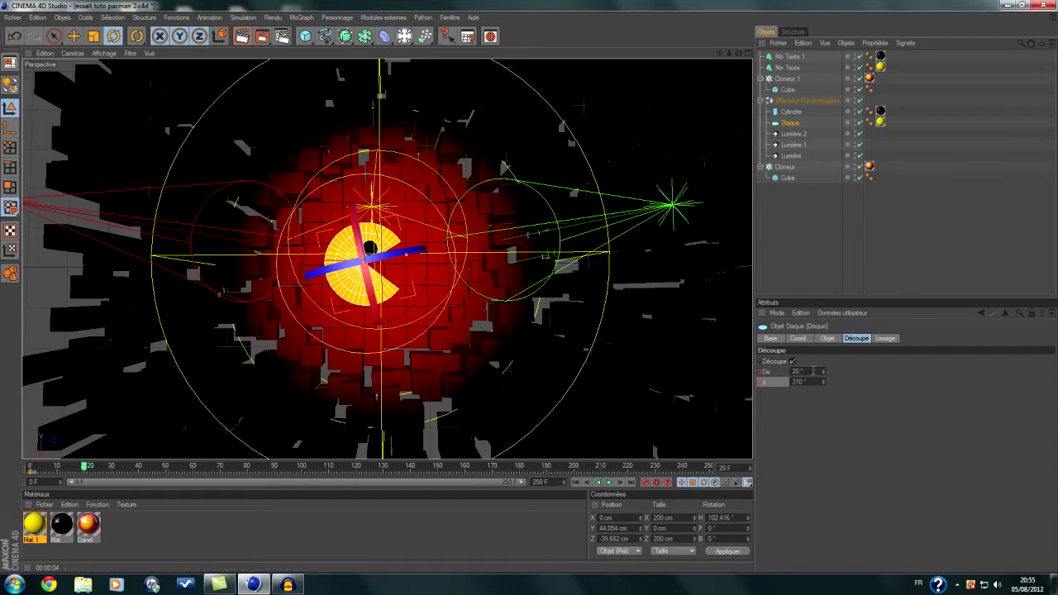
double_click(799, 371)
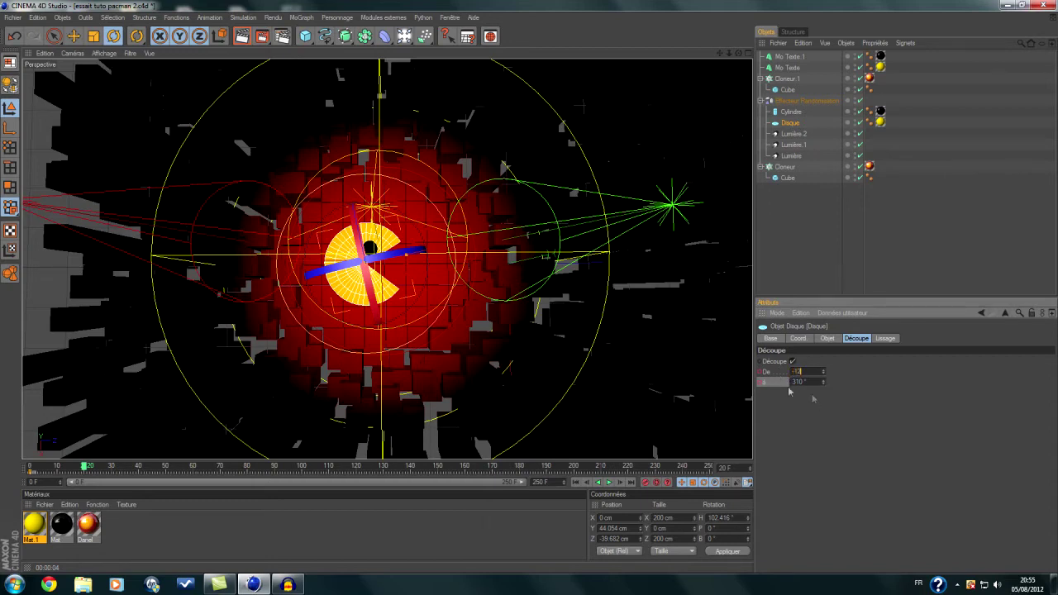
double_click(793, 382)
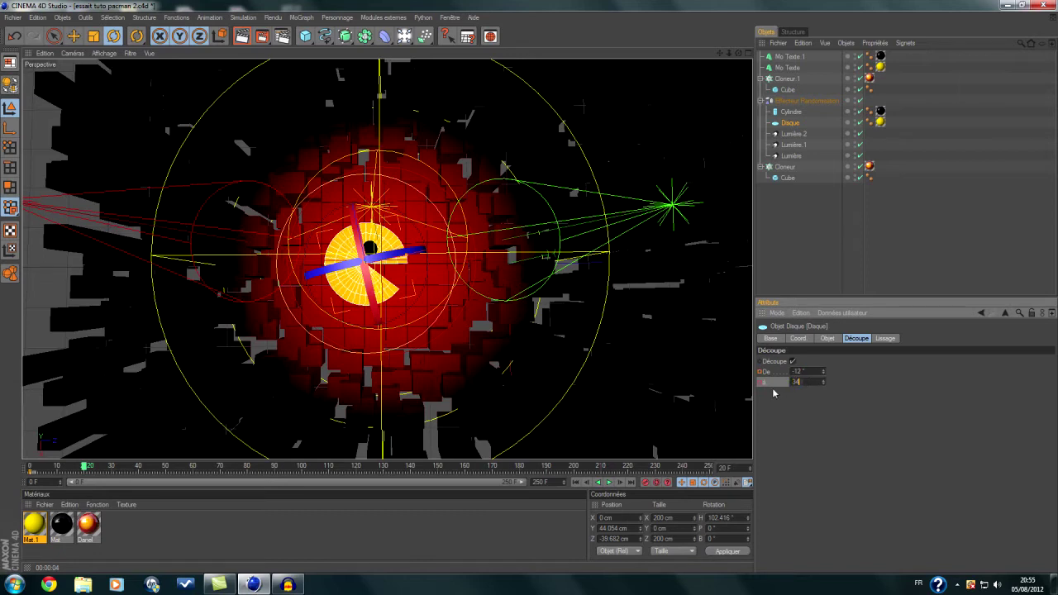
key("Return")
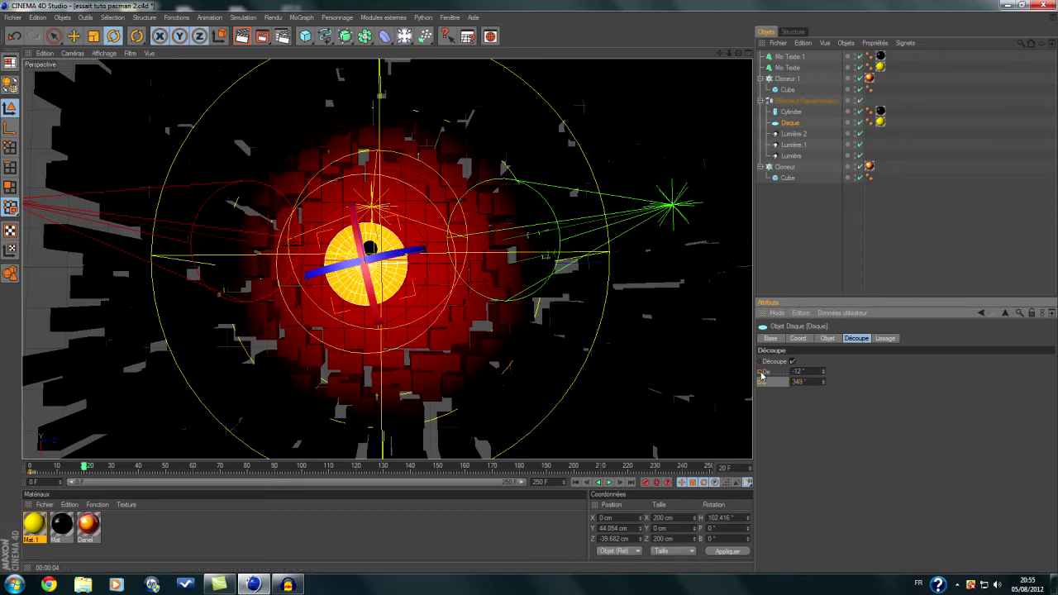
left_click(760, 372, "ctrl")
left_click(759, 382, "ctrl")
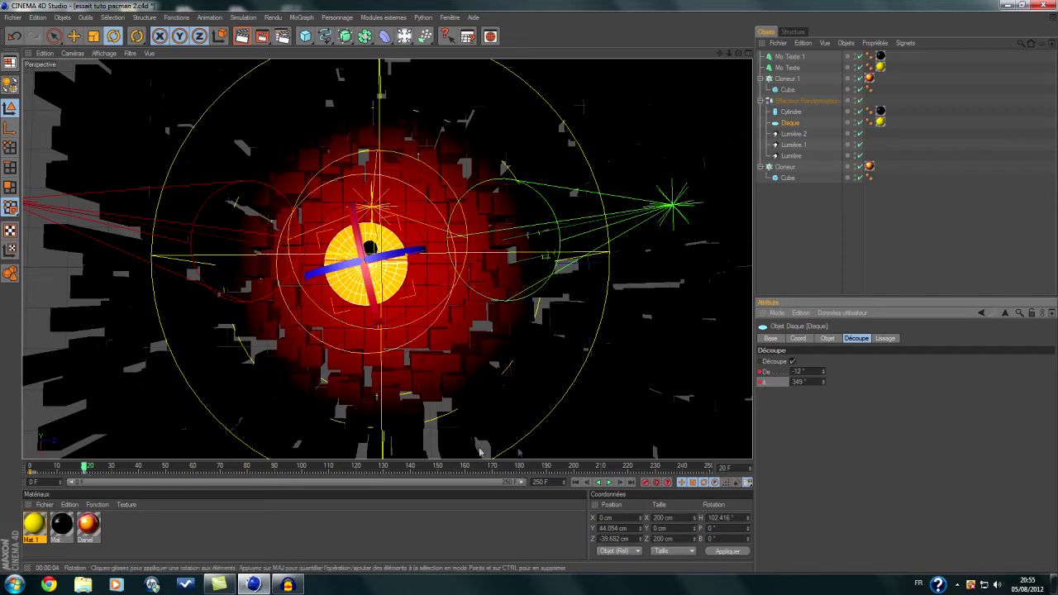
- Play back the mouth-closing animation from frame 0 to check it
left_click(576, 481)
left_click(609, 483)
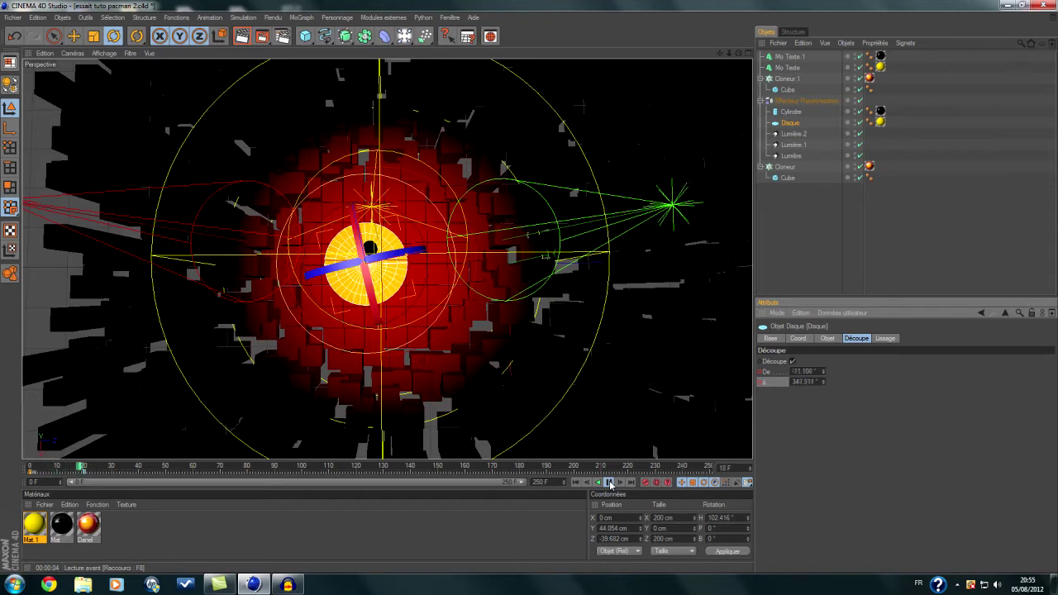
left_click(609, 483)
left_click(576, 482)
- At frame 24, set the disc's slice start to 20° and end to 310°, and keyframe both angles
left_click_drag(79, 469, 91, 469)
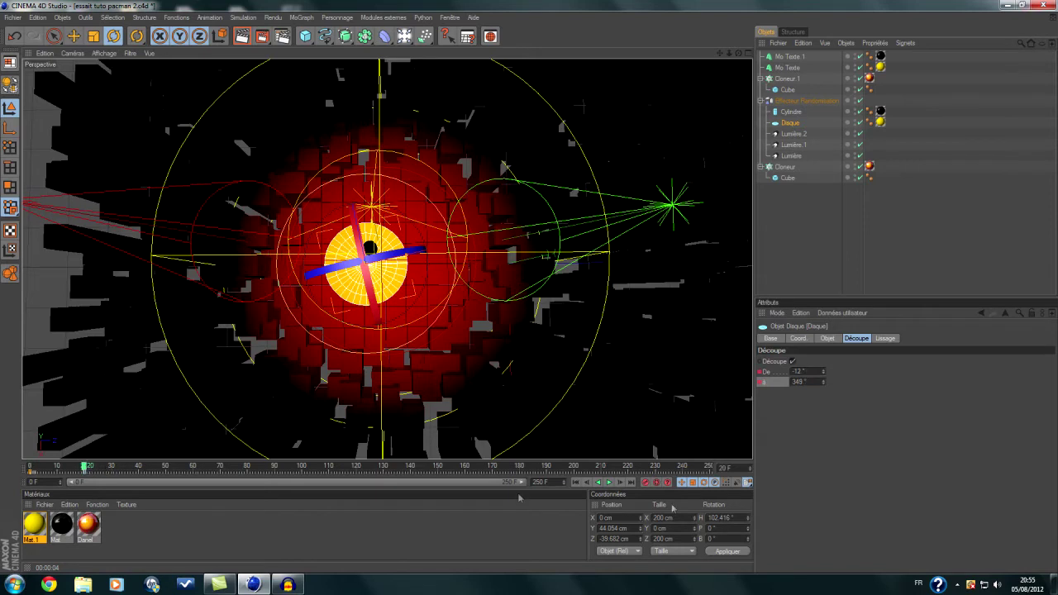
left_click(620, 483)
left_click(620, 484)
left_click(620, 484)
left_click(620, 483)
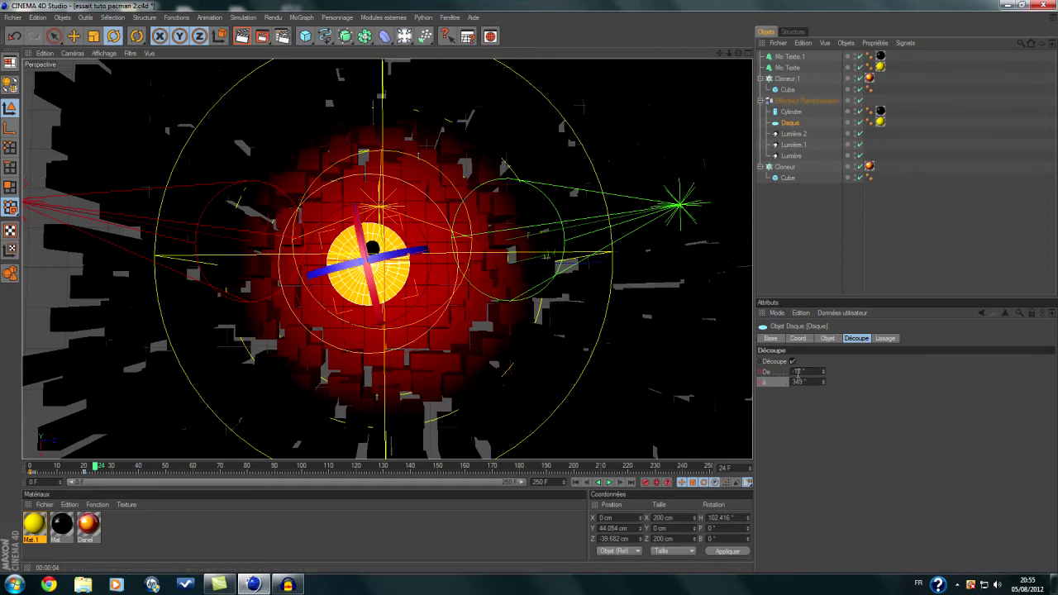
left_click(811, 371)
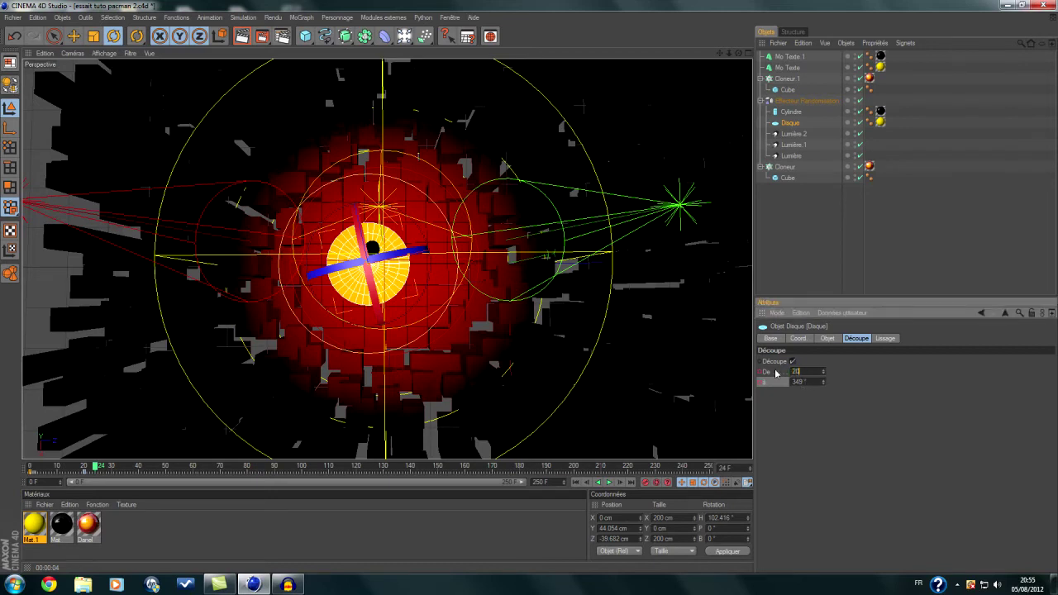
key("Tab")
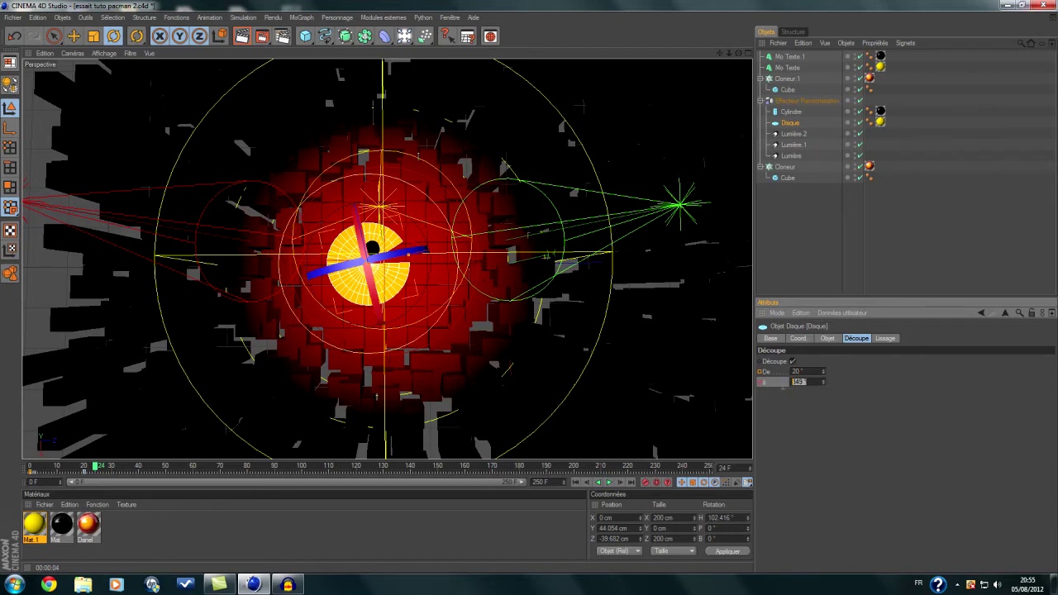
type("310")
key("Return")
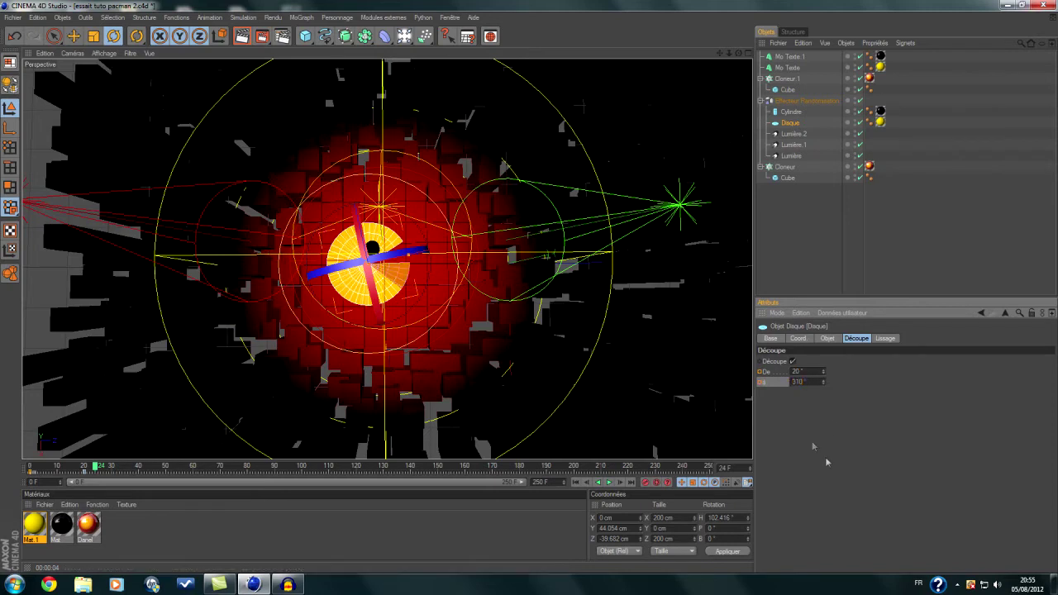
left_click(760, 373, "ctrl")
left_click(762, 383, "ctrl")
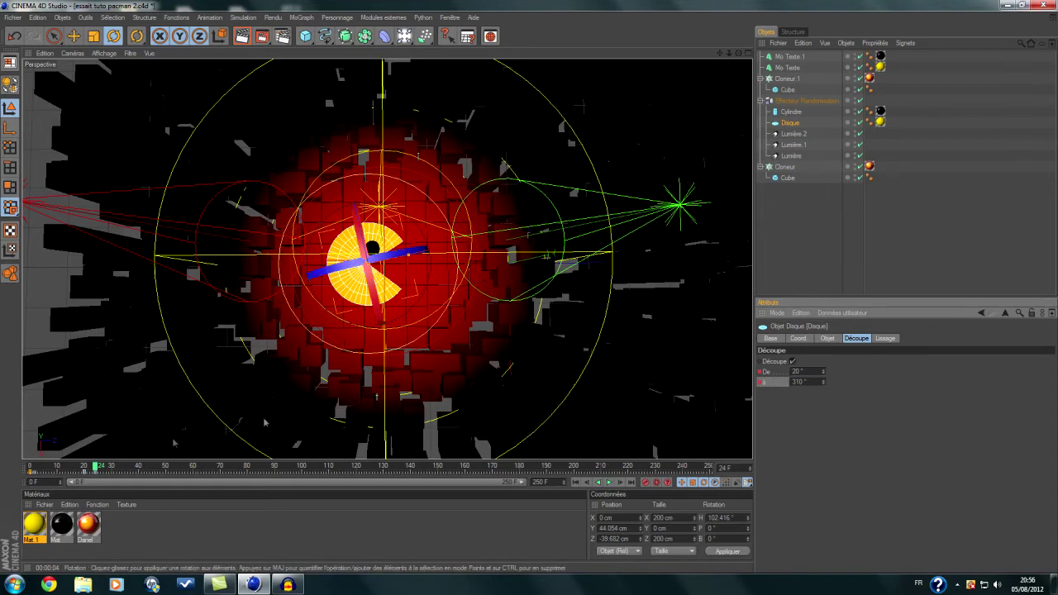
- At frame 28, close the mouth with a slice from -12° to 349° and keyframe both angles
left_click(622, 484)
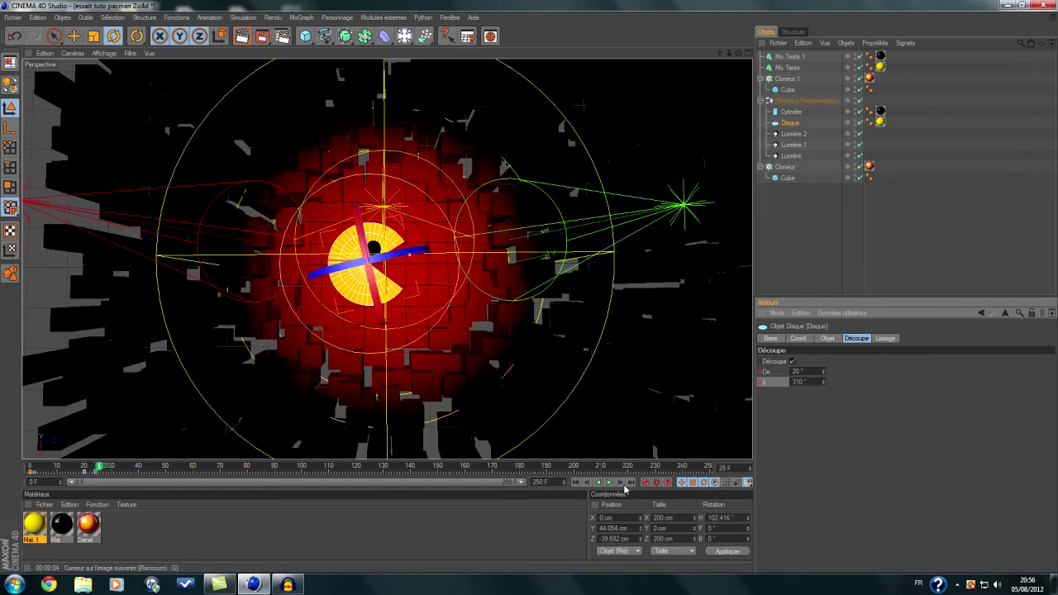
left_click(622, 484)
left_click(622, 484)
left_click(623, 485)
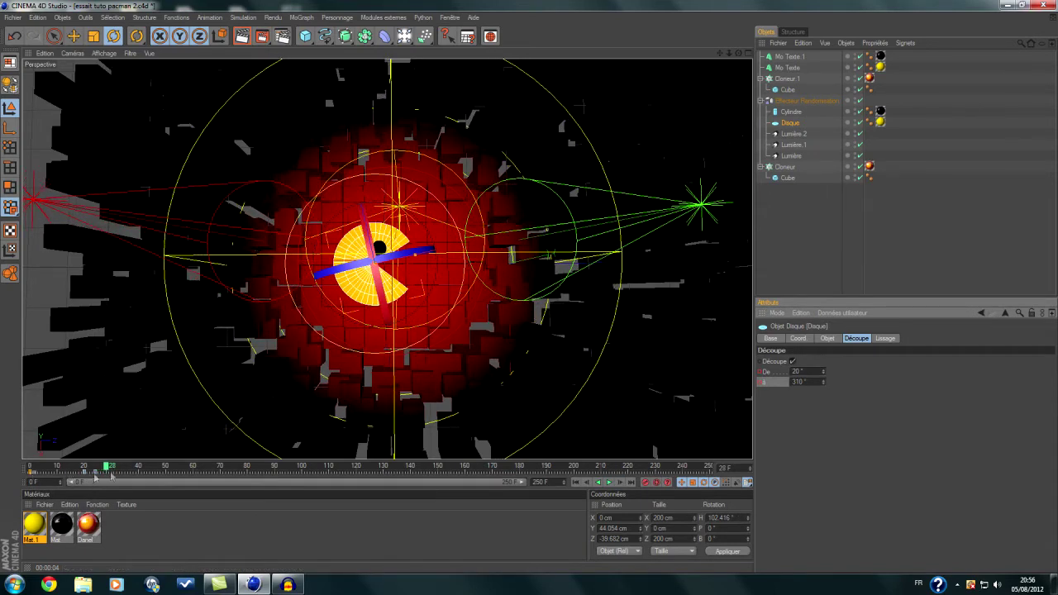
left_click_drag(813, 372, 787, 372)
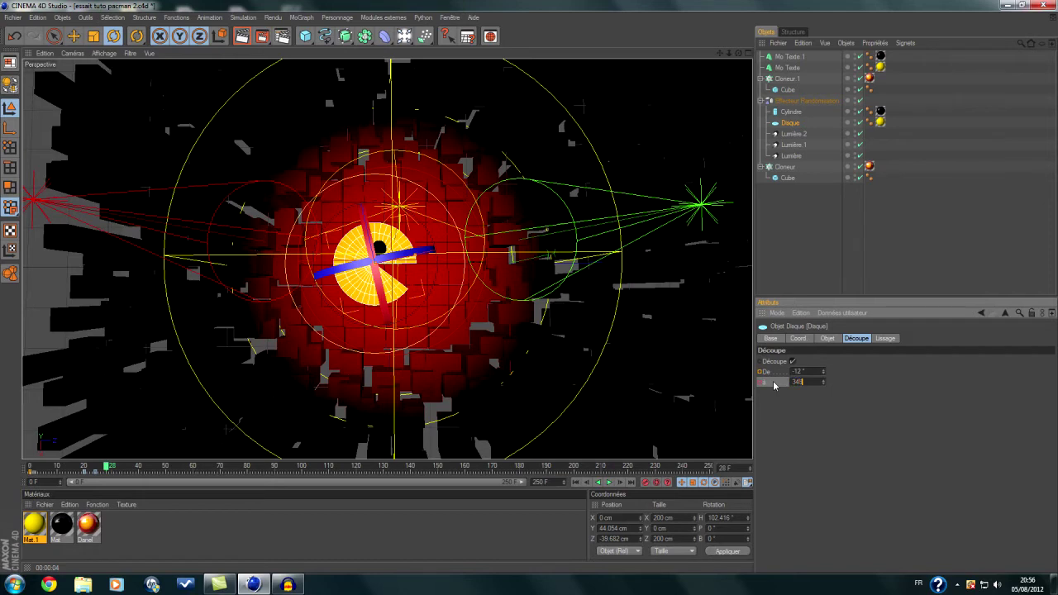
type("349")
key("Return")
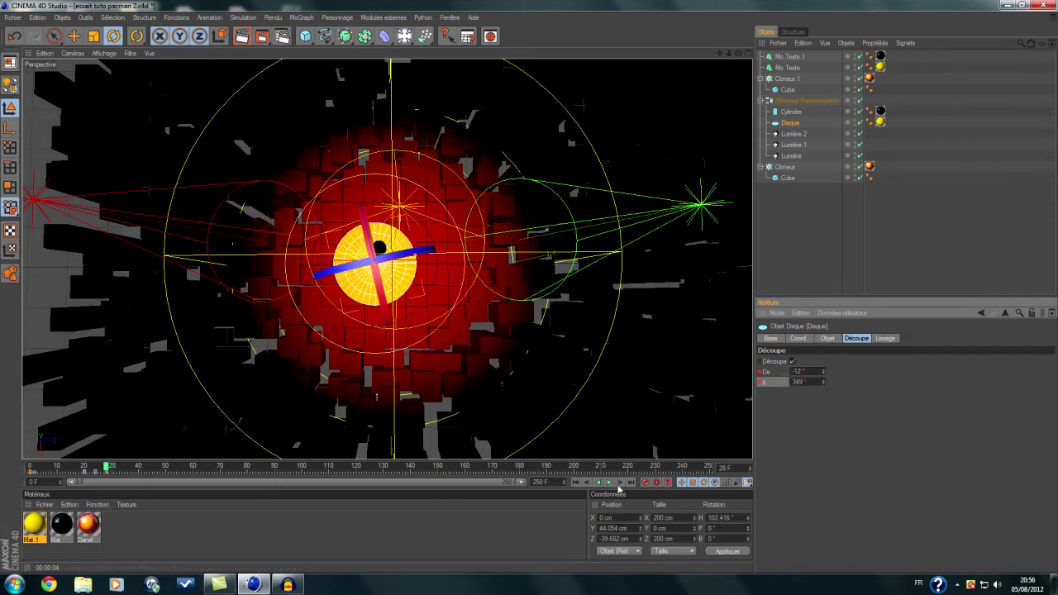
- At frame 32, reopen the mouth with a slice from 20° to 310° and keyframe both angles
left_click(619, 483)
left_click(619, 482)
left_click(619, 483)
left_click(619, 483)
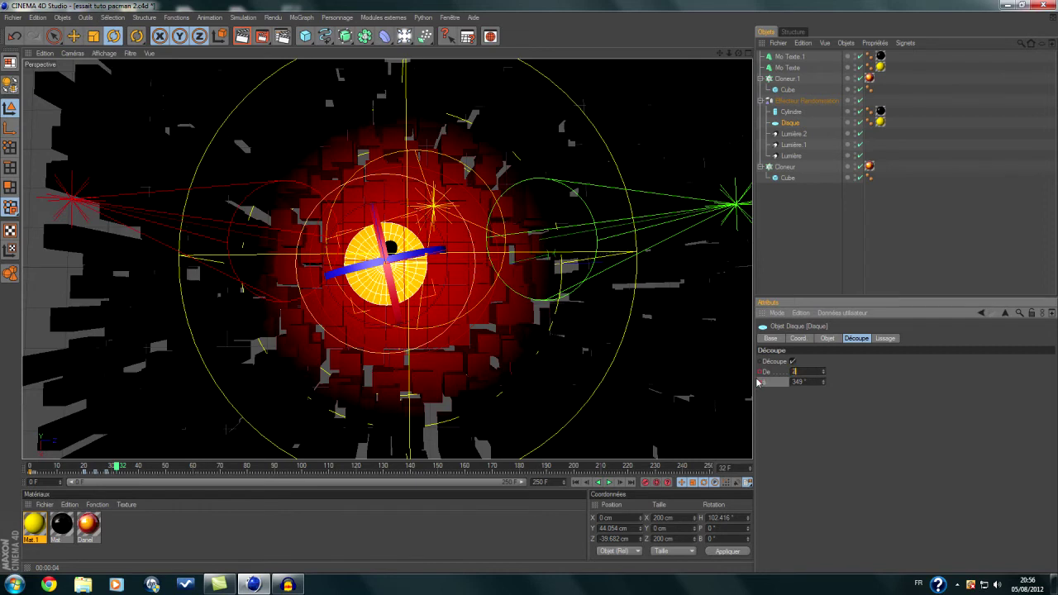
left_click_drag(809, 383, 760, 390)
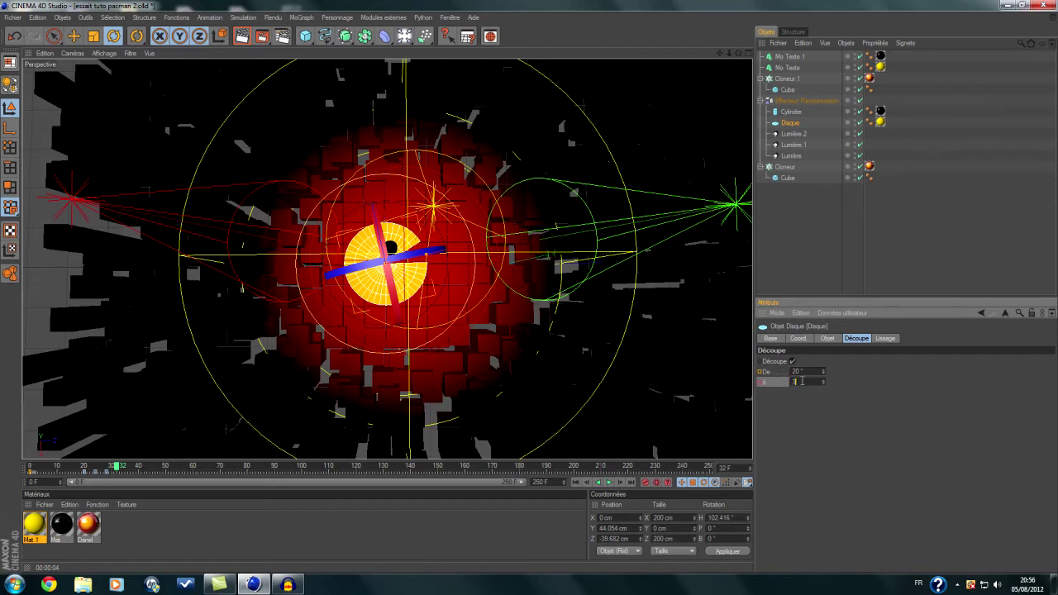
key("Return")
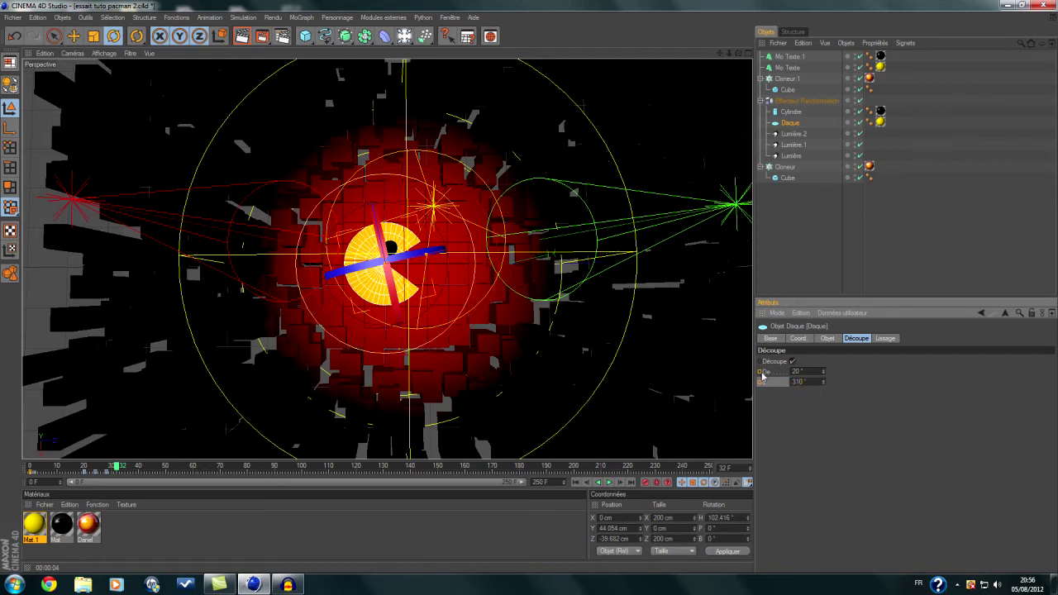
left_click(760, 372, "ctrl")
left_click(761, 382, "ctrl")
- Play the mouth animation from frame 0 and step backward and forward through its frames to check the opening and closing
left_click(577, 483)
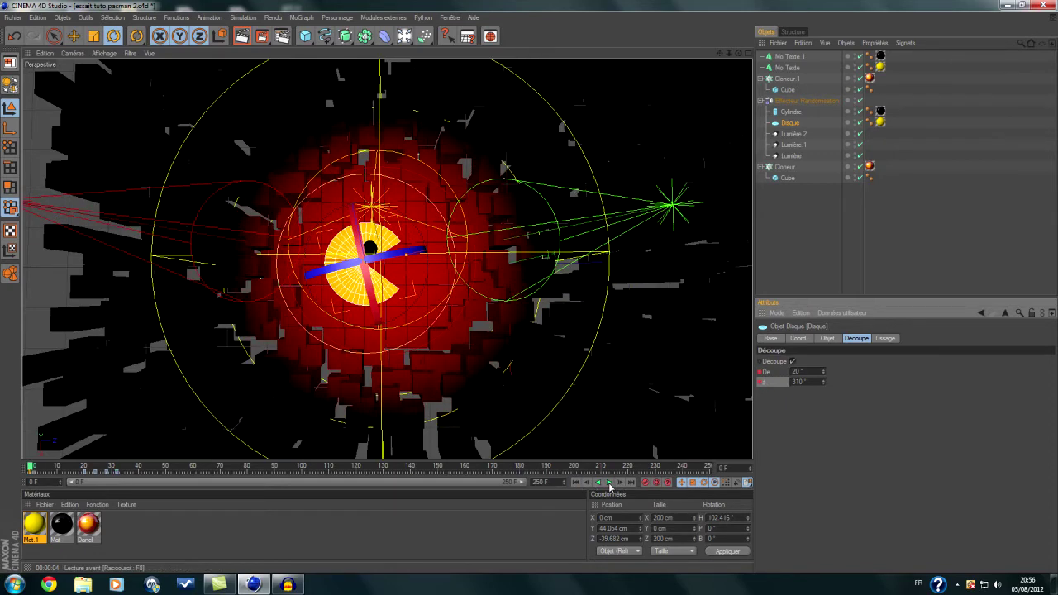
left_click(609, 483)
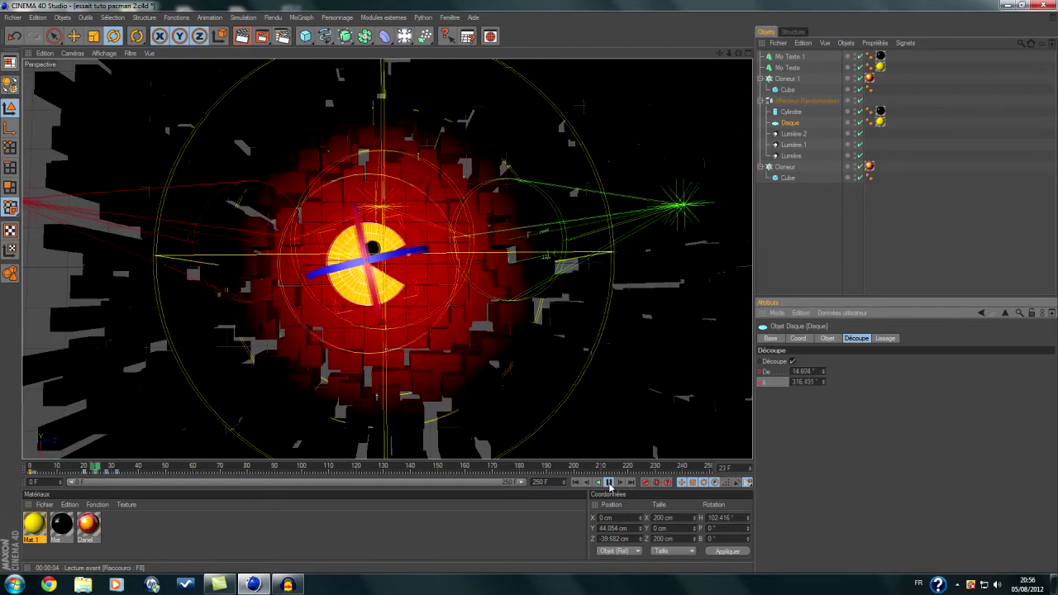
left_click(609, 484)
left_click(587, 483)
left_click(586, 484)
left_click(586, 484)
left_click(587, 483)
left_click(587, 483)
left_click(587, 483)
left_click(587, 483)
left_click(587, 483)
left_click(587, 483)
left_click(587, 483)
left_click(587, 483)
left_click(587, 484)
left_click(588, 485)
left_click(587, 484)
left_click(622, 485)
left_click(622, 485)
left_click(622, 485)
left_click(623, 485)
left_click(623, 485)
left_click(622, 485)
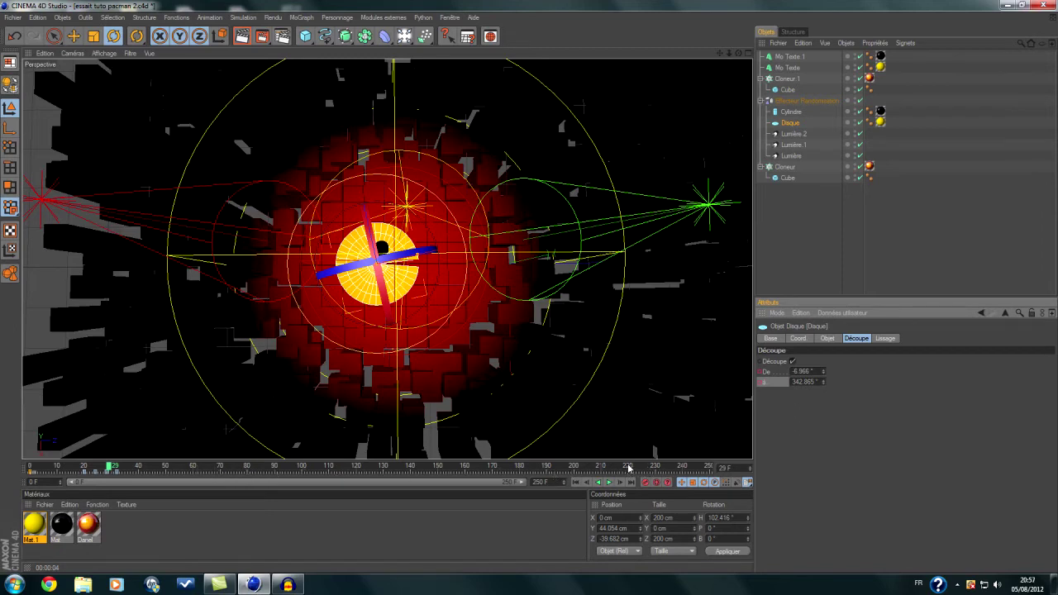
- At frame 220, shift the cylinder and disc together along X to about -40 cm, raising the Pac-Man behind the HADOCK text
left_click(628, 467)
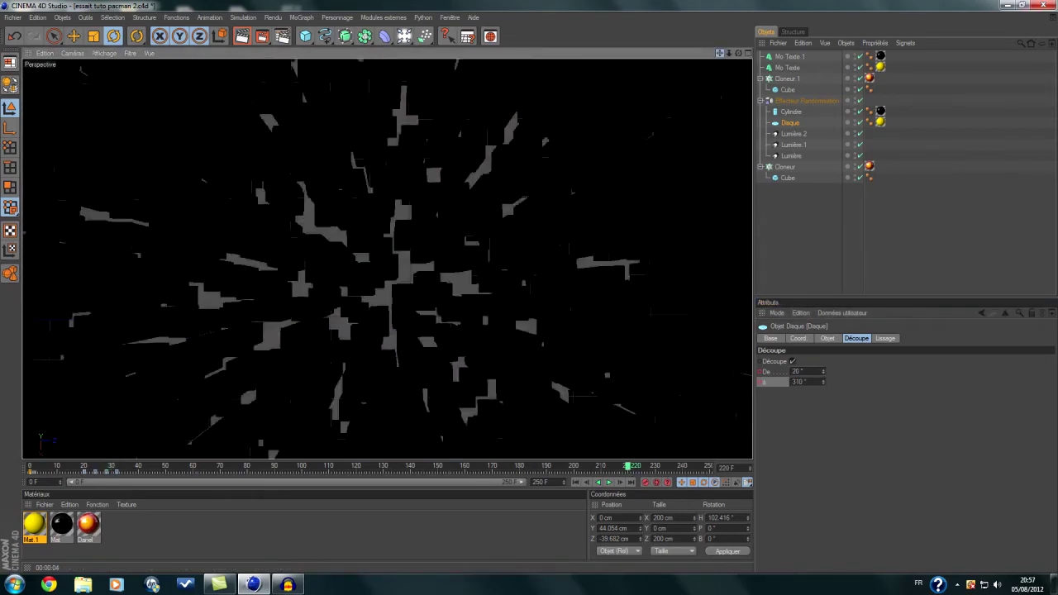
left_click_drag(720, 53, 570, 18)
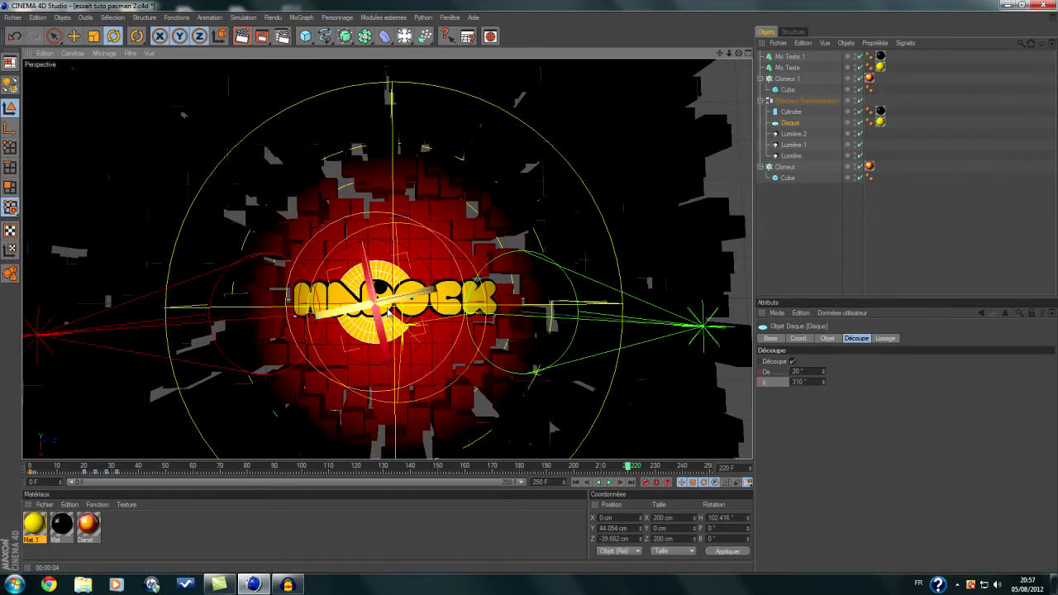
left_click(74, 35)
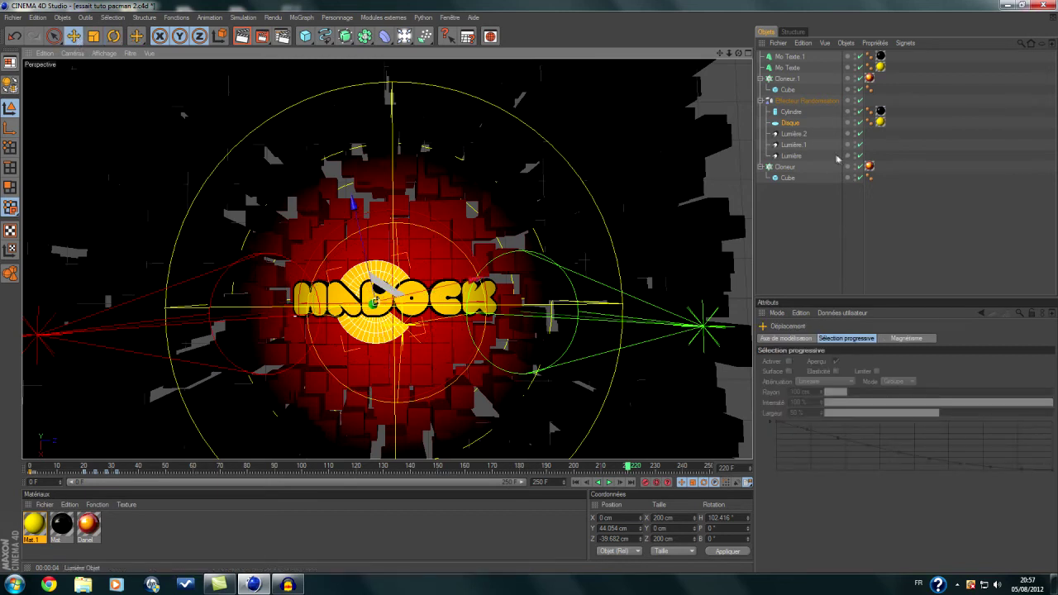
left_click_drag(790, 122, 777, 108)
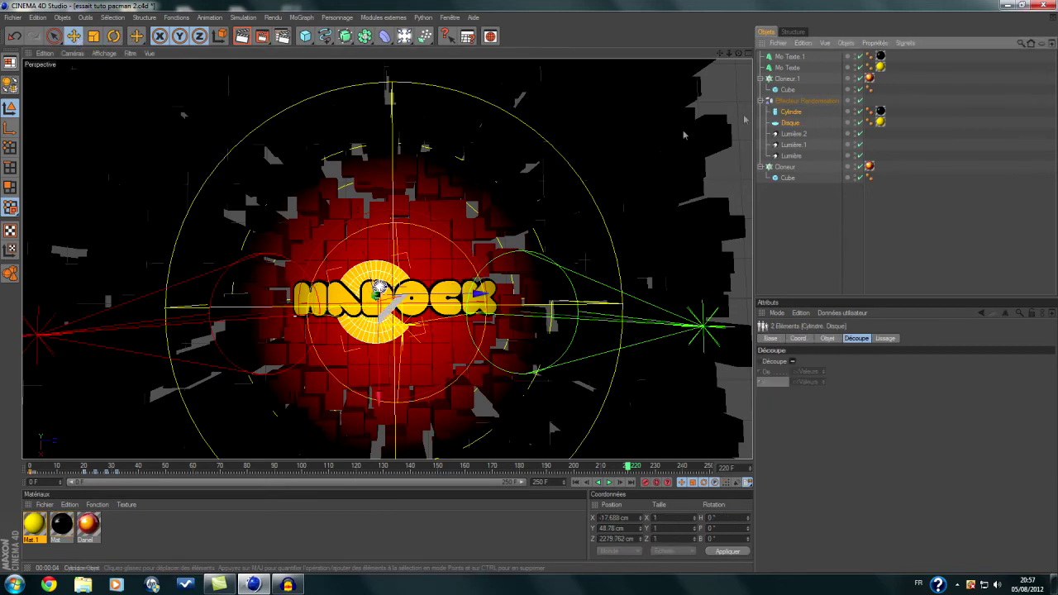
scroll(383, 385, "down", 1)
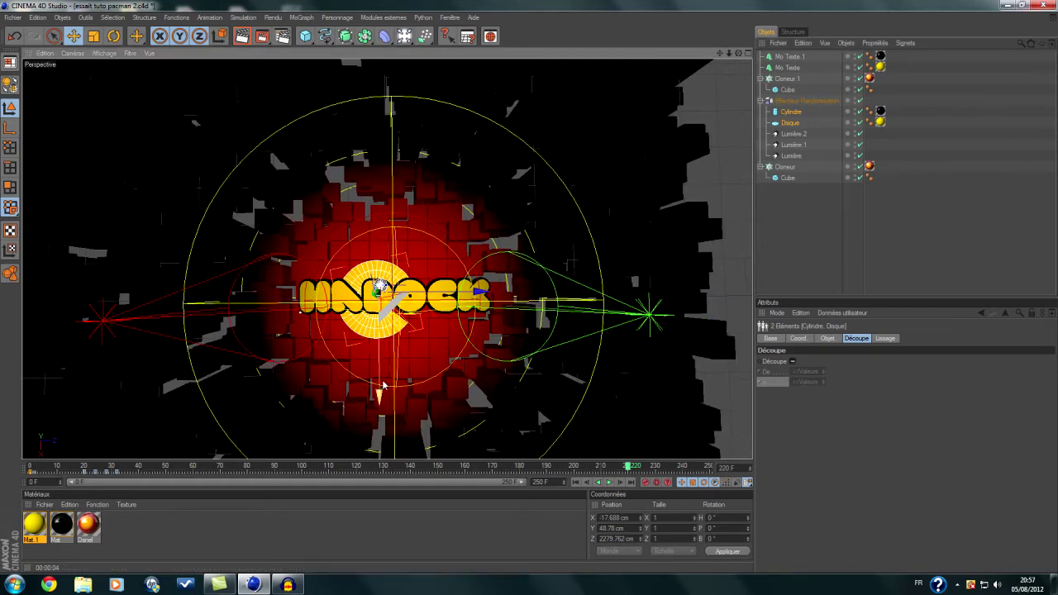
left_click_drag(379, 286, 379, 276)
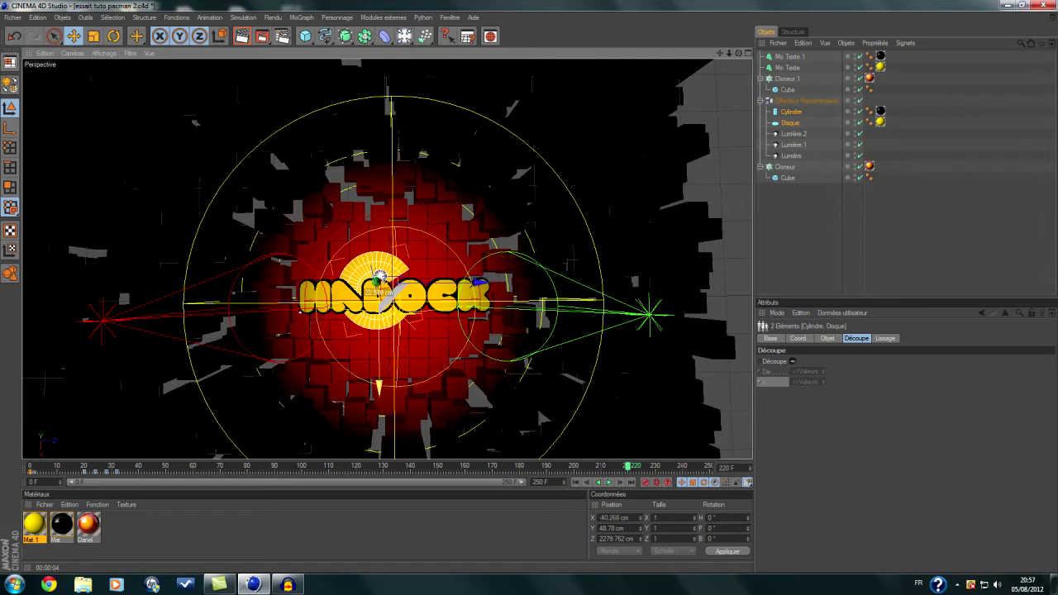
- Move the cylinder eye alone along X to about -76.6 cm and render the view to check its placement above the text
left_click(791, 112)
left_click_drag(376, 276, 377, 266)
left_click(241, 36)
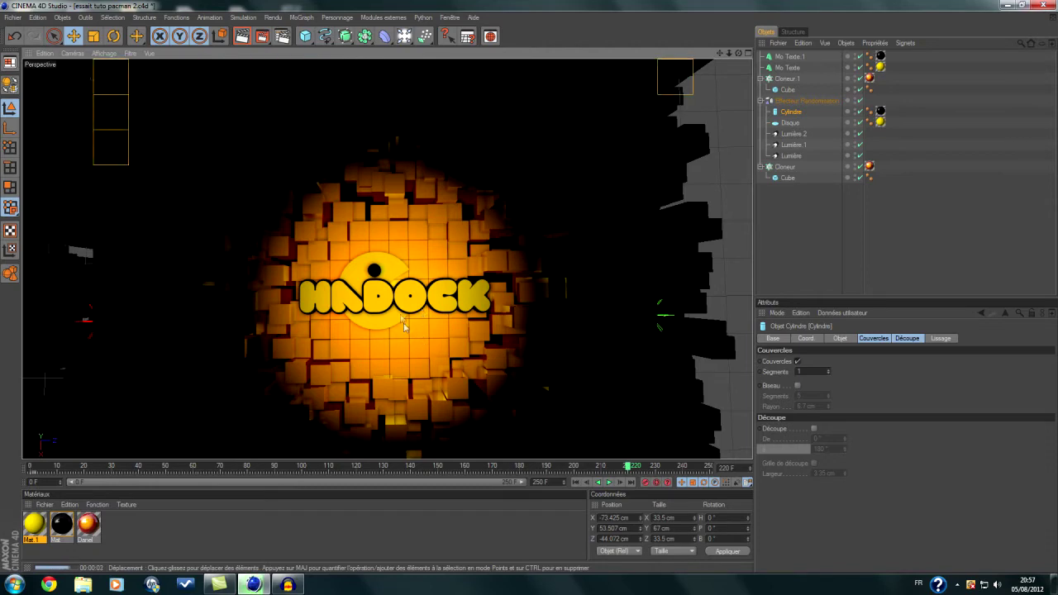
scroll(404, 314, "down", 2)
left_click_drag(380, 339, 380, 338)
left_click(242, 37)
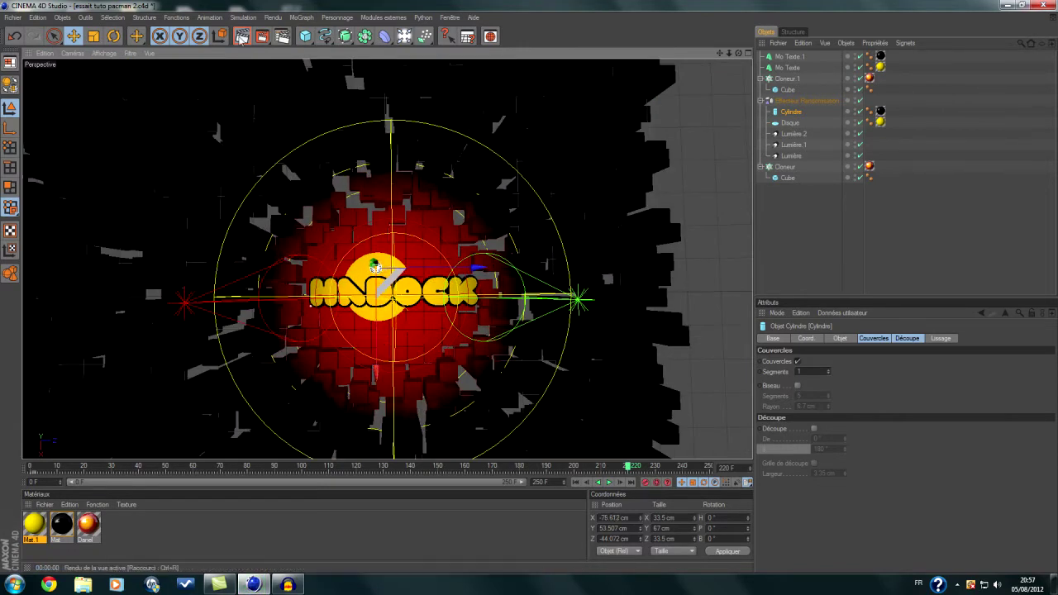
- Return to frame 0 and bring the Pac-Man back into view
scroll(438, 216, "up", 3)
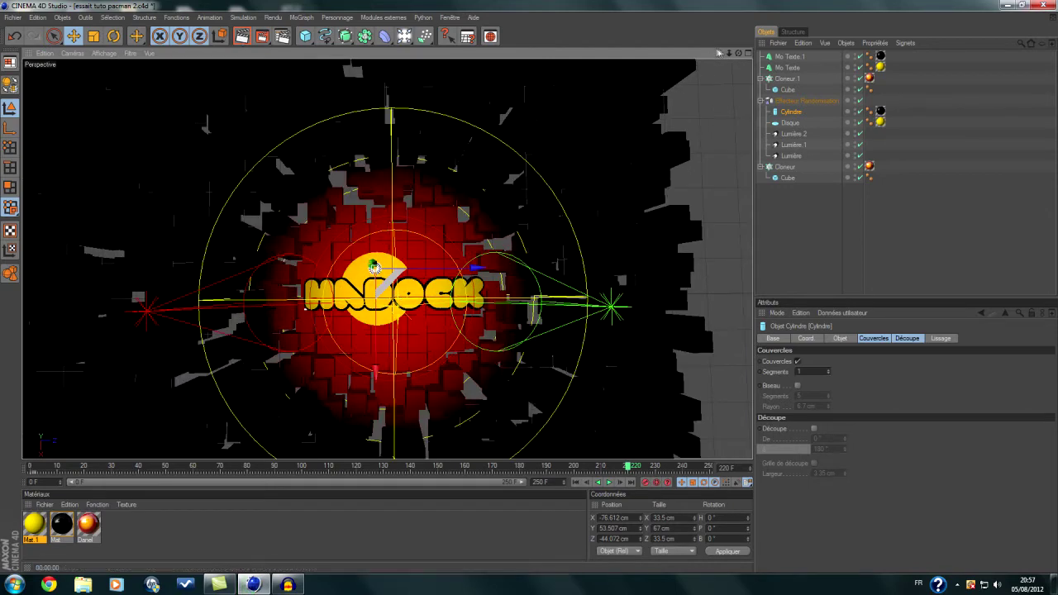
left_click_drag(719, 53, 737, 51)
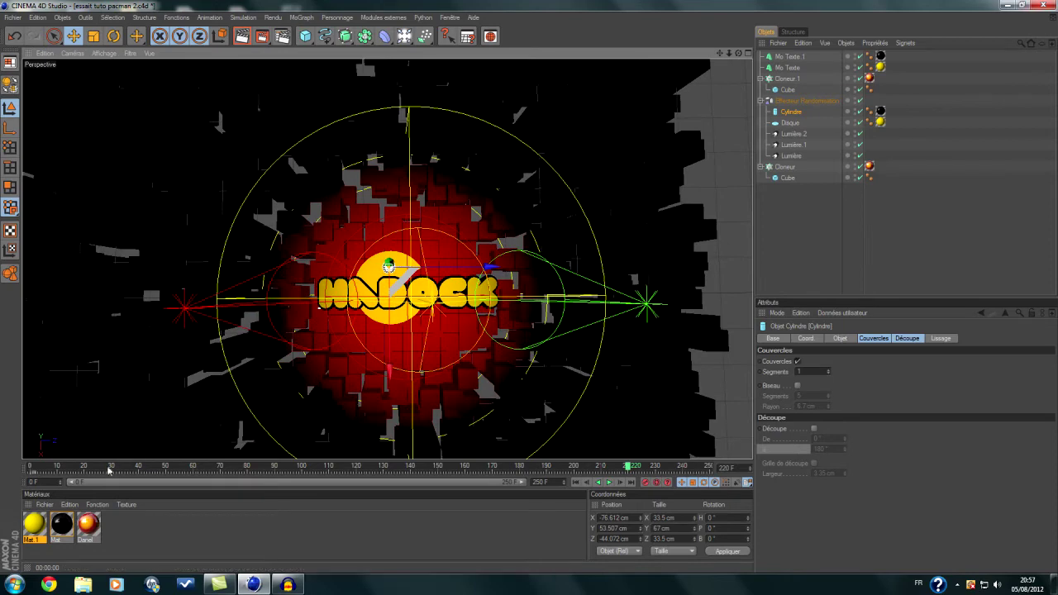
left_click(100, 467)
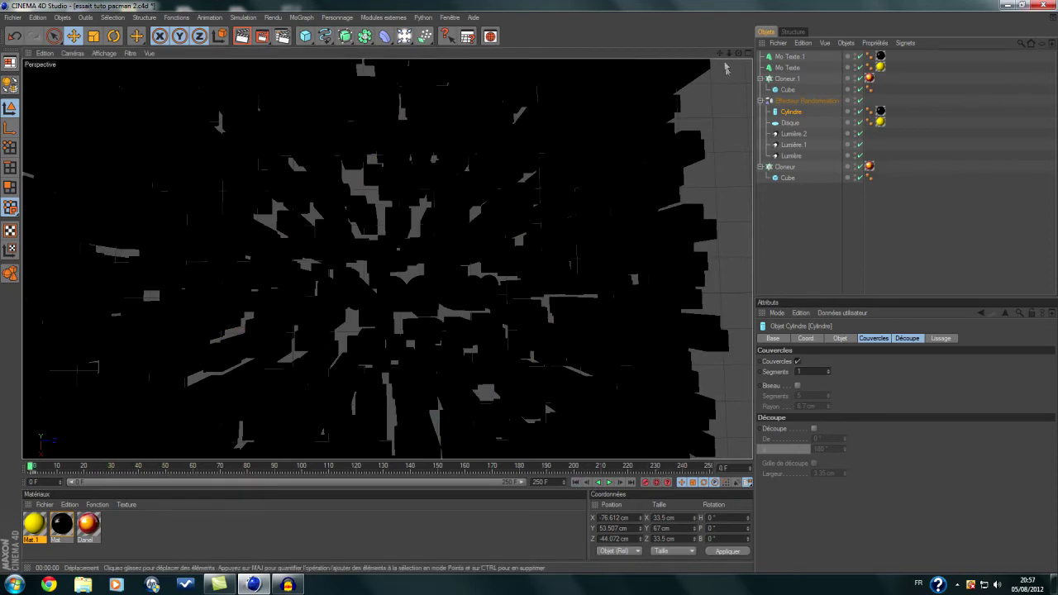
left_click_drag(720, 53, 966, 59)
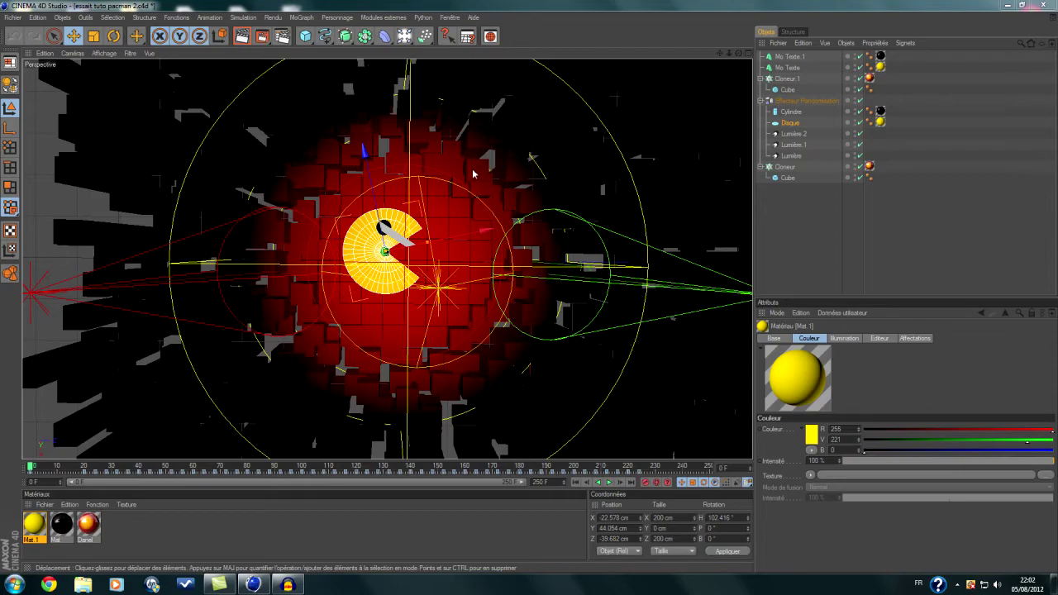
left_click(664, 188)
scroll(664, 189, "up", 4)
scroll(663, 188, "down", 8)
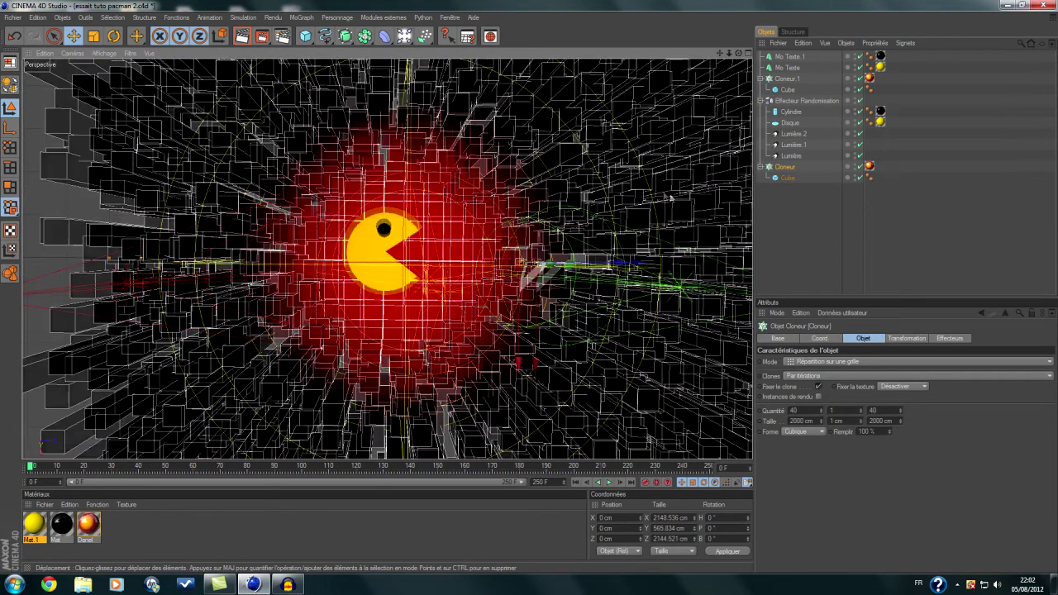
left_click(778, 219)
scroll(487, 202, "down", 3)
scroll(487, 202, "up", 3)
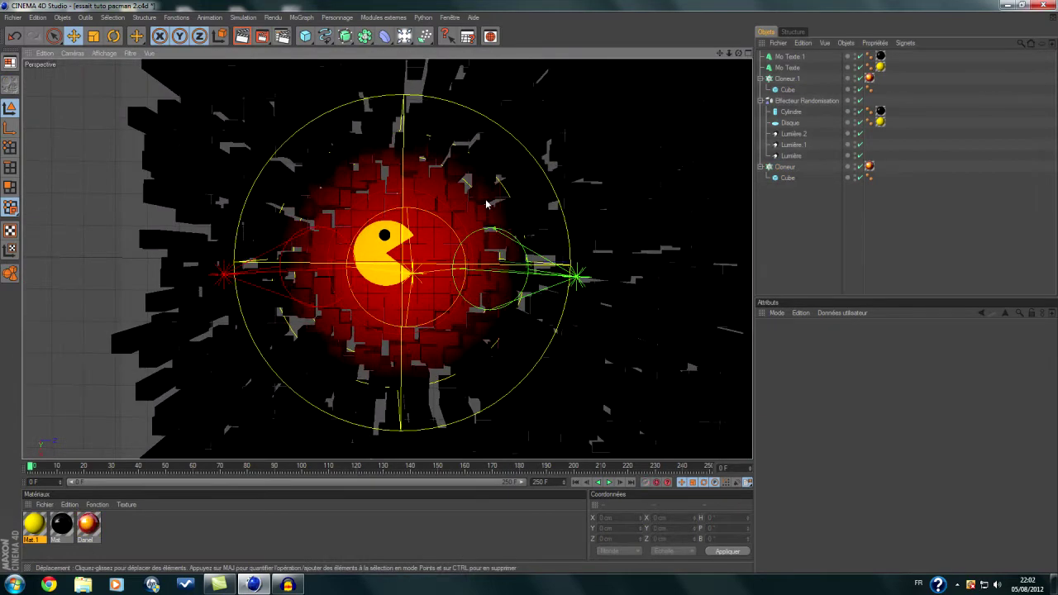
left_click(789, 123)
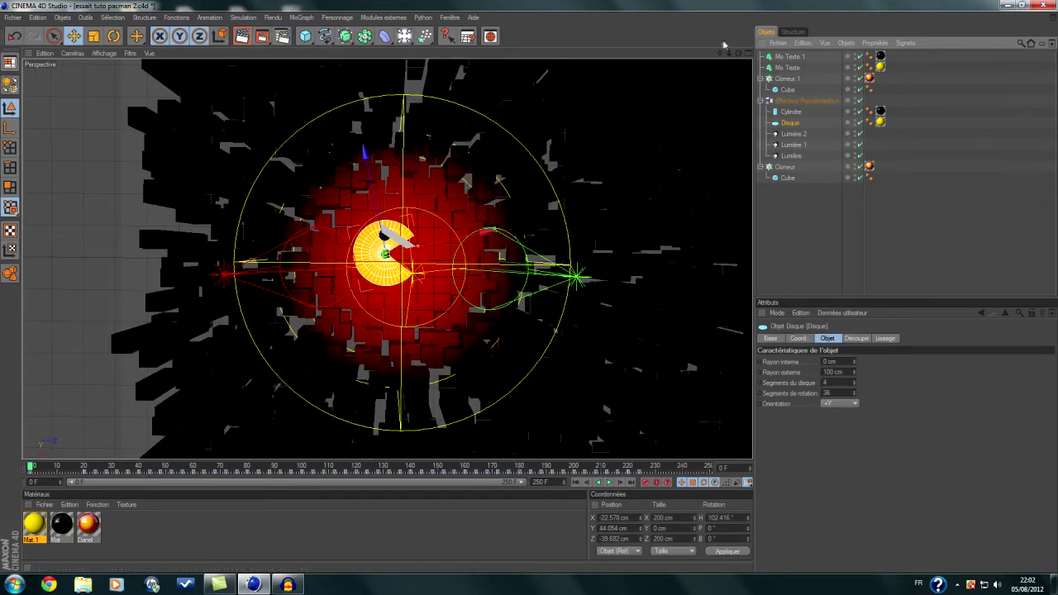
left_click_drag(719, 53, 607, 45)
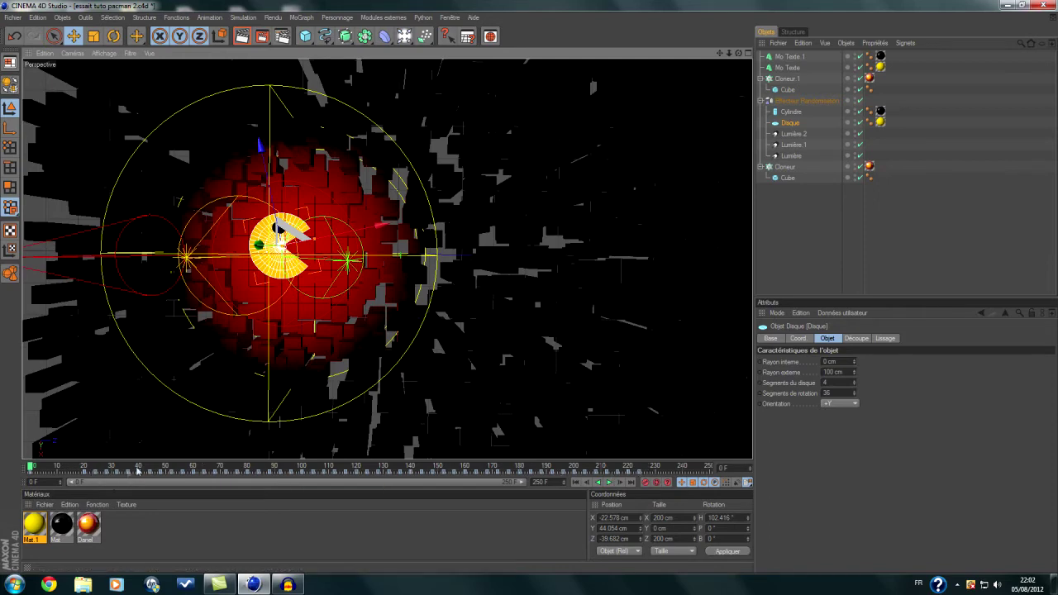
left_click_drag(718, 54, 829, 54)
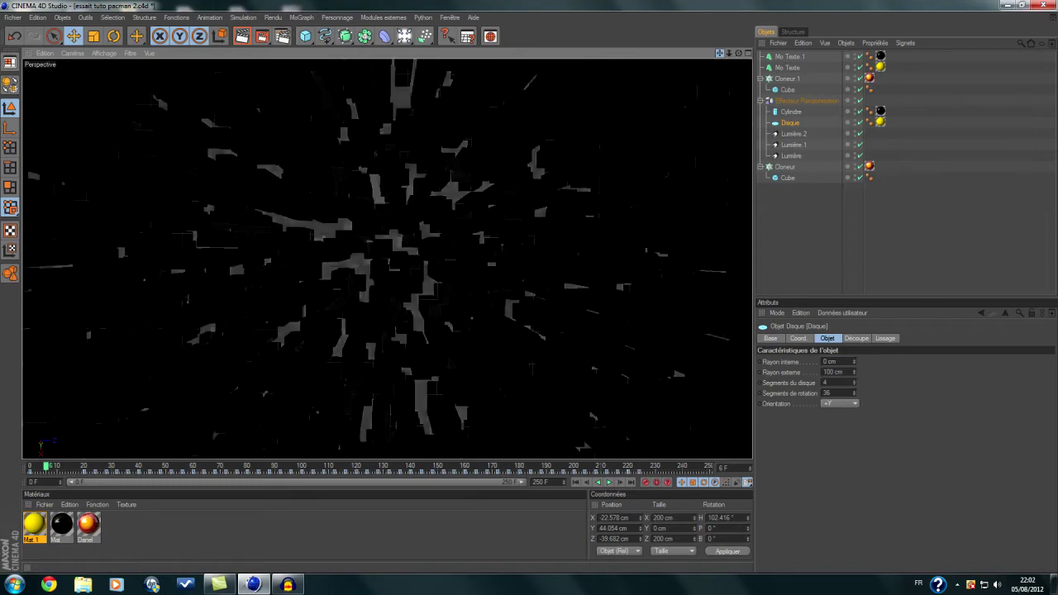
left_click_drag(719, 53, 814, 65)
scroll(638, 115, "up", 5)
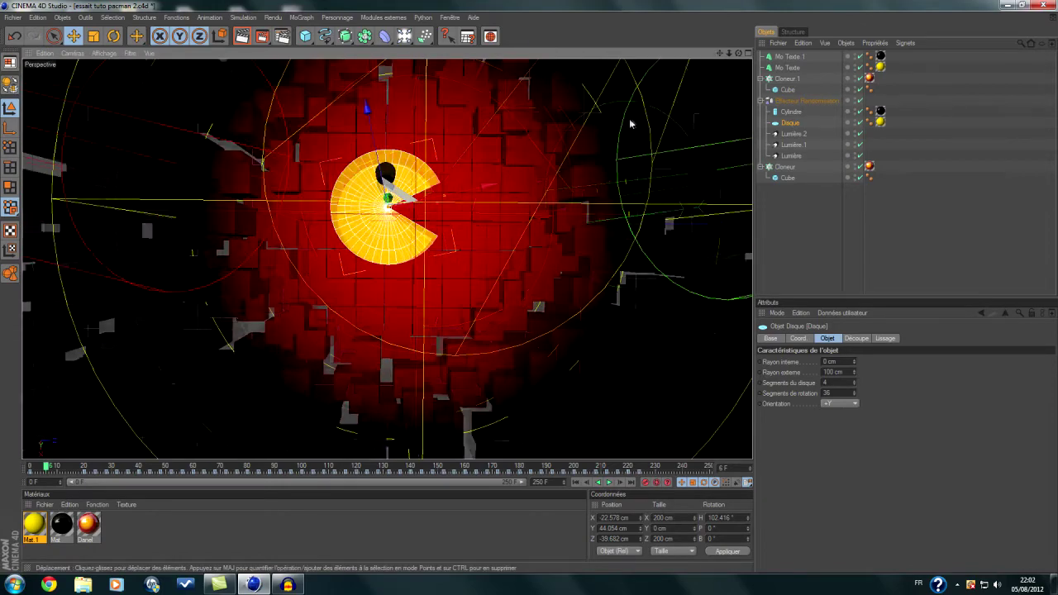
scroll(609, 140, "up", 1)
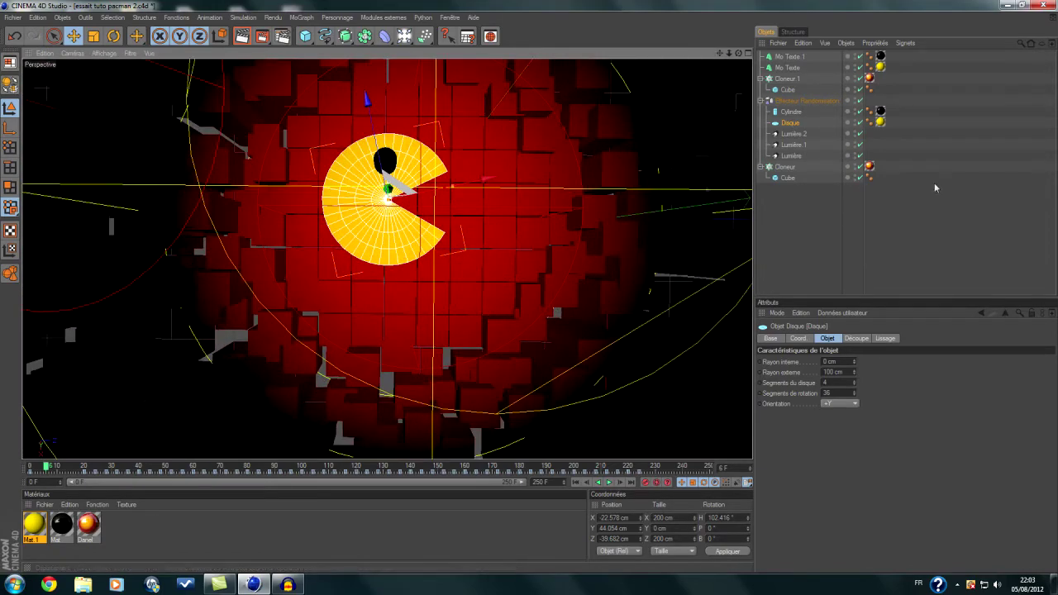
- Lower the cylinder eye along Y to about 18.3 cm so that it sinks into the Pac-Man disc
left_click(788, 114)
left_click_drag(546, 118, 544, 34, "alt")
scroll(531, 111, "up", 3)
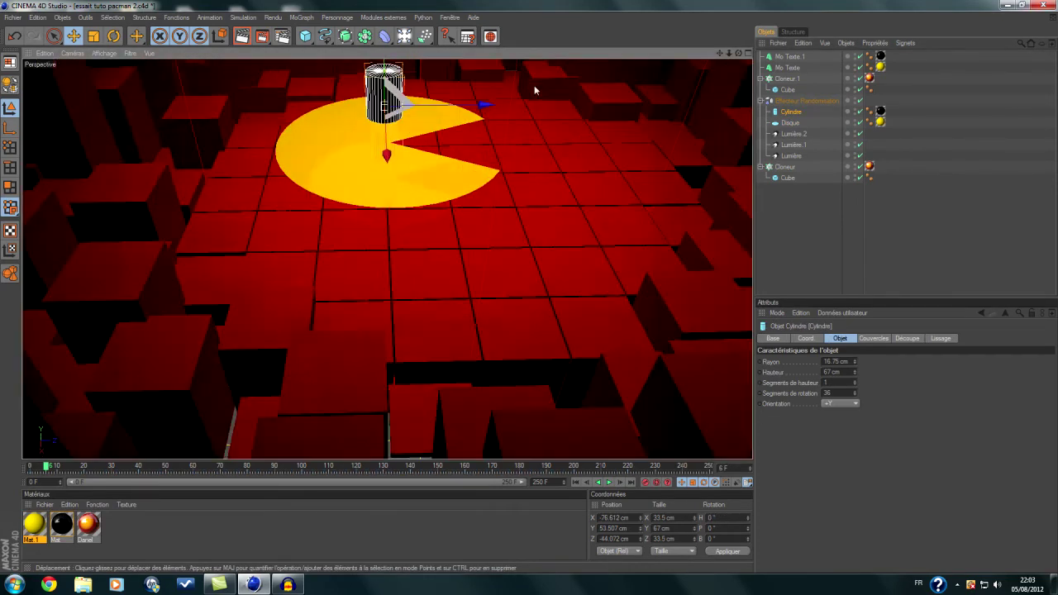
left_click_drag(719, 53, 664, 188)
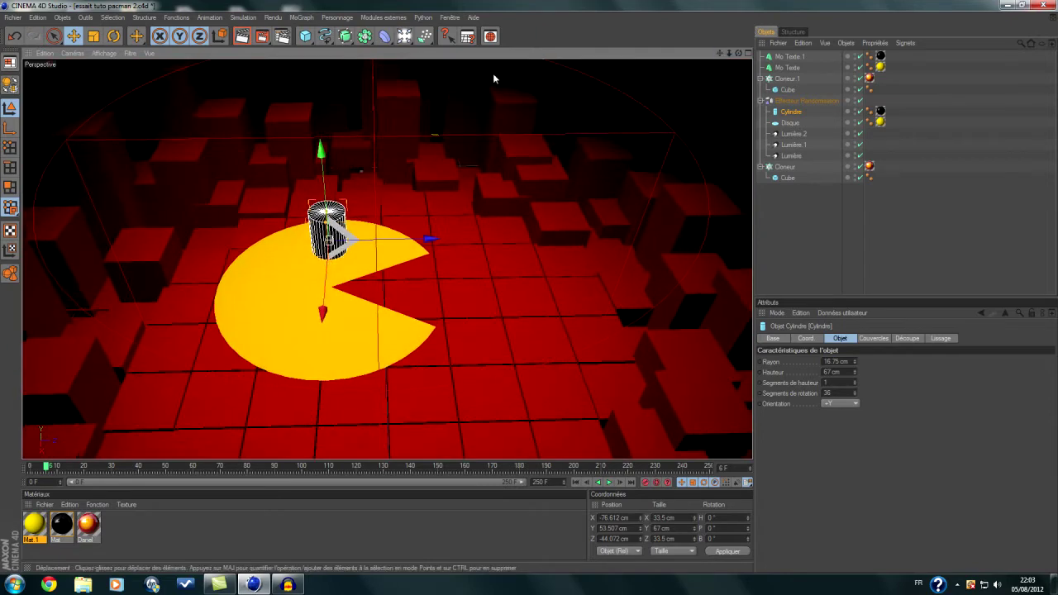
left_click_drag(320, 150, 325, 183)
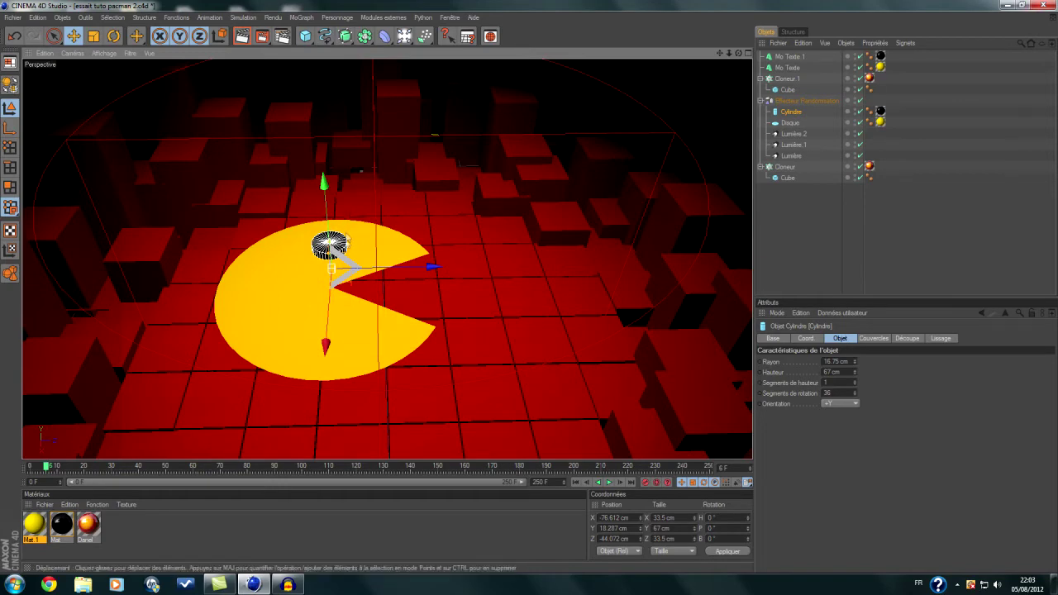
left_click_drag(431, 112, 521, 121, "alt")
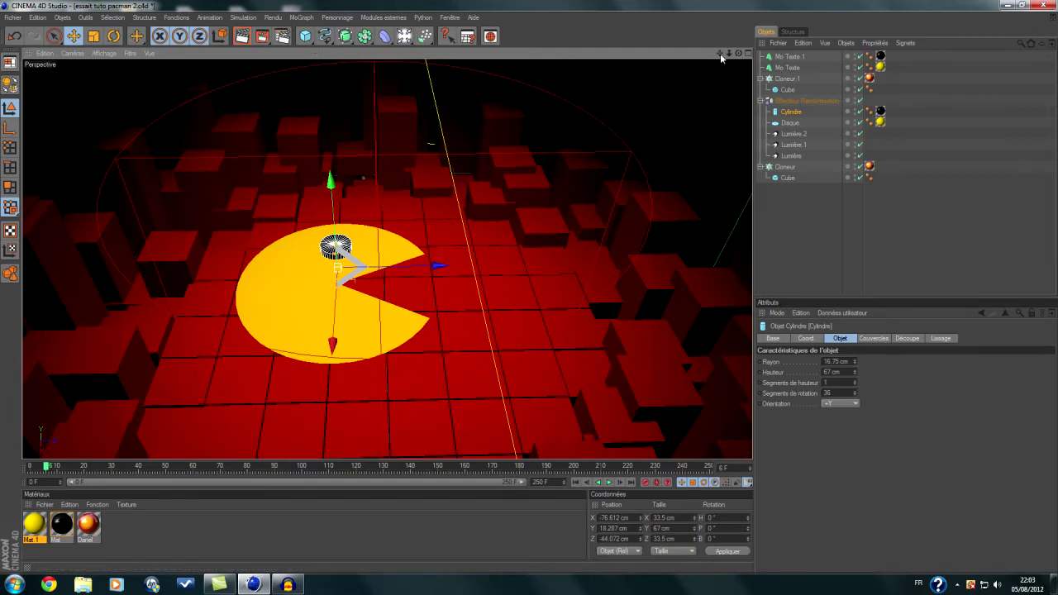
left_click_drag(720, 54, 670, 55)
scroll(360, 107, "down", 4)
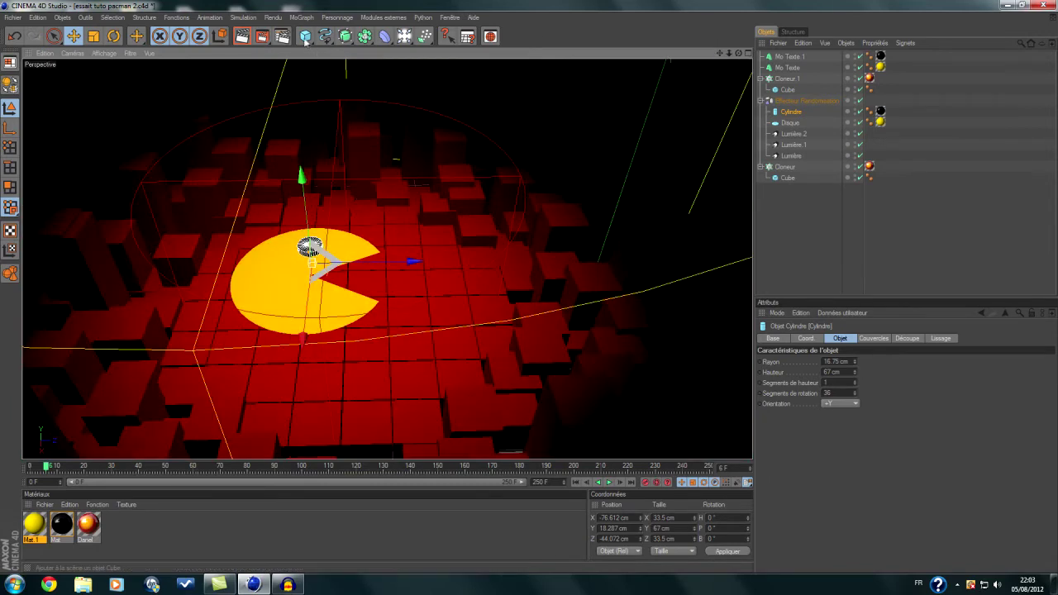
- Add four new disc primitives to the scene
left_click(305, 37)
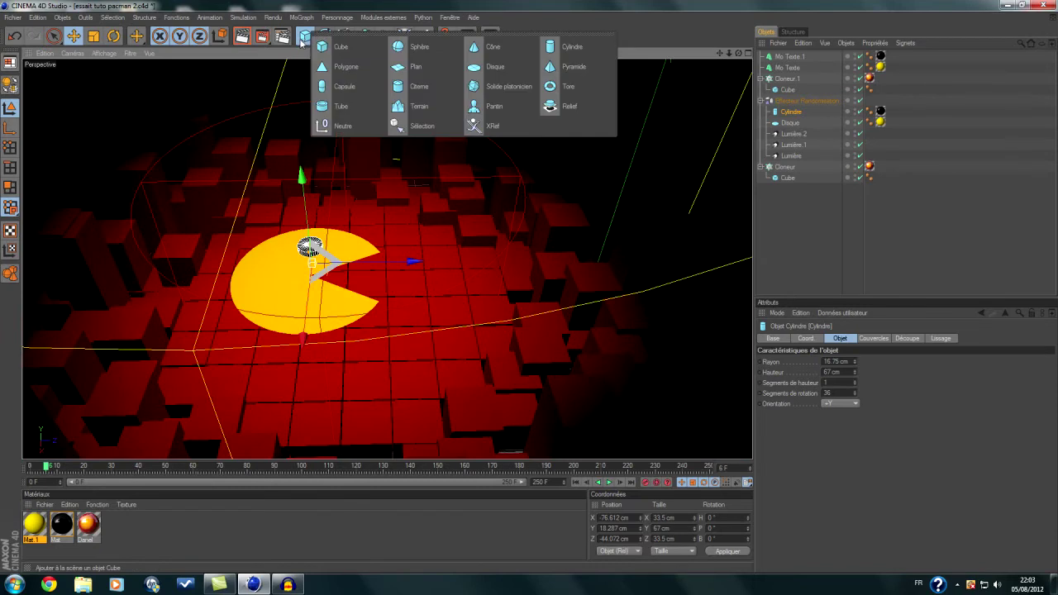
left_click(493, 66)
left_click(305, 37)
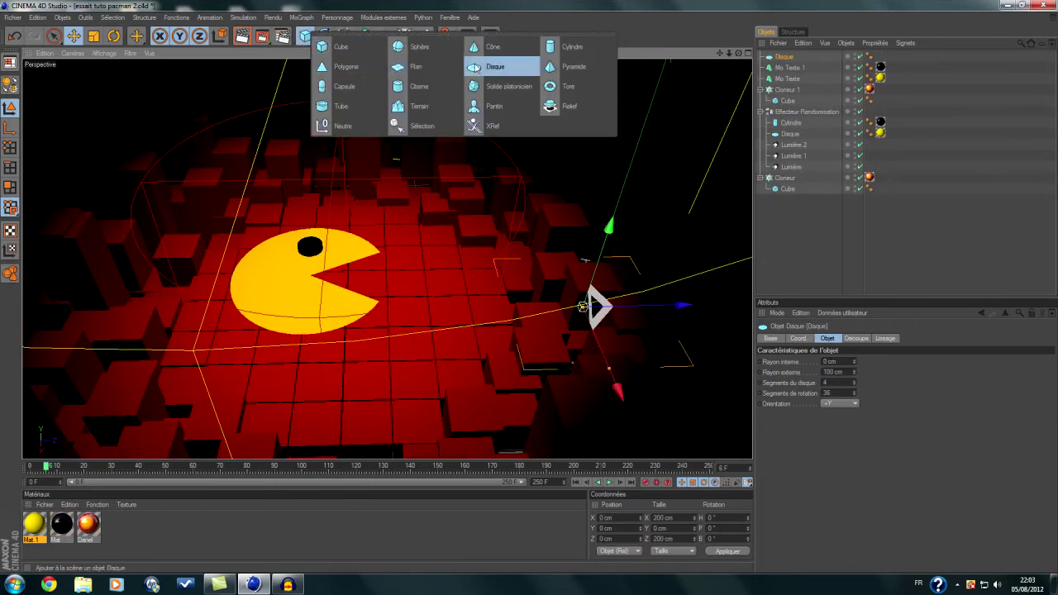
left_click(493, 66)
left_click(305, 37)
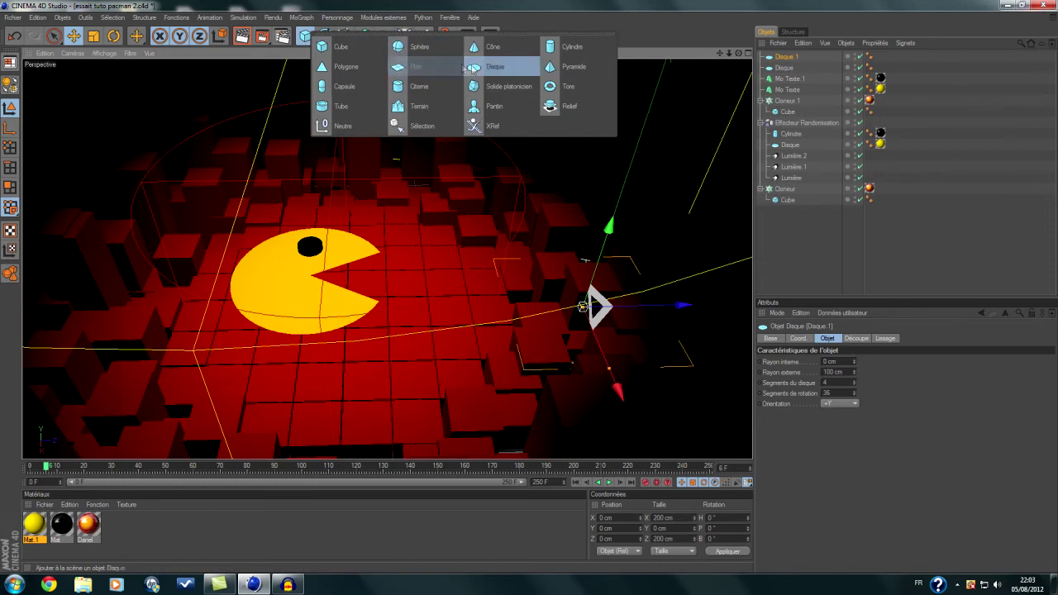
left_click(492, 66)
left_click(305, 38)
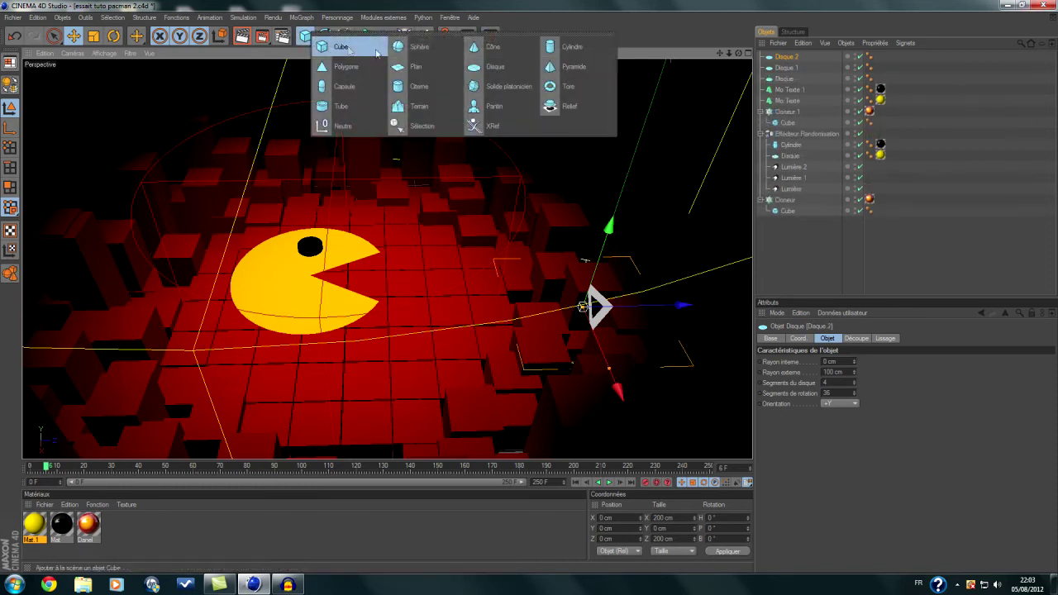
left_click(492, 66)
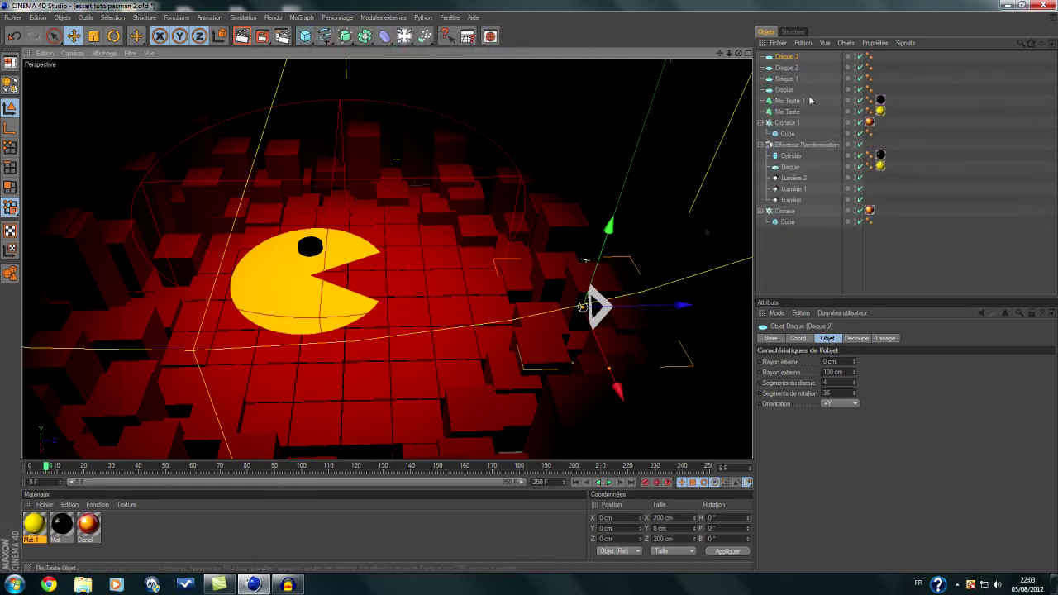
- Move the four new discs together along Z to about -191 cm and raise them along Y to about 29.9 cm
left_click_drag(815, 84, 768, 58)
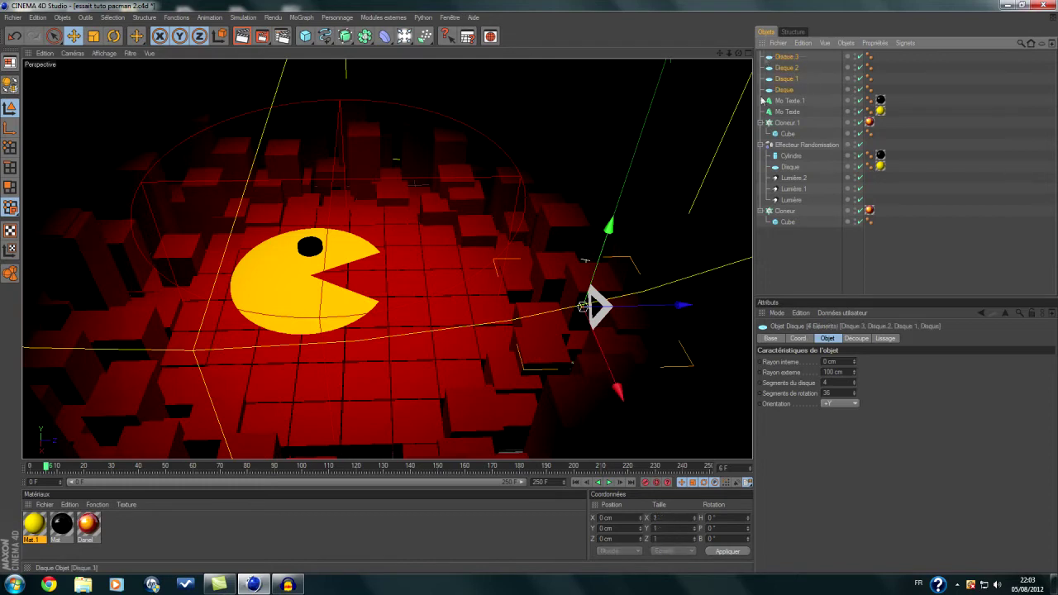
left_click_drag(685, 308, 539, 307)
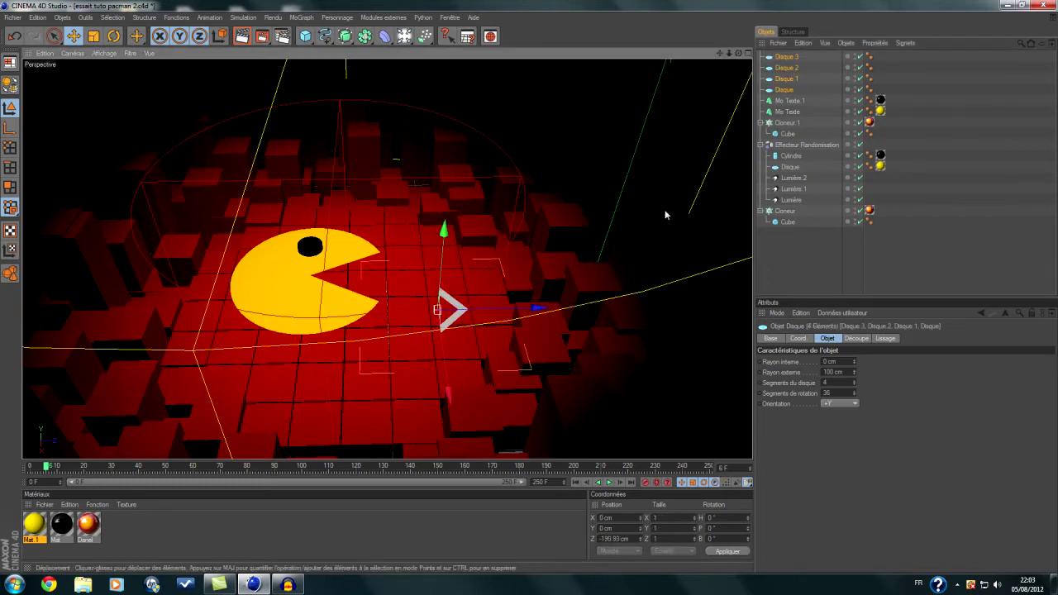
left_click_drag(670, 218, 651, 206, "alt")
scroll(570, 230, "up", 4)
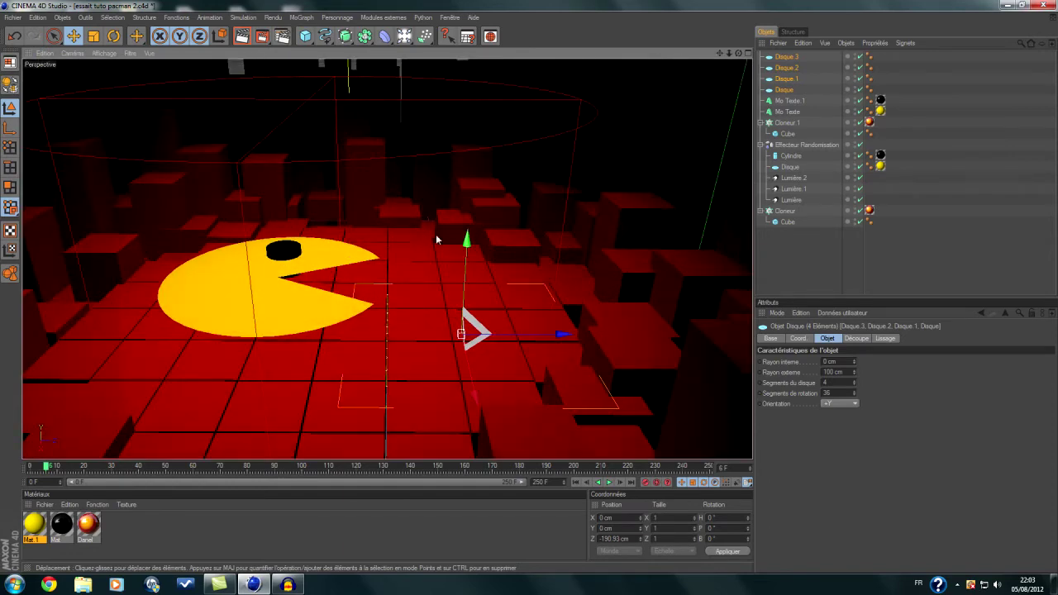
left_click_drag(467, 239, 469, 206)
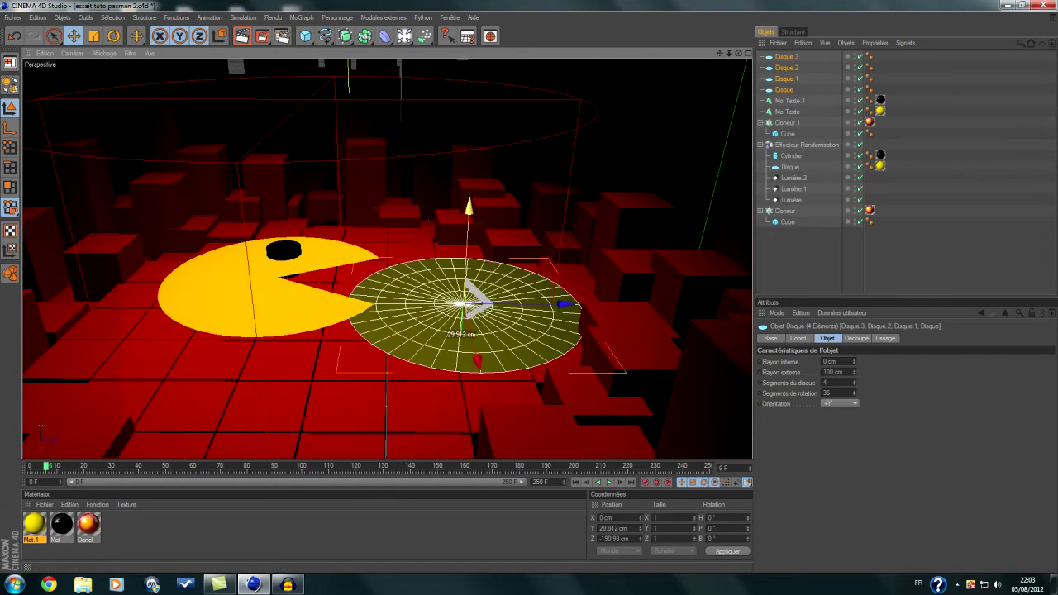
- Scale the four discs down uniformly to small pellets and shift them along X to about -22.3 cm, level with the Pac-Man's mouth
scroll(548, 260, "up", 4)
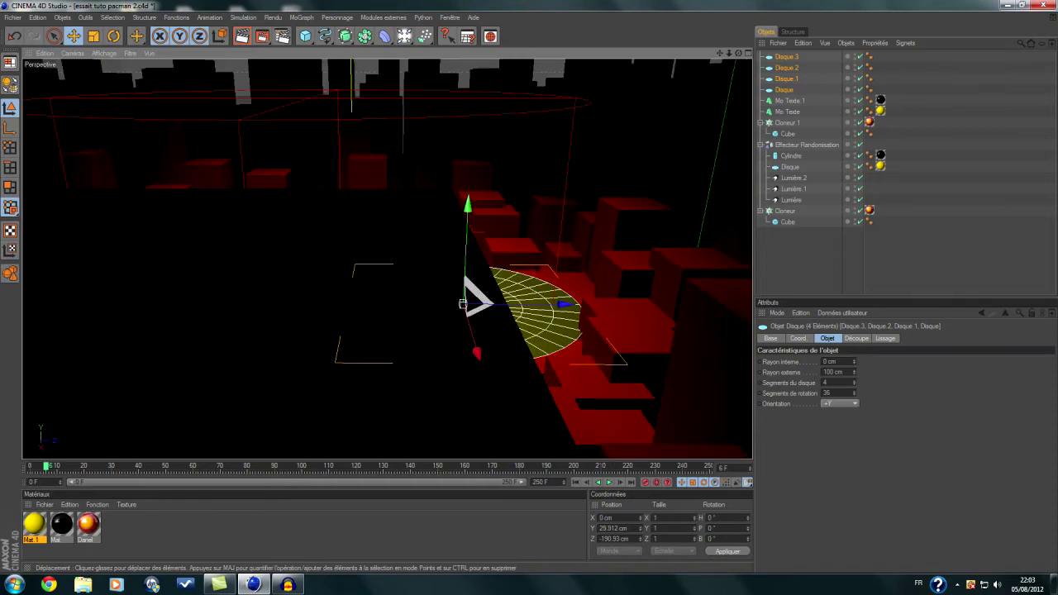
left_click_drag(547, 238, 548, 190, "alt")
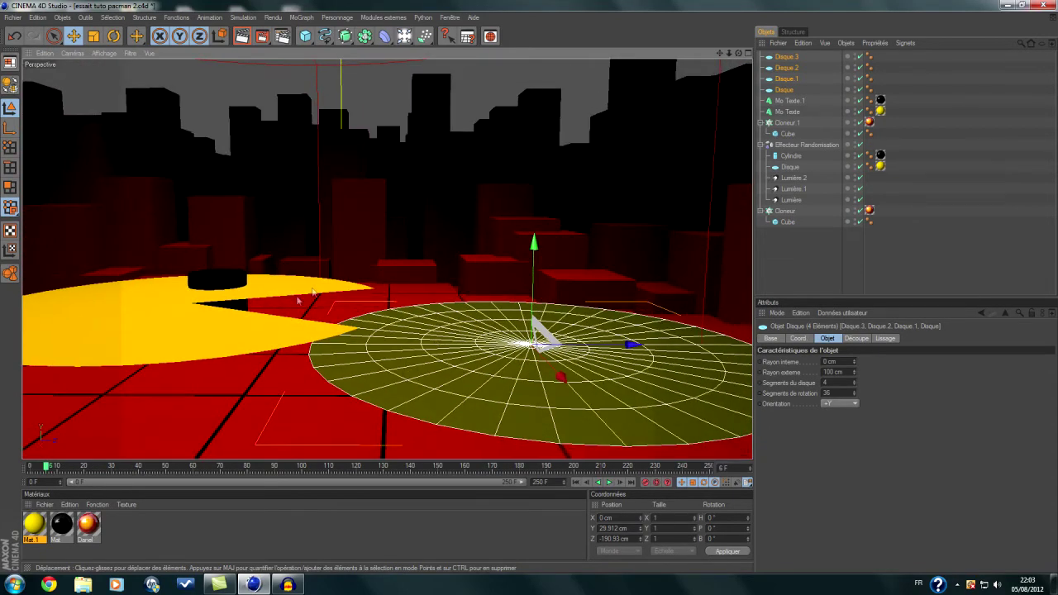
left_click_drag(576, 141, 578, 201, "alt")
scroll(577, 200, "down", 6)
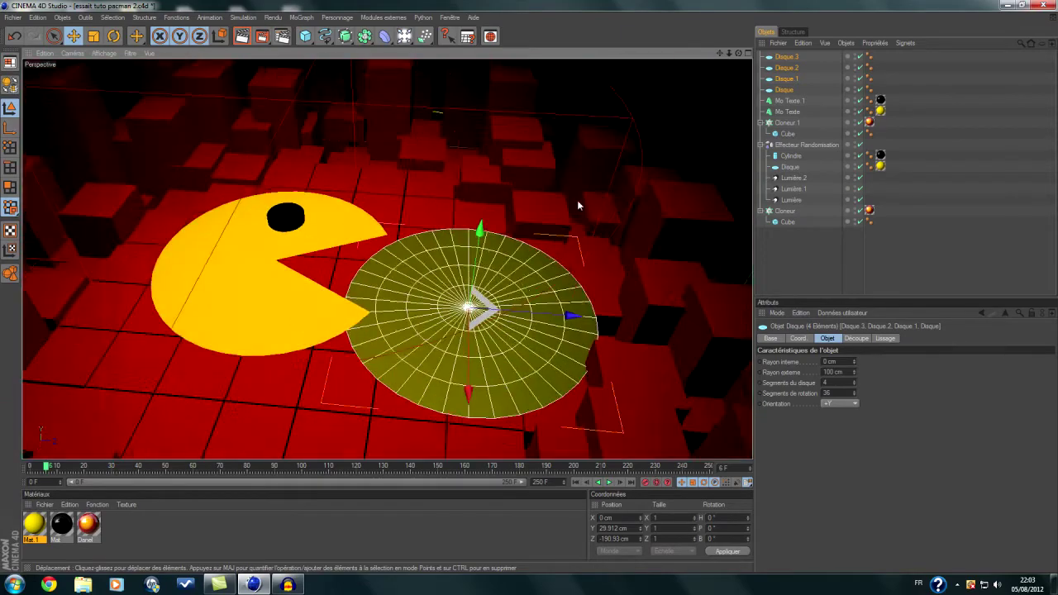
left_click_drag(630, 181, 590, 202, "alt")
scroll(590, 201, "down", 3)
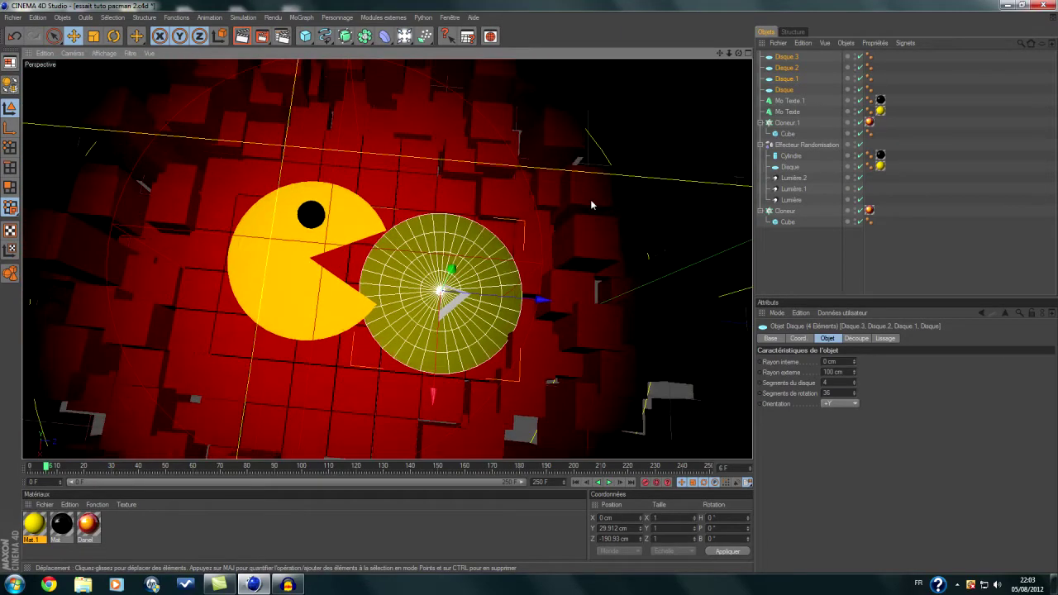
left_click(93, 35)
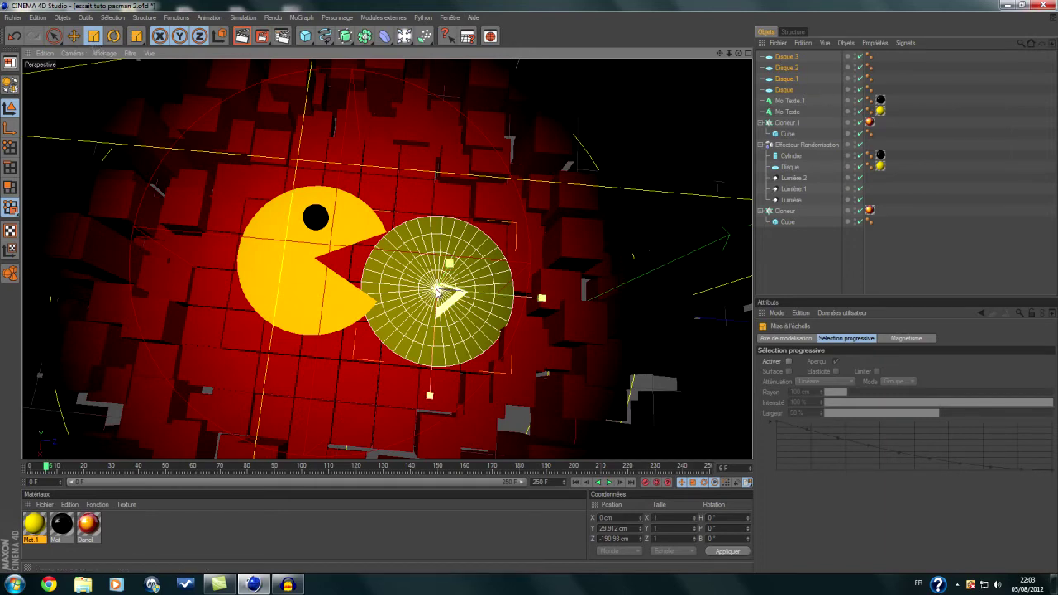
left_click_drag(437, 289, 342, 289)
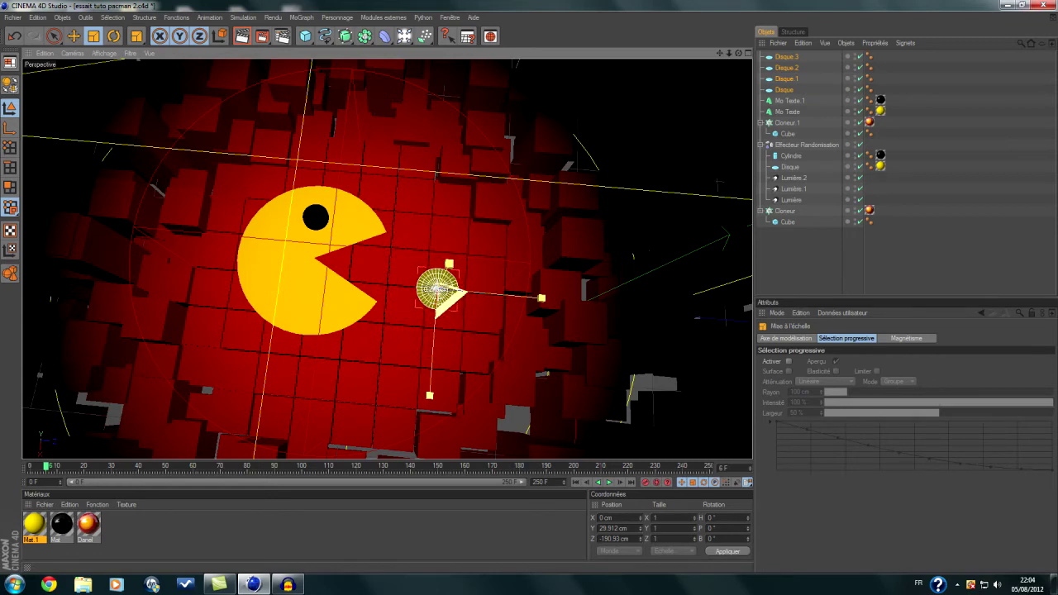
left_click(76, 38)
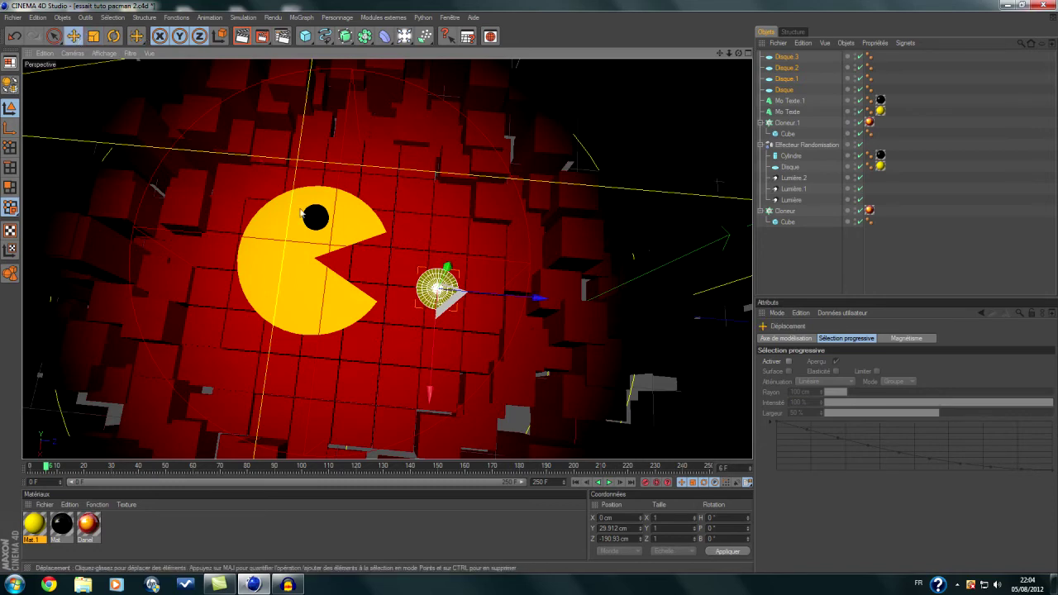
left_click_drag(429, 396, 431, 380)
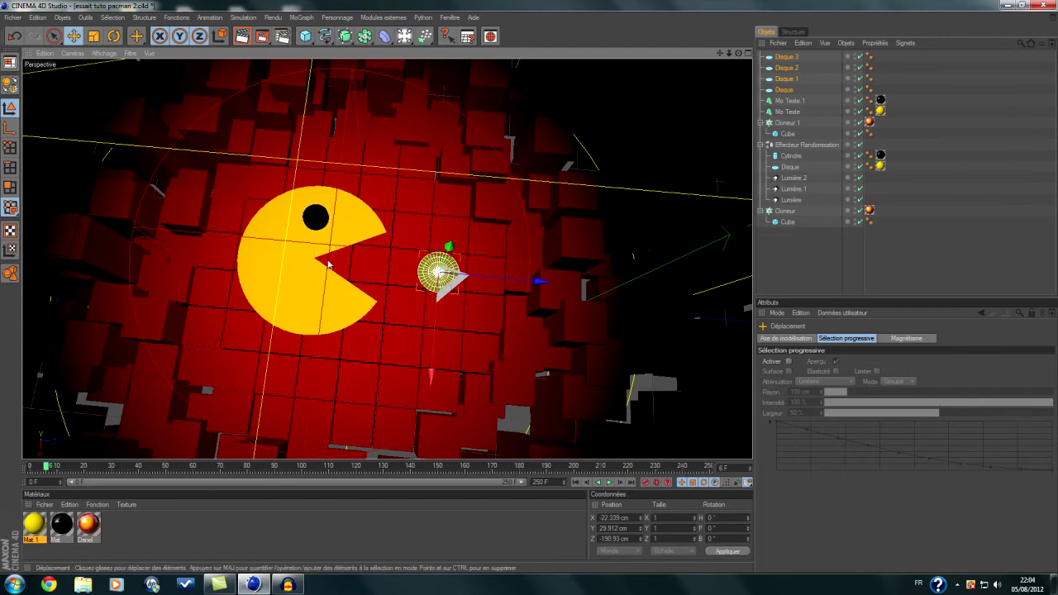
- Apply the yellow material Mat.1 to each of the four pellet discs
left_click(33, 533)
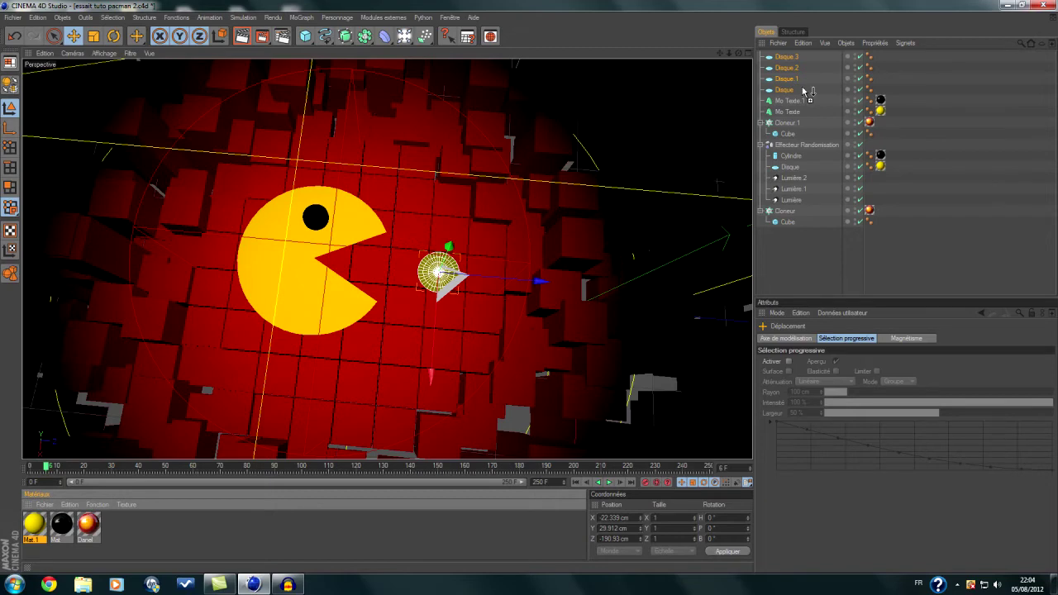
left_click_drag(806, 91, 805, 89)
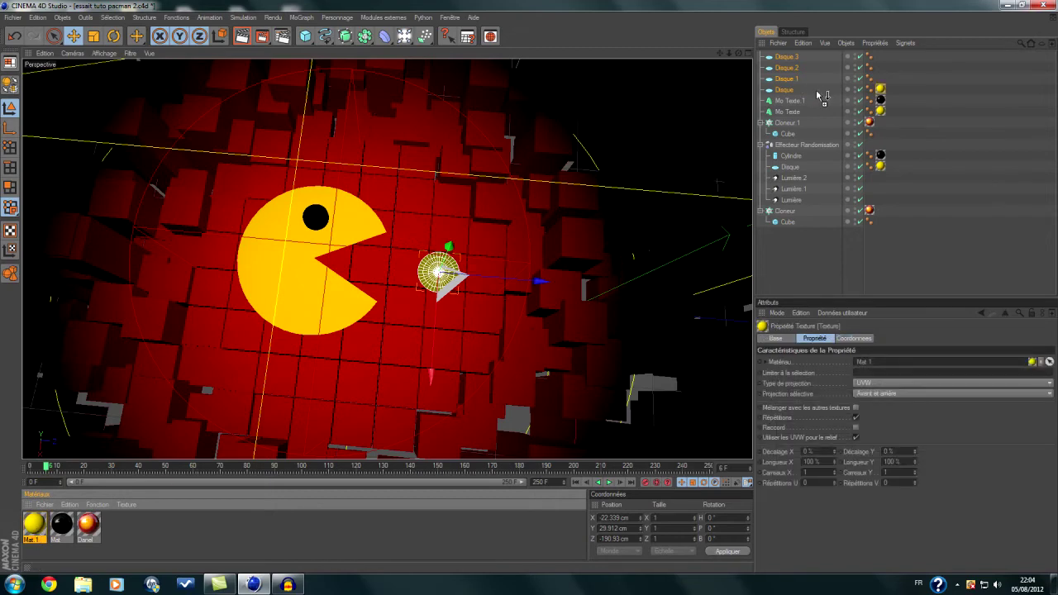
left_click_drag(810, 80, 808, 78)
left_click_drag(782, 69, 784, 68)
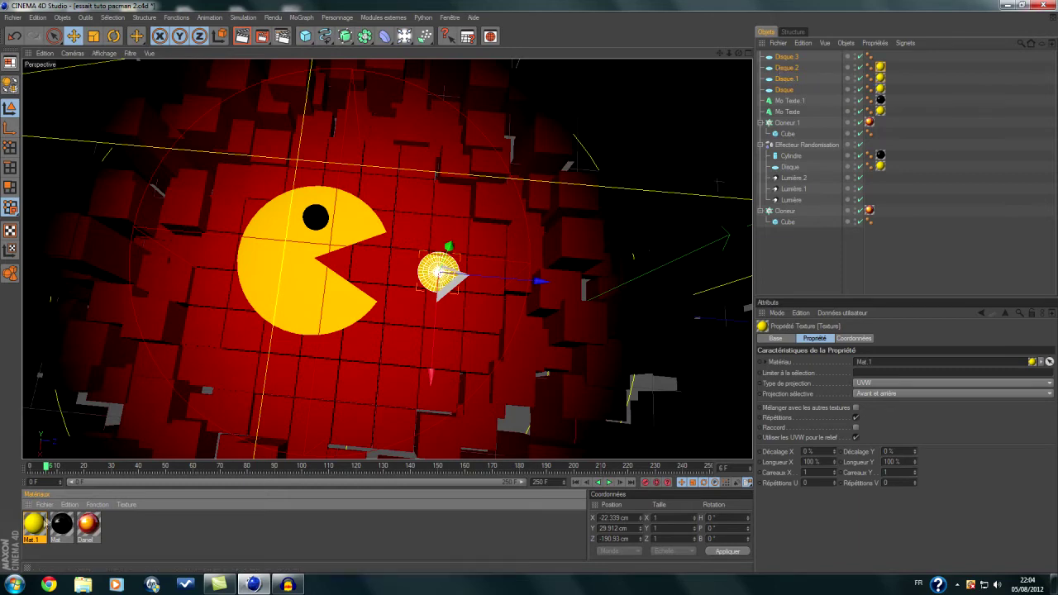
left_click_drag(806, 55, 805, 56)
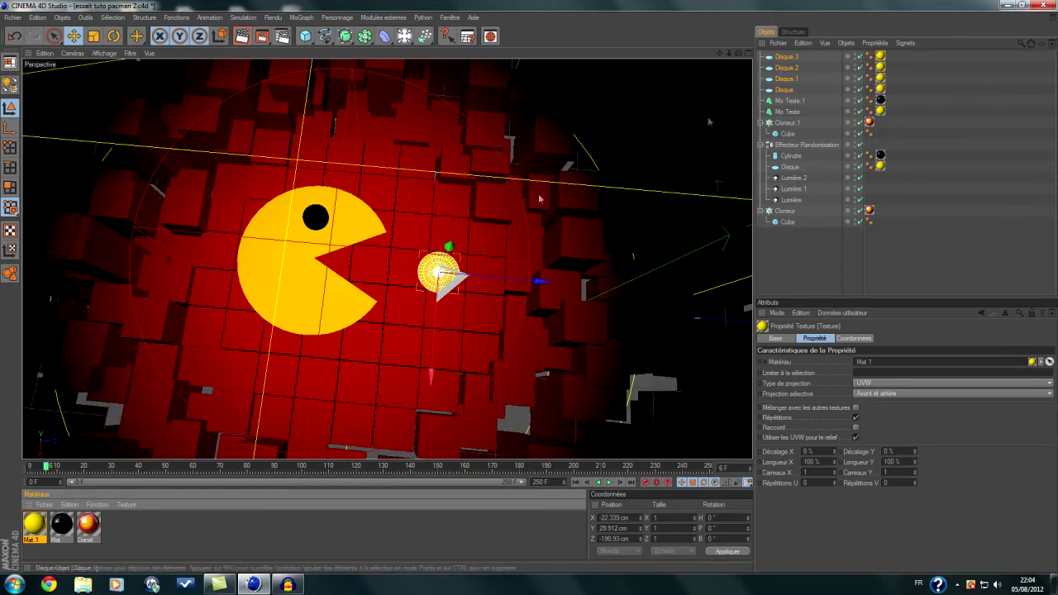
- Add an Omni light to the scene and raise it along Y to about 651 cm above the cube wall
scroll(706, 94, "down", 1)
scroll(706, 98, "down", 3)
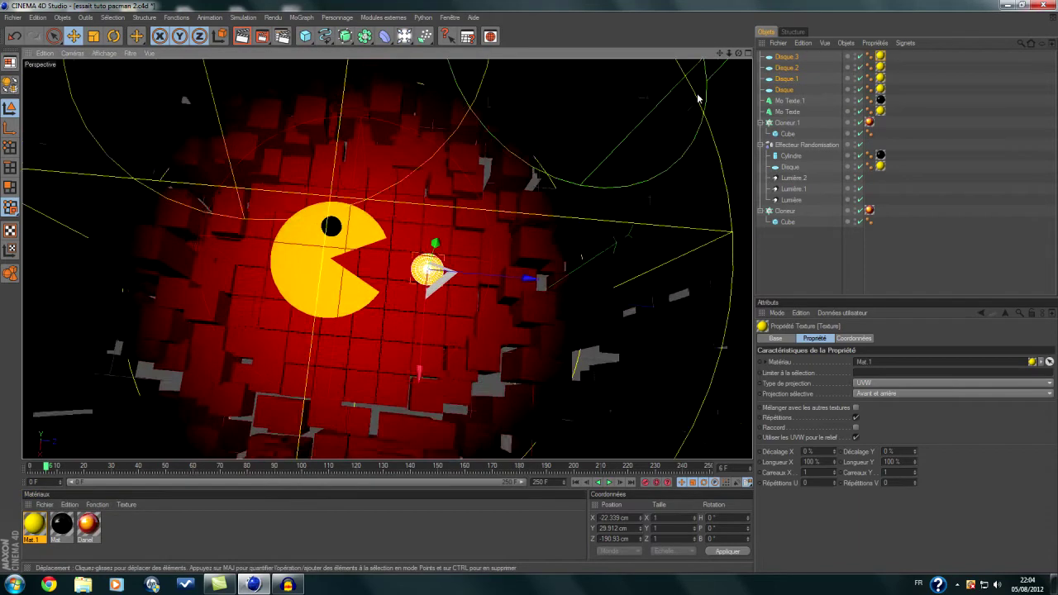
left_click_drag(684, 245, 579, 206, "alt")
left_click(405, 35)
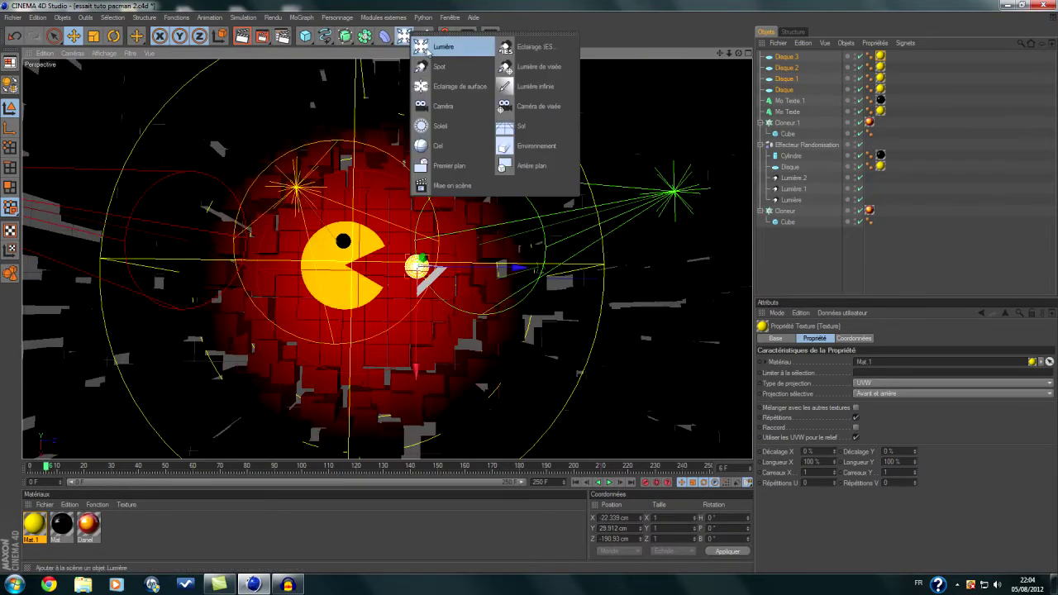
left_click(428, 51)
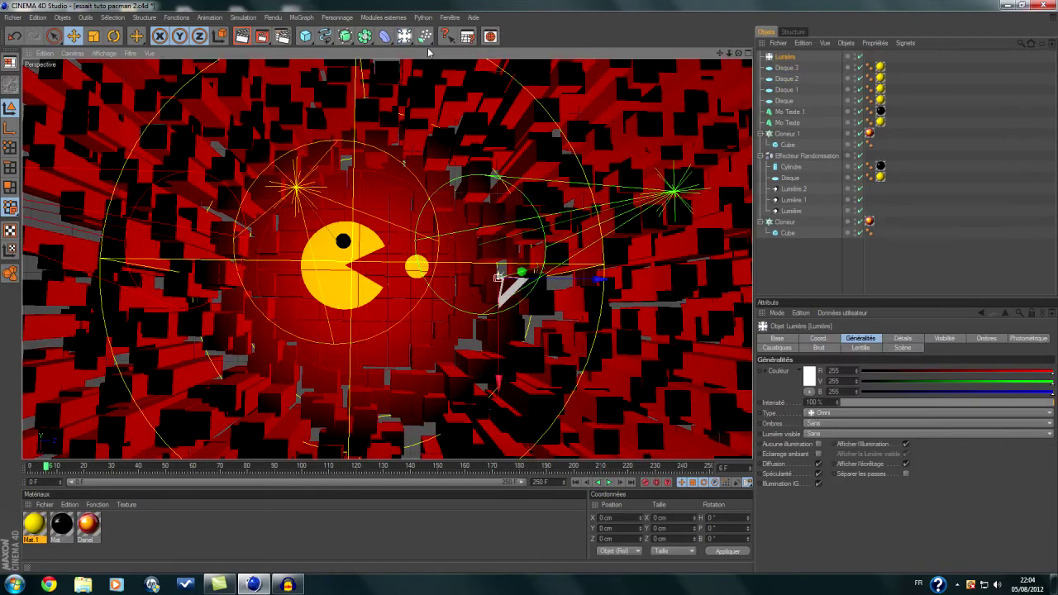
scroll(628, 157, "down", 2)
left_click_drag(628, 192, 607, 126, "alt")
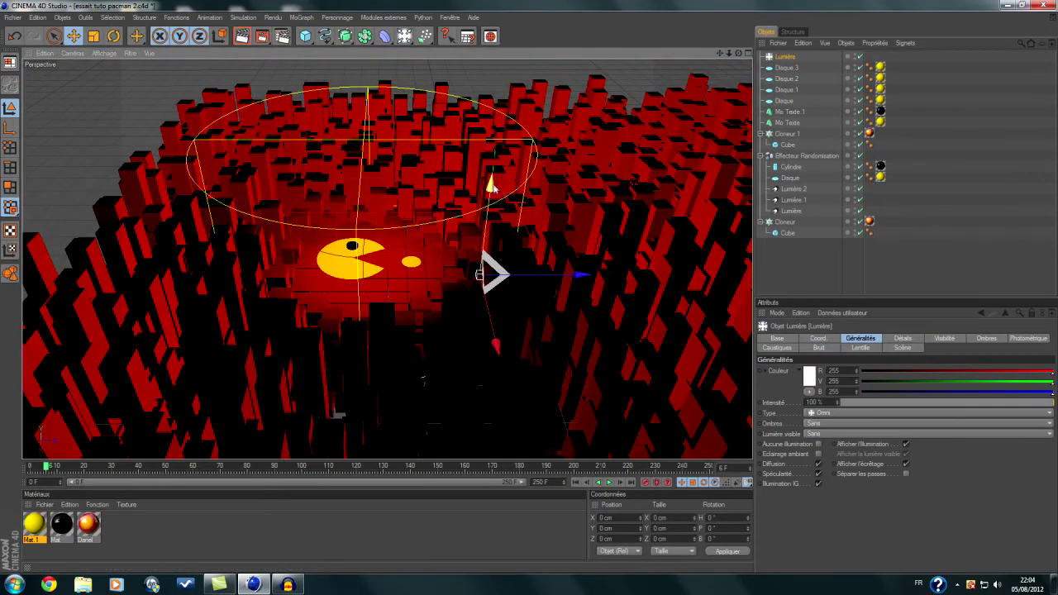
left_click_drag(490, 186, 503, 73)
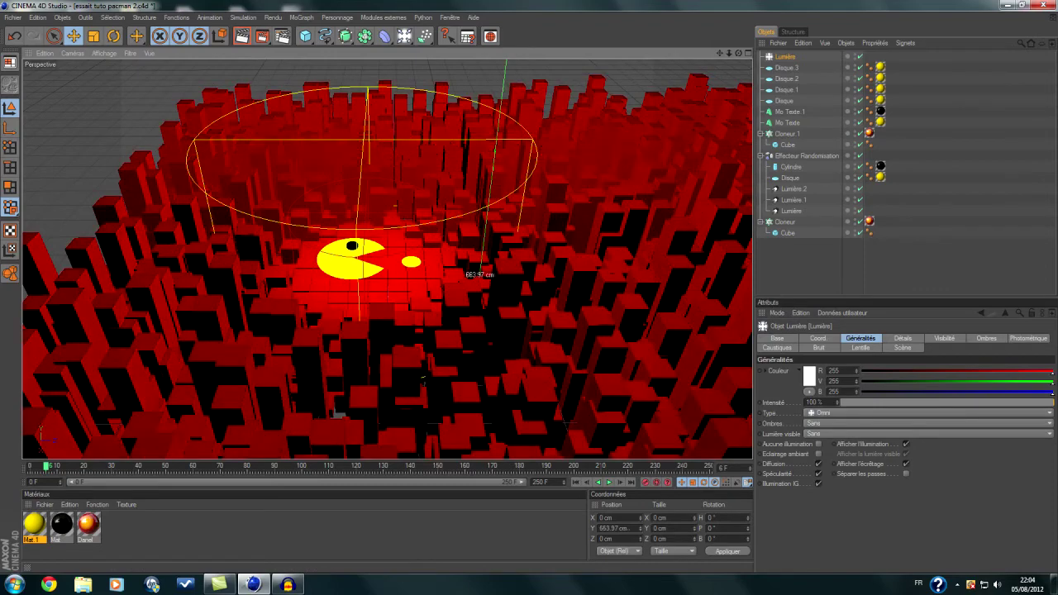
left_click_drag(618, 147, 661, 84, "alt")
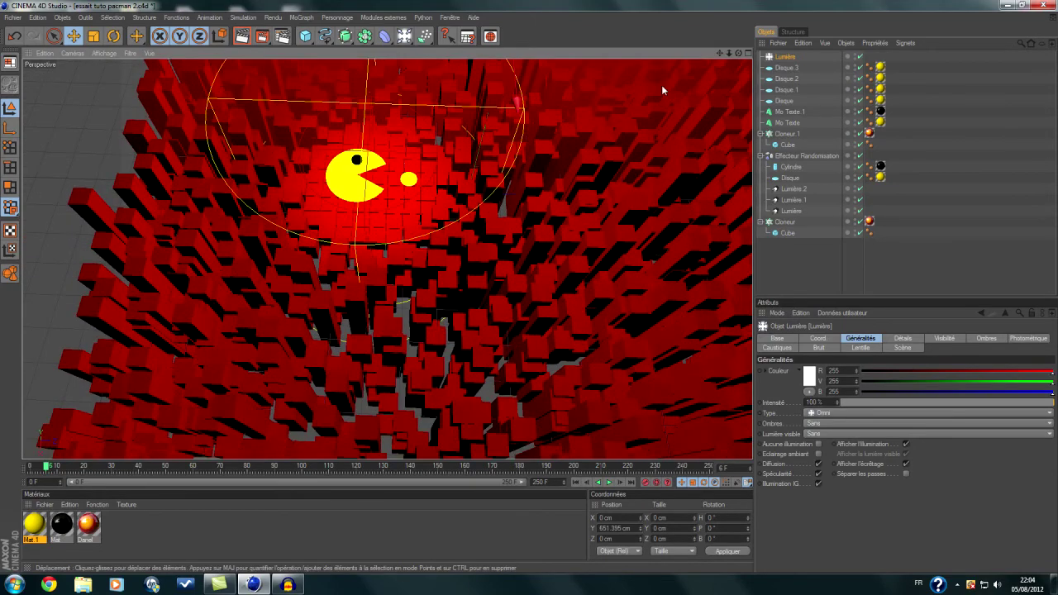
- Move the first pellet disc along Z to about 174 cm and Disque.1 to about 554 cm, spacing them in front of the Pac-Man
left_click_drag(719, 53, 729, 97)
scroll(694, 157, "up", 4)
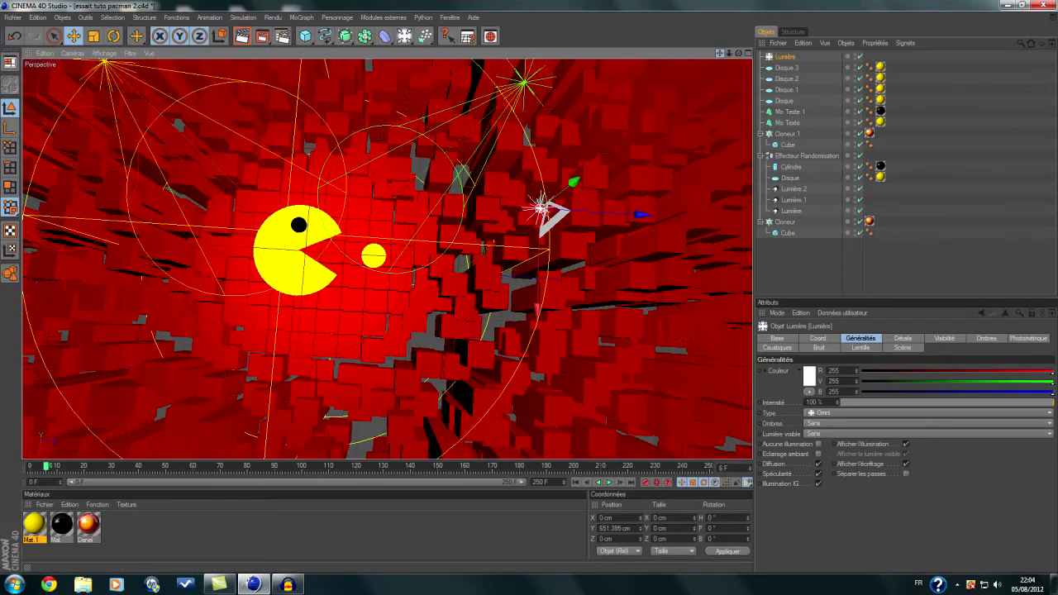
left_click_drag(719, 53, 626, 66)
scroll(620, 154, "down", 5)
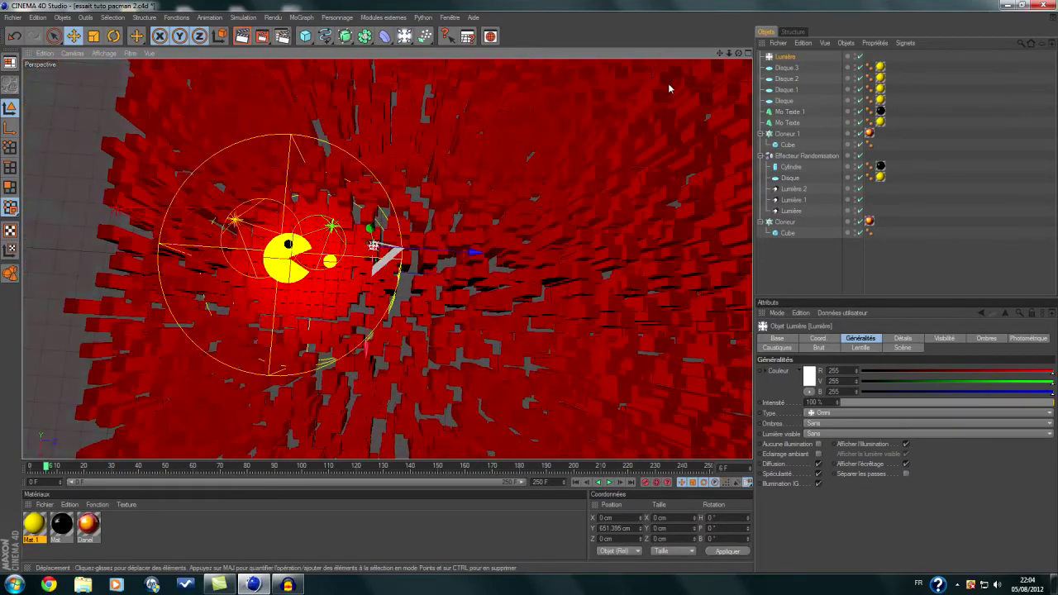
scroll(670, 144, "up", 5)
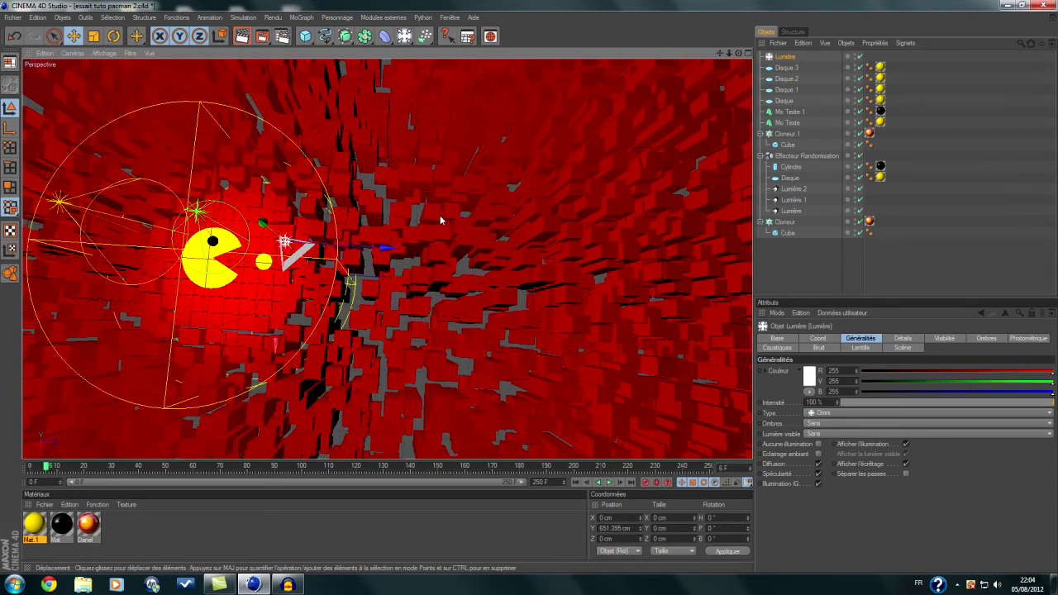
left_click(784, 101)
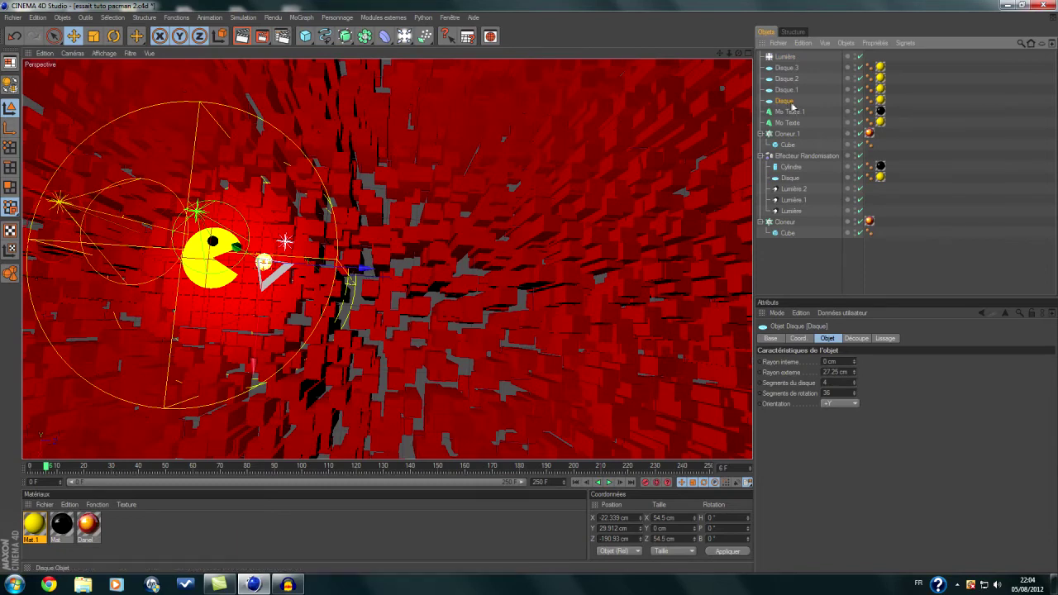
left_click_drag(371, 261, 480, 274)
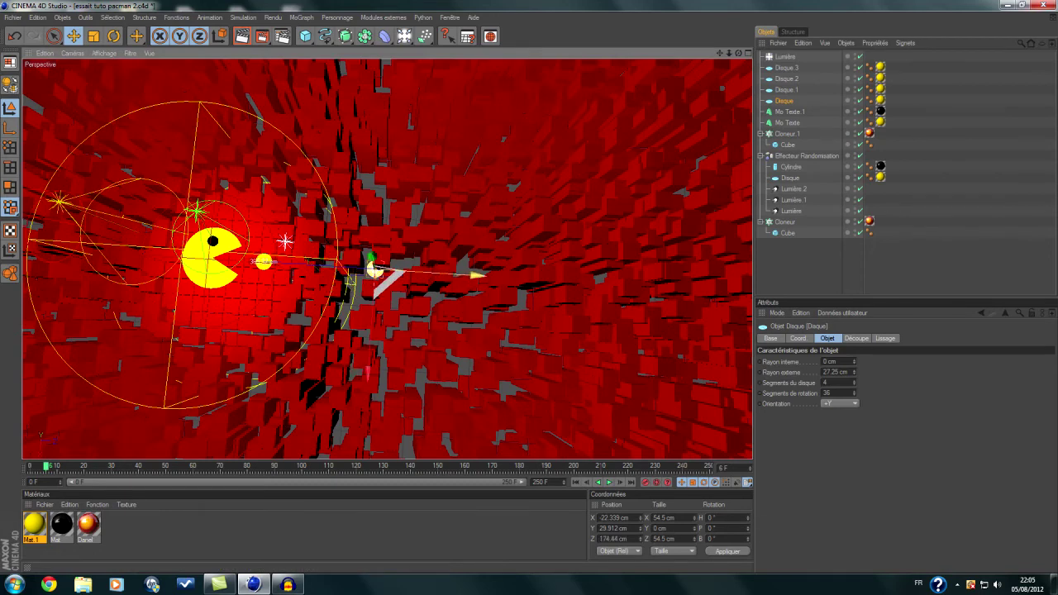
left_click_drag(479, 275, 479, 274)
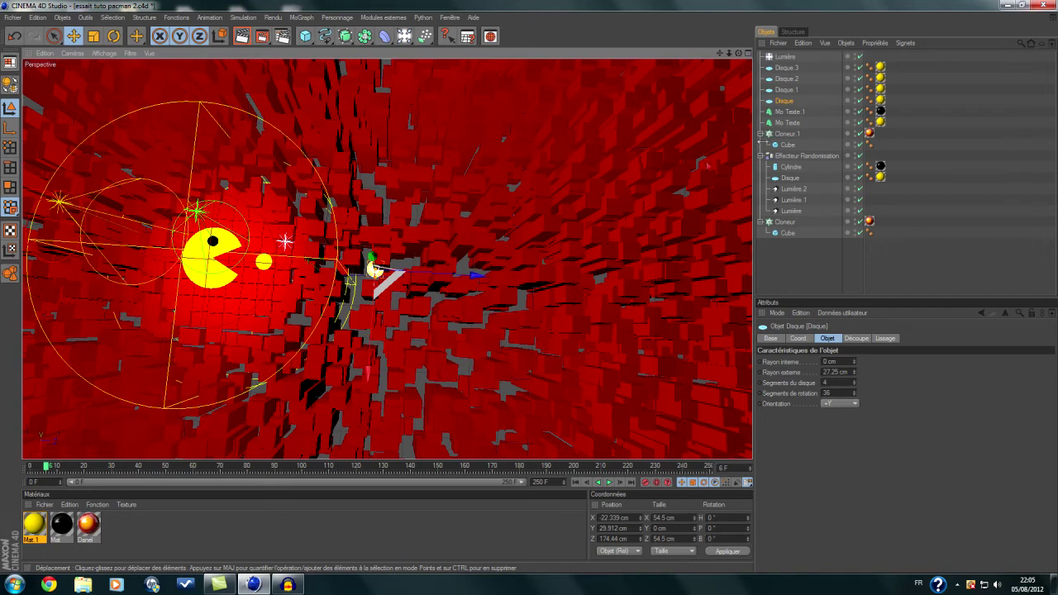
left_click(786, 89)
left_click_drag(361, 268, 494, 276)
left_click_drag(560, 281, 594, 284)
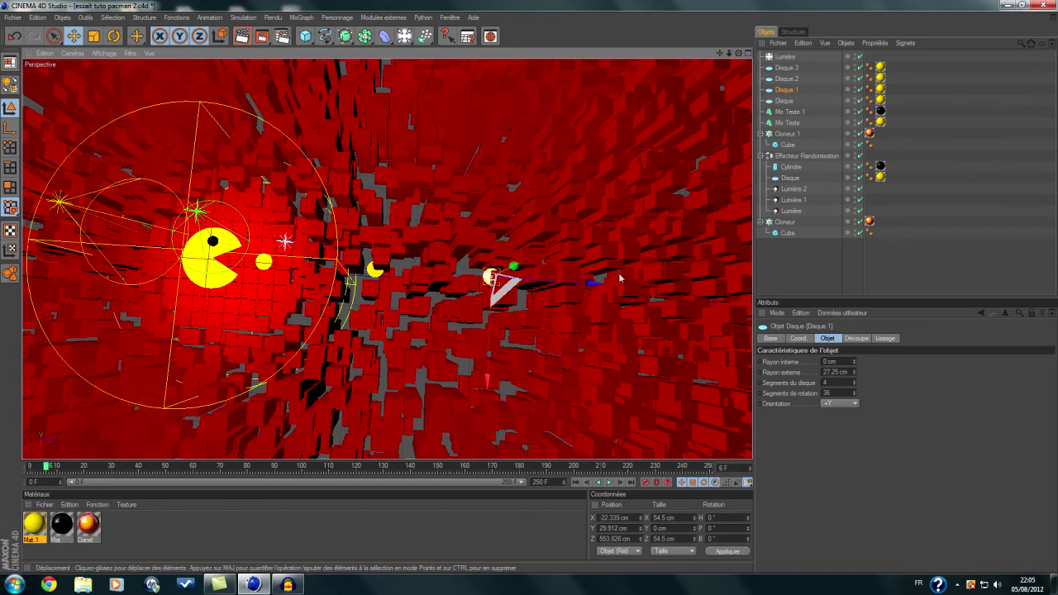
- Move Disque.2 along Z to about 1008 cm and Disque.3 to about 1570 cm to continue the pellet row
left_click(786, 79)
left_click_drag(363, 269, 732, 292)
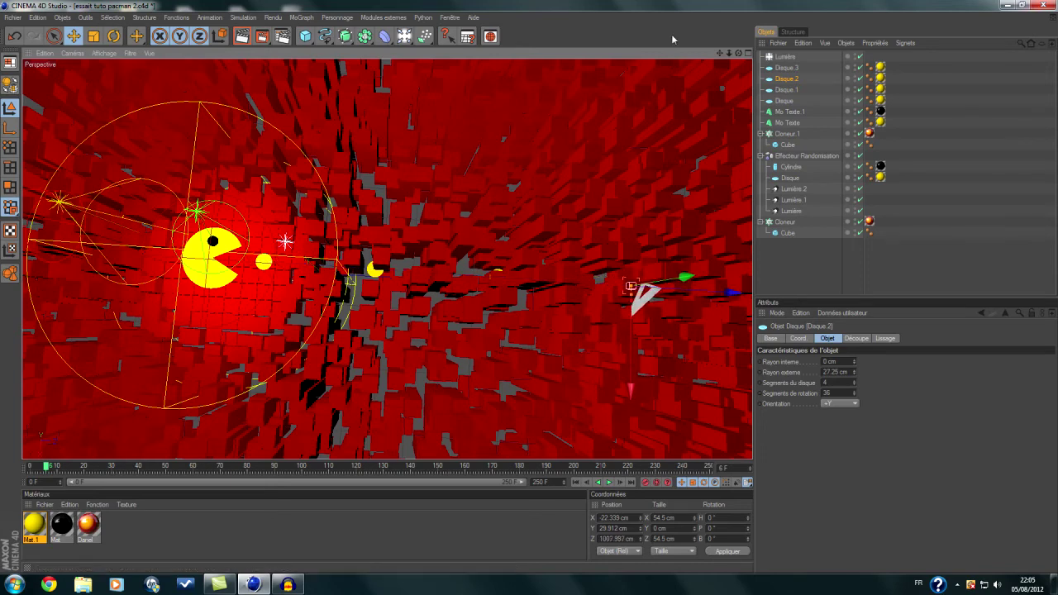
left_click_drag(718, 54, 477, 57)
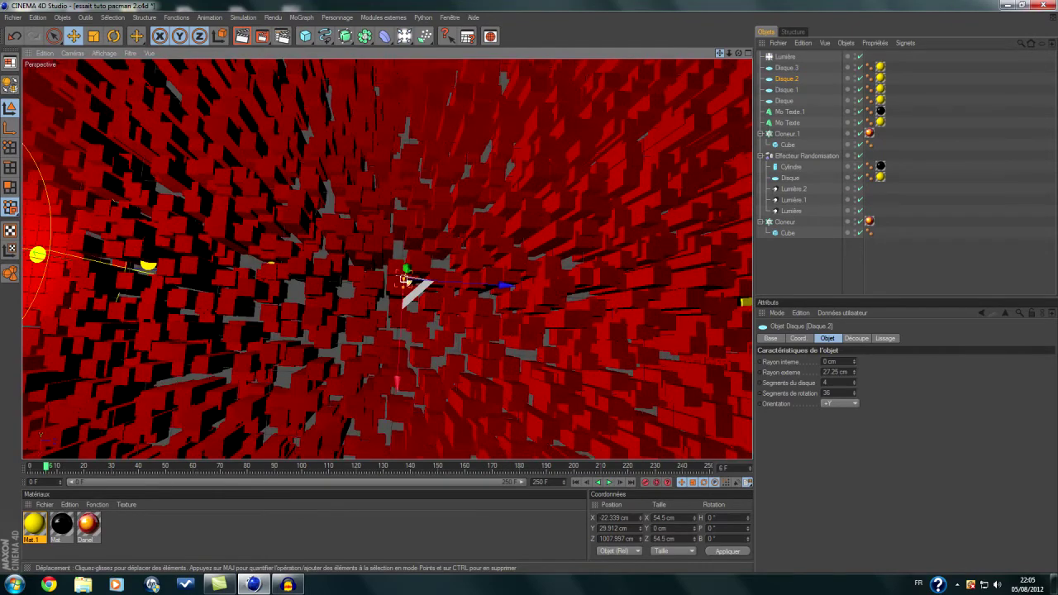
left_click(785, 67)
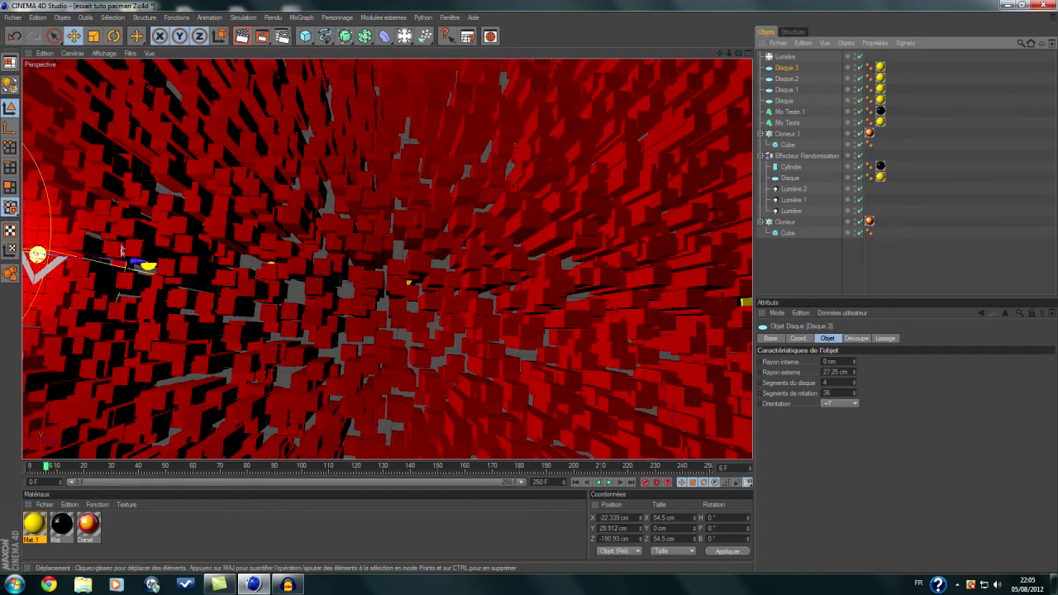
left_click_drag(123, 249, 576, 294)
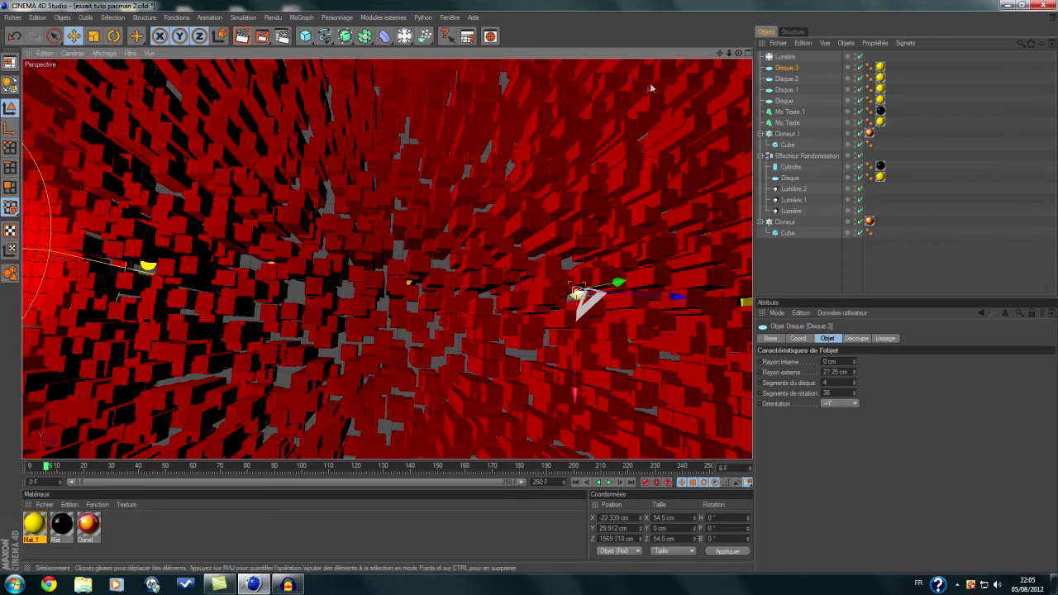
- Delete the white Omni light above the cube wall
left_click_drag(719, 53, 781, 55)
left_click(781, 57)
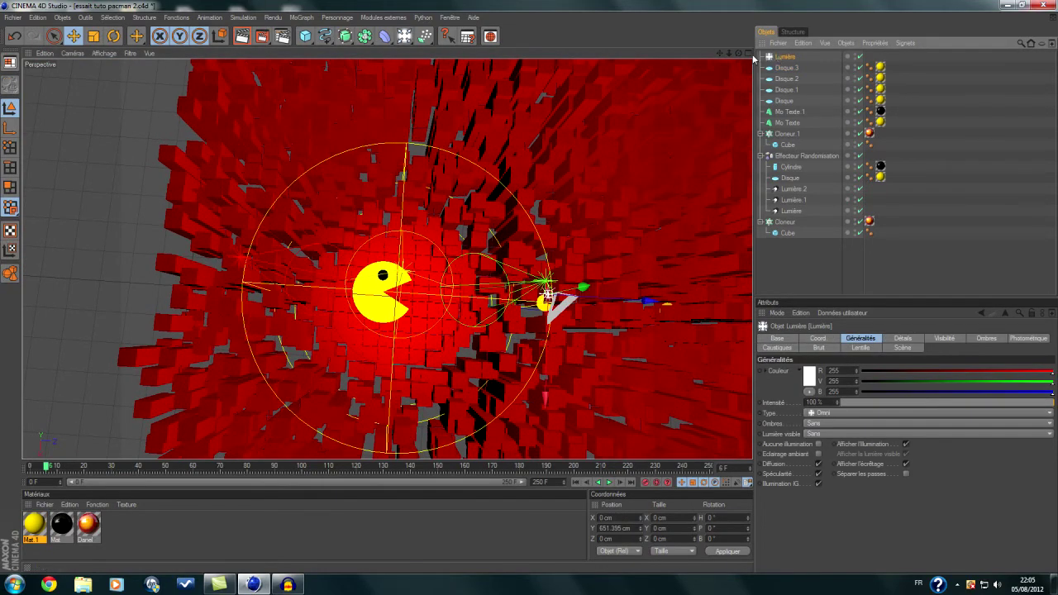
key("Delete")
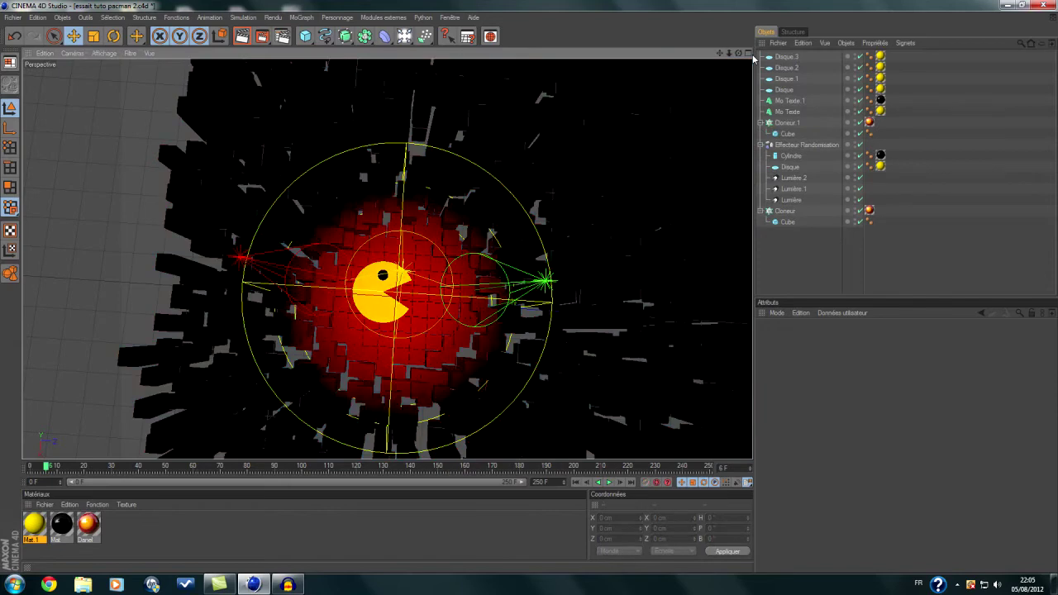
- Select all four pellet discs and play the animation to frame 57, where the Pac-Man reaches the first pellet
left_click_drag(808, 90, 766, 52)
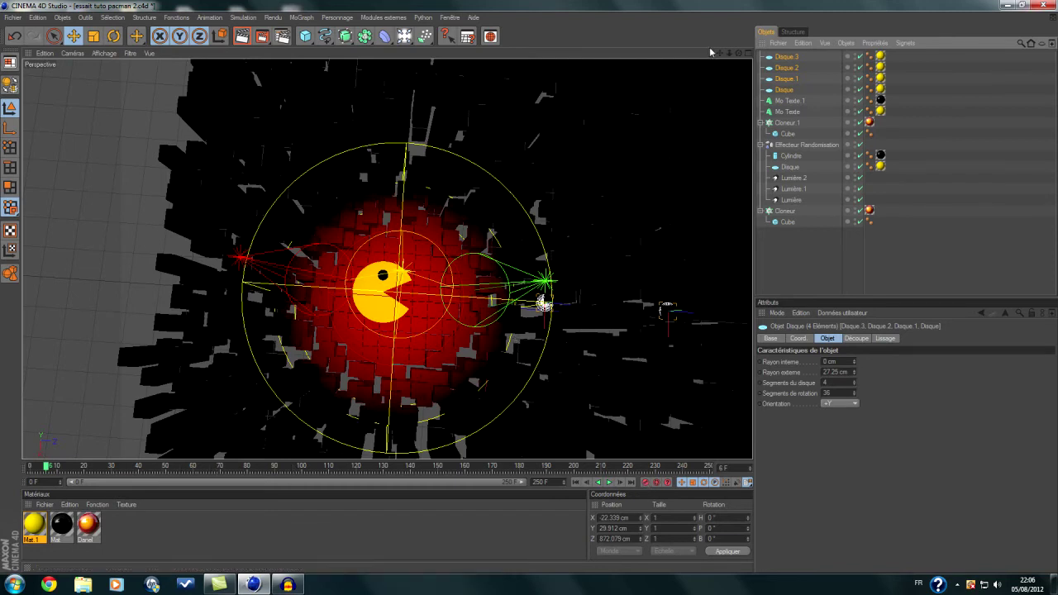
left_click_drag(720, 53, 646, 48)
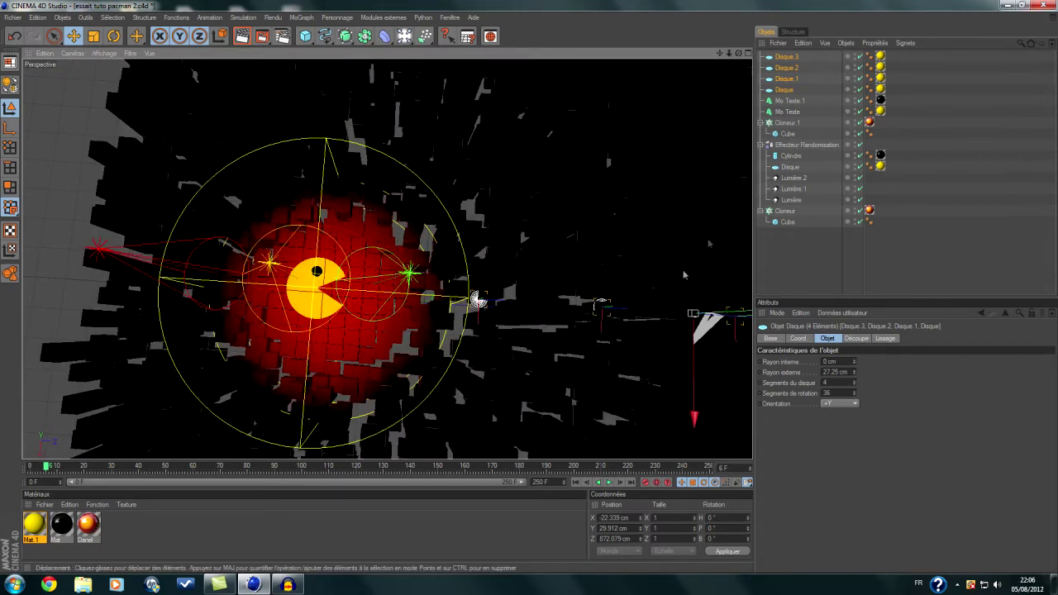
left_click(609, 483)
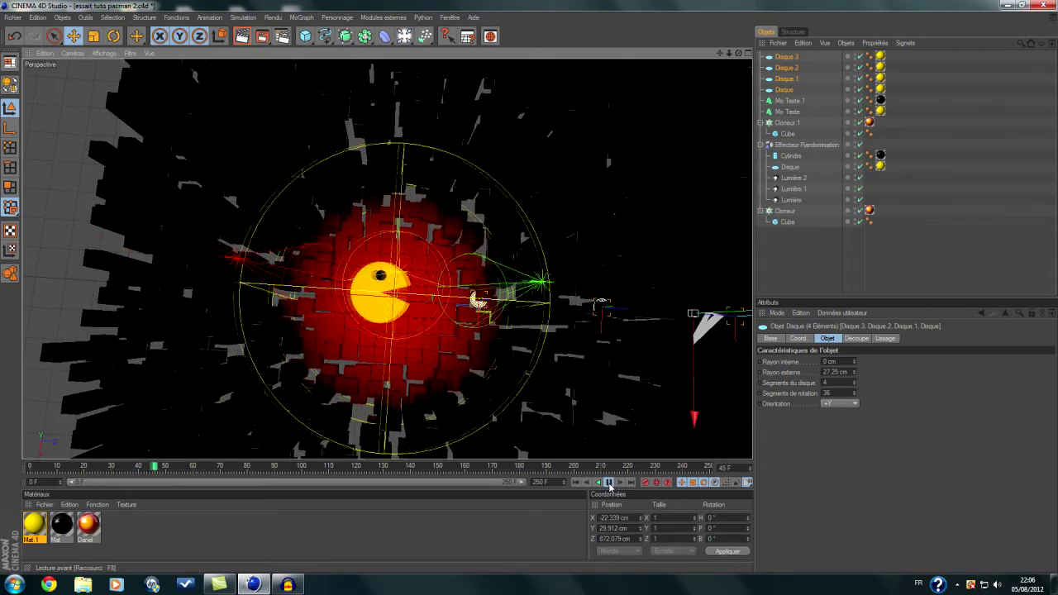
left_click(609, 483)
left_click(597, 484)
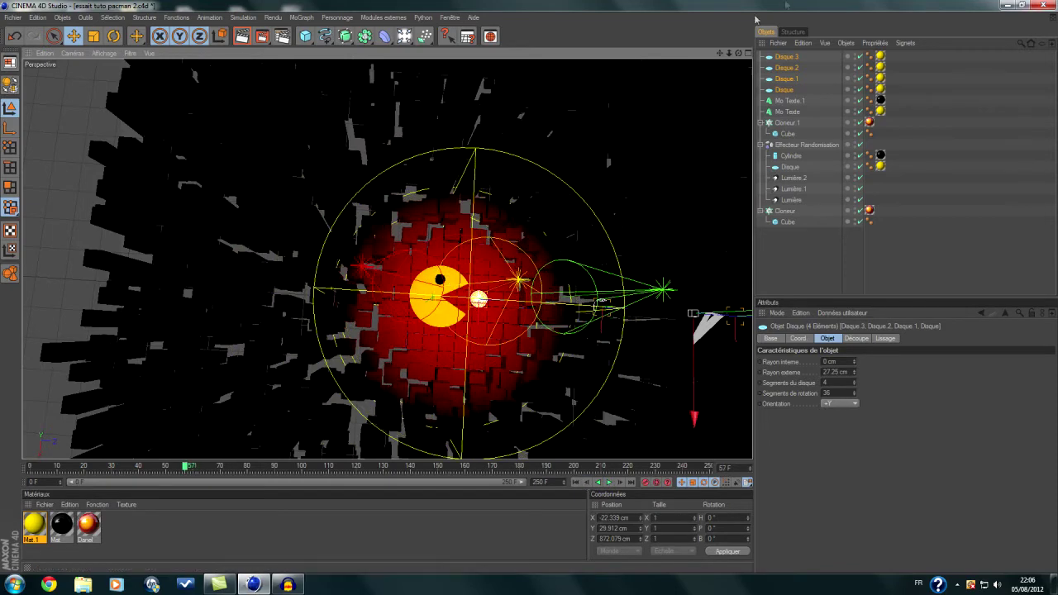
left_click_drag(719, 53, 647, 65)
scroll(684, 136, "up", 3)
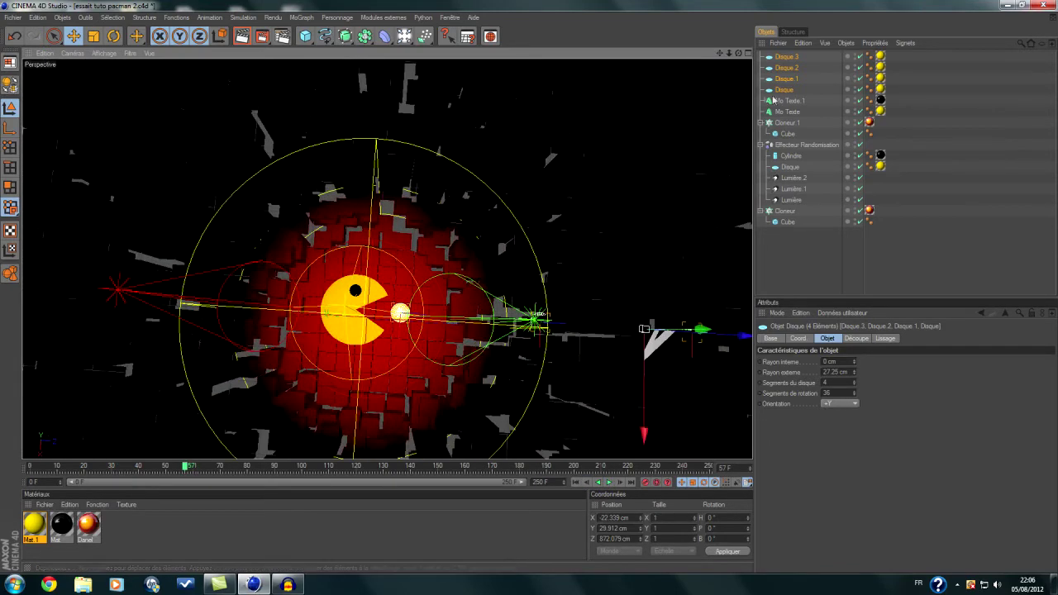
- Select only the first pellet disc and record a keyframe for it at frame 57
left_click(783, 90)
scroll(616, 158, "up", 3)
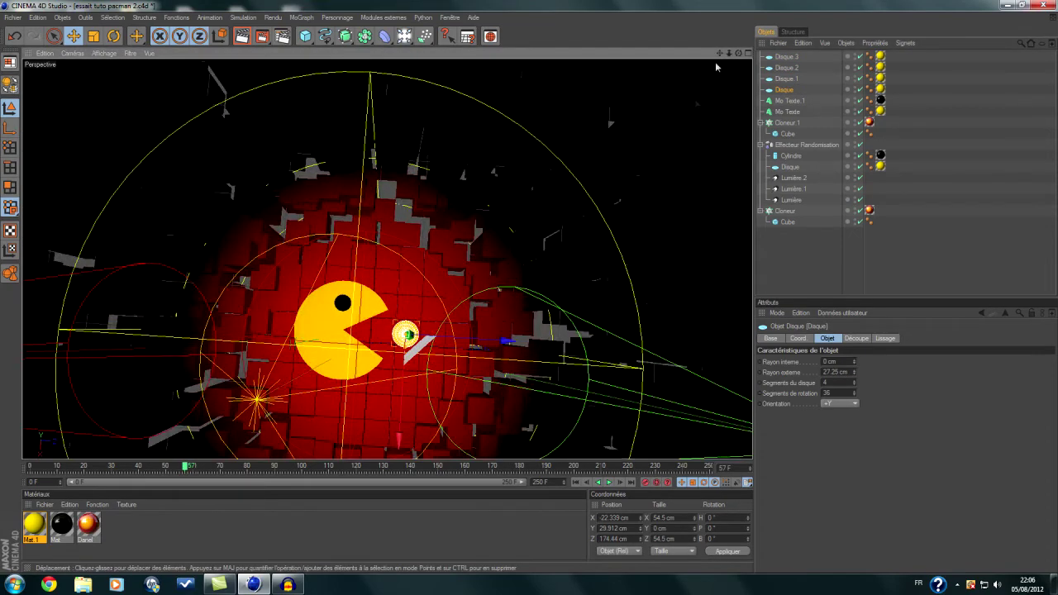
left_click_drag(718, 54, 702, 15)
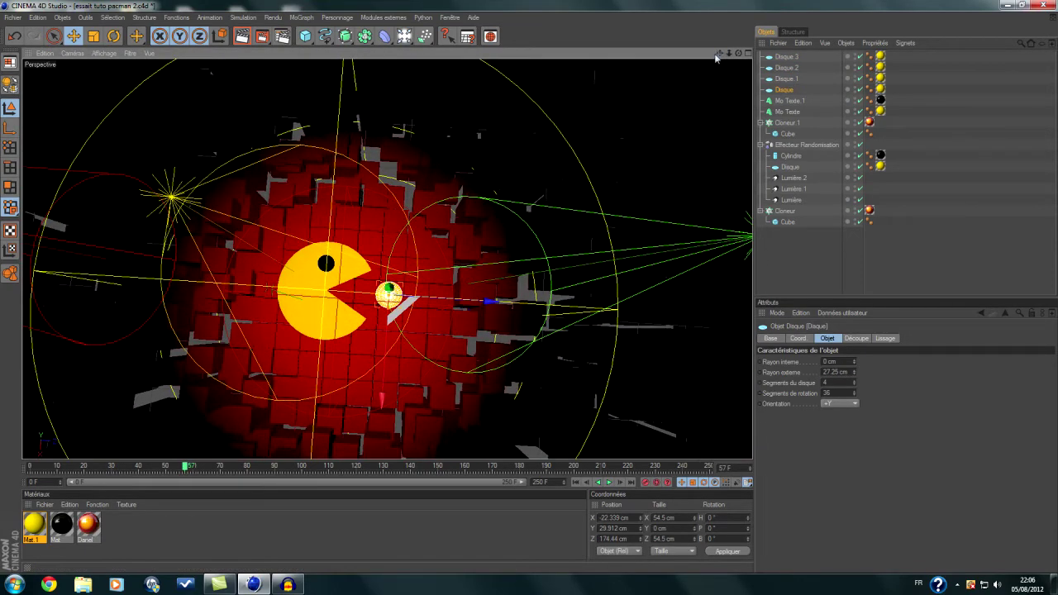
- At frame 66, lower the first pellet disc along Y to about -714 cm and keyframe its Y position
left_click(620, 482)
left_click(619, 483)
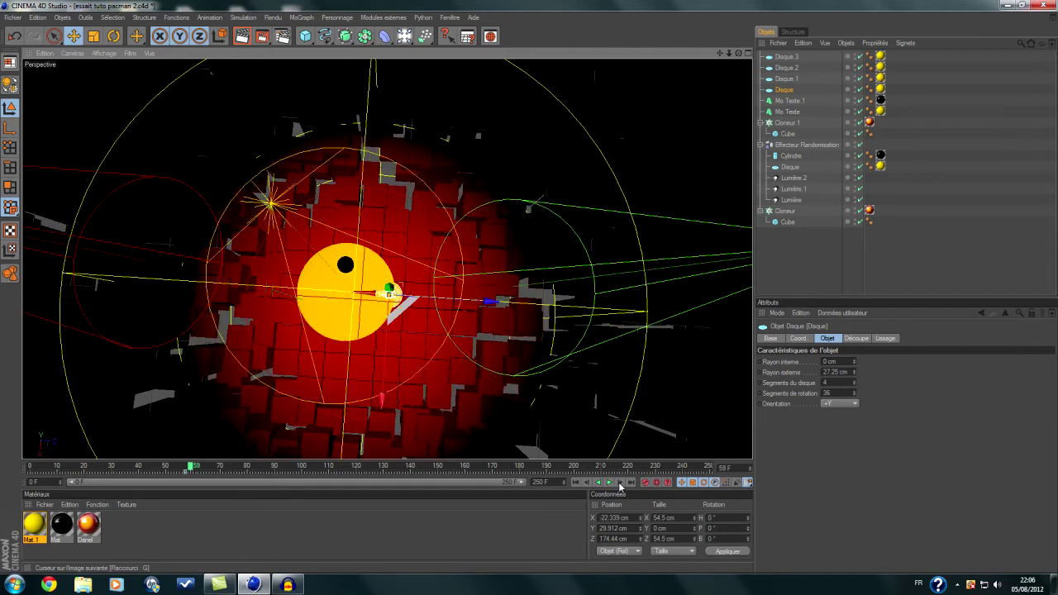
left_click(620, 483)
left_click(620, 482)
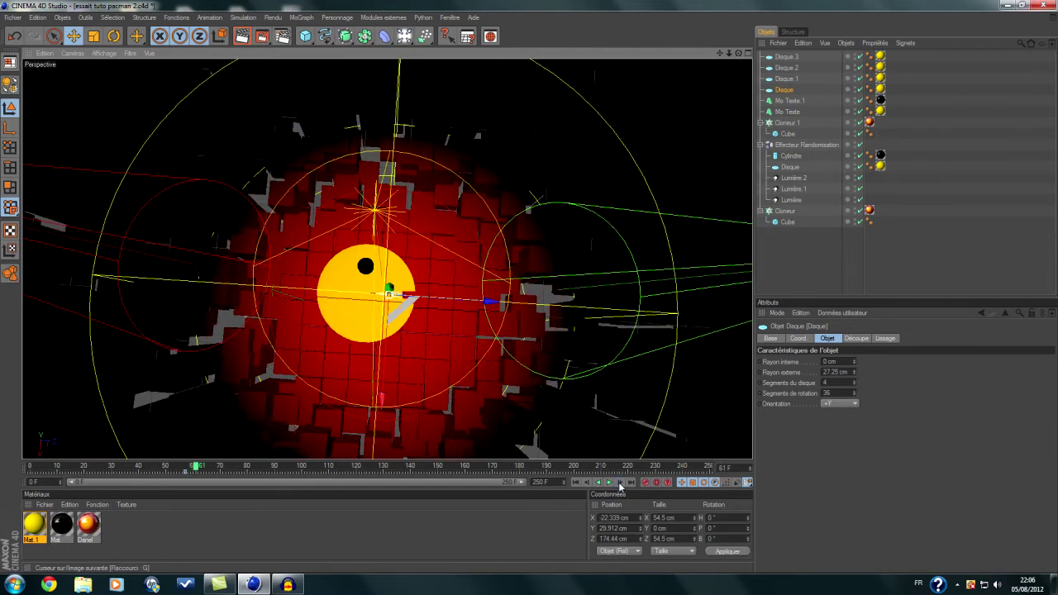
left_click(620, 482)
left_click(620, 482)
left_click(620, 483)
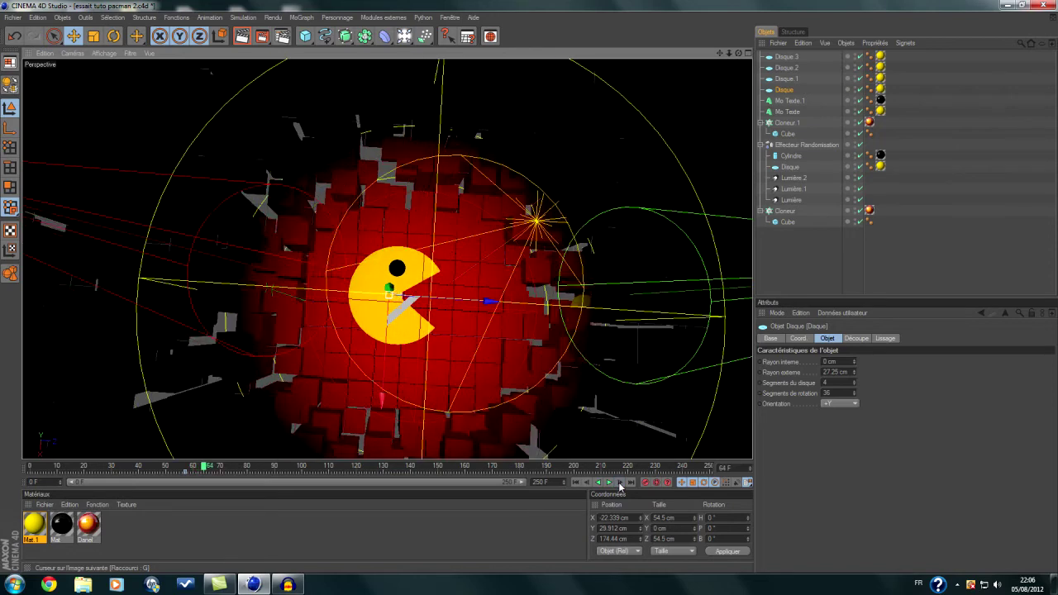
left_click(620, 483)
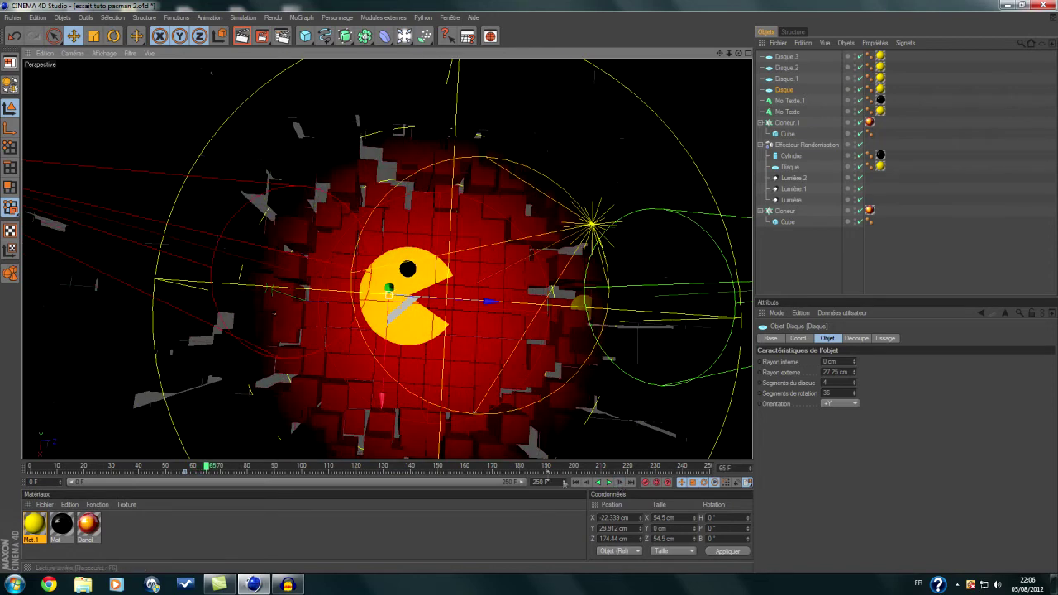
left_click(620, 484)
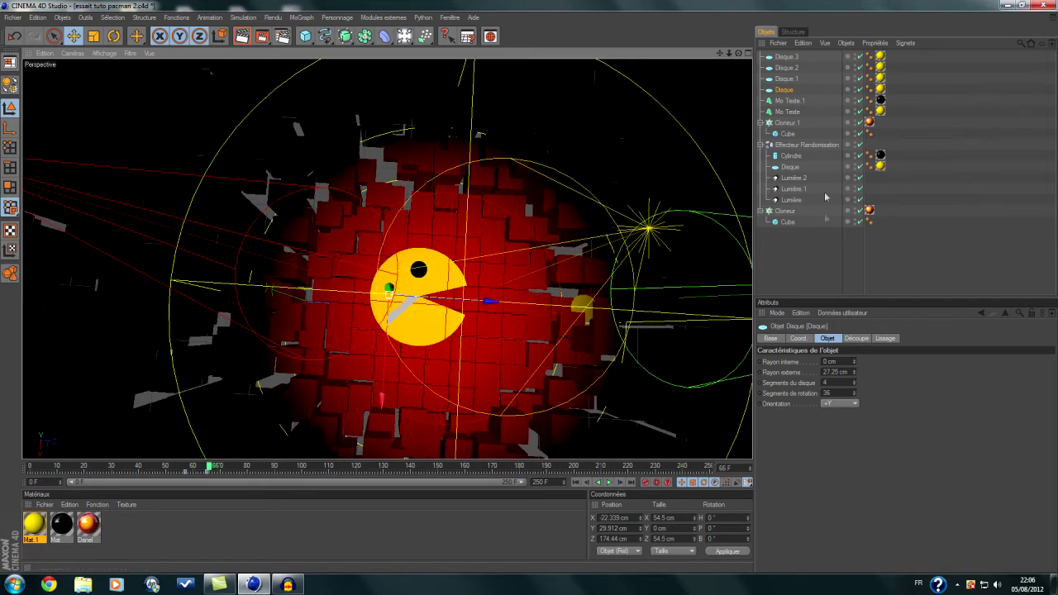
left_click(796, 338)
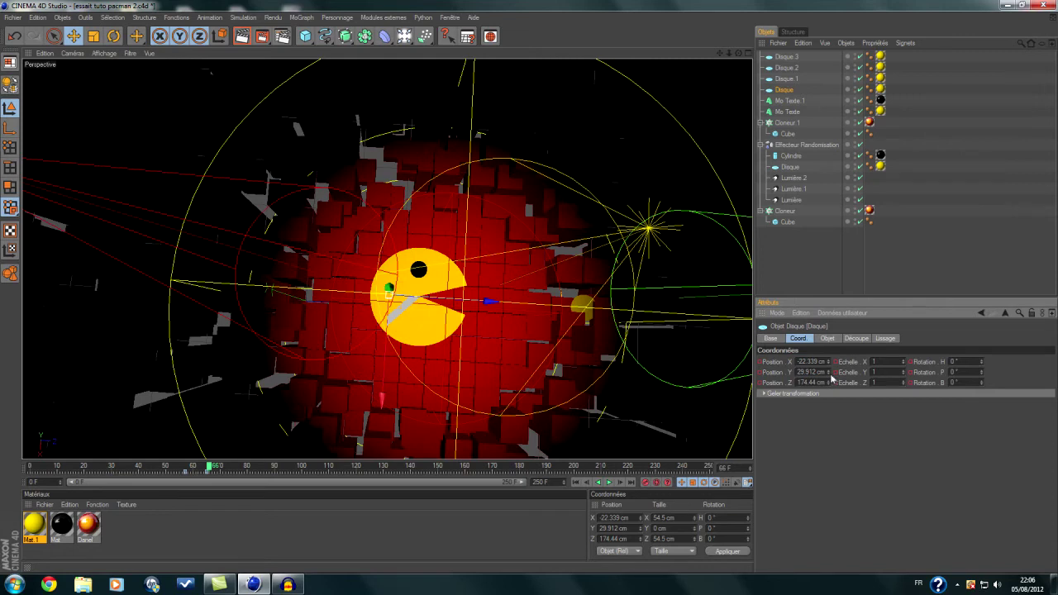
left_click_drag(388, 289, 388, 306)
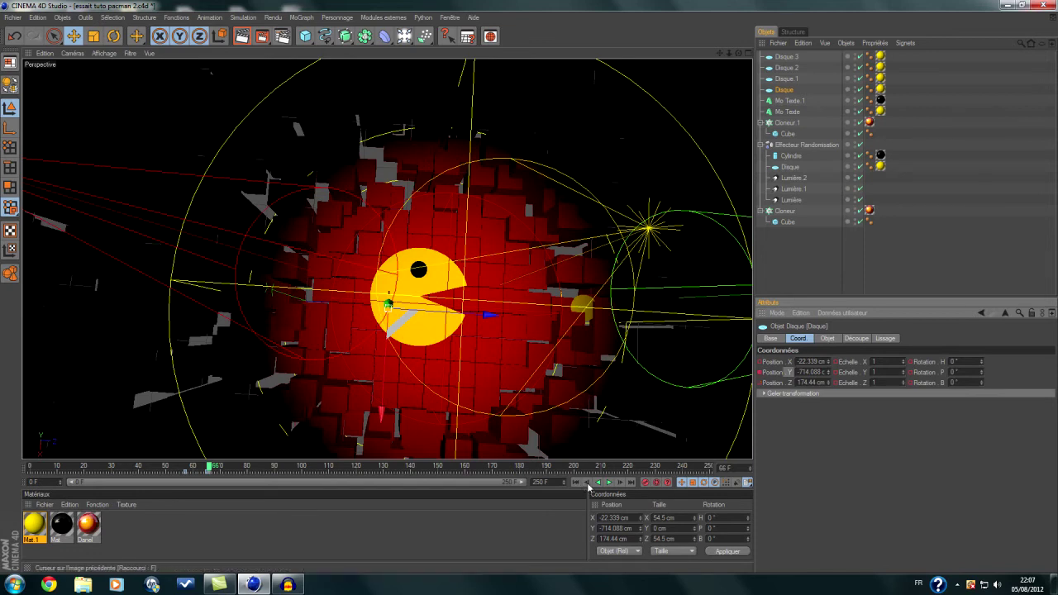
- Advance the animation to frame 73, as the Pac-Man nears the second pellet, and render a preview of the perspective view
left_click(621, 483)
left_click(620, 484)
left_click(621, 483)
left_click(621, 483)
left_click(620, 483)
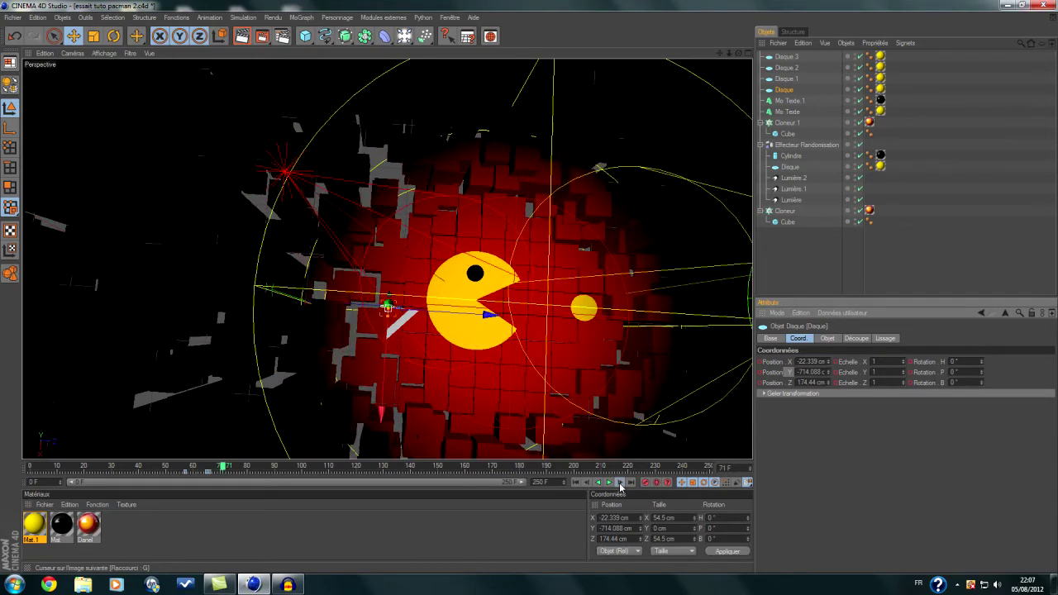
left_click(621, 484)
left_click(620, 484)
left_click(621, 483)
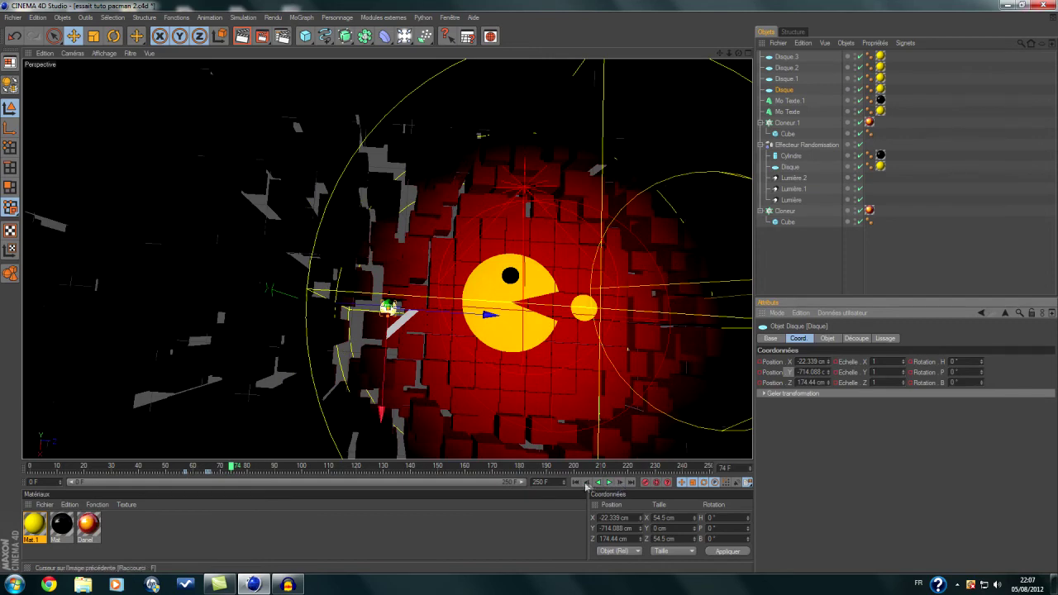
left_click(585, 484)
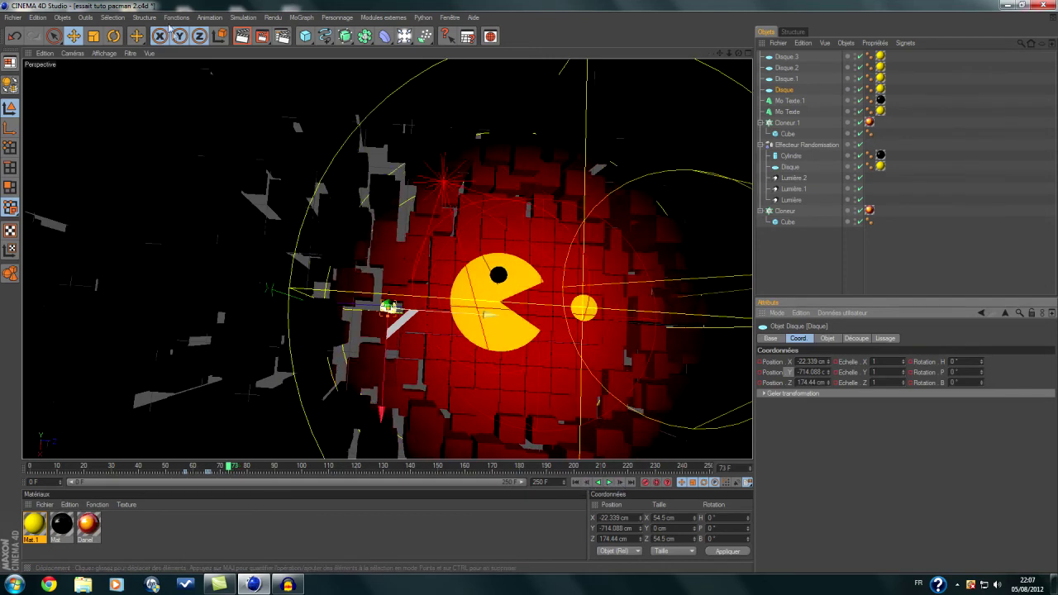
left_click(240, 43)
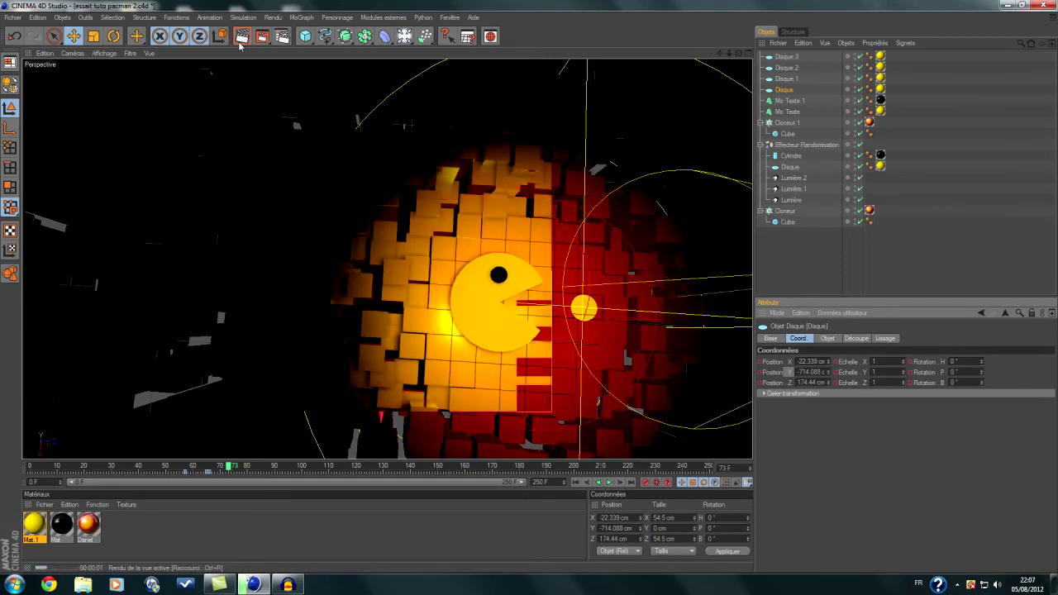
scroll(523, 355, "up", 1)
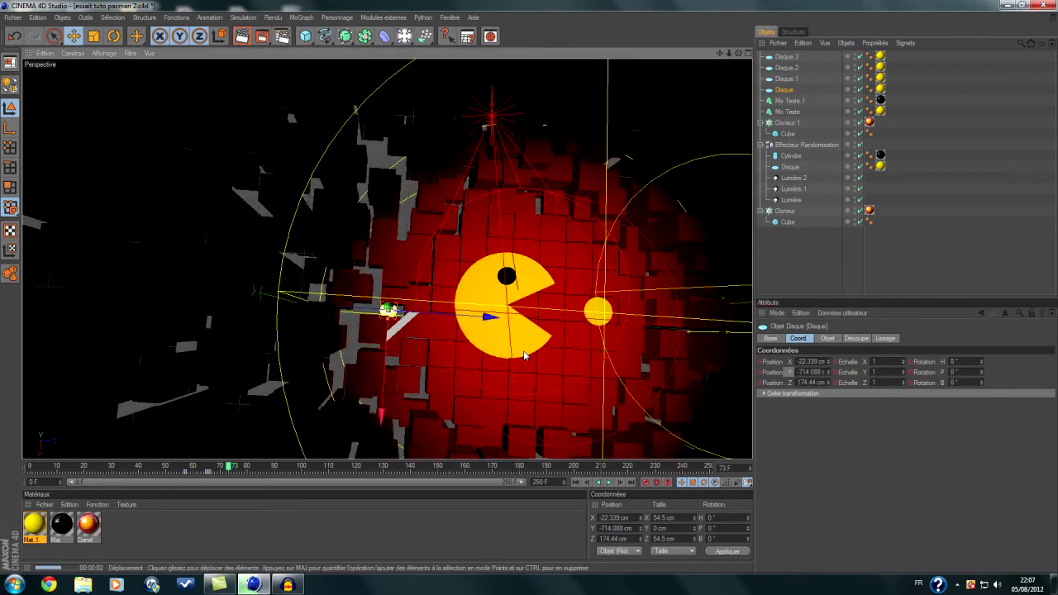
- Advance the animation to frame 79, where the Pac-Man's mouth closes in on the second pellet
left_click(585, 483)
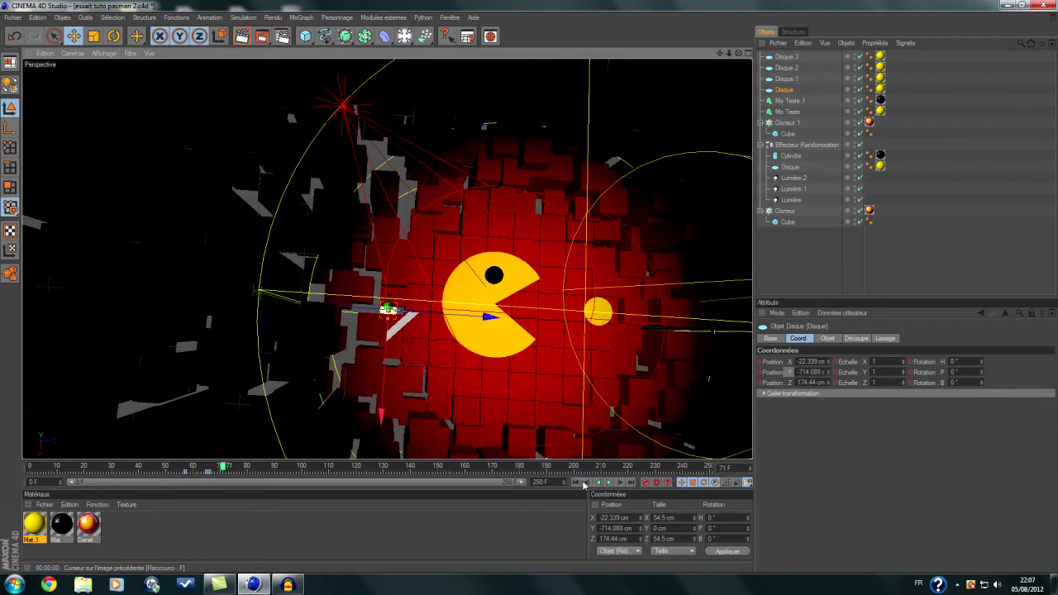
left_click(584, 483)
left_click(619, 483)
left_click(619, 482)
left_click_drag(738, 53, 622, 61)
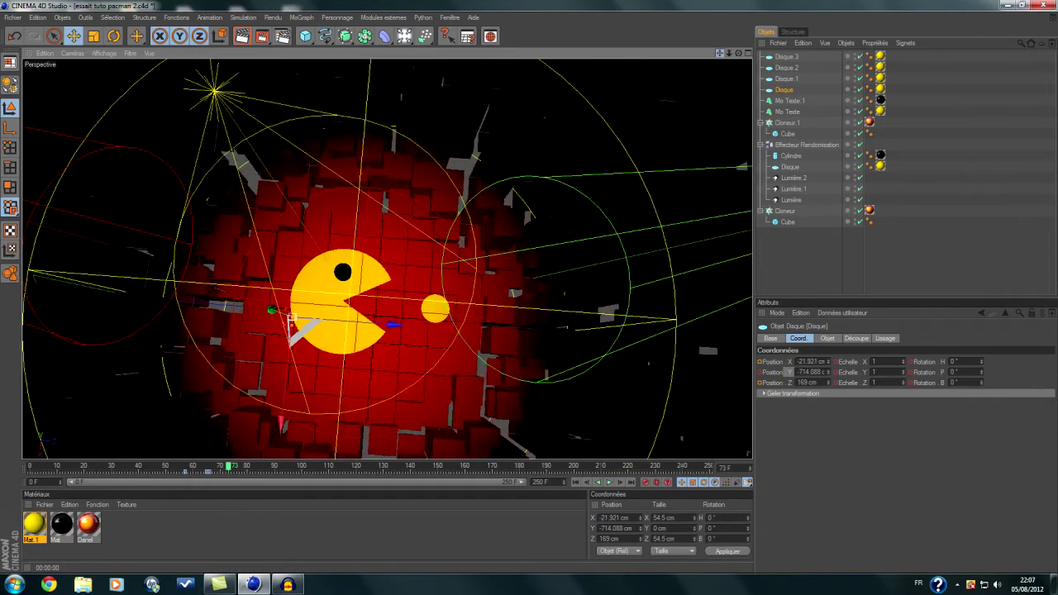
left_click(619, 483)
left_click(619, 483)
left_click(619, 482)
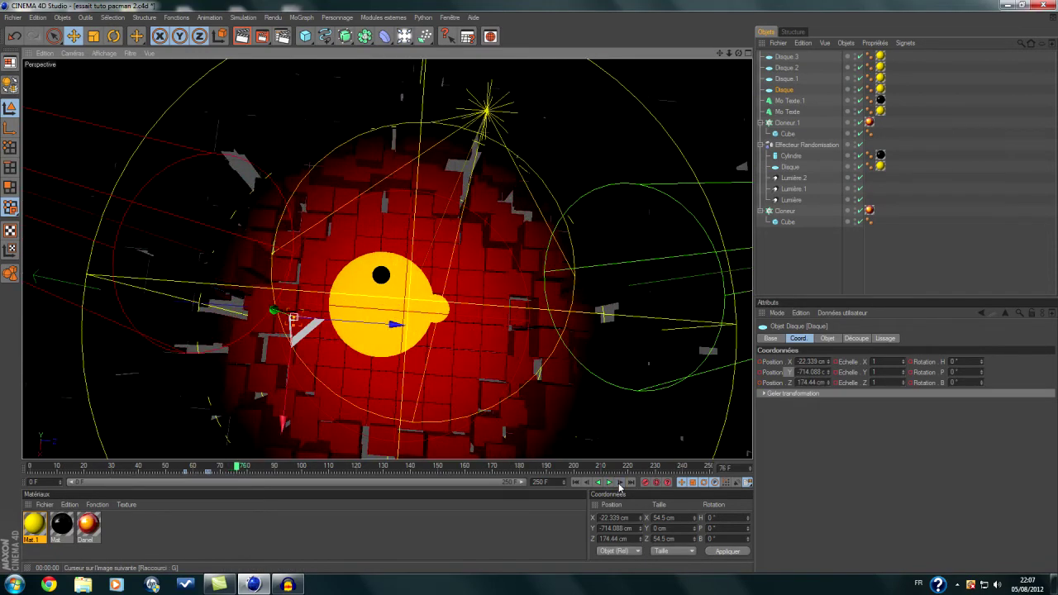
left_click(619, 483)
left_click(619, 482)
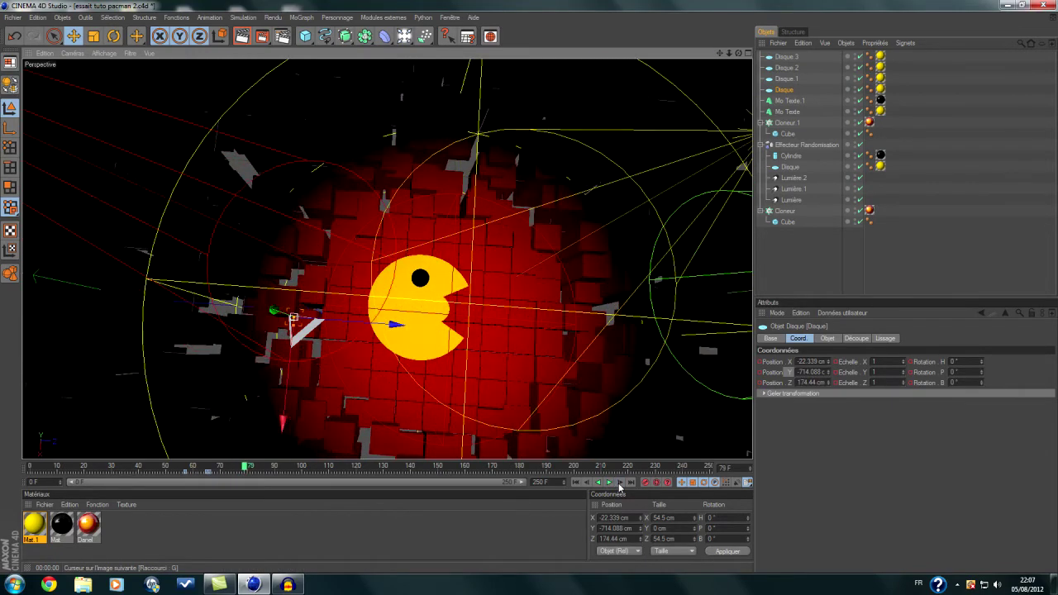
- Record a keyframe for the second pellet disc, and at frame 82 lower it along Y to about -745 cm and keyframe its Y position
left_click(789, 78)
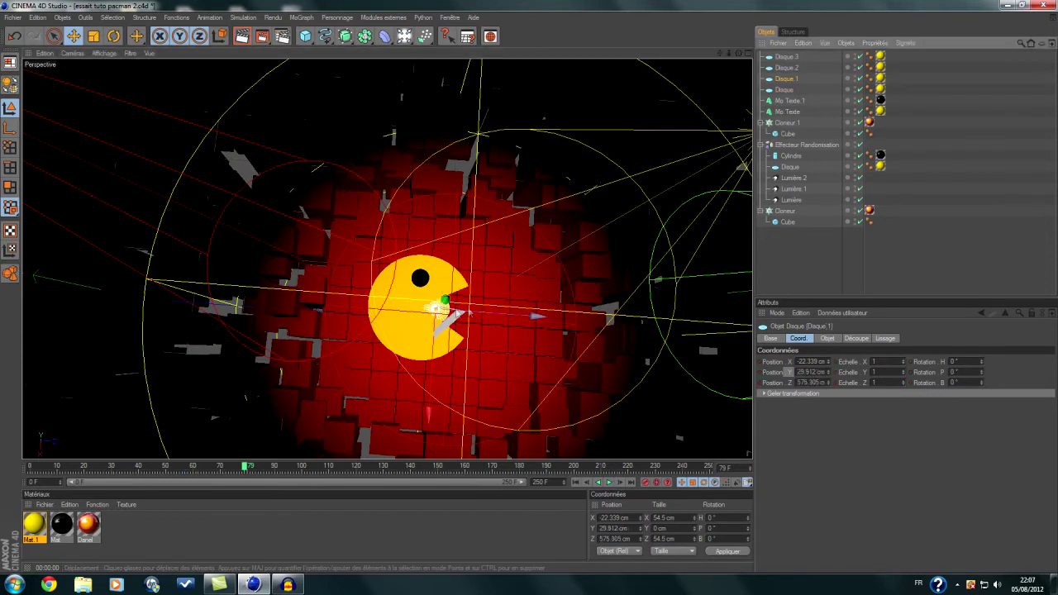
left_click(620, 484)
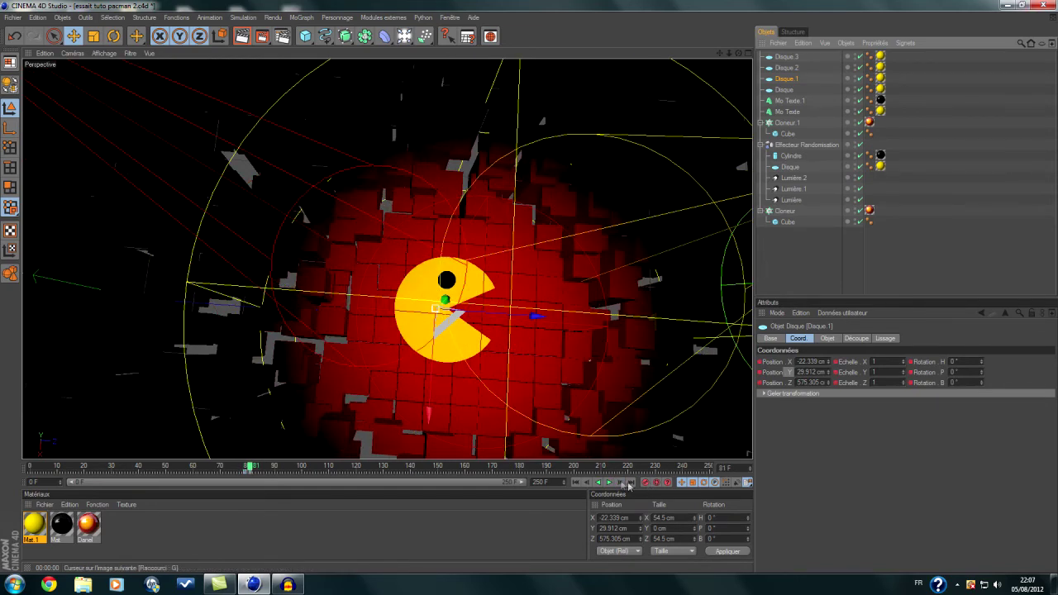
left_click(621, 485)
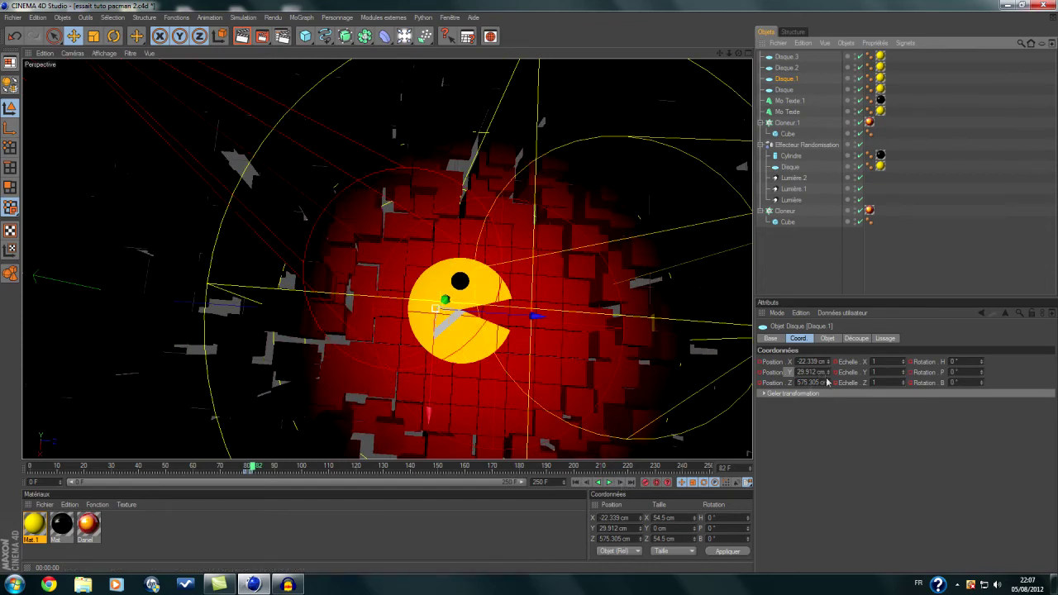
left_click_drag(828, 372, 828, 529)
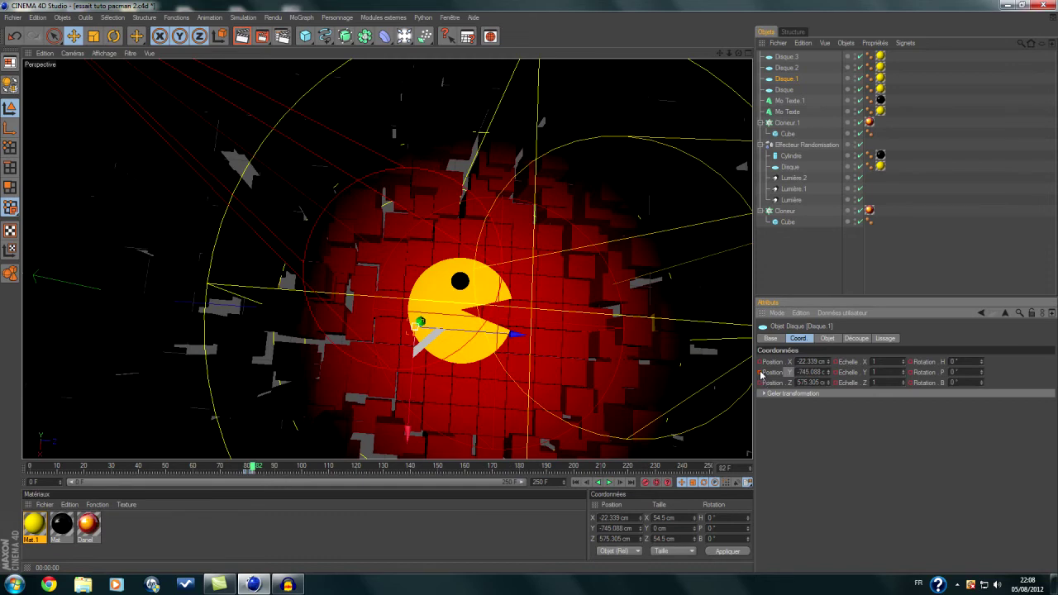
- Advance the animation to frame 90, as the Pac-Man nears the third pellet, and render a preview of the perspective view
left_click(621, 483)
left_click(622, 482)
left_click(621, 483)
left_click(622, 483)
left_click(621, 483)
left_click(622, 482)
left_click(622, 483)
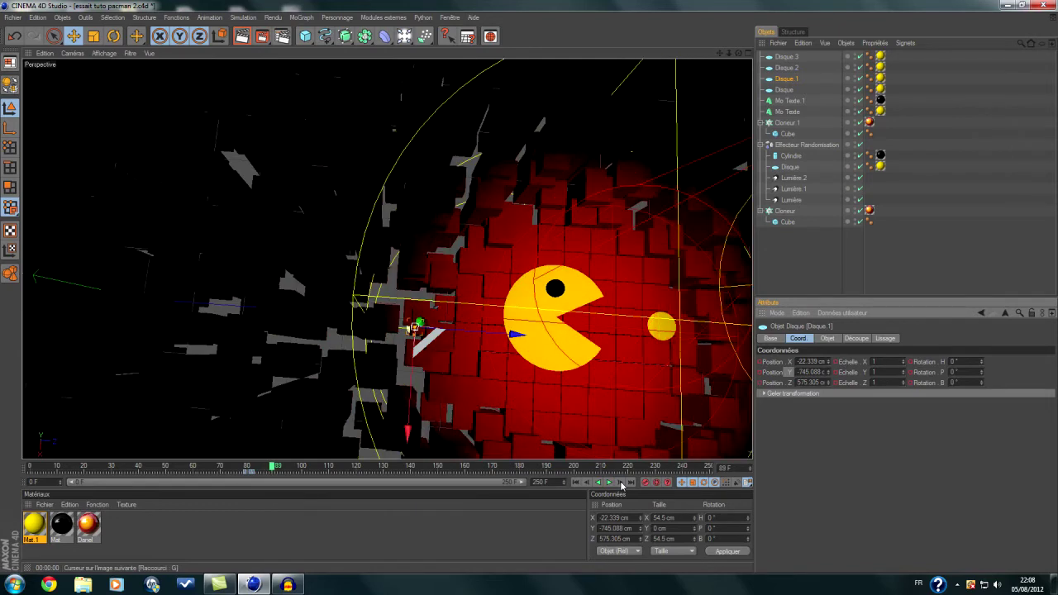
left_click(622, 482)
left_click(242, 36)
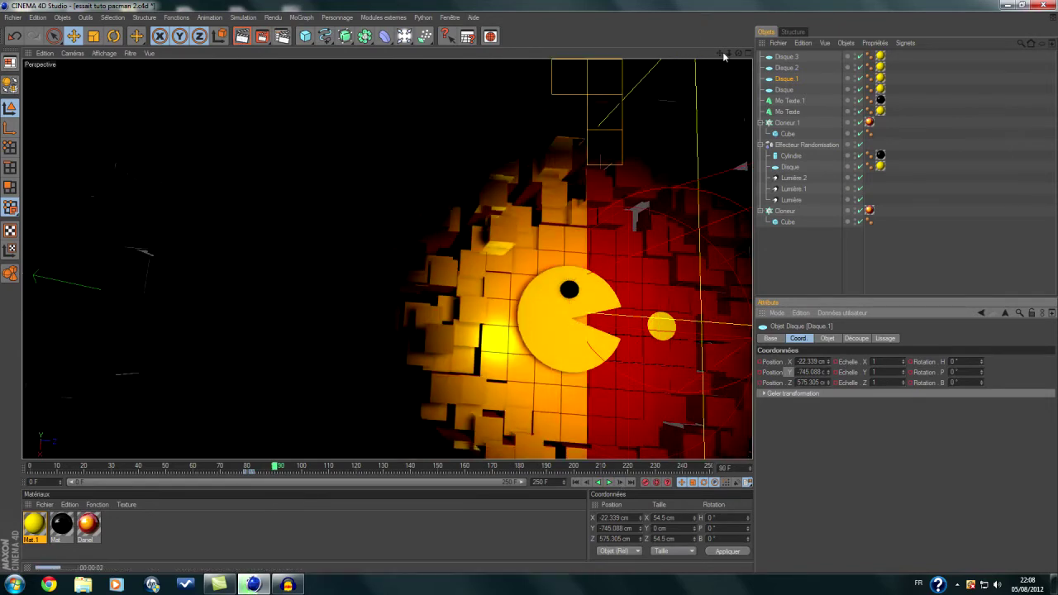
left_click_drag(720, 54, 449, 28)
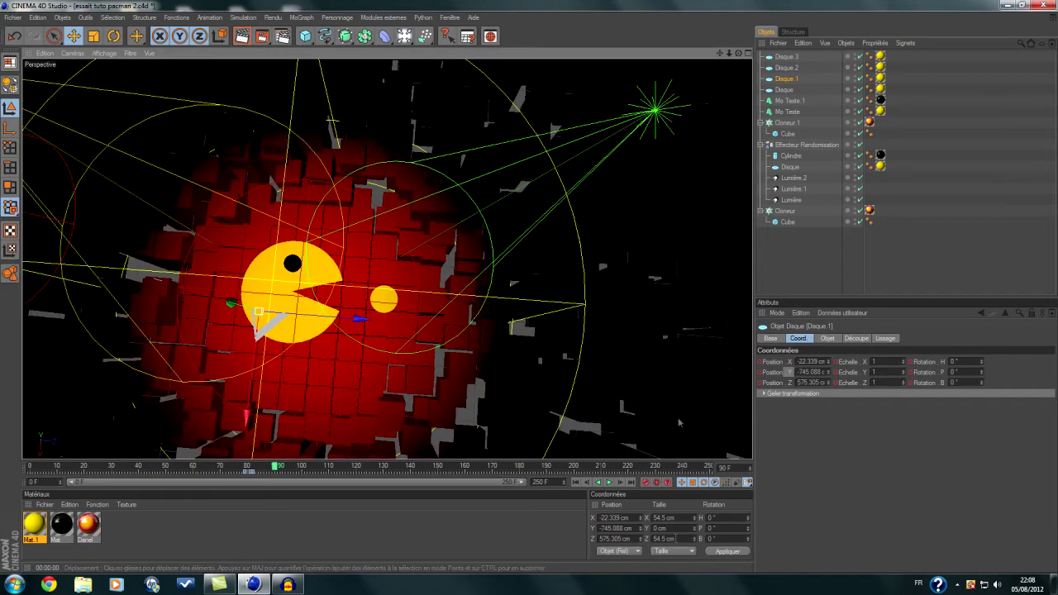
- At frame 96, where the Pac-Man reaches the third pellet, select that pellet disc and record a keyframe for it
left_click(620, 481)
left_click(620, 481)
left_click(620, 482)
left_click(621, 482)
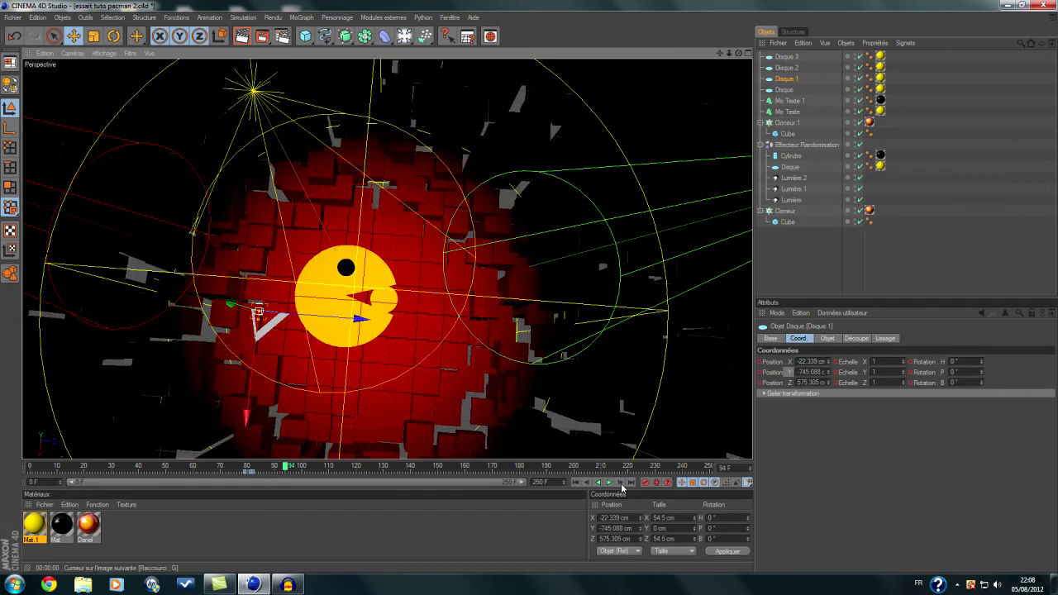
left_click(621, 482)
left_click(621, 481)
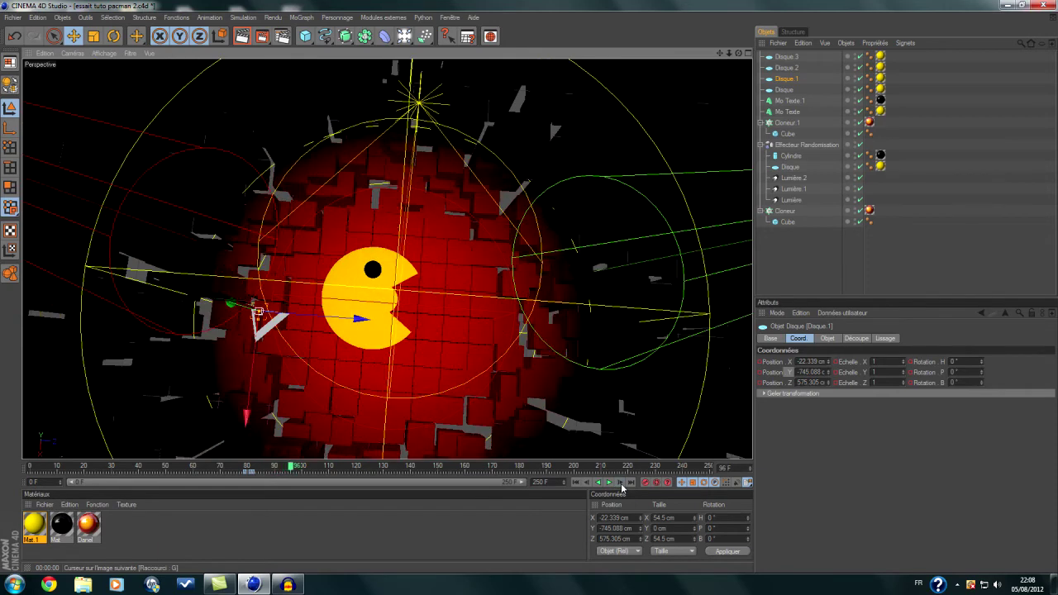
left_click(786, 67)
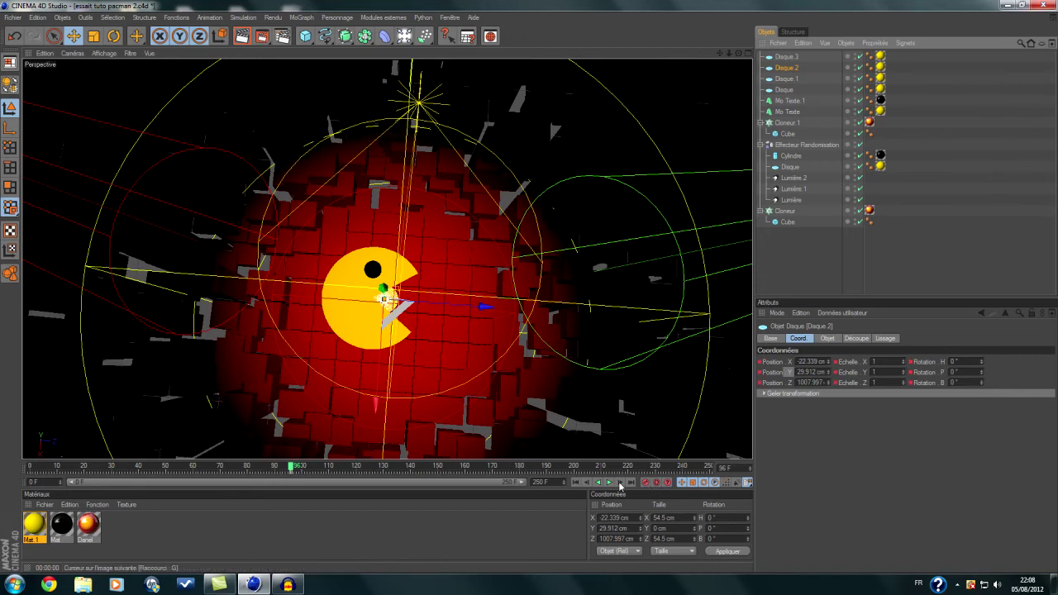
- At frame 99, lower the third pellet disc along Y to about -959 cm and keyframe its Y position
left_click(620, 481)
left_click(620, 482)
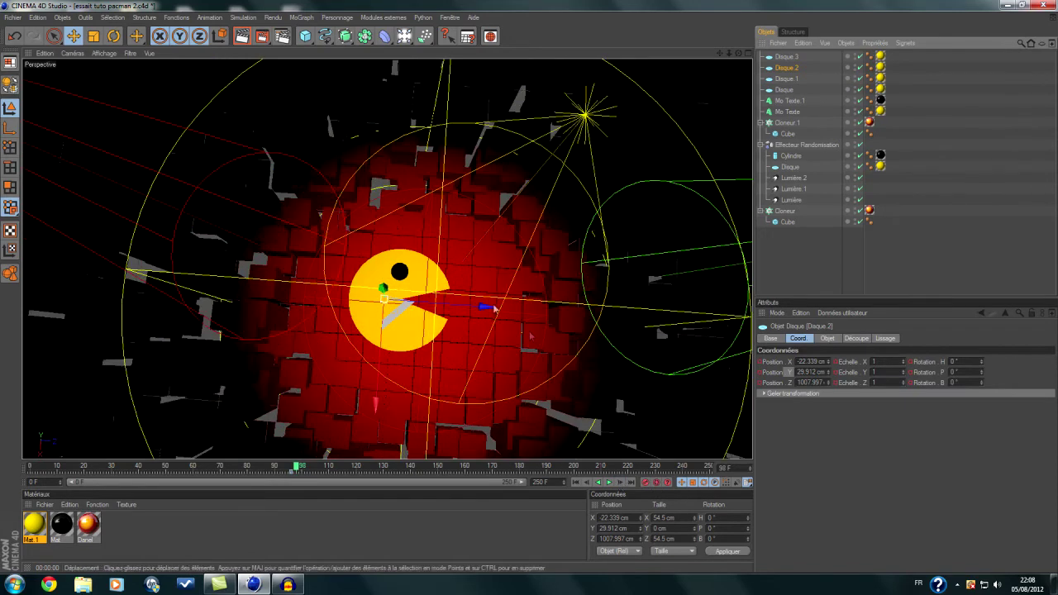
left_click(622, 483)
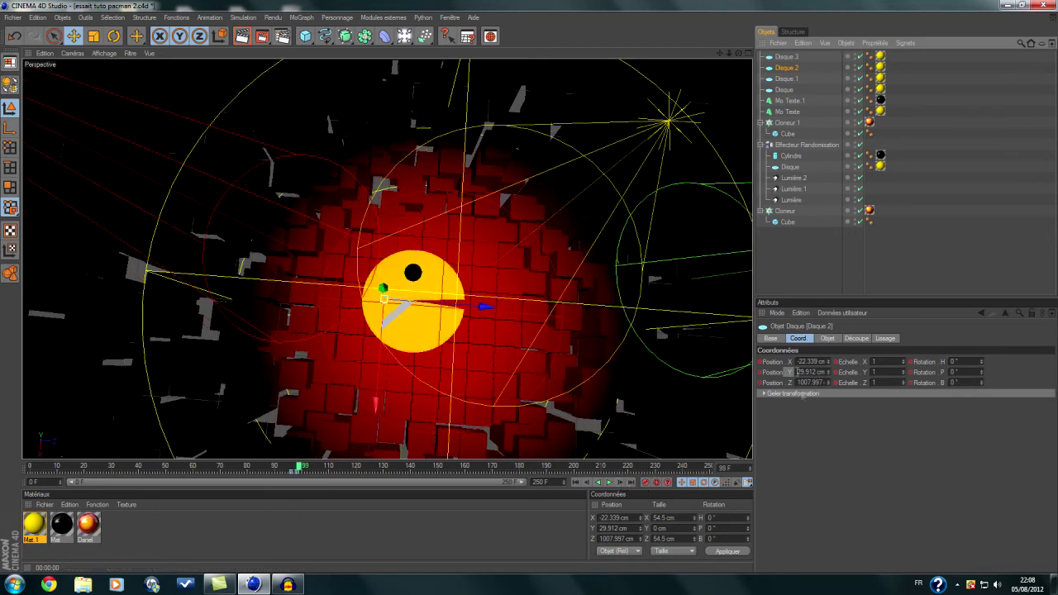
left_click_drag(829, 374, 829, 422)
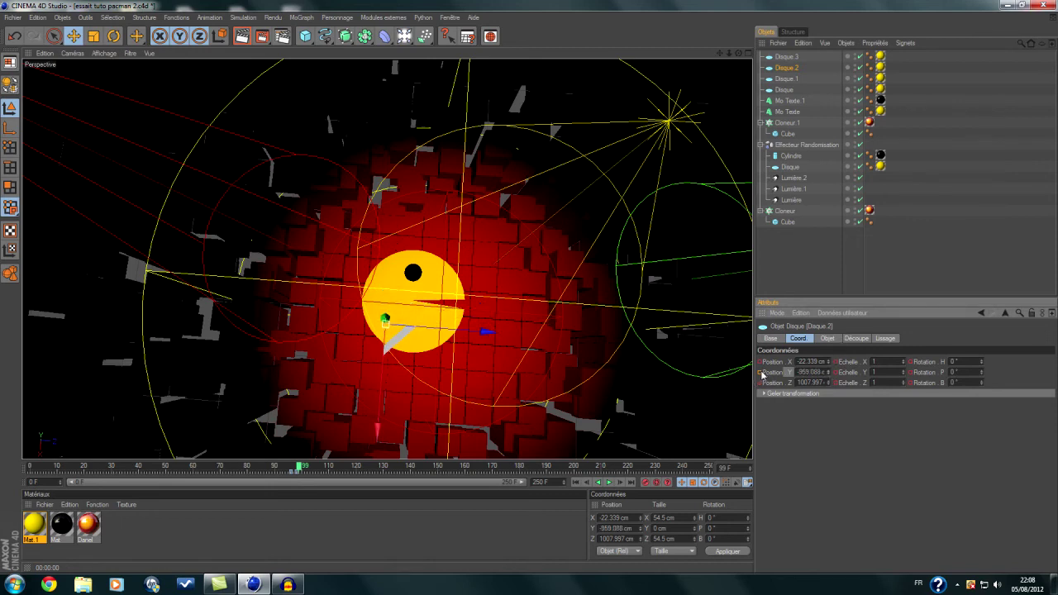
- At frame 117, where the Pac-Man reaches the fourth pellet, select that pellet disc and record a keyframe for it
left_click(621, 485)
left_click(621, 485)
left_click(622, 485)
left_click(622, 485)
left_click(621, 485)
left_click(621, 485)
left_click(621, 485)
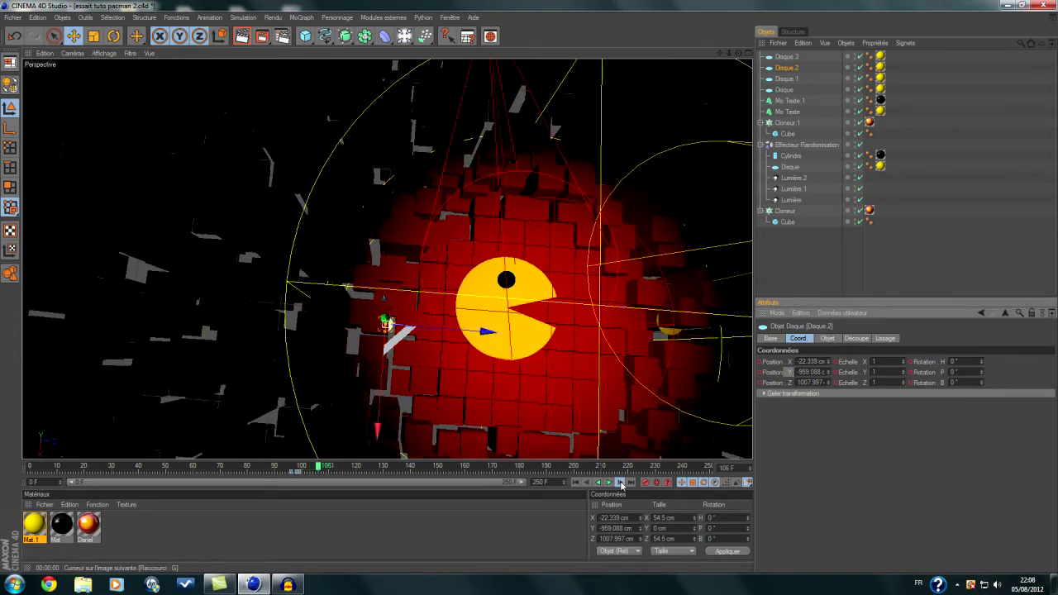
left_click(622, 485)
left_click(621, 485)
left_click(621, 485)
left_click(621, 485)
left_click(622, 485)
left_click(621, 485)
left_click(621, 485)
left_click(622, 485)
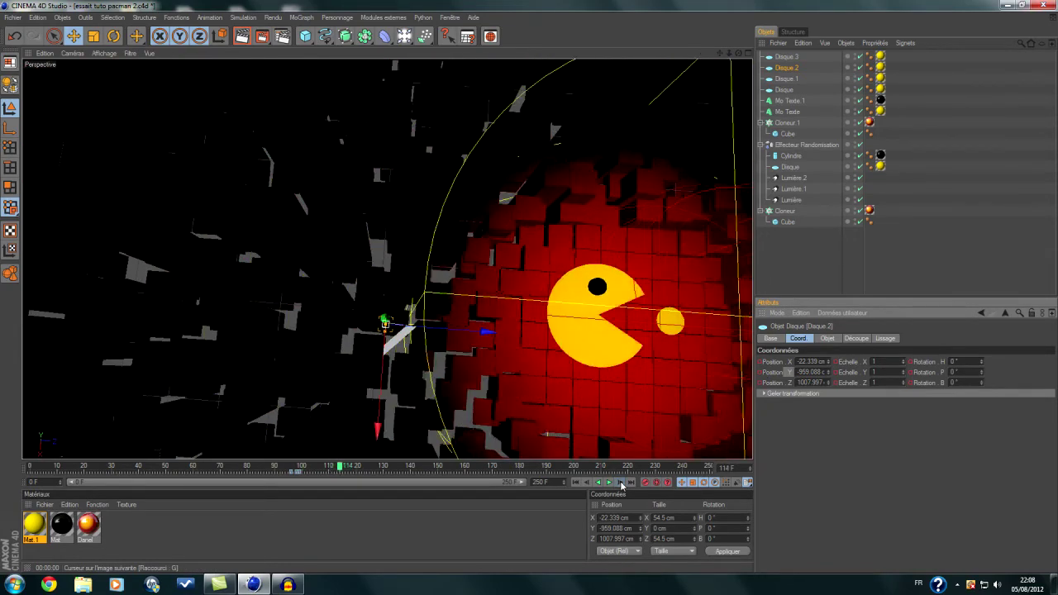
left_click(621, 485)
left_click(621, 485)
left_click(622, 485)
left_click_drag(719, 55, 562, 75)
left_click(789, 57)
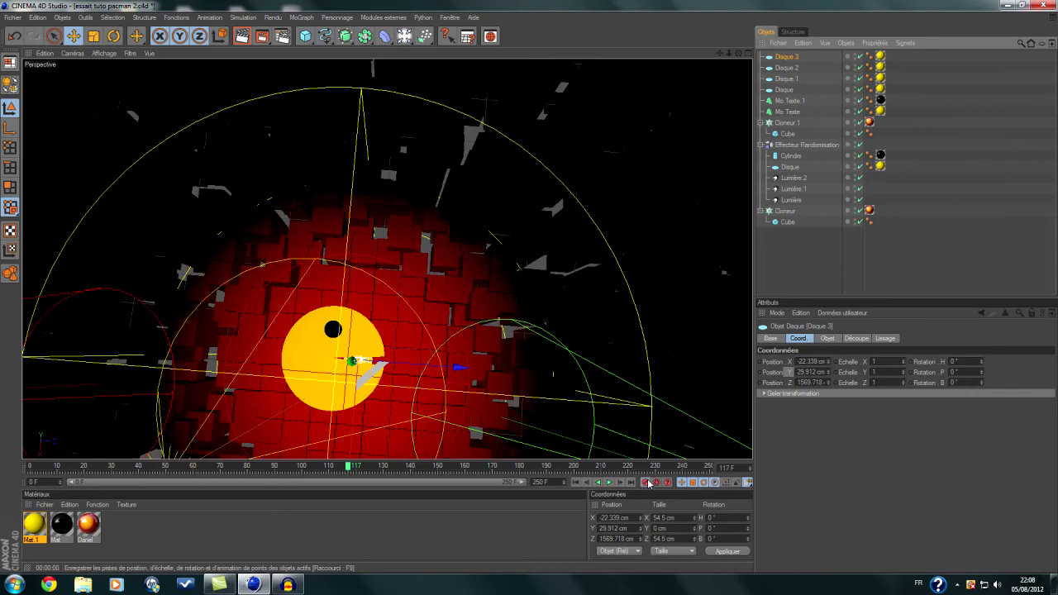
- At frame 122, lower the fourth pellet disc along Y to about -1487 cm and keyframe its Y position
left_click_drag(720, 54, 731, 37)
left_click(623, 483)
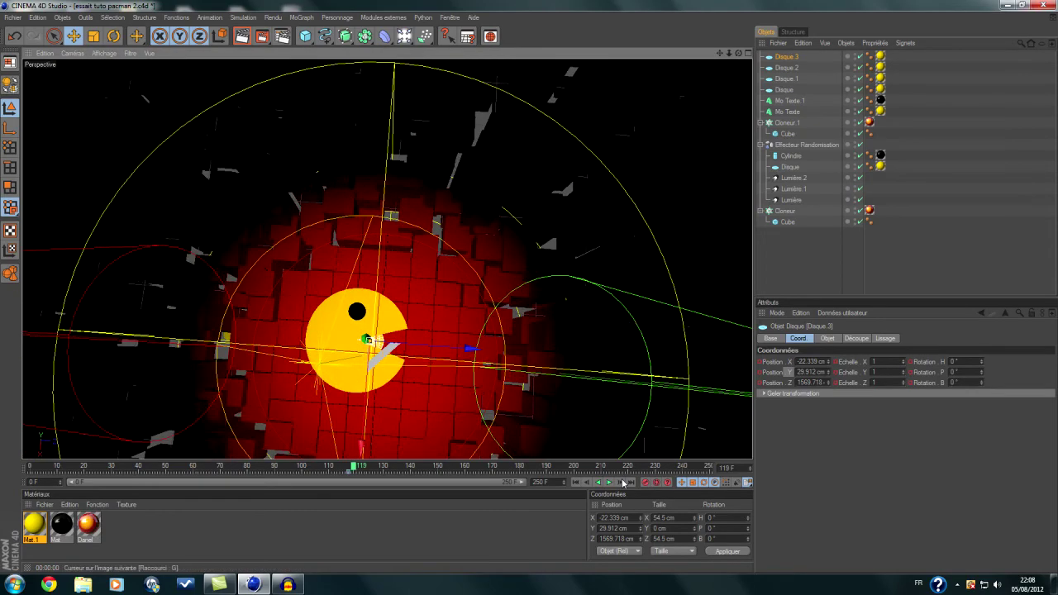
left_click(623, 483)
left_click(623, 483)
left_click(623, 482)
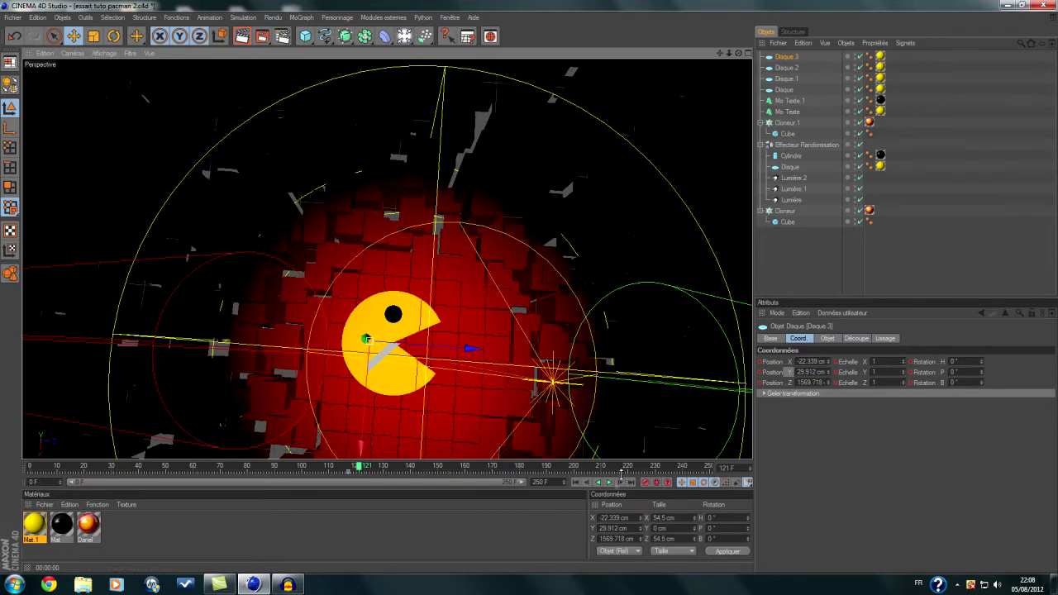
left_click(623, 483)
left_click_drag(828, 374, 829, 397)
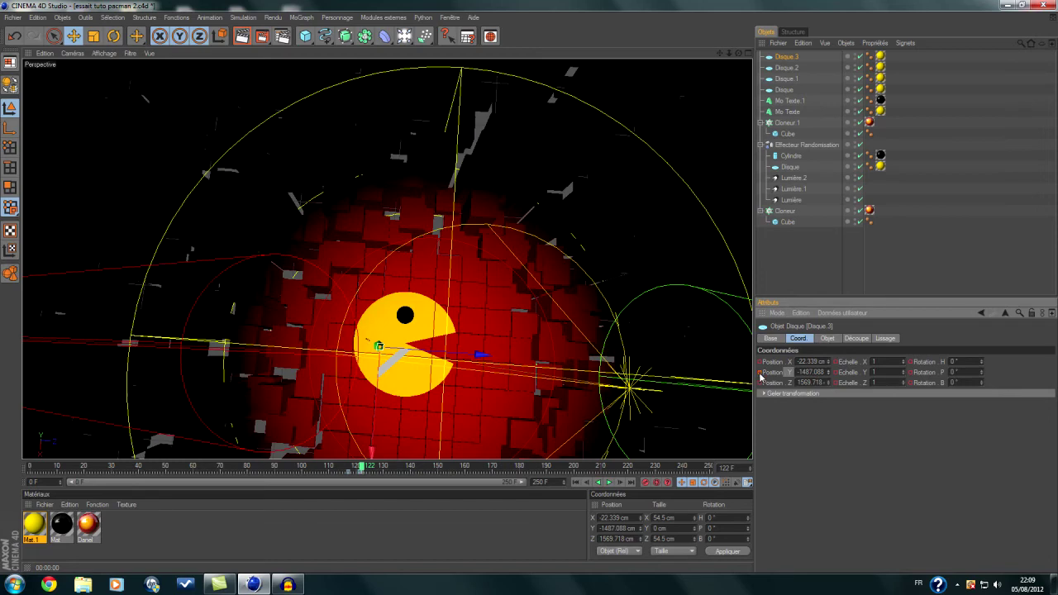
- Step the animation forward to frame 128 and examine the Pac-Man's path past the fourth pellet
left_click(620, 483)
left_click(621, 483)
left_click(622, 484)
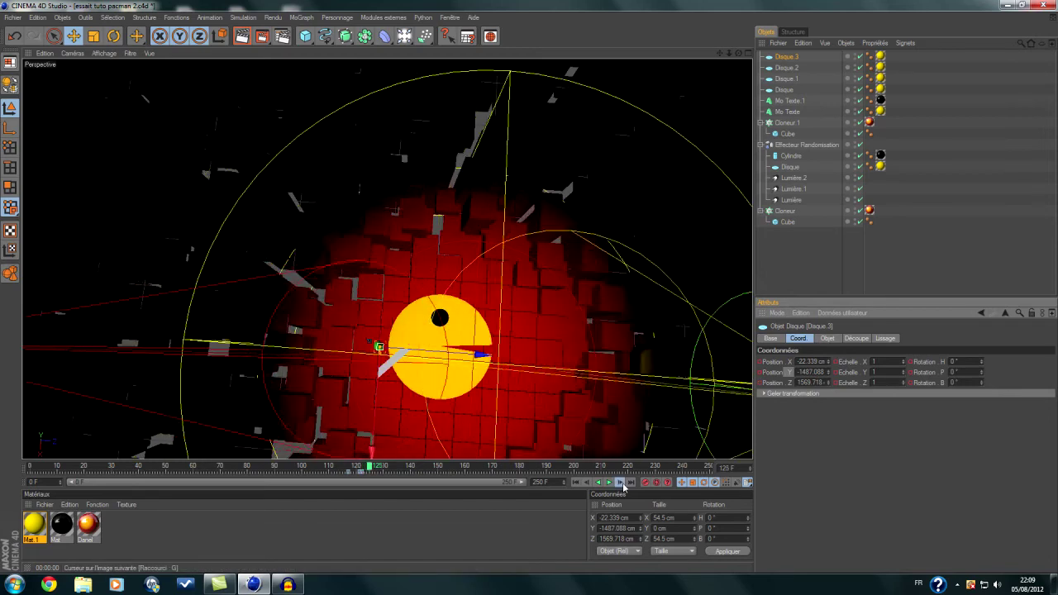
left_click(621, 483)
left_click(622, 483)
left_click(621, 483)
scroll(671, 111, "down", 6)
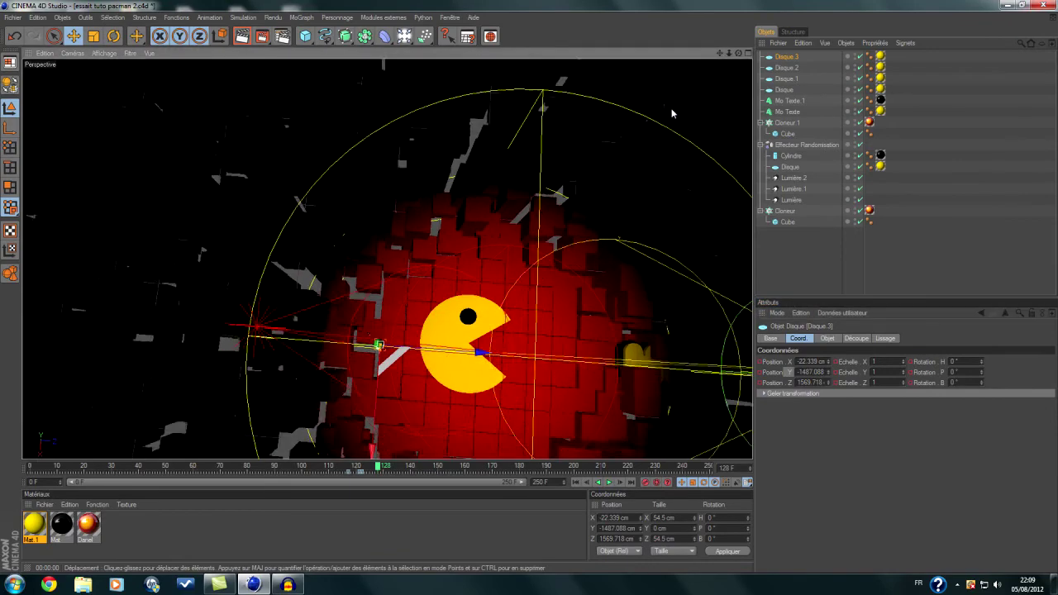
left_click_drag(719, 53, 966, 52)
- Play the animation from frame 0 to frame 150 to check the Pac-Man eating the pellets
left_click(577, 482)
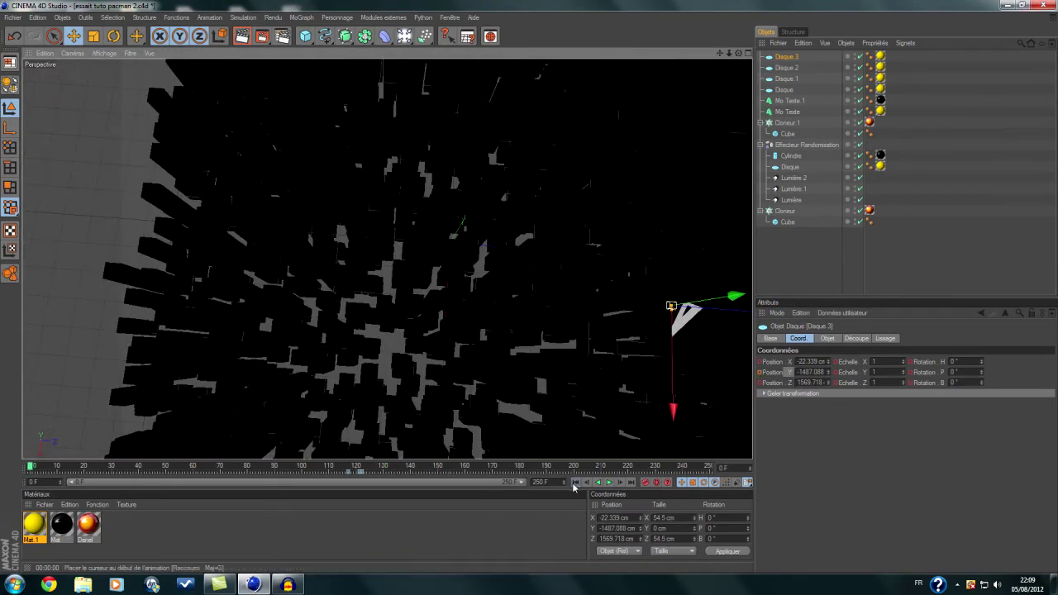
left_click_drag(719, 53, 714, 152)
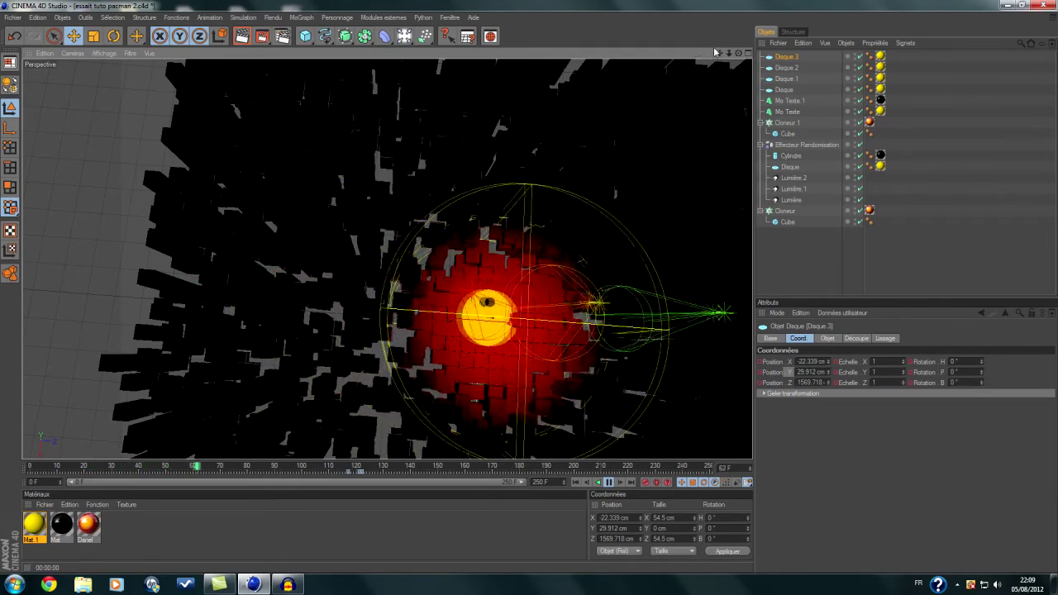
left_click_drag(719, 53, 699, 60)
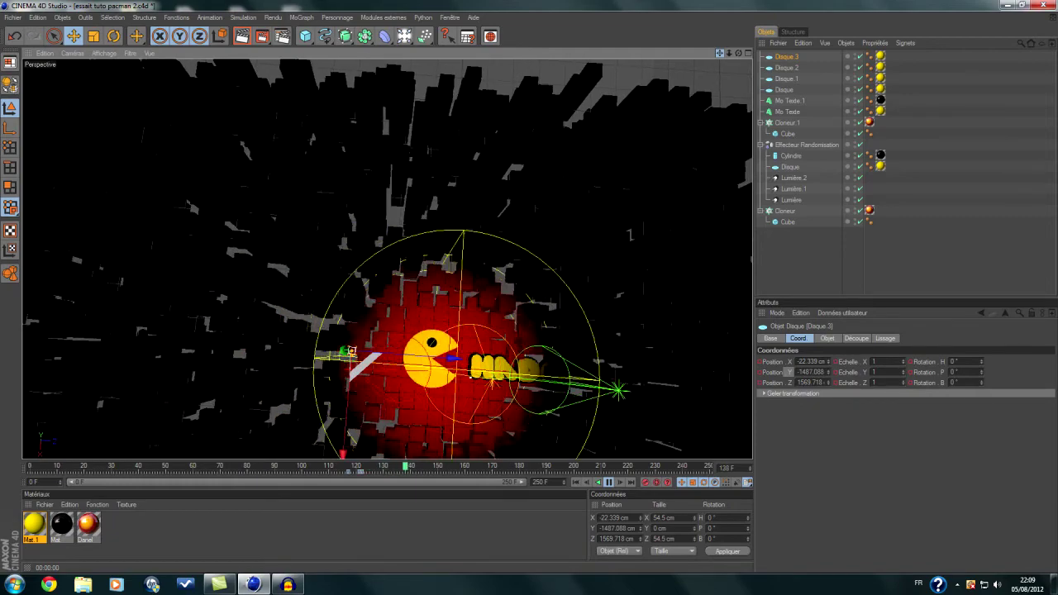
left_click(608, 482)
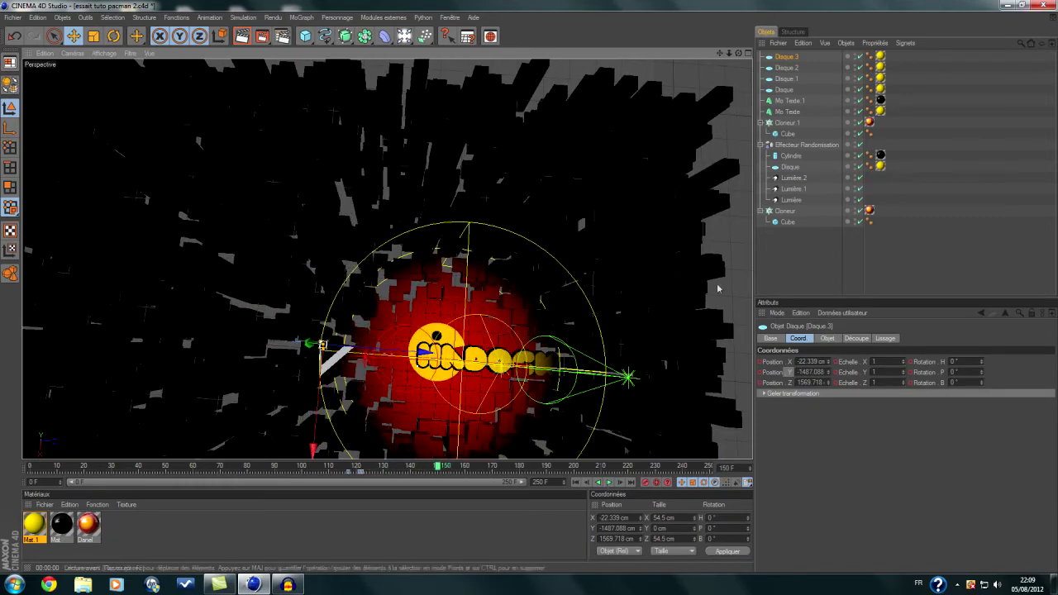
- Deselect the fourth pellet disc and return the animation to frame 0
left_click_drag(720, 53, 669, 62)
left_click_drag(662, 198, 692, 240, "alt")
left_click_drag(738, 52, 806, 43)
left_click(818, 250)
left_click(576, 483)
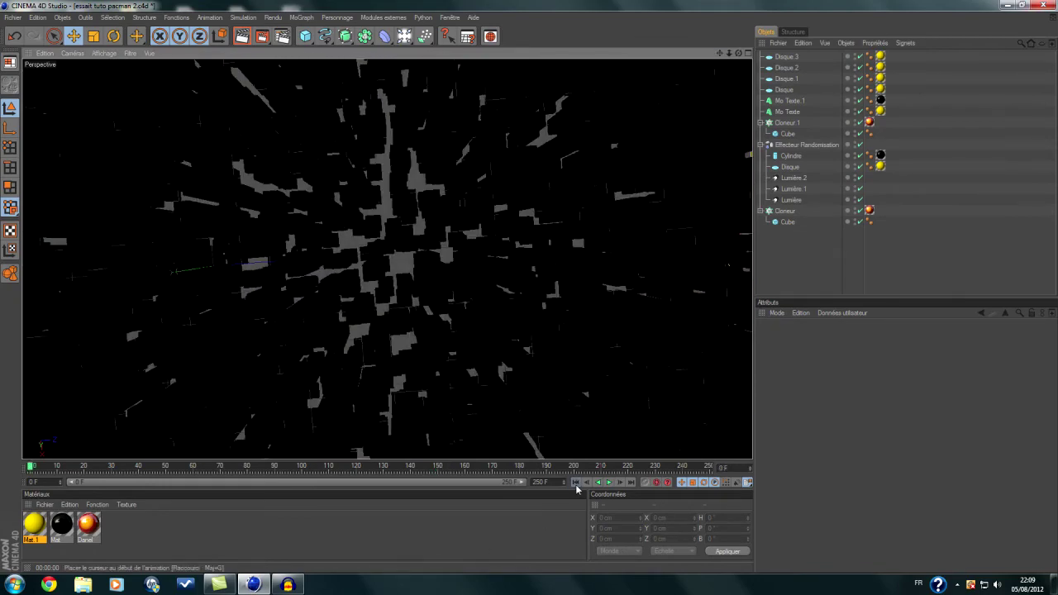
- Frame the Pac-Man from above in the perspective view and add a camera object from that viewpoint
left_click_drag(719, 53, 994, 29)
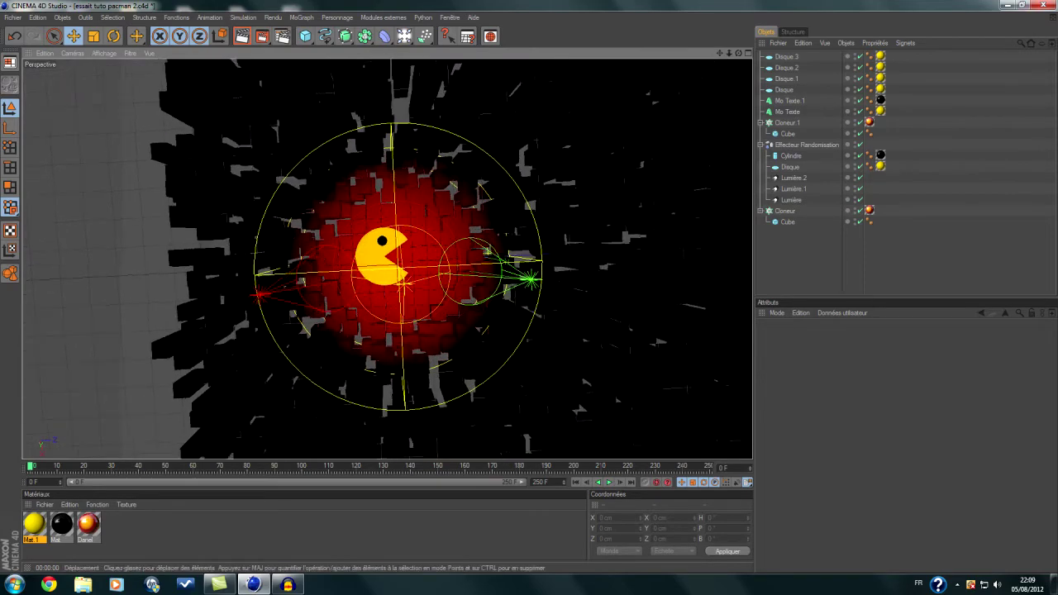
left_click_drag(738, 53, 652, 108)
left_click_drag(719, 54, 646, 51)
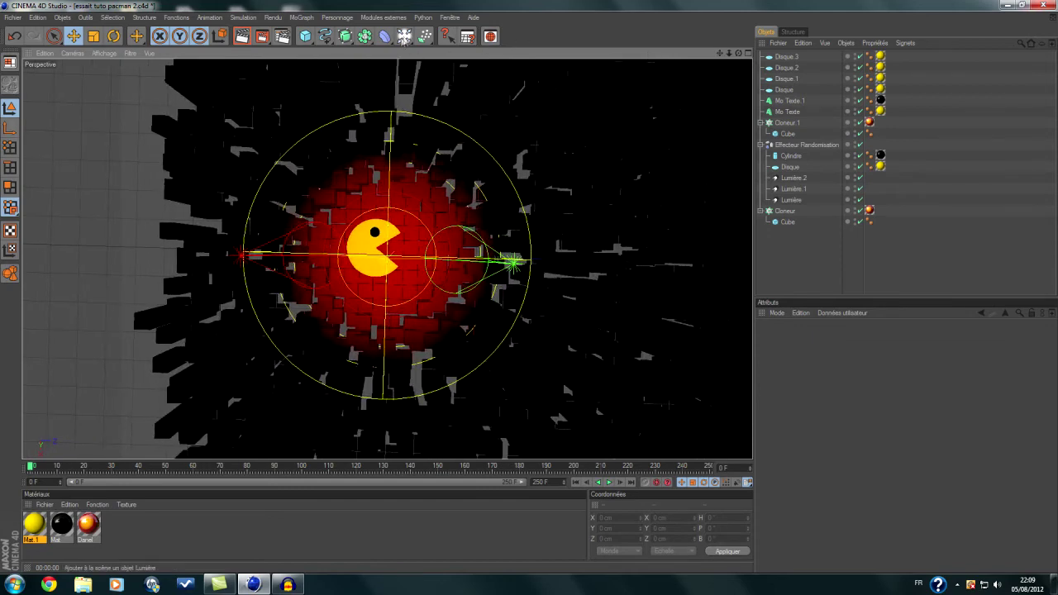
left_click(405, 40)
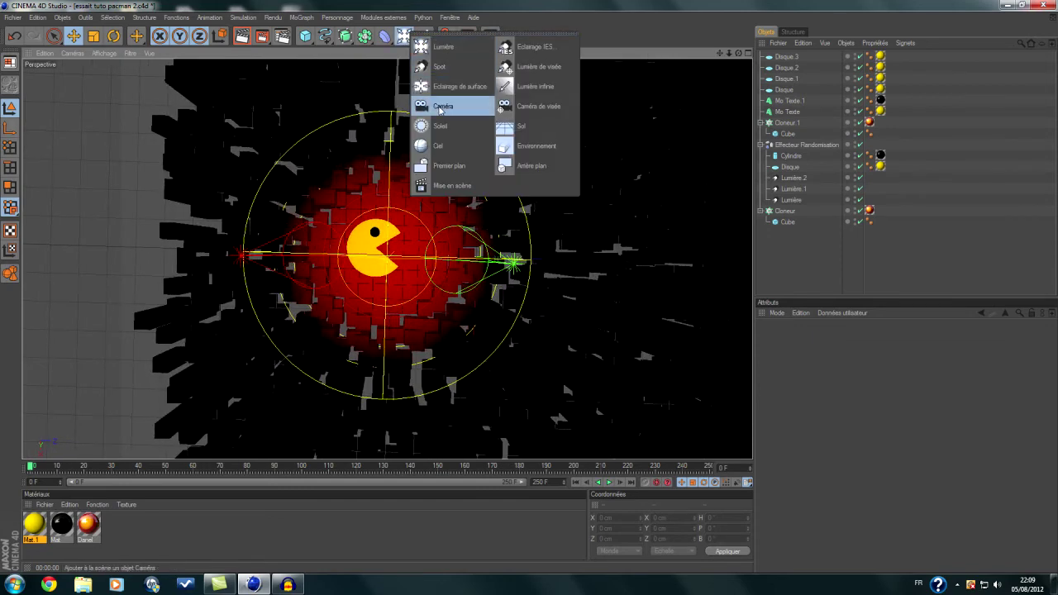
left_click(440, 107)
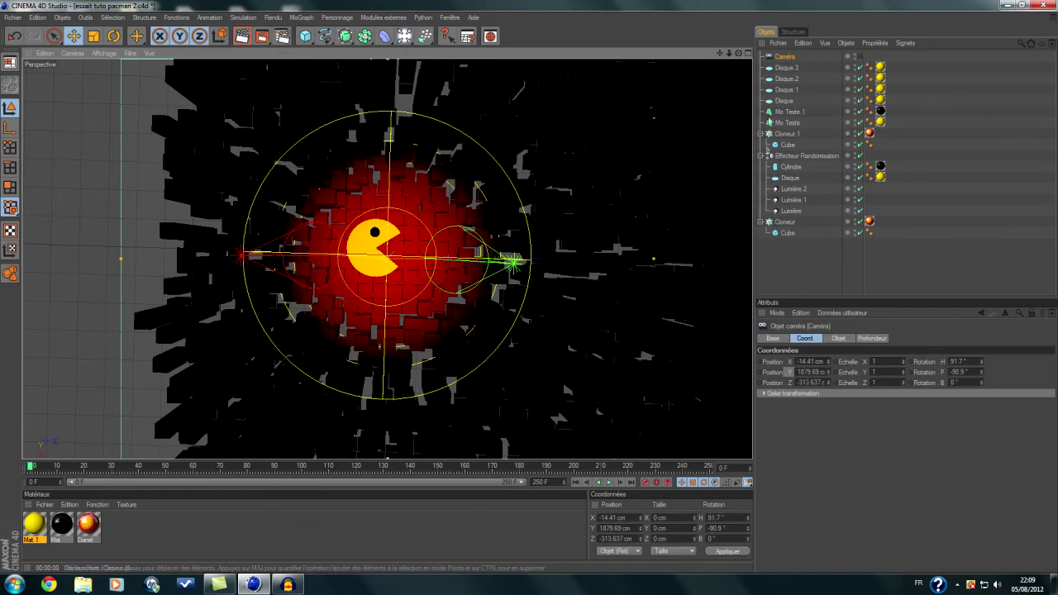
- Make the camera a child of the Effecteur Randomisation and look through it
left_click_drag(781, 59, 787, 68)
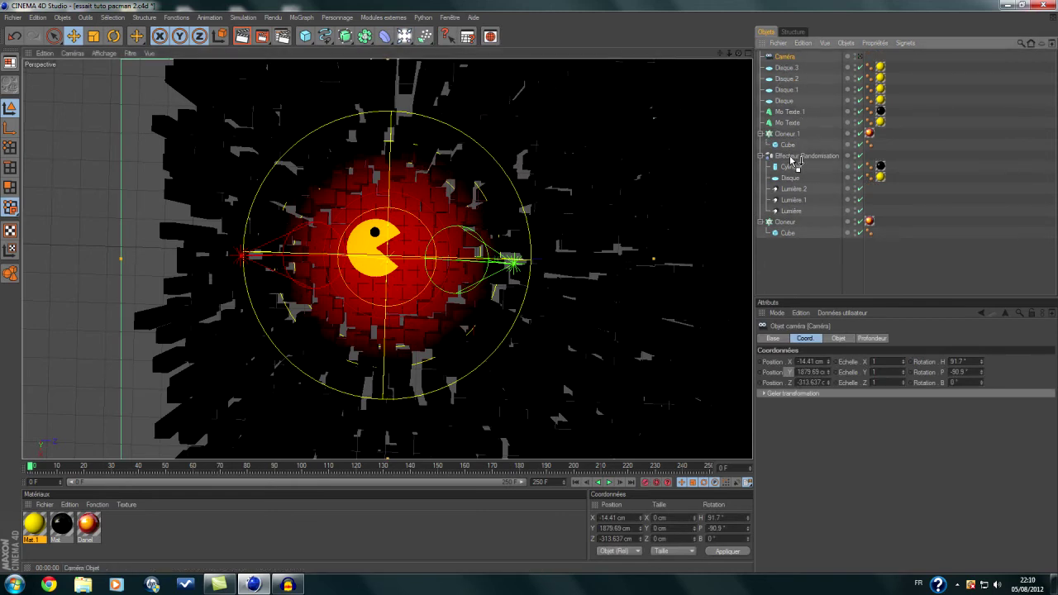
left_click_drag(794, 161, 795, 157)
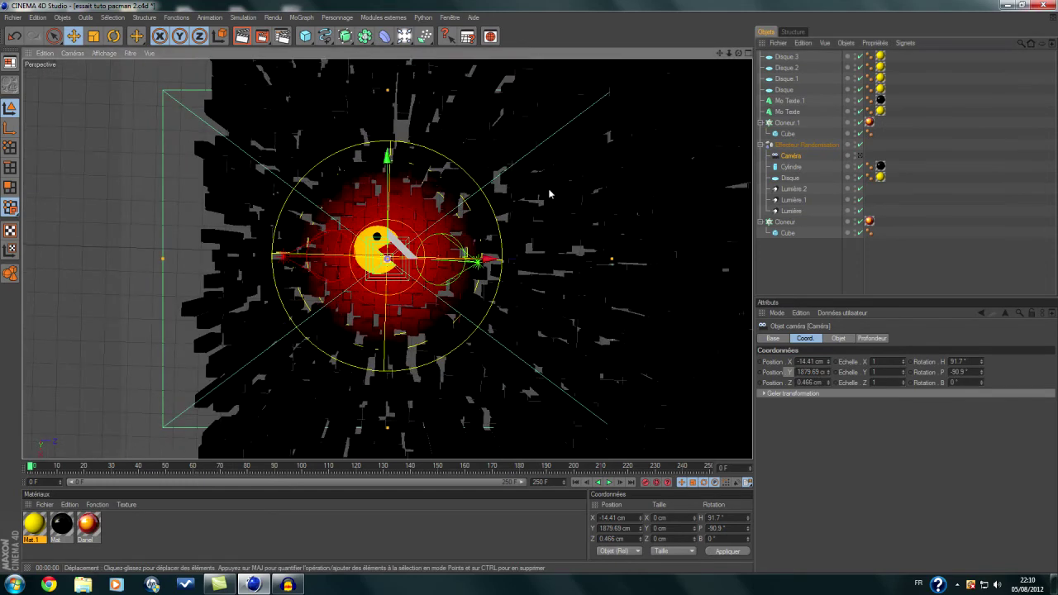
scroll(549, 194, "up", 2)
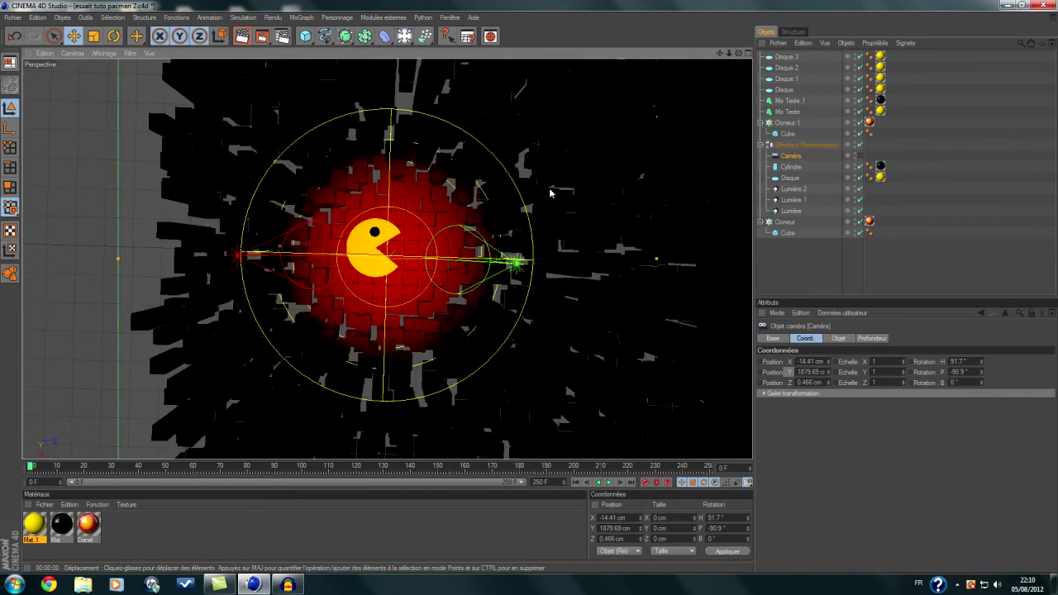
left_click(861, 157)
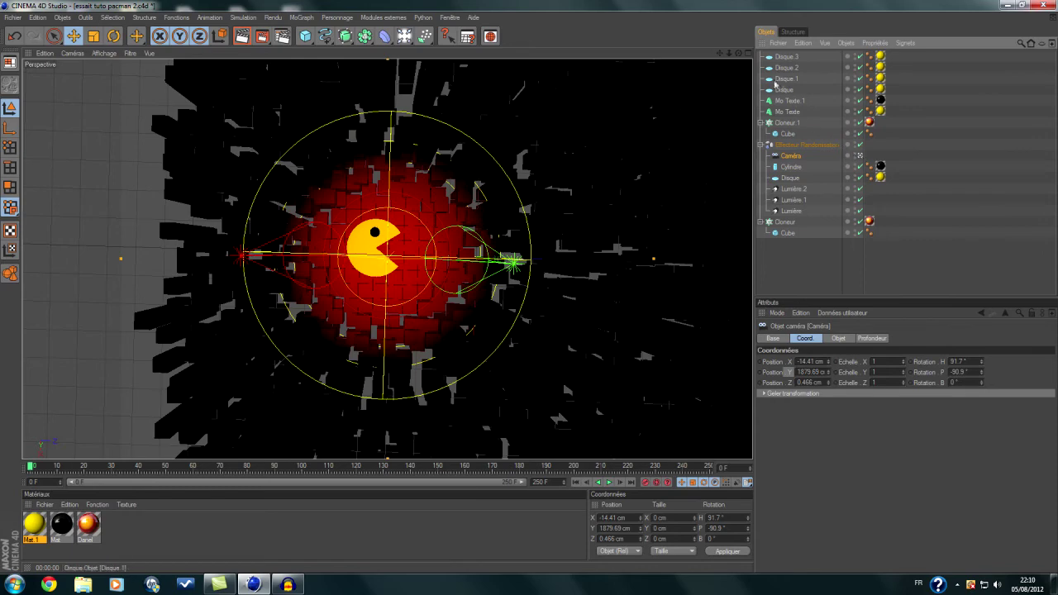
- Straighten the camera over the Pac-Man, pull it back to Y about 3074 cm and keyframe it at frame 0
left_click_drag(705, 155, 702, 147, "alt")
mouse_move(720, 53)
left_mouse_down()
mouse_move(728, 52)
mouse_move(719, 47)
left_mouse_up()
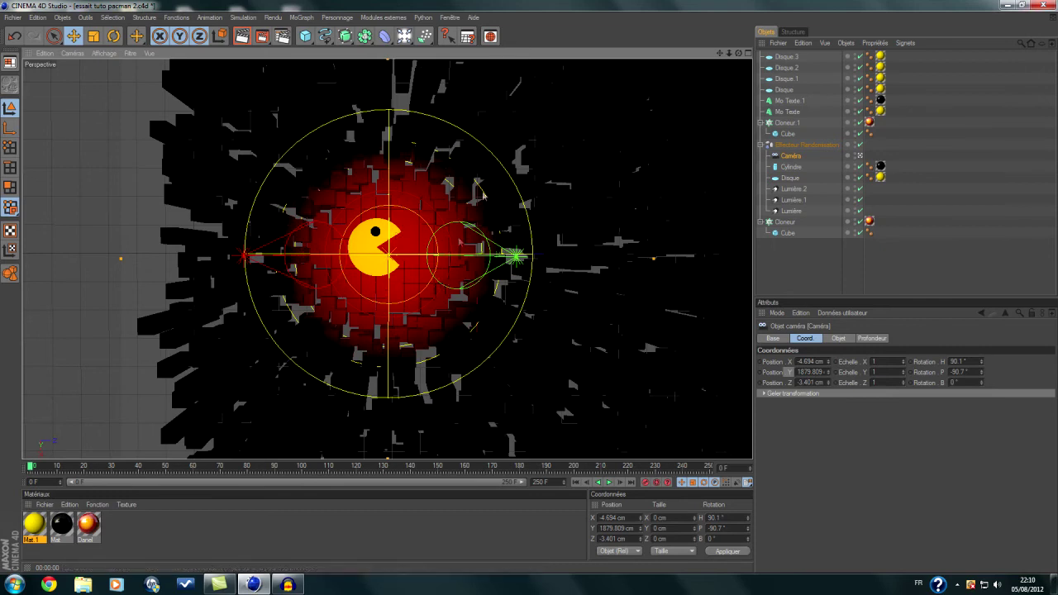
left_click_drag(719, 53, 719, 51)
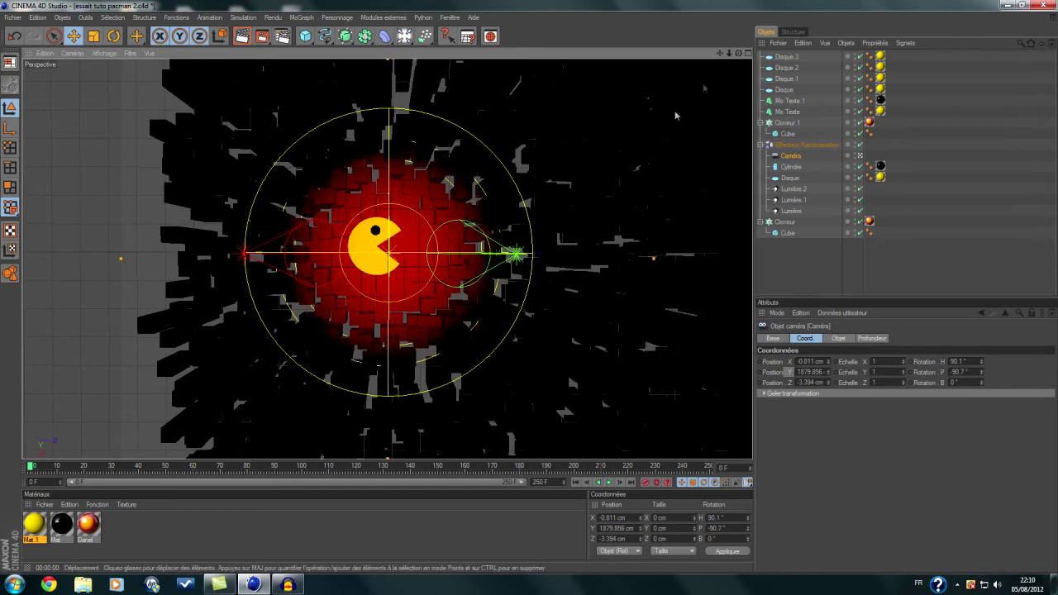
scroll(552, 190, "up", 5)
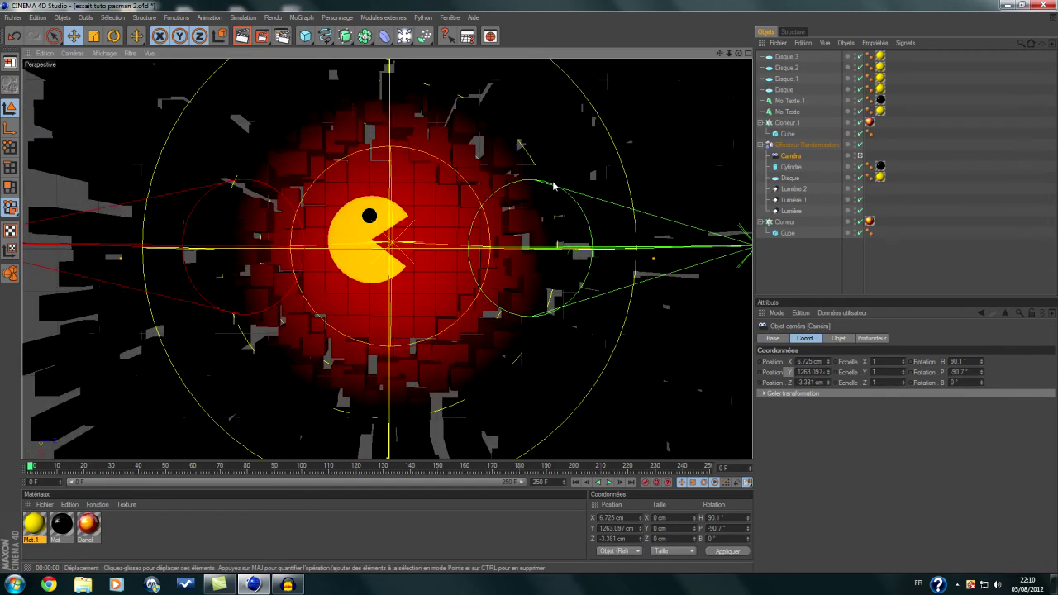
scroll(553, 186, "down", 2)
scroll(556, 188, "down", 1)
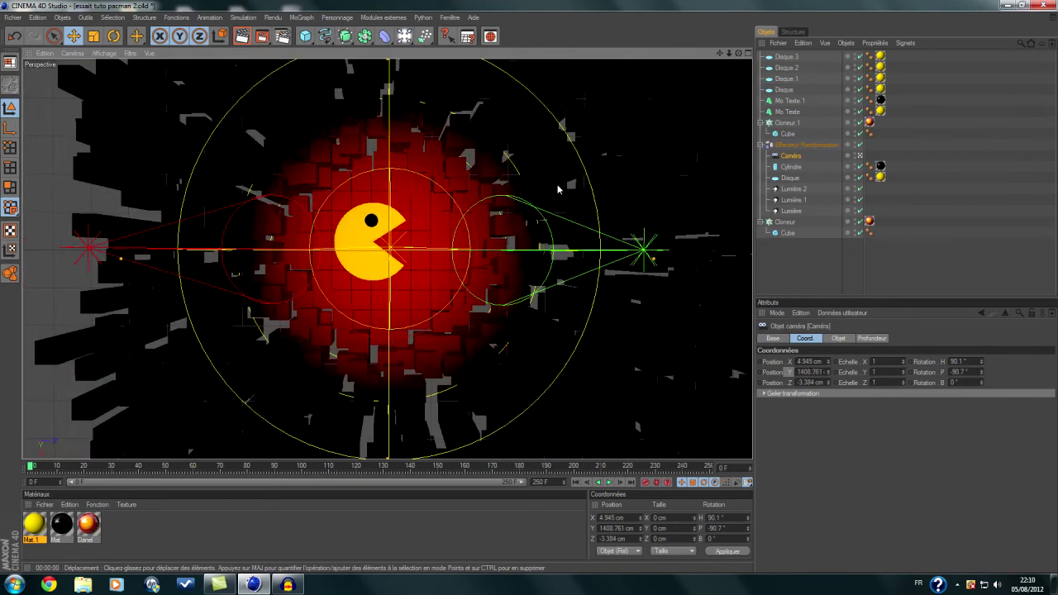
scroll(560, 183, "down", 6)
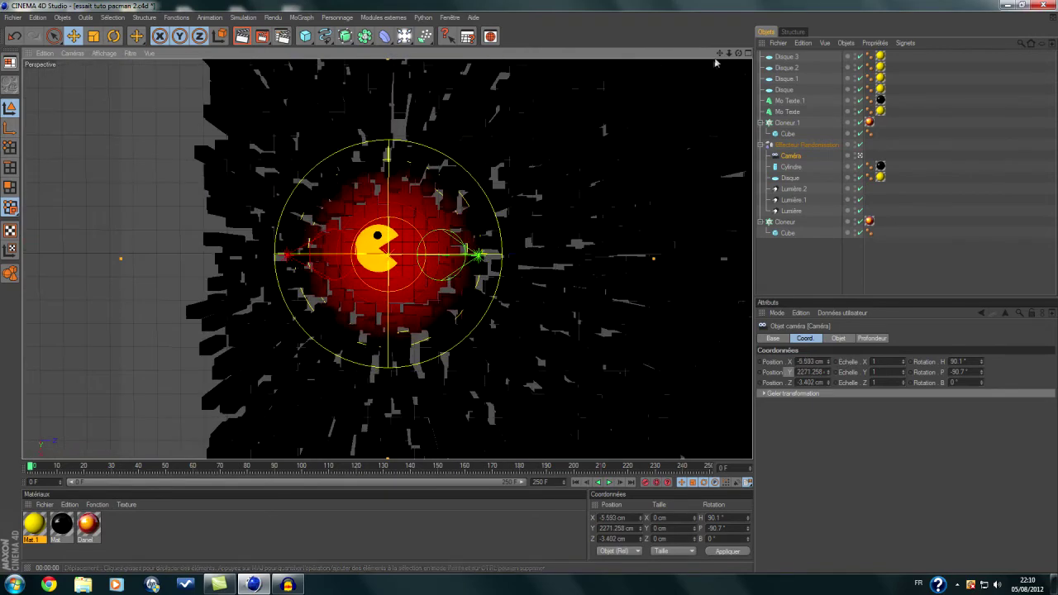
left_click_drag(719, 53, 719, 59)
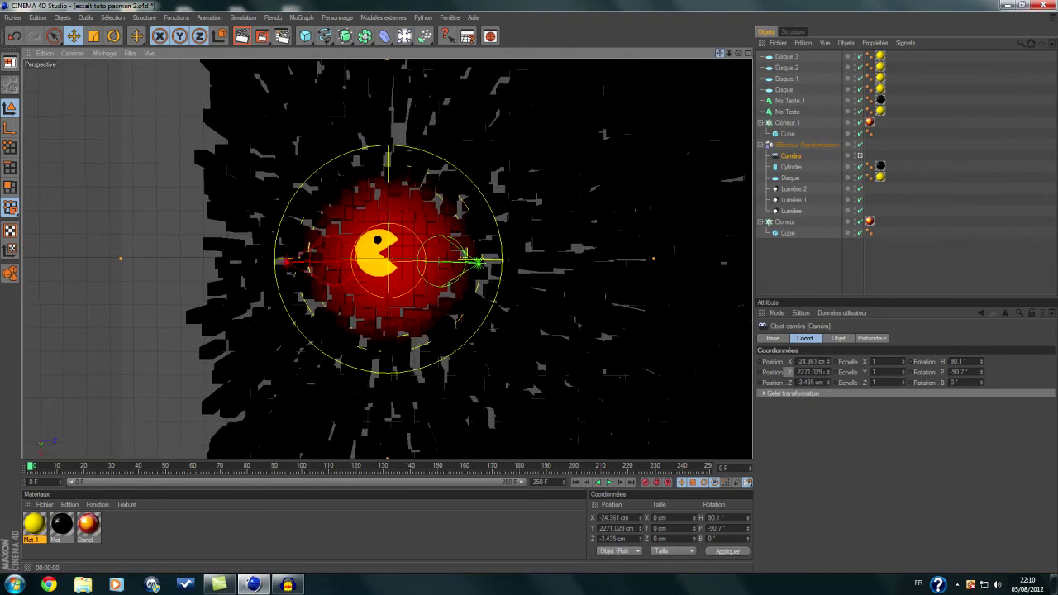
scroll(658, 111, "up", 10)
scroll(660, 111, "down", 10)
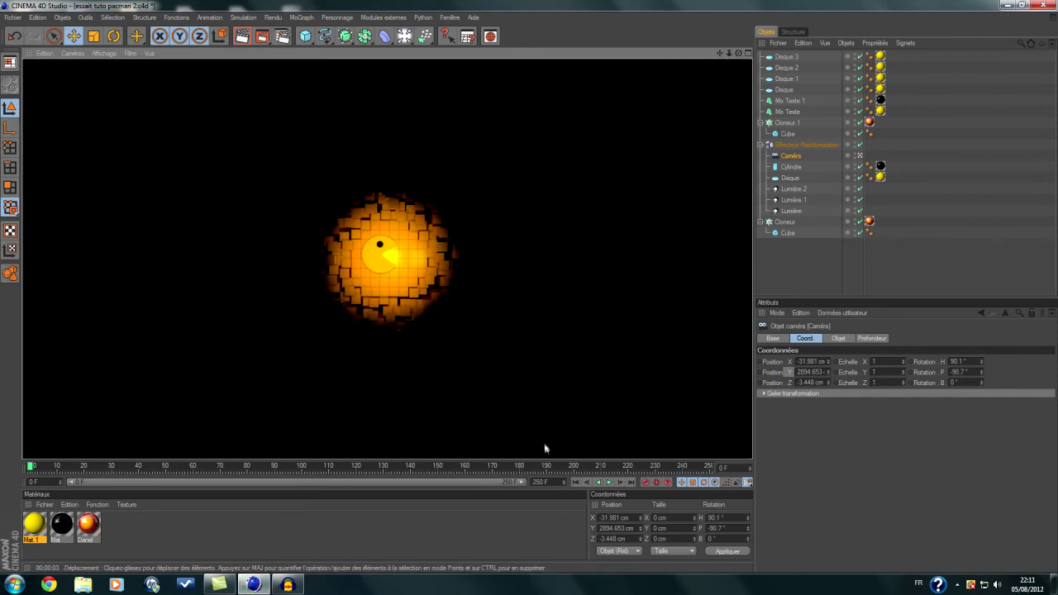
scroll(591, 413, "down", 2)
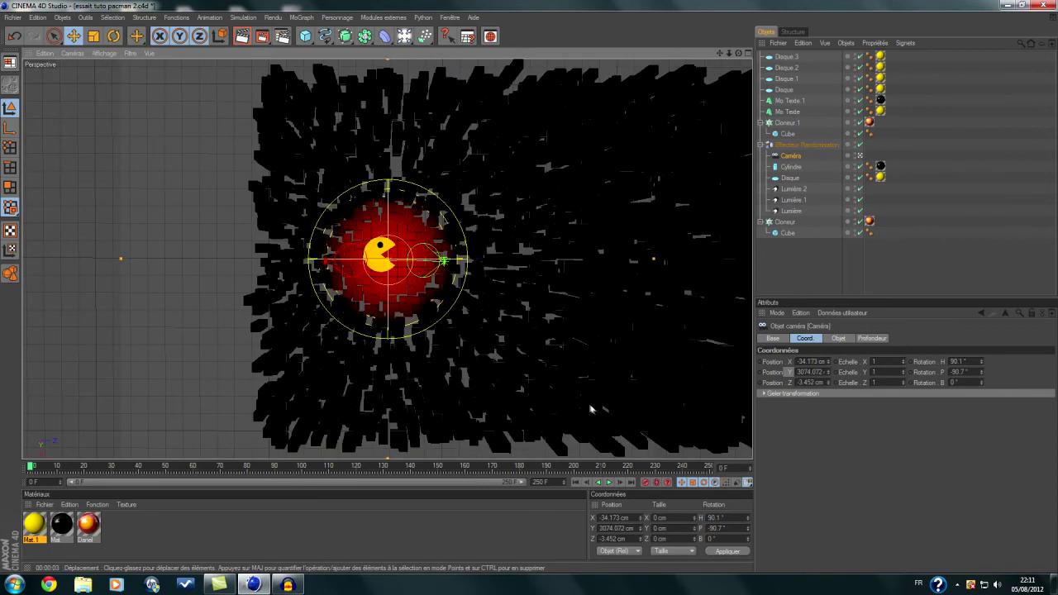
- At frame 20, bring the camera in to Y about 911 cm, preview the render and keyframe the camera
left_click(43, 467)
left_click_drag(91, 472, 84, 470)
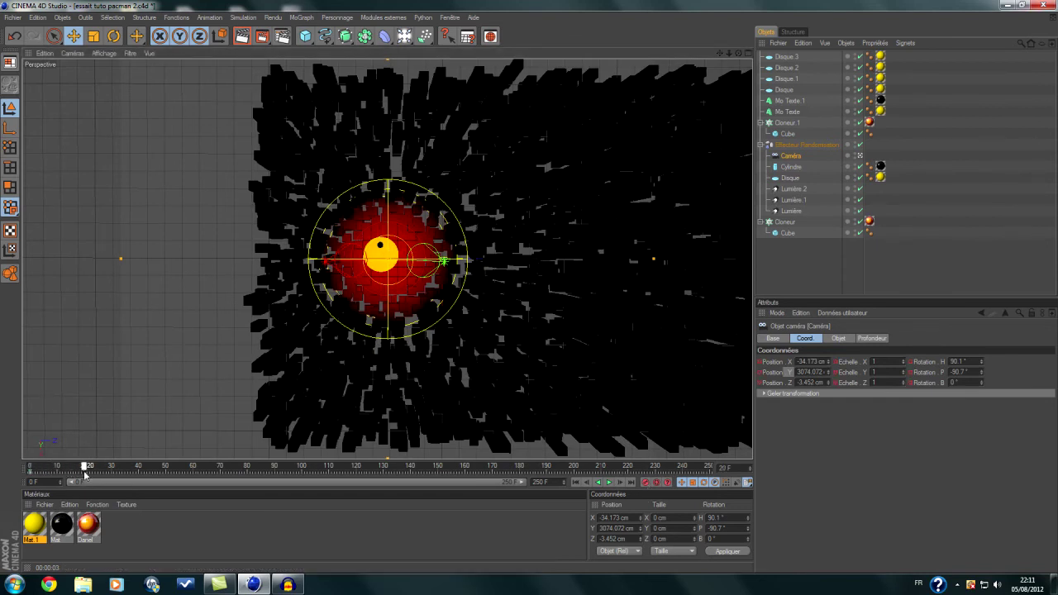
scroll(464, 282, "up", 8)
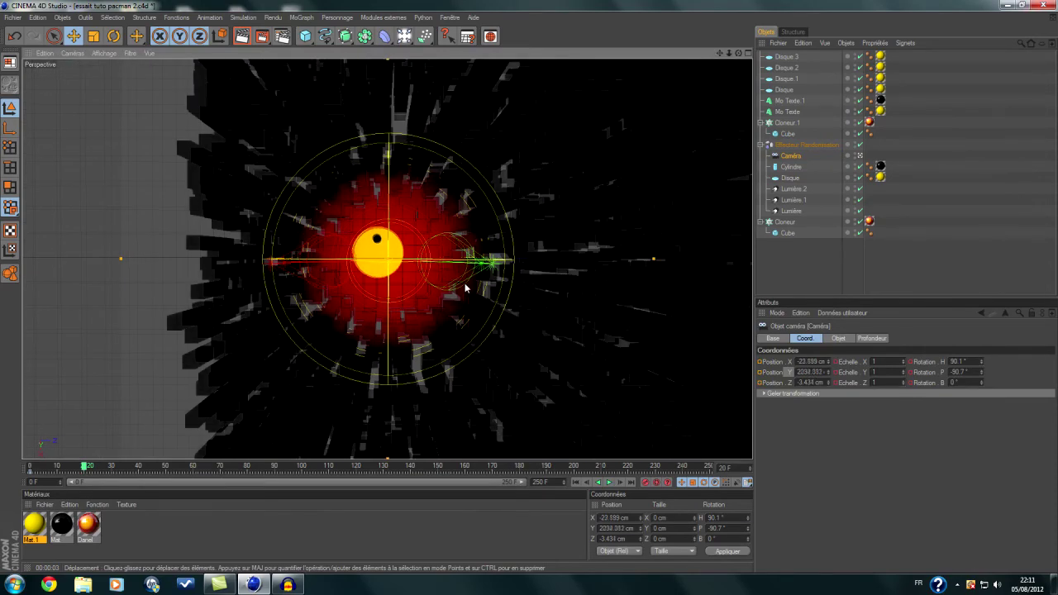
scroll(465, 287, "up", 8)
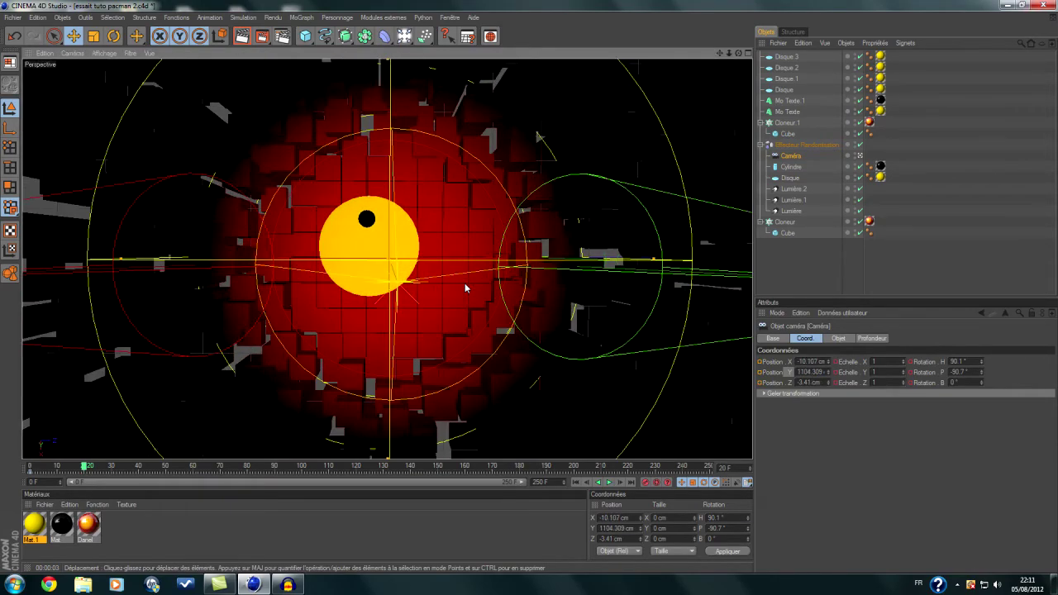
scroll(465, 282, "up", 1)
scroll(464, 283, "up", 1)
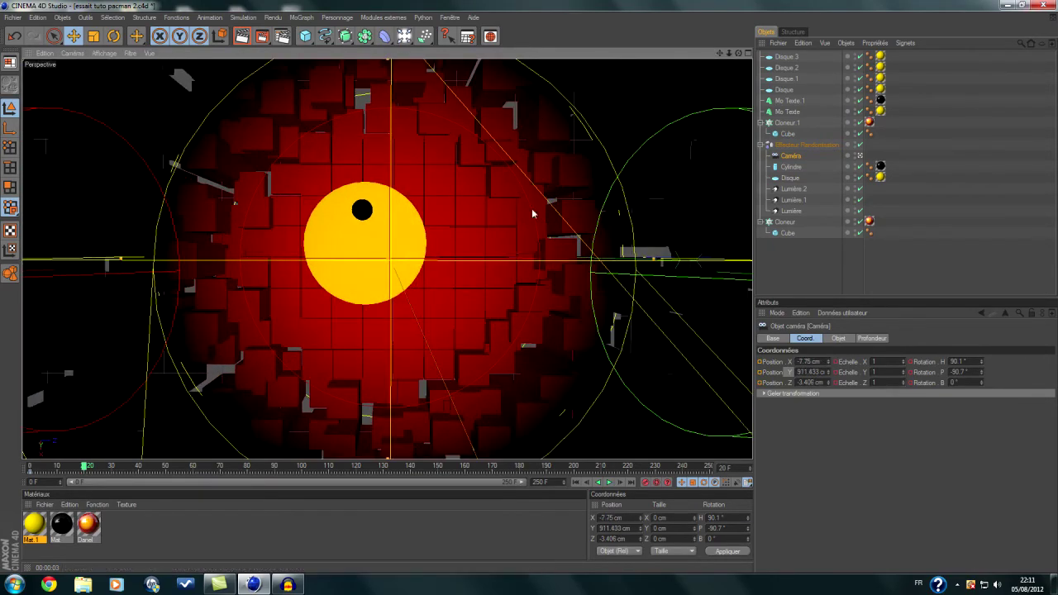
key("ctrl+r")
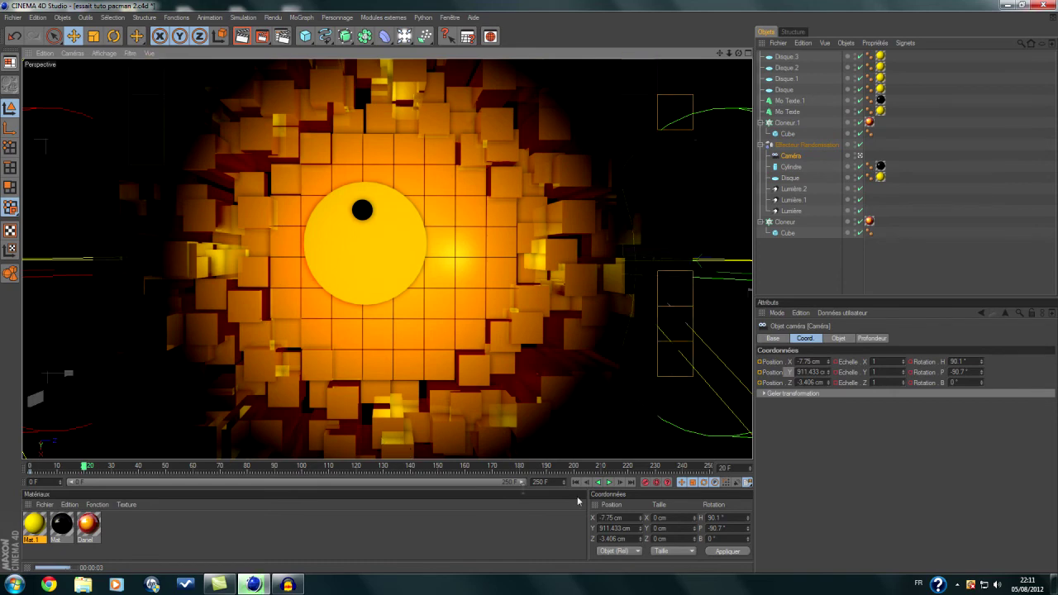
left_click(644, 484)
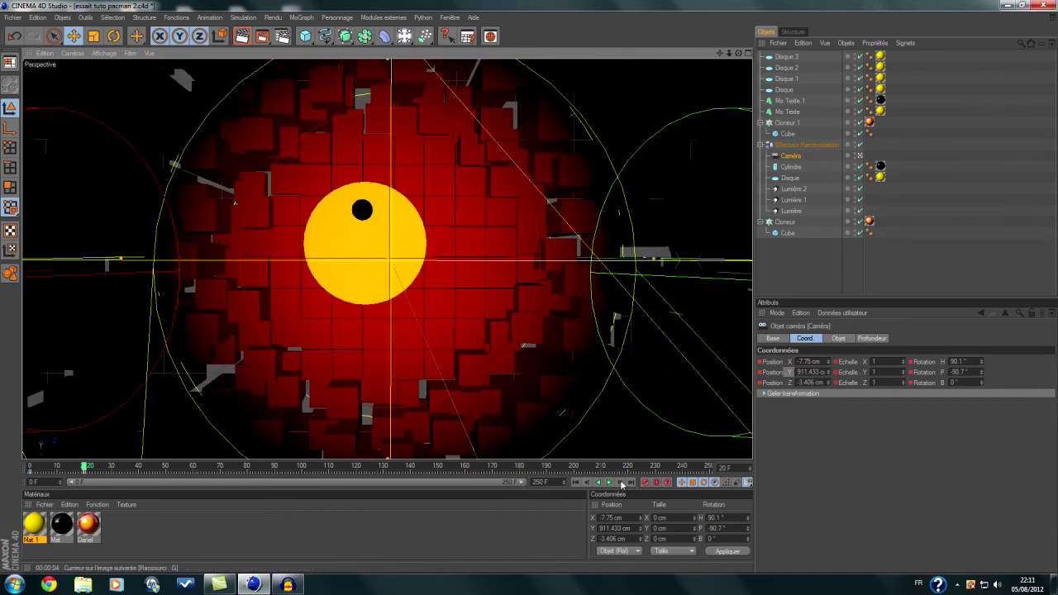
- Play the animation from frame 20, stop at frame 157 and keyframe the camera's held position there
left_click(610, 482)
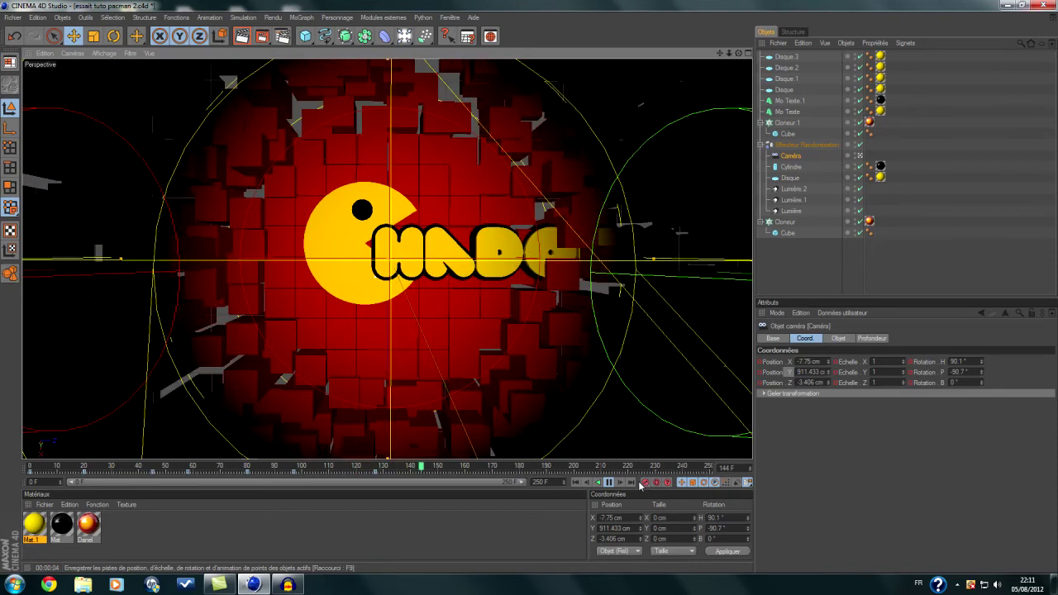
left_click(609, 484)
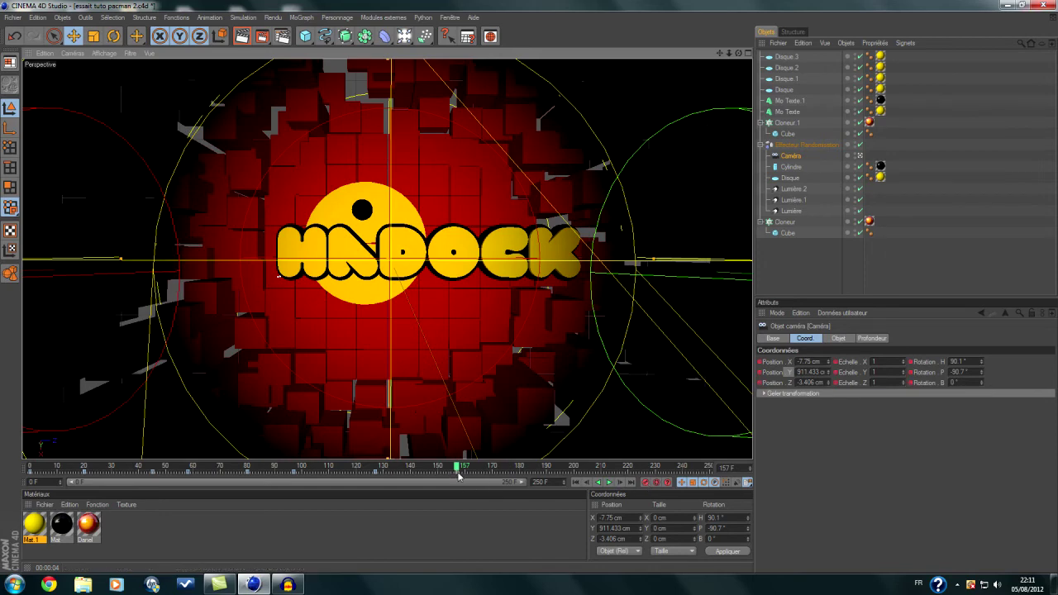
- At frame 180, move the camera closer to the HADOCK text, Y about 546 cm, and keyframe it
left_click_drag(459, 470, 514, 480)
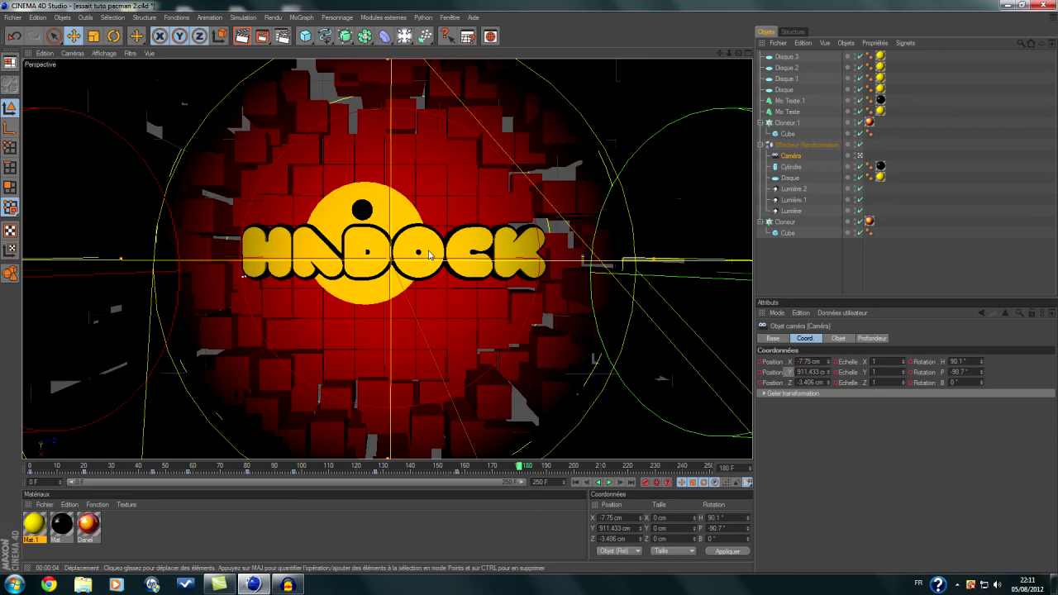
scroll(429, 254, "up", 5)
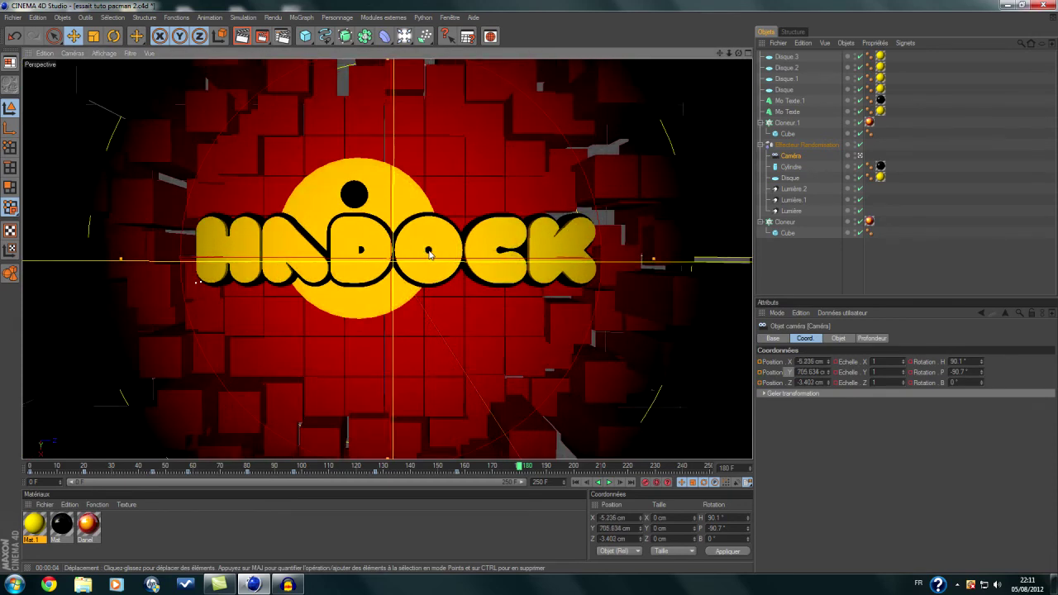
scroll(429, 253, "up", 3)
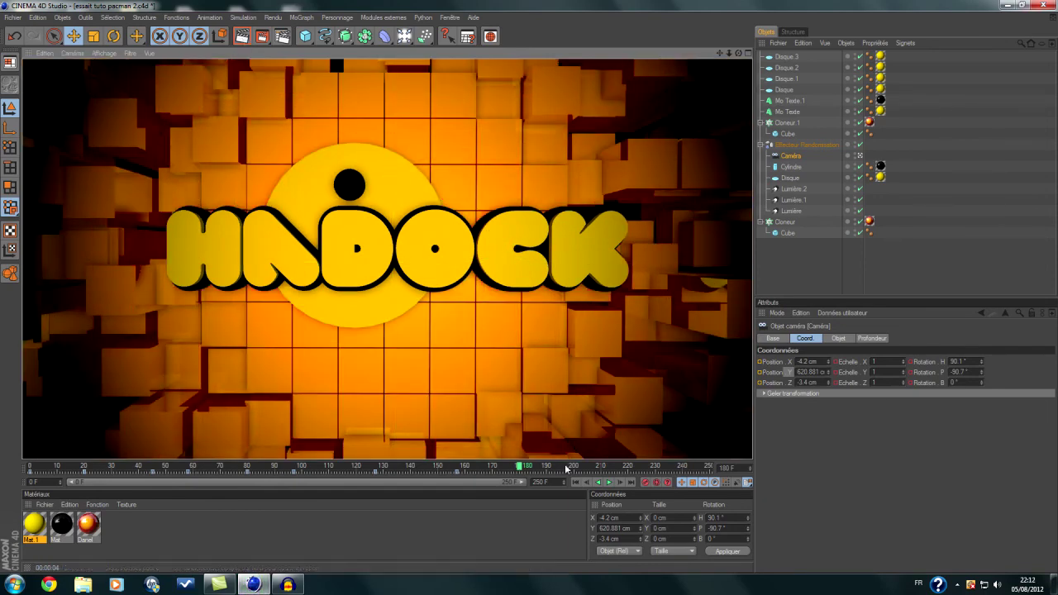
scroll(544, 427, "up", 2)
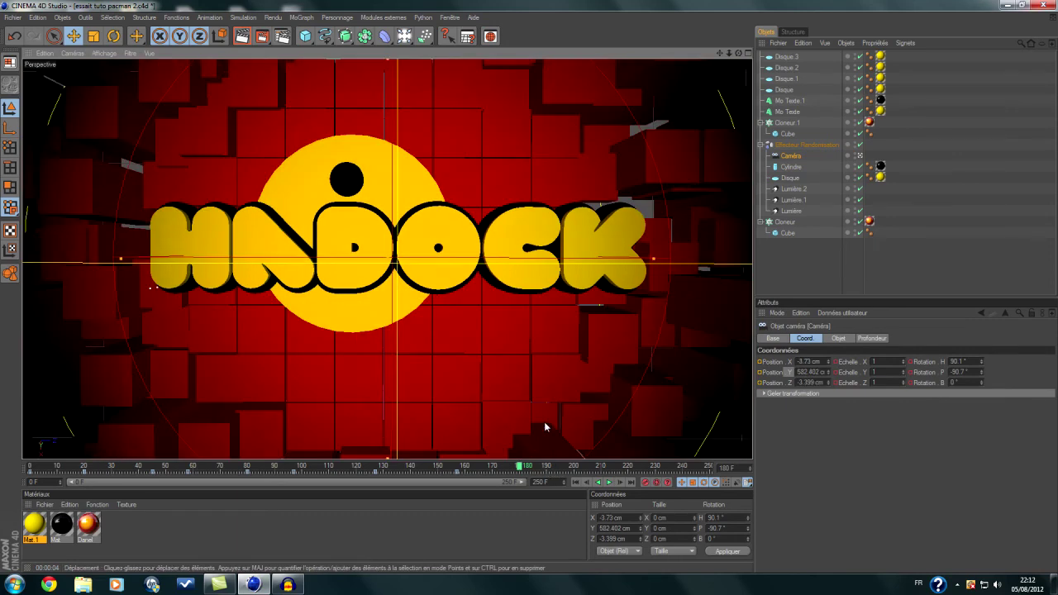
scroll(547, 387, "up", 2)
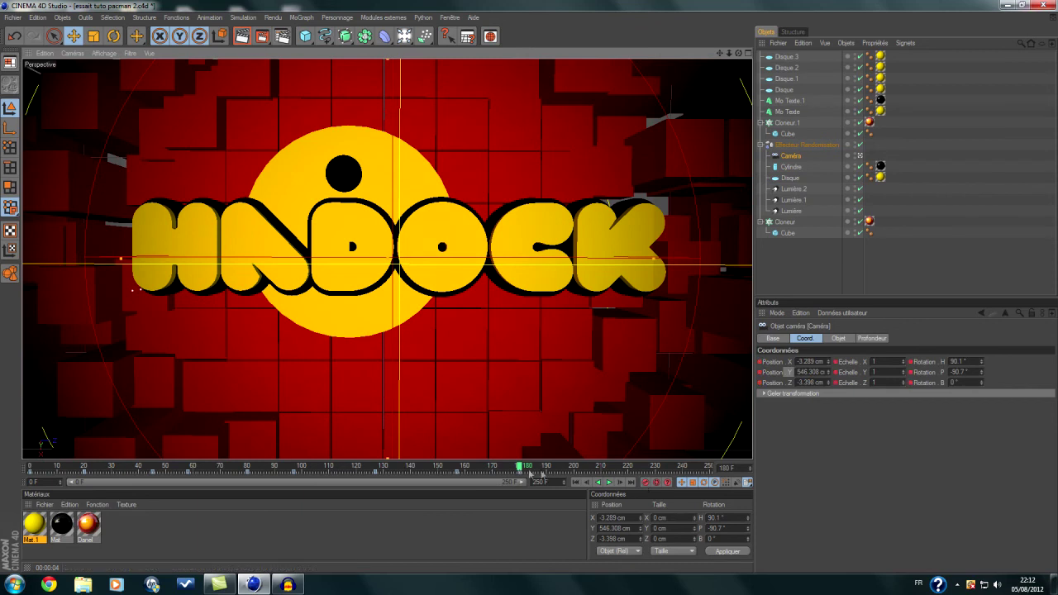
- At frame 250, pull the camera back to Y about 2836 cm, preview the render and keyframe the camera
left_click_drag(521, 470, 530, 470)
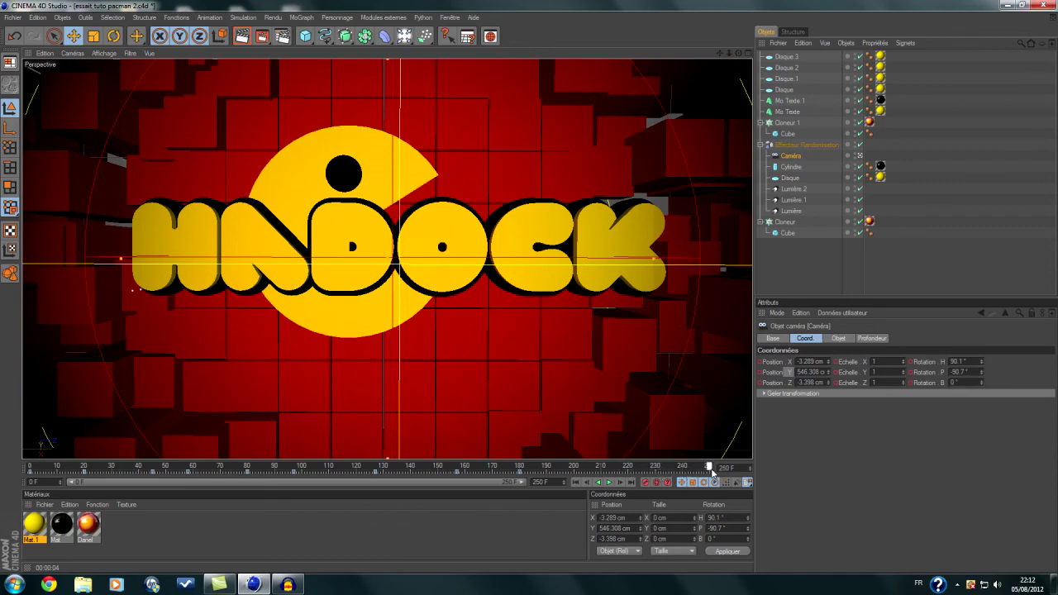
scroll(416, 208, "down", 10)
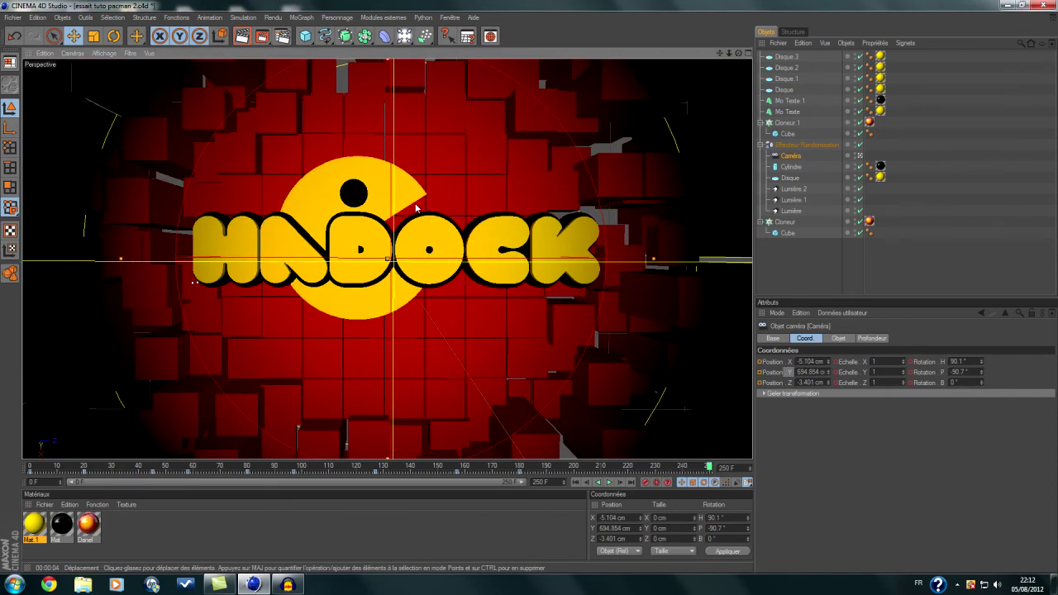
scroll(416, 209, "down", 12)
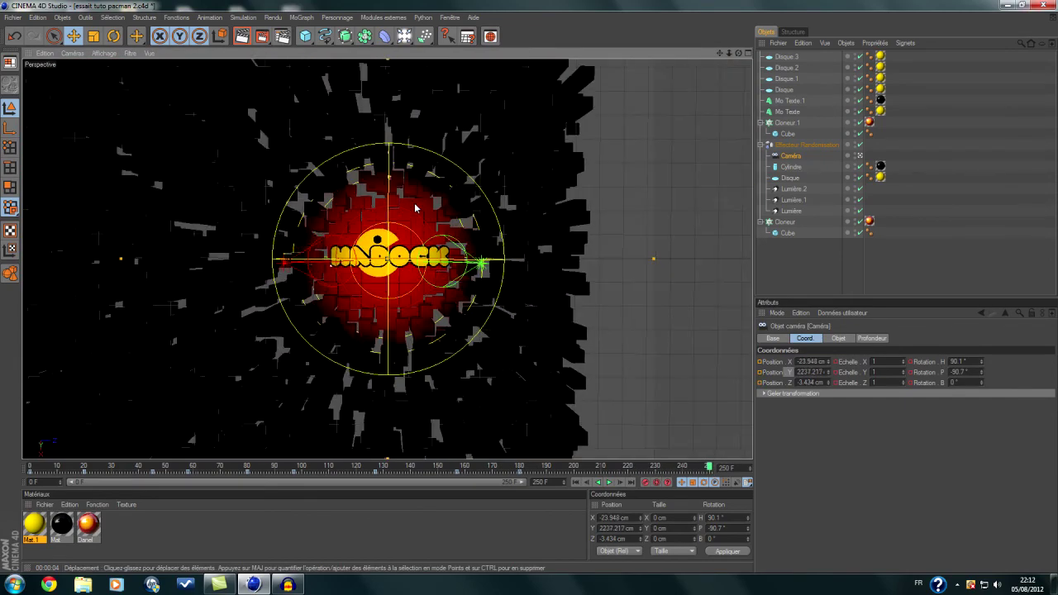
left_click(243, 40)
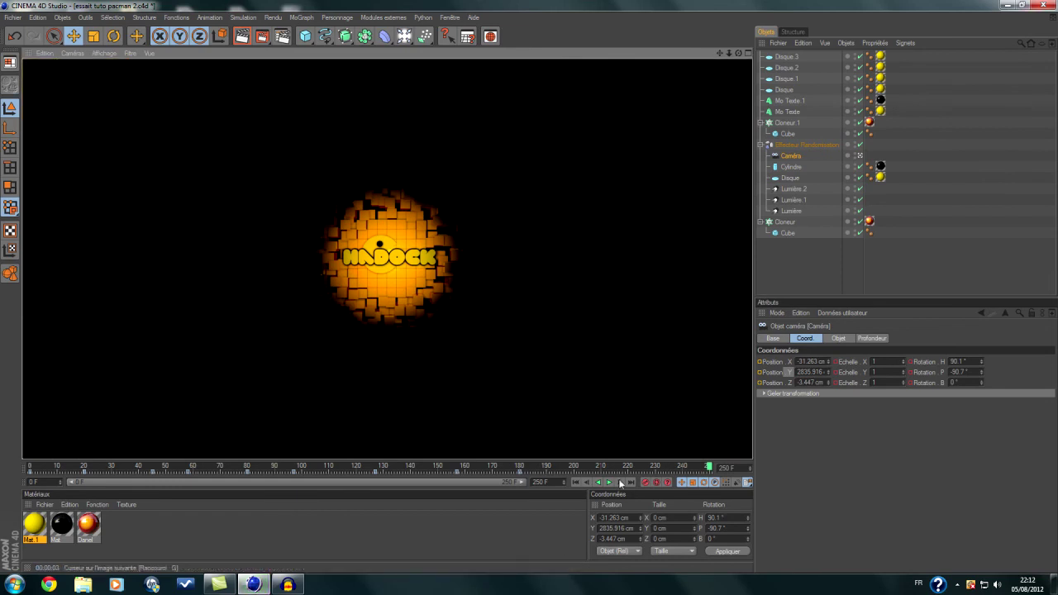
left_click(644, 483)
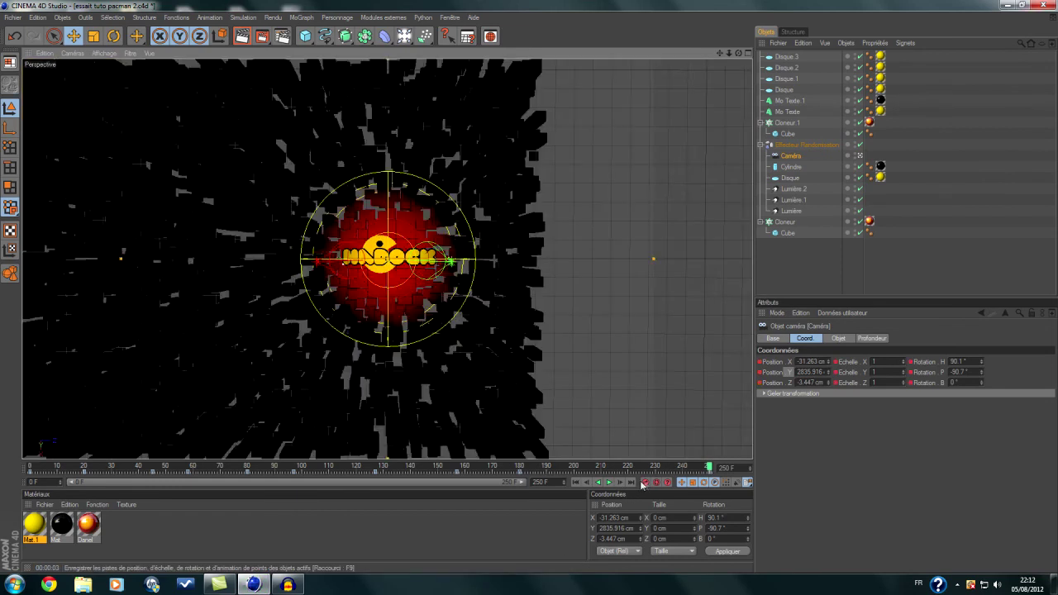
- Play the animation from frame 0 to review the camera's zoom-in and pull-back
left_click(577, 484)
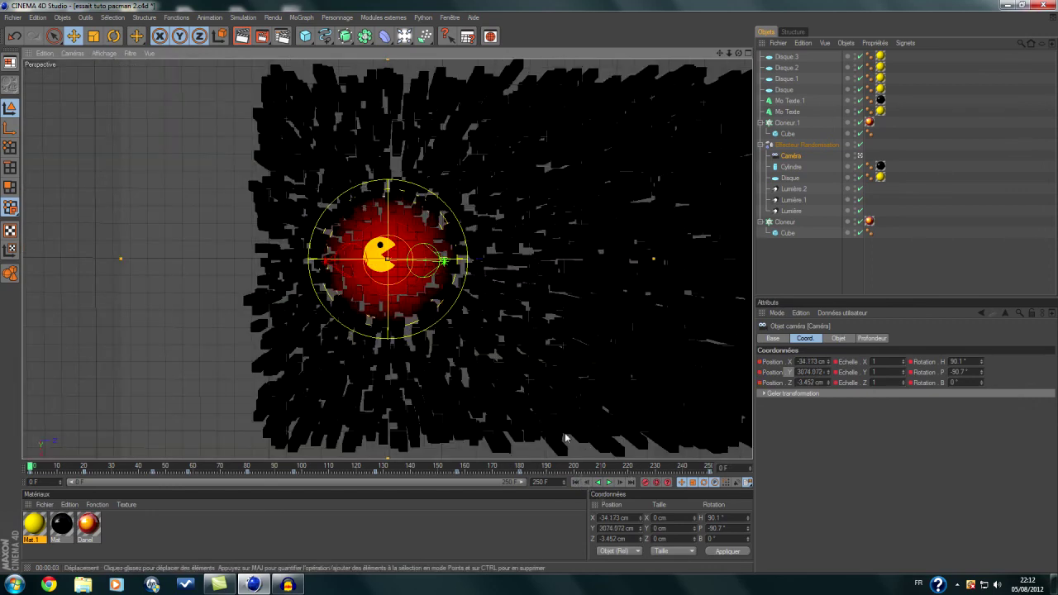
left_click(610, 483)
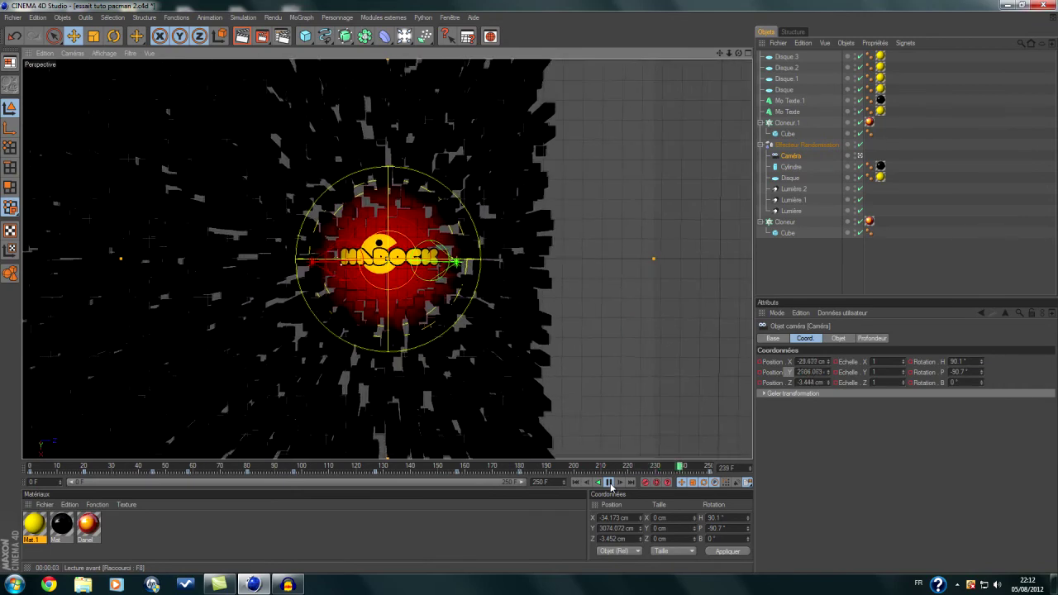
left_click(609, 483)
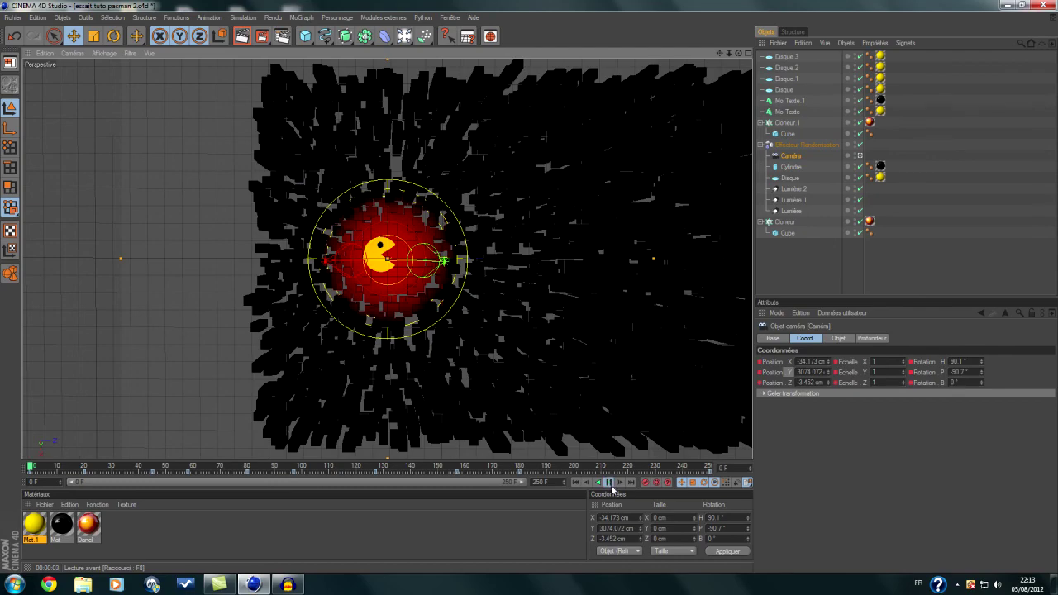
left_click(610, 485)
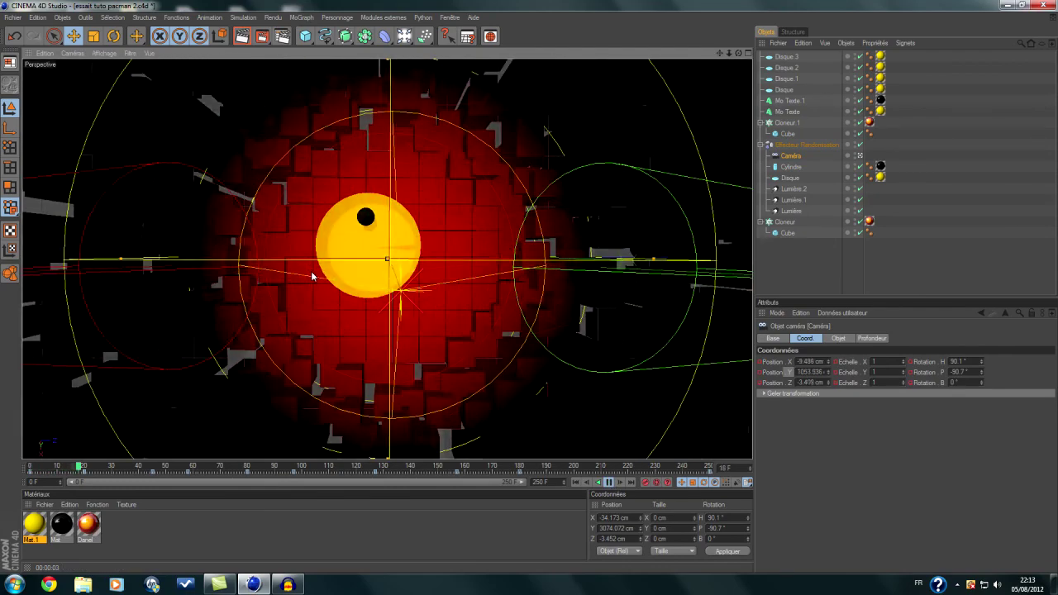